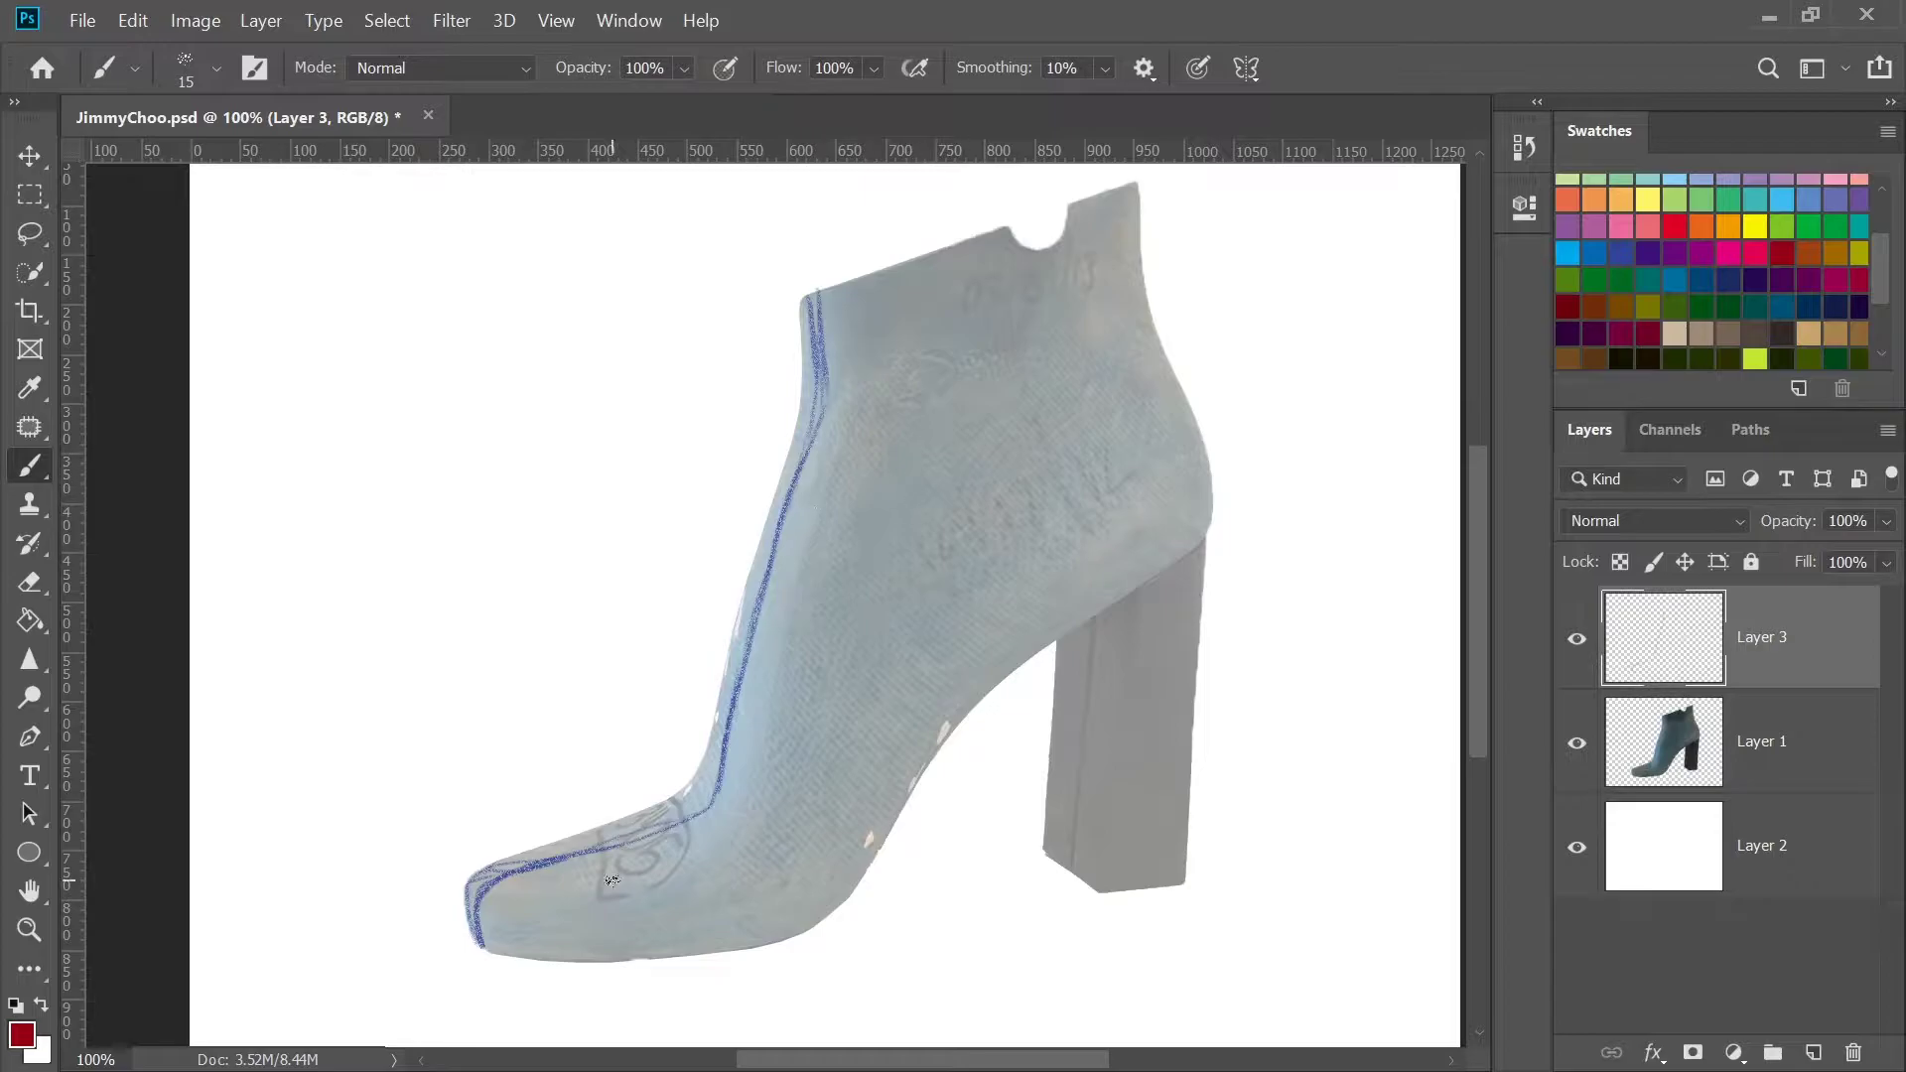
Sketch in dark red the outline of the sole and footbed from the toe to the top of the heel
mouse_move(483, 966)
mouse_down()
mouse_move(803, 953)
mouse_move(752, 965)
mouse_move(856, 902)
mouse_move(1011, 686)
mouse_move(1199, 566)
mouse_up()
mouse_move(474, 951)
mouse_down()
mouse_move(789, 950)
mouse_move(938, 753)
mouse_move(1203, 539)
mouse_move(1200, 514)
mouse_up()
drag(475, 948, 682, 885)
mouse_move(1213, 516)
mouse_down()
mouse_move(1033, 556)
mouse_move(794, 825)
mouse_move(705, 881)
mouse_move(1008, 566)
mouse_move(1191, 498)
mouse_up()
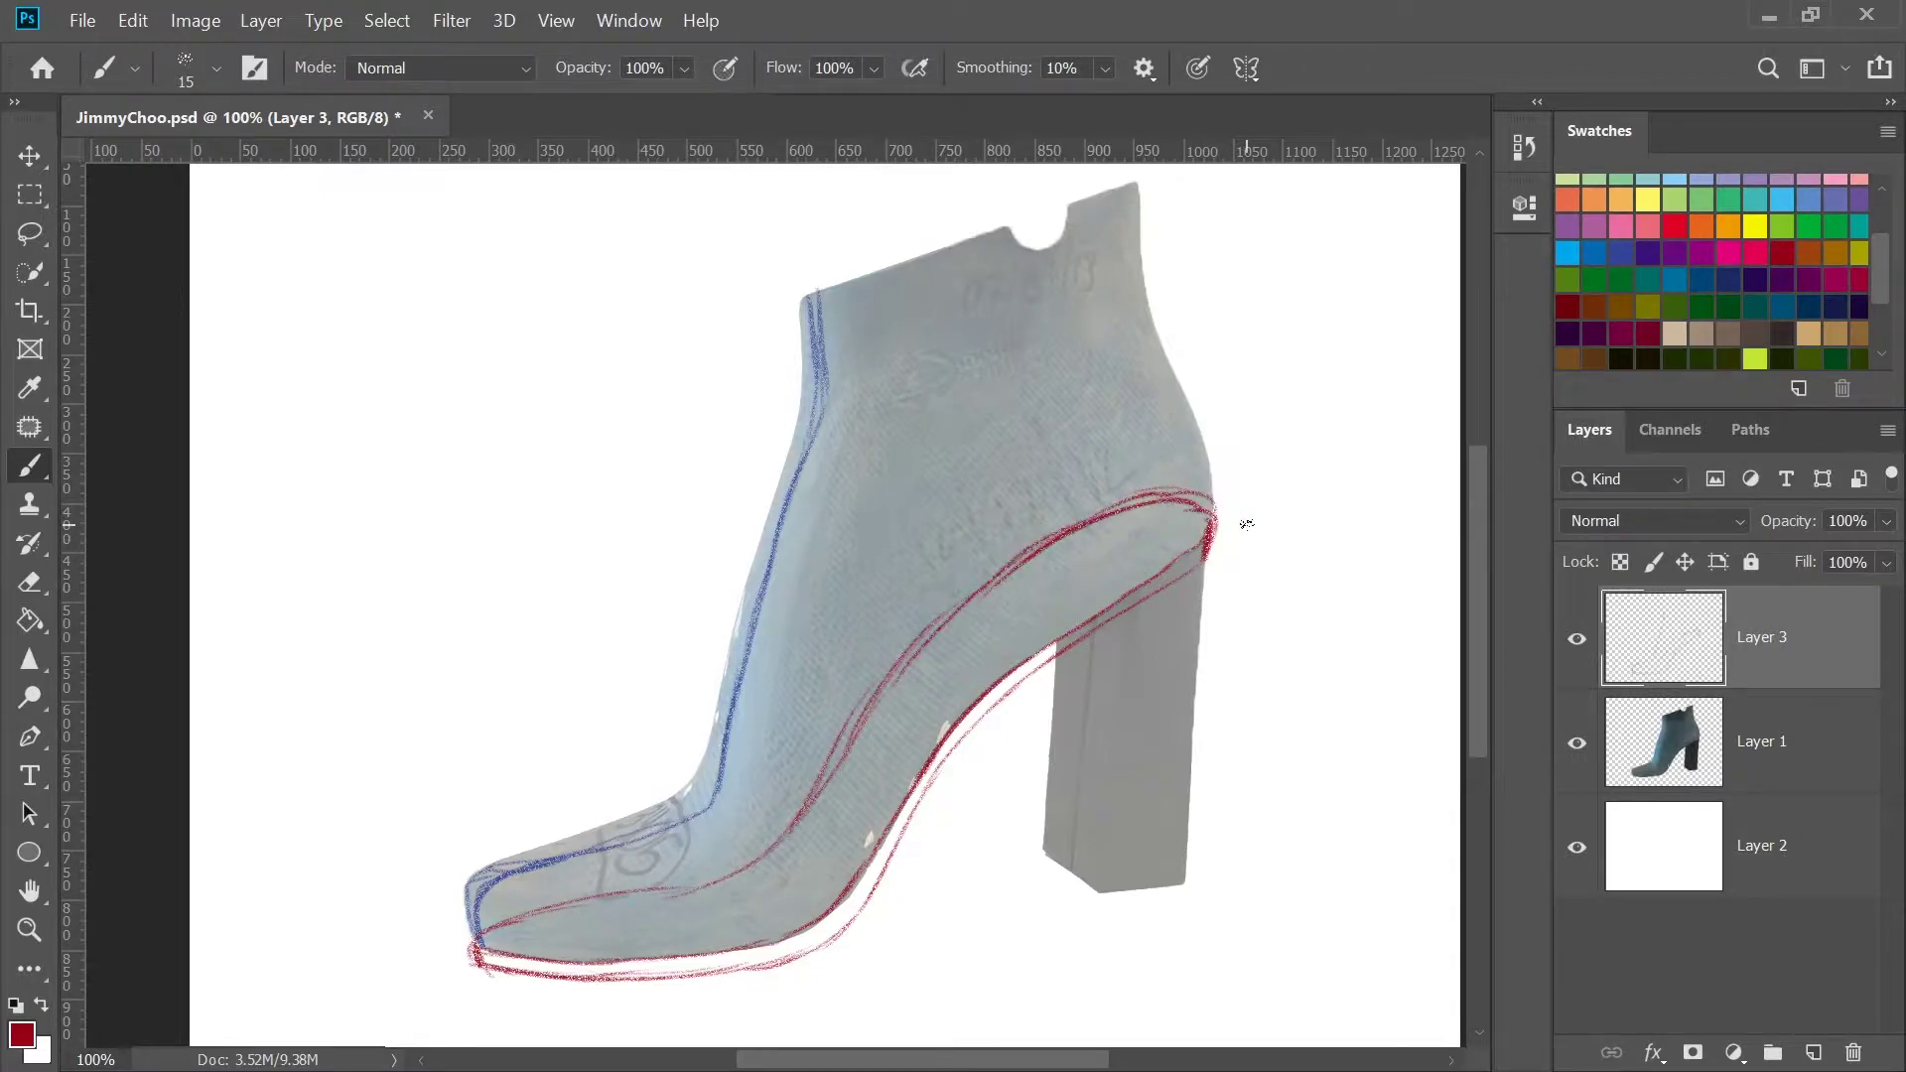
Sketch the block heel in dark red with its back, middle and front edges and the heel tip at the base
drag(1208, 568, 1196, 688)
drag(1209, 526, 1179, 887)
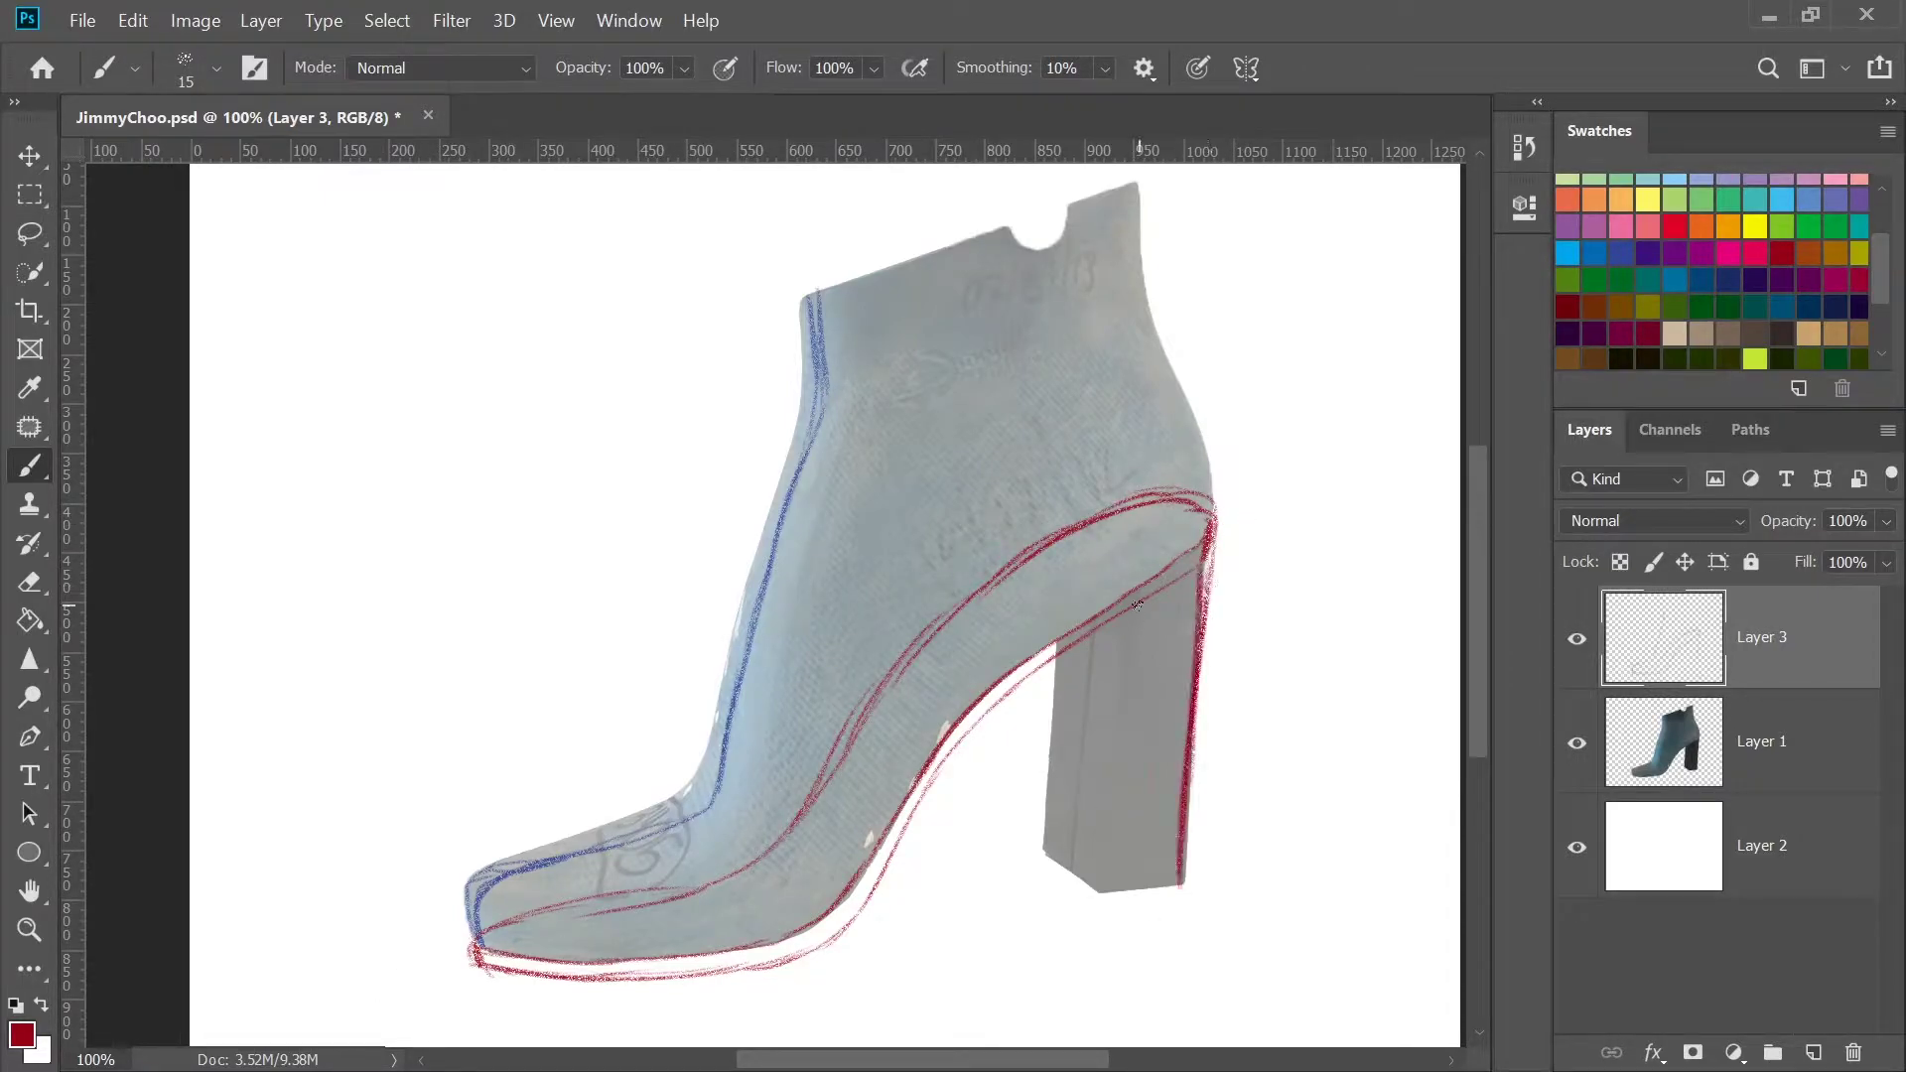
mouse_move(1136, 626)
mouse_down()
mouse_move(1119, 901)
mouse_move(1171, 901)
mouse_up()
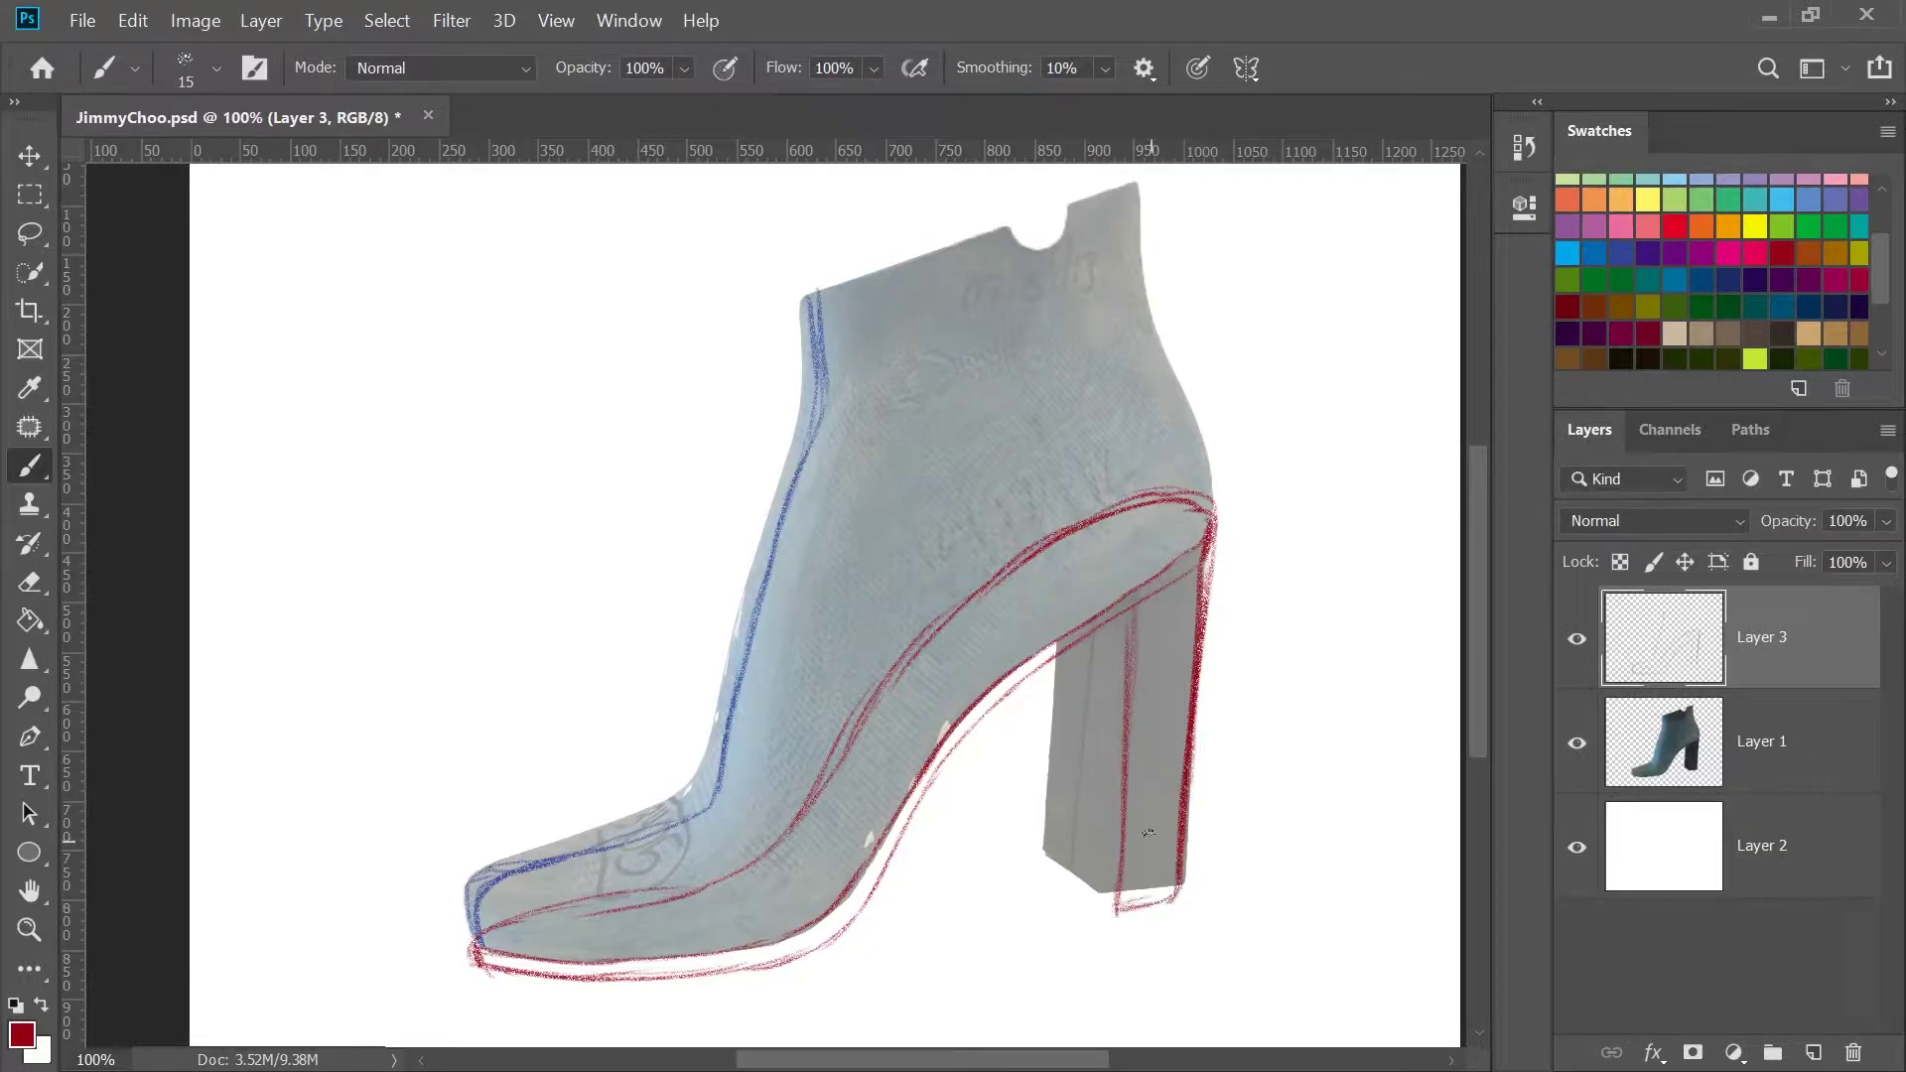
drag(1055, 635, 1058, 929)
drag(1132, 601, 1117, 908)
drag(1206, 576, 1167, 899)
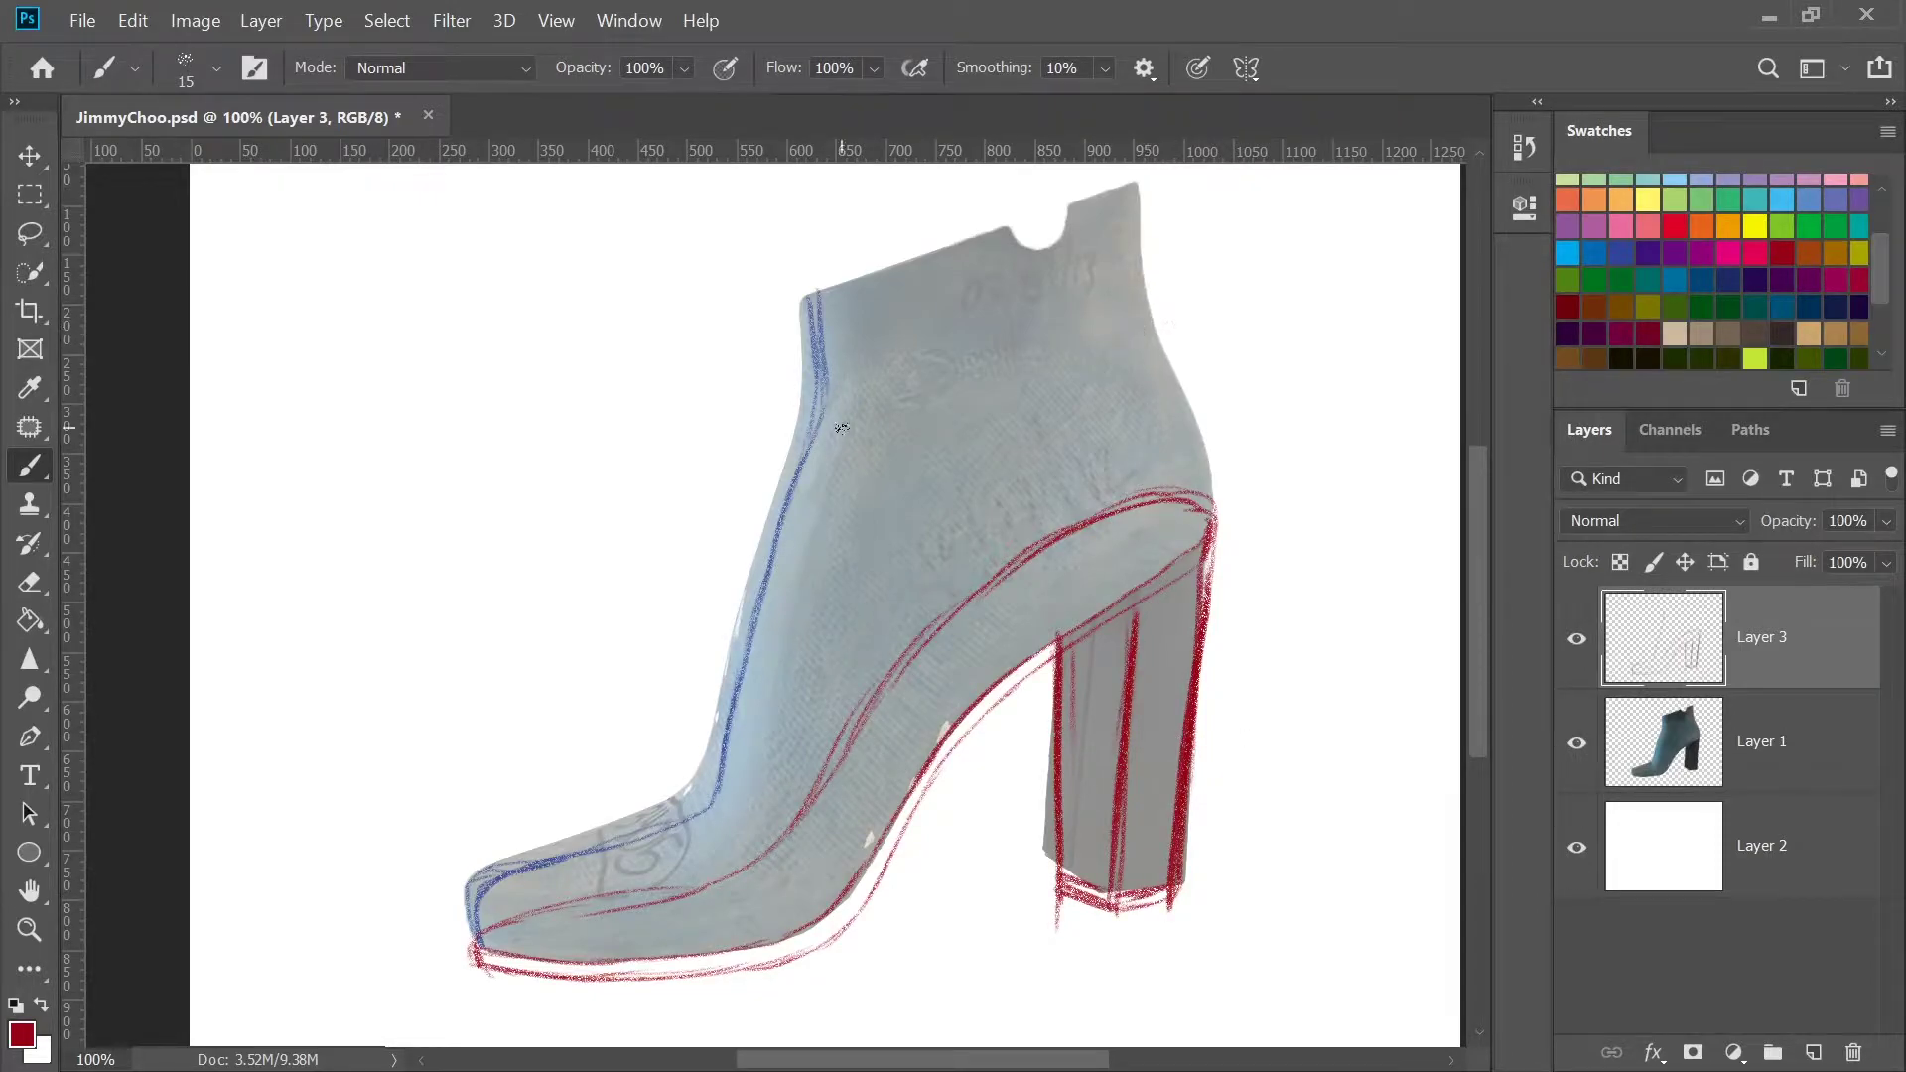
Sketch the slanted ankle collar ellipse and the side and back edges of the heel panel, and reinforce the forefoot sole line
mouse_move(1077, 357)
mouse_down()
mouse_move(778, 521)
mouse_move(961, 347)
mouse_move(939, 371)
mouse_move(1095, 336)
mouse_move(807, 498)
mouse_move(1013, 397)
mouse_up()
mouse_move(1146, 301)
mouse_down()
mouse_move(918, 448)
mouse_move(785, 501)
mouse_move(1074, 289)
mouse_move(1128, 590)
mouse_up()
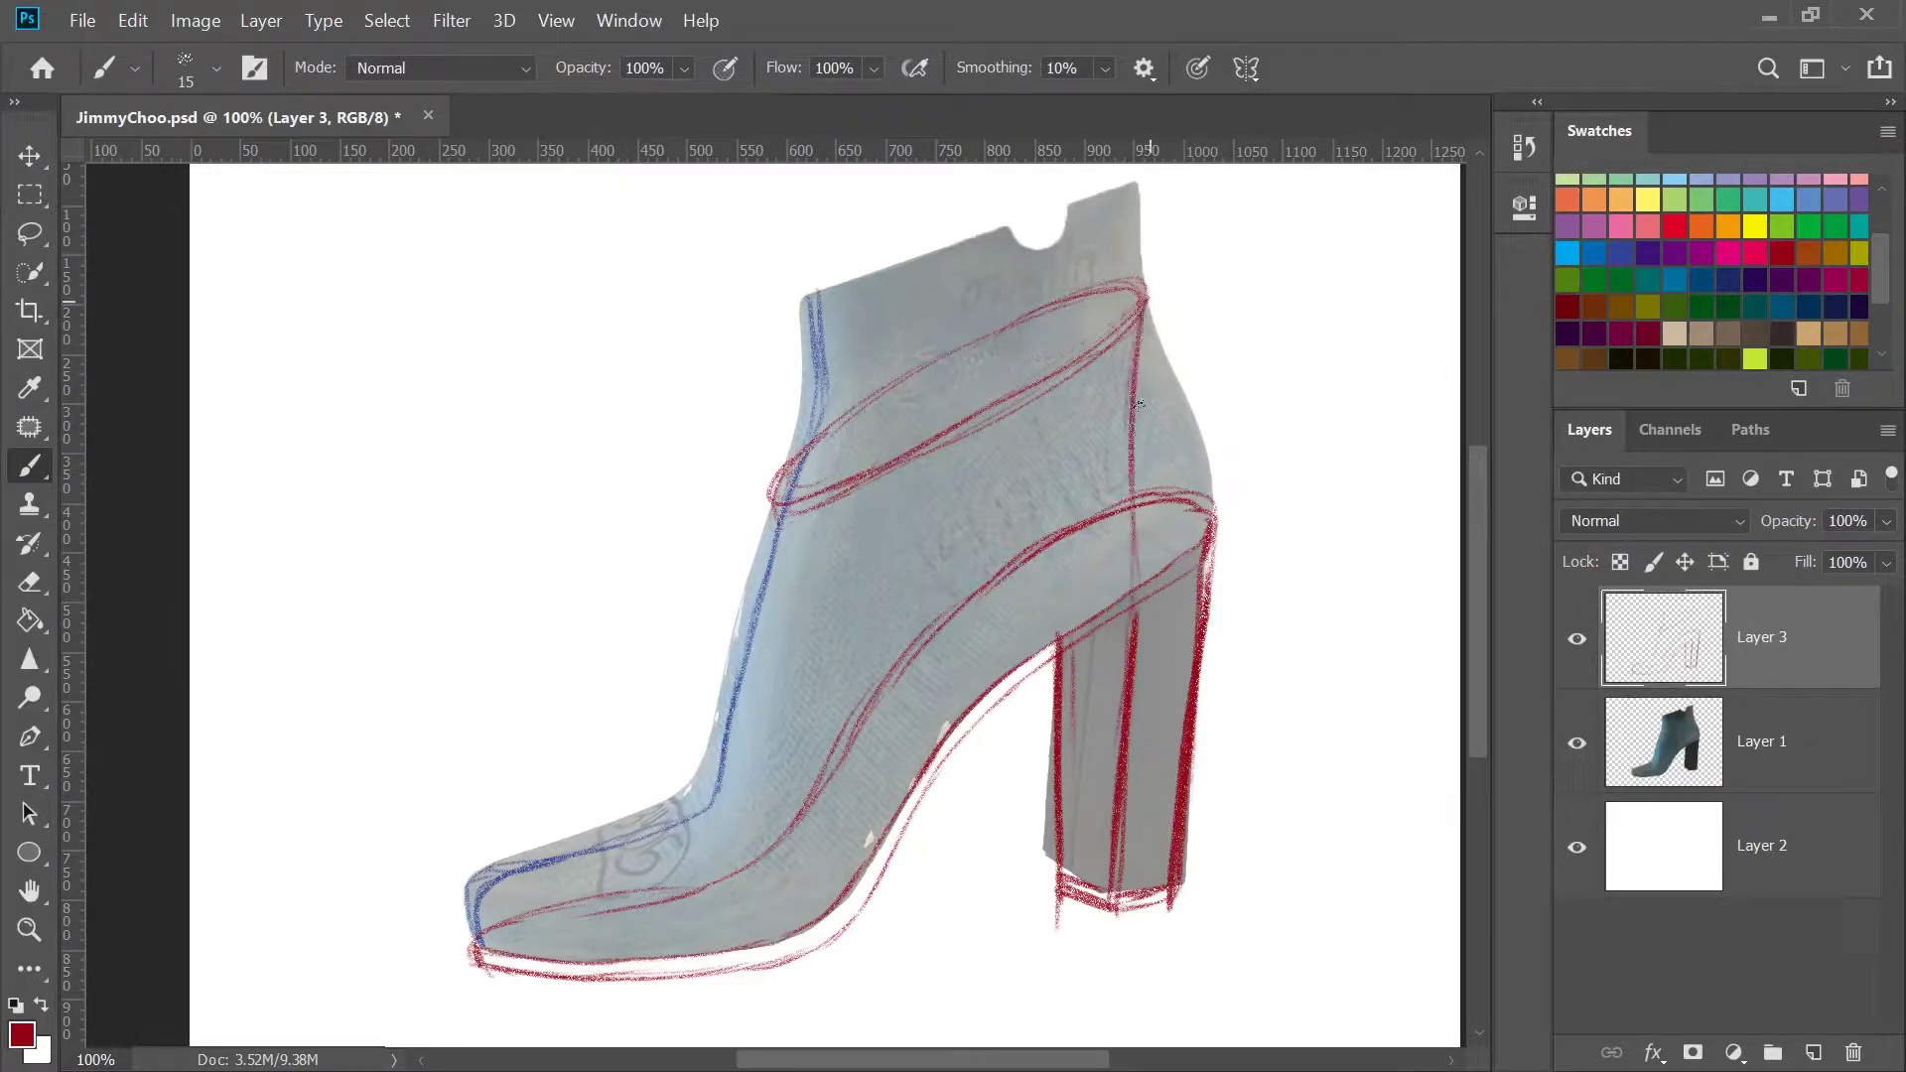
drag(874, 477, 1046, 622)
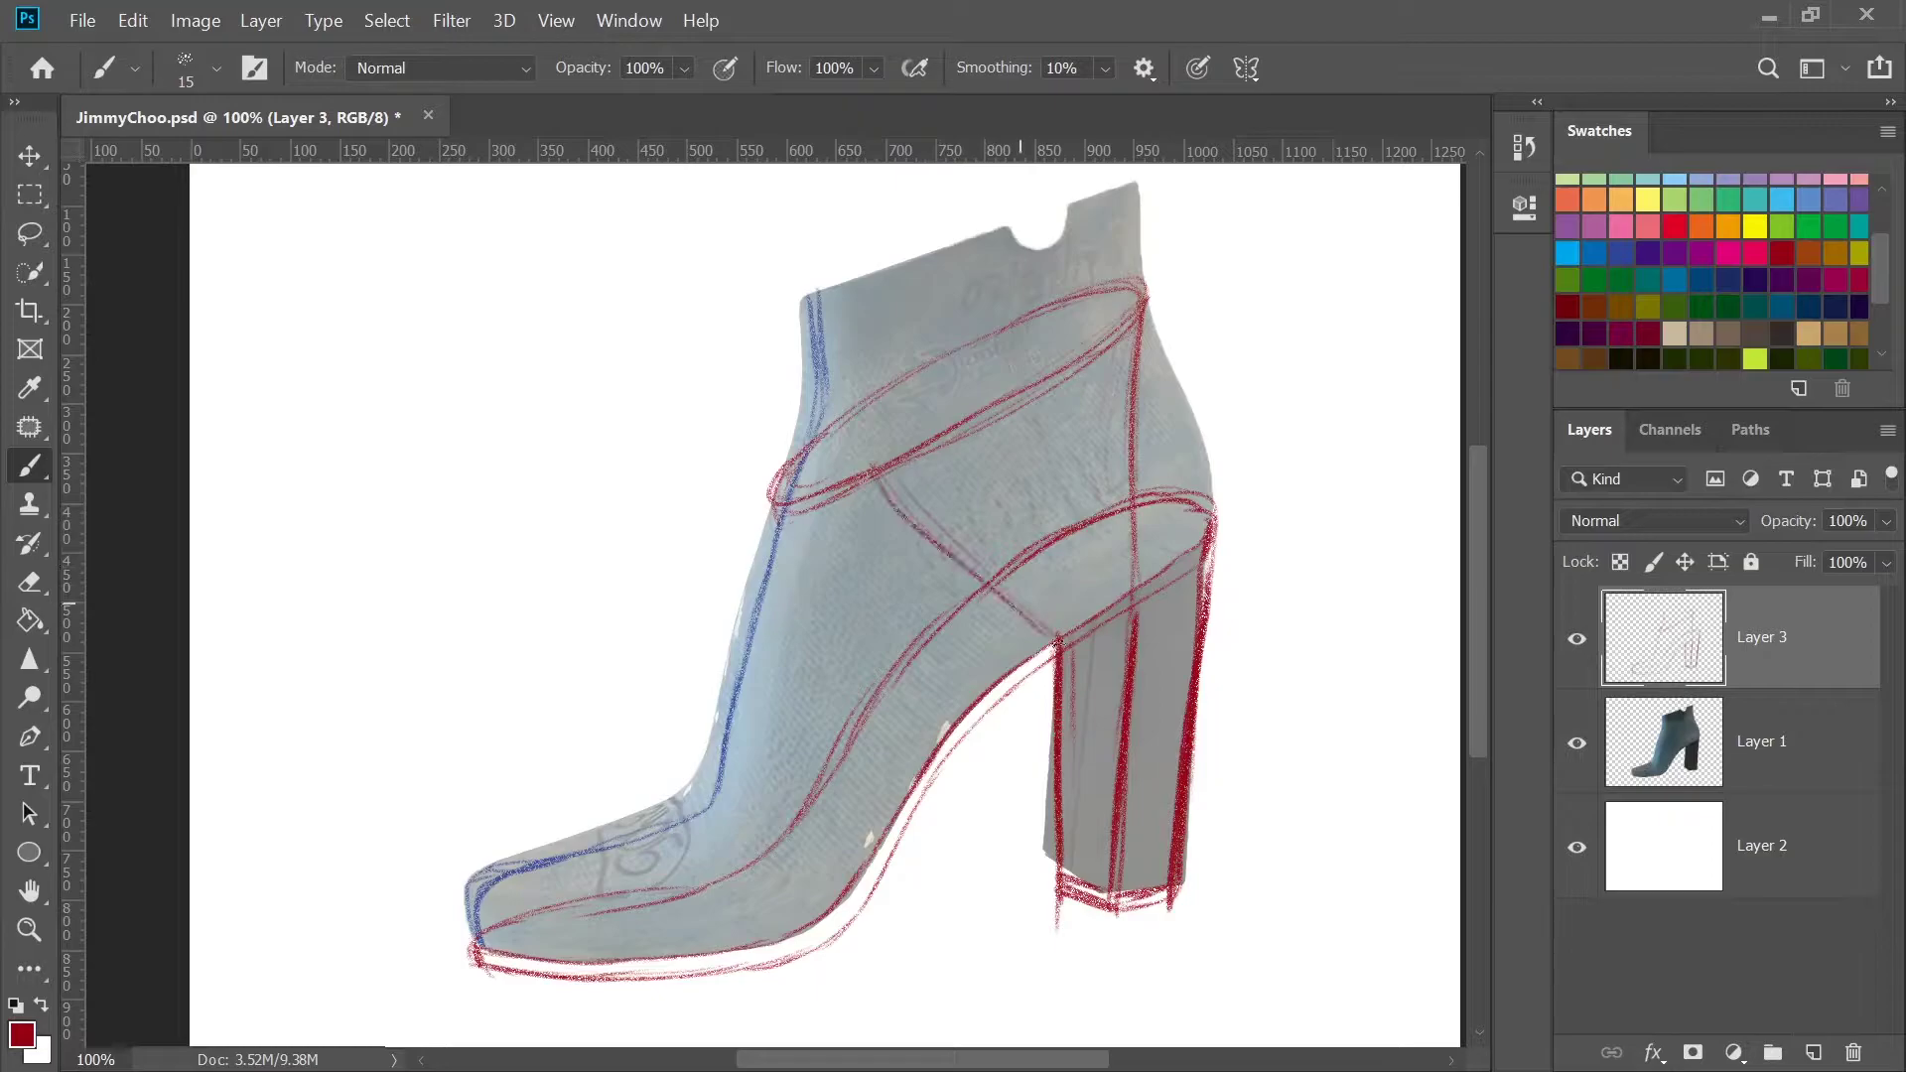
drag(1136, 514, 1124, 608)
drag(578, 968, 913, 827)
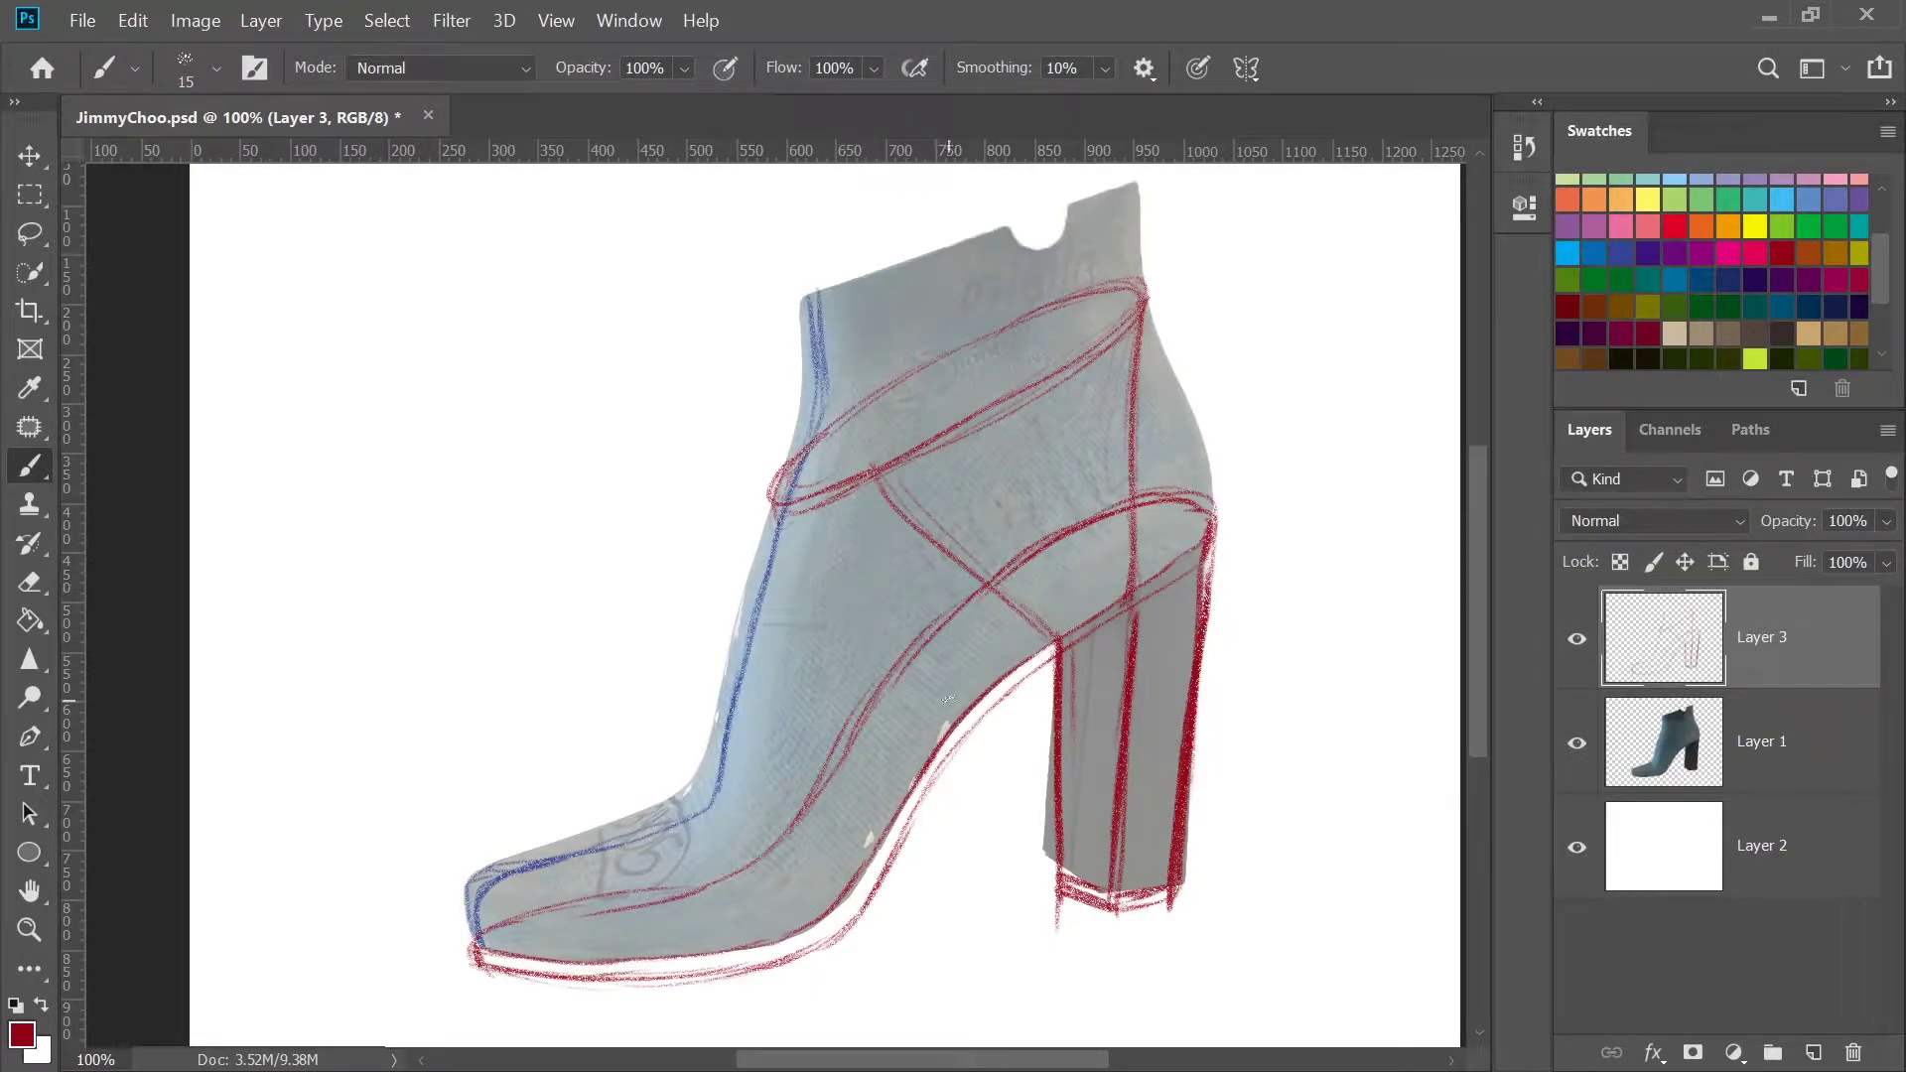
Sketch the midfoot strap and the toe strap wrapping over the front of the foot in dark red
mouse_move(936, 706)
mouse_down()
mouse_move(855, 646)
mouse_move(730, 631)
mouse_up()
mouse_move(707, 711)
mouse_down()
mouse_move(836, 761)
mouse_move(963, 720)
mouse_up()
drag(683, 794, 842, 889)
mouse_move(575, 829)
mouse_down()
mouse_move(635, 869)
mouse_move(680, 978)
mouse_move(556, 900)
mouse_up()
mouse_move(575, 834)
mouse_down()
mouse_move(687, 790)
mouse_move(563, 899)
mouse_up()
drag(681, 795, 847, 889)
Add the inner edges of the ankle collar, heel panel and midfoot strap to the red sketch
mouse_move(872, 481)
mouse_down()
mouse_move(1104, 319)
mouse_move(822, 456)
mouse_move(890, 554)
mouse_move(854, 489)
mouse_move(1078, 323)
mouse_up()
drag(958, 353, 810, 452)
drag(843, 486, 946, 587)
drag(707, 713, 822, 789)
Lower the opacity of the boot photo on Layer 1 and add a new layer above the red sketch
click(1788, 741)
drag(1795, 552, 1772, 559)
click(1784, 647)
click(1814, 1052)
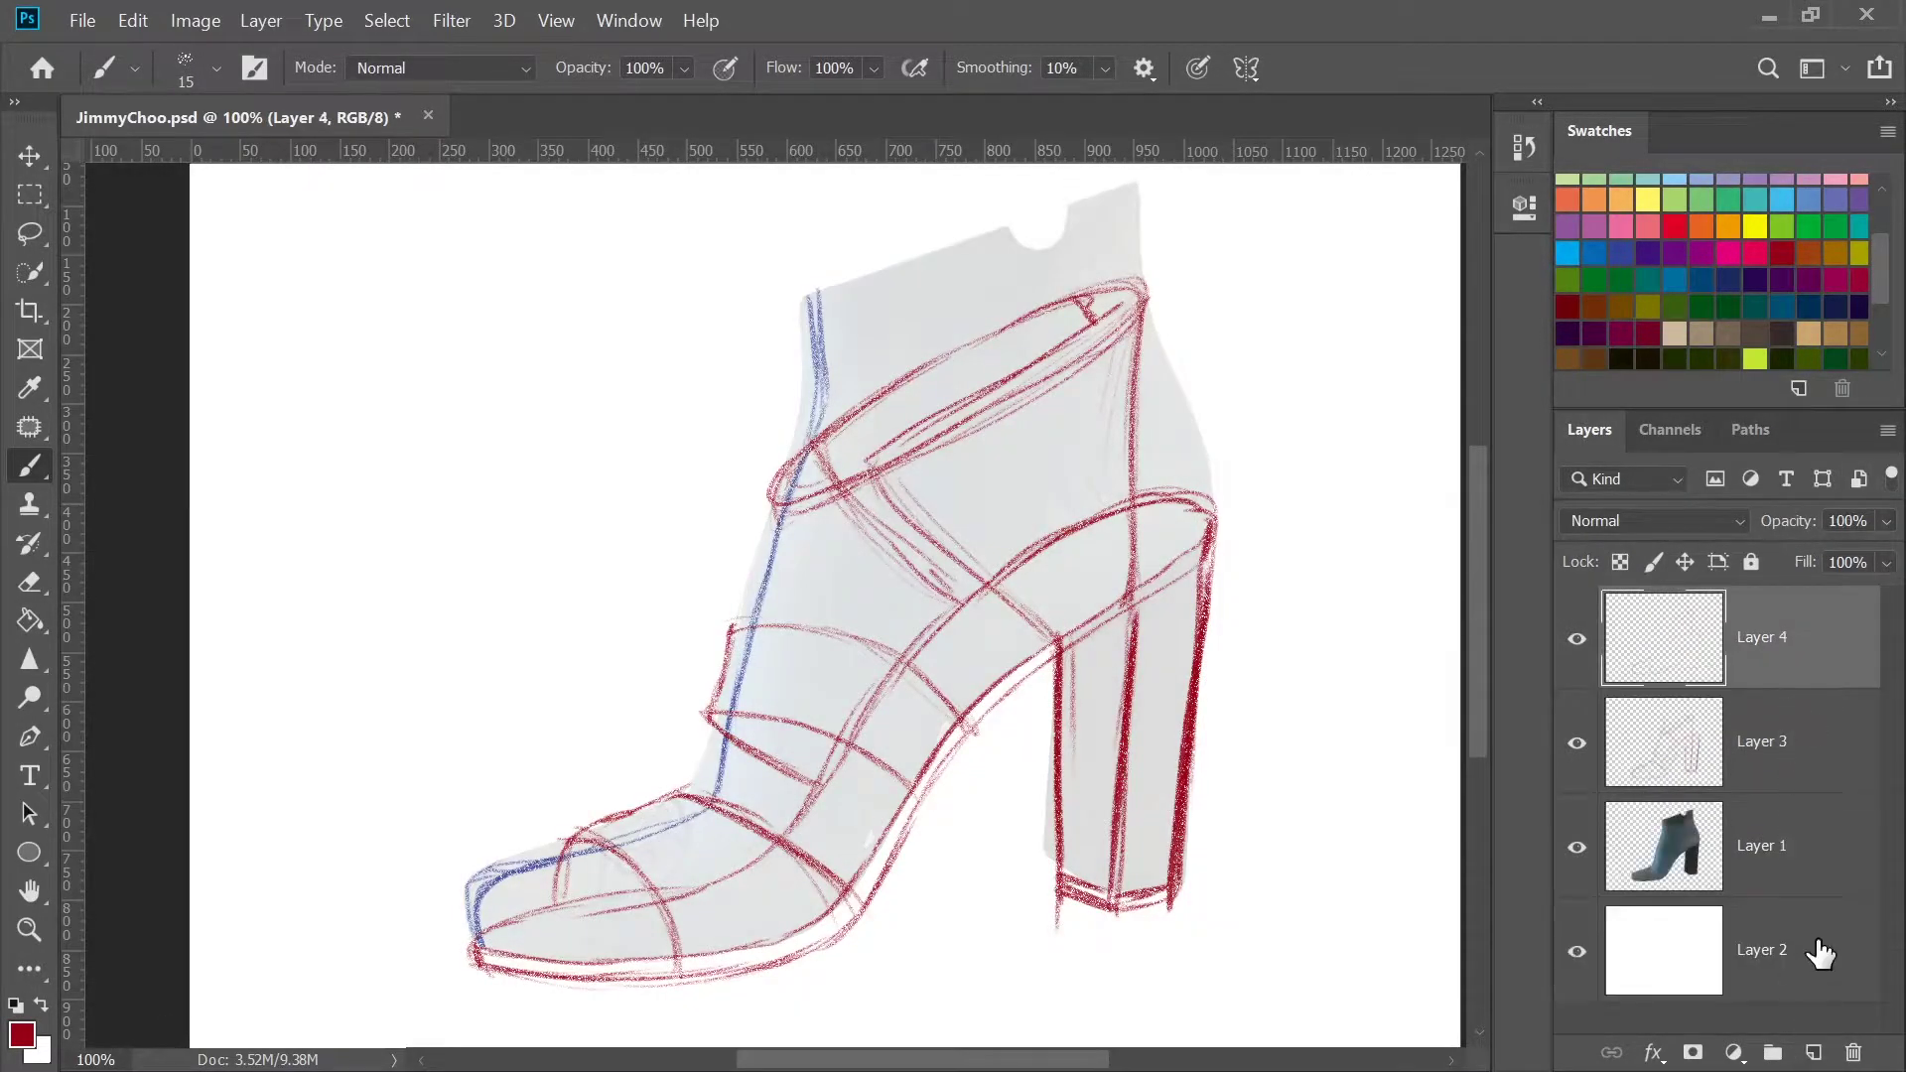
Set a black brush at size 7, fade the red sketch on Layer 3, and make Layer 4 active
click(1626, 358)
key(bracketleft)
key(bracketleft)
key(bracketleft)
key(bracketleft)
click(1793, 757)
drag(1797, 525, 1762, 536)
click(1757, 598)
Ink the ankle panel, collar, heel seat and arch section of the sole in black over the red sketch
mouse_move(867, 460)
mouse_down()
mouse_move(921, 486)
mouse_move(1040, 620)
mouse_up()
mouse_move(859, 465)
mouse_down()
mouse_move(1130, 307)
mouse_move(1130, 608)
mouse_up()
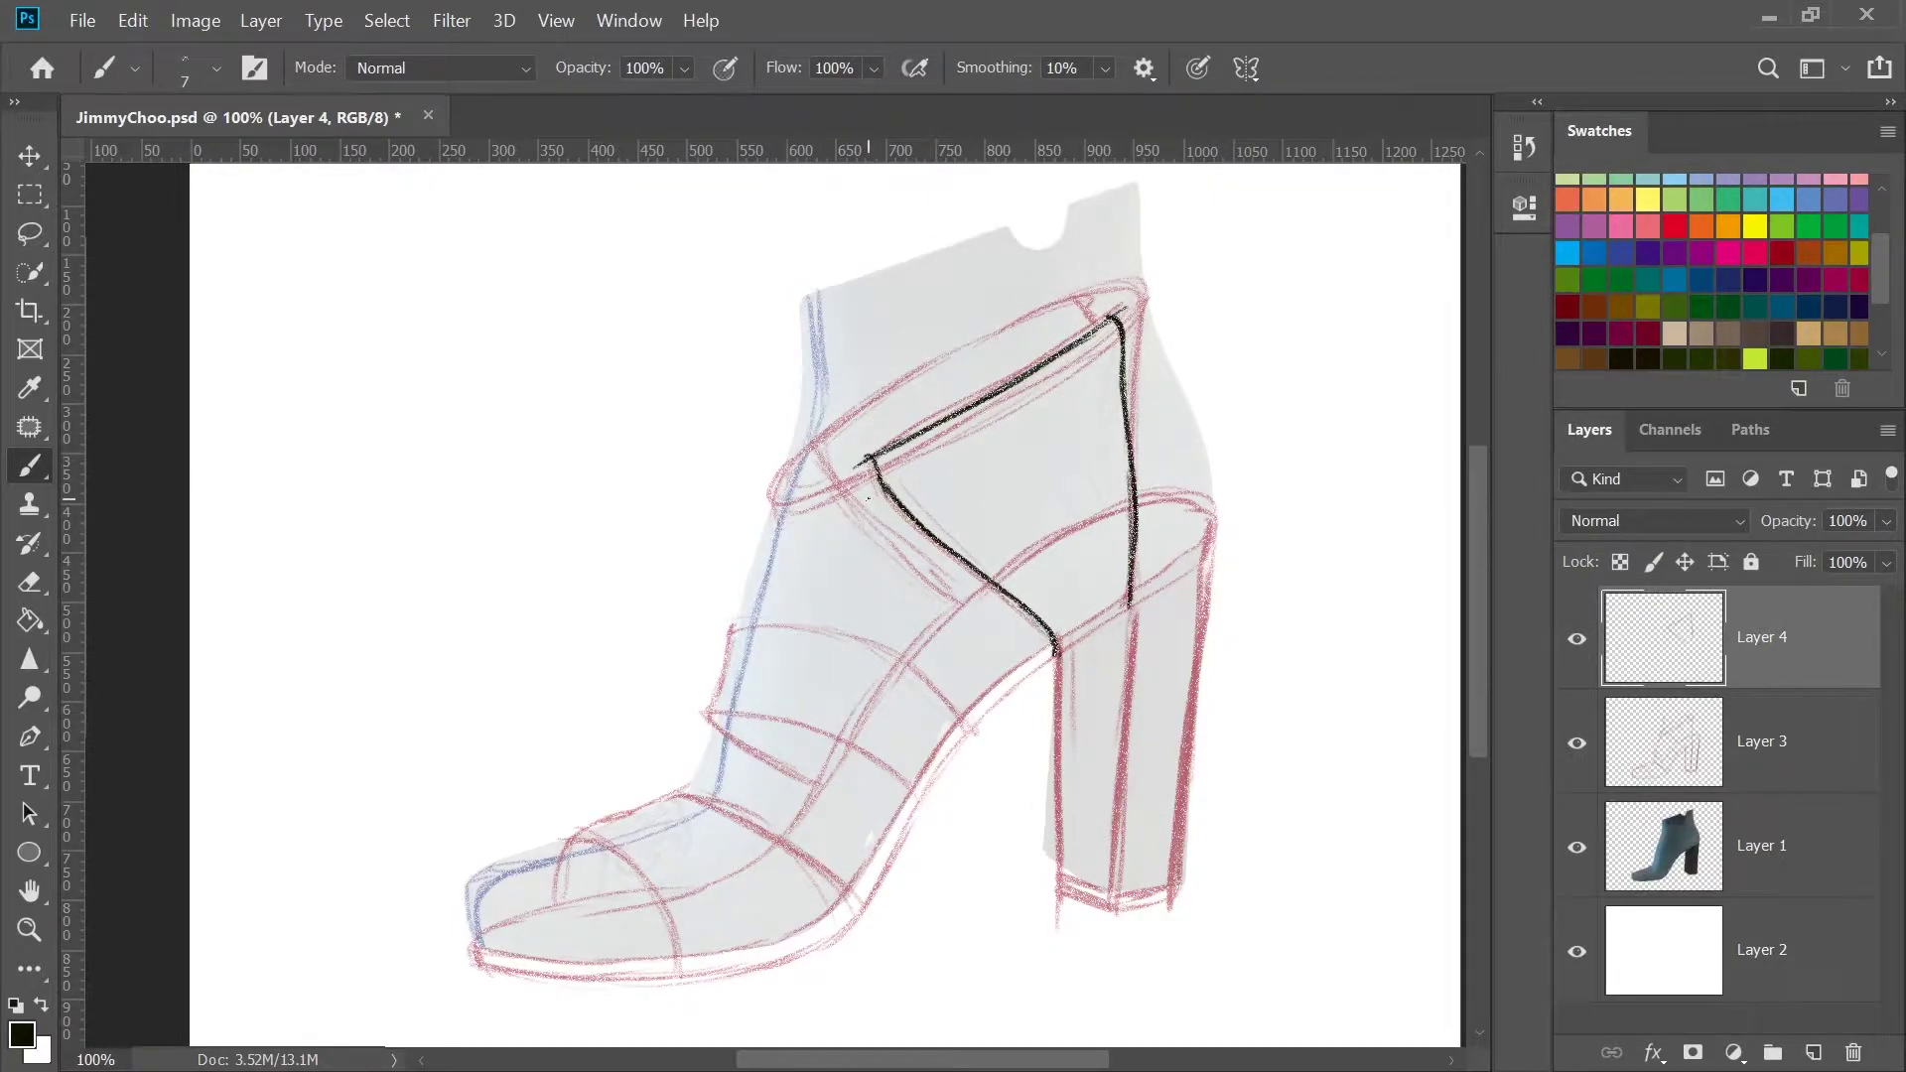
mouse_move(1040, 311)
mouse_down()
mouse_move(809, 443)
mouse_move(964, 601)
mouse_move(908, 666)
mouse_up()
mouse_move(872, 890)
mouse_down()
mouse_move(1082, 645)
mouse_move(1211, 538)
mouse_up()
mouse_move(961, 722)
mouse_down()
mouse_move(1207, 544)
mouse_move(1187, 511)
mouse_up()
drag(914, 789, 858, 889)
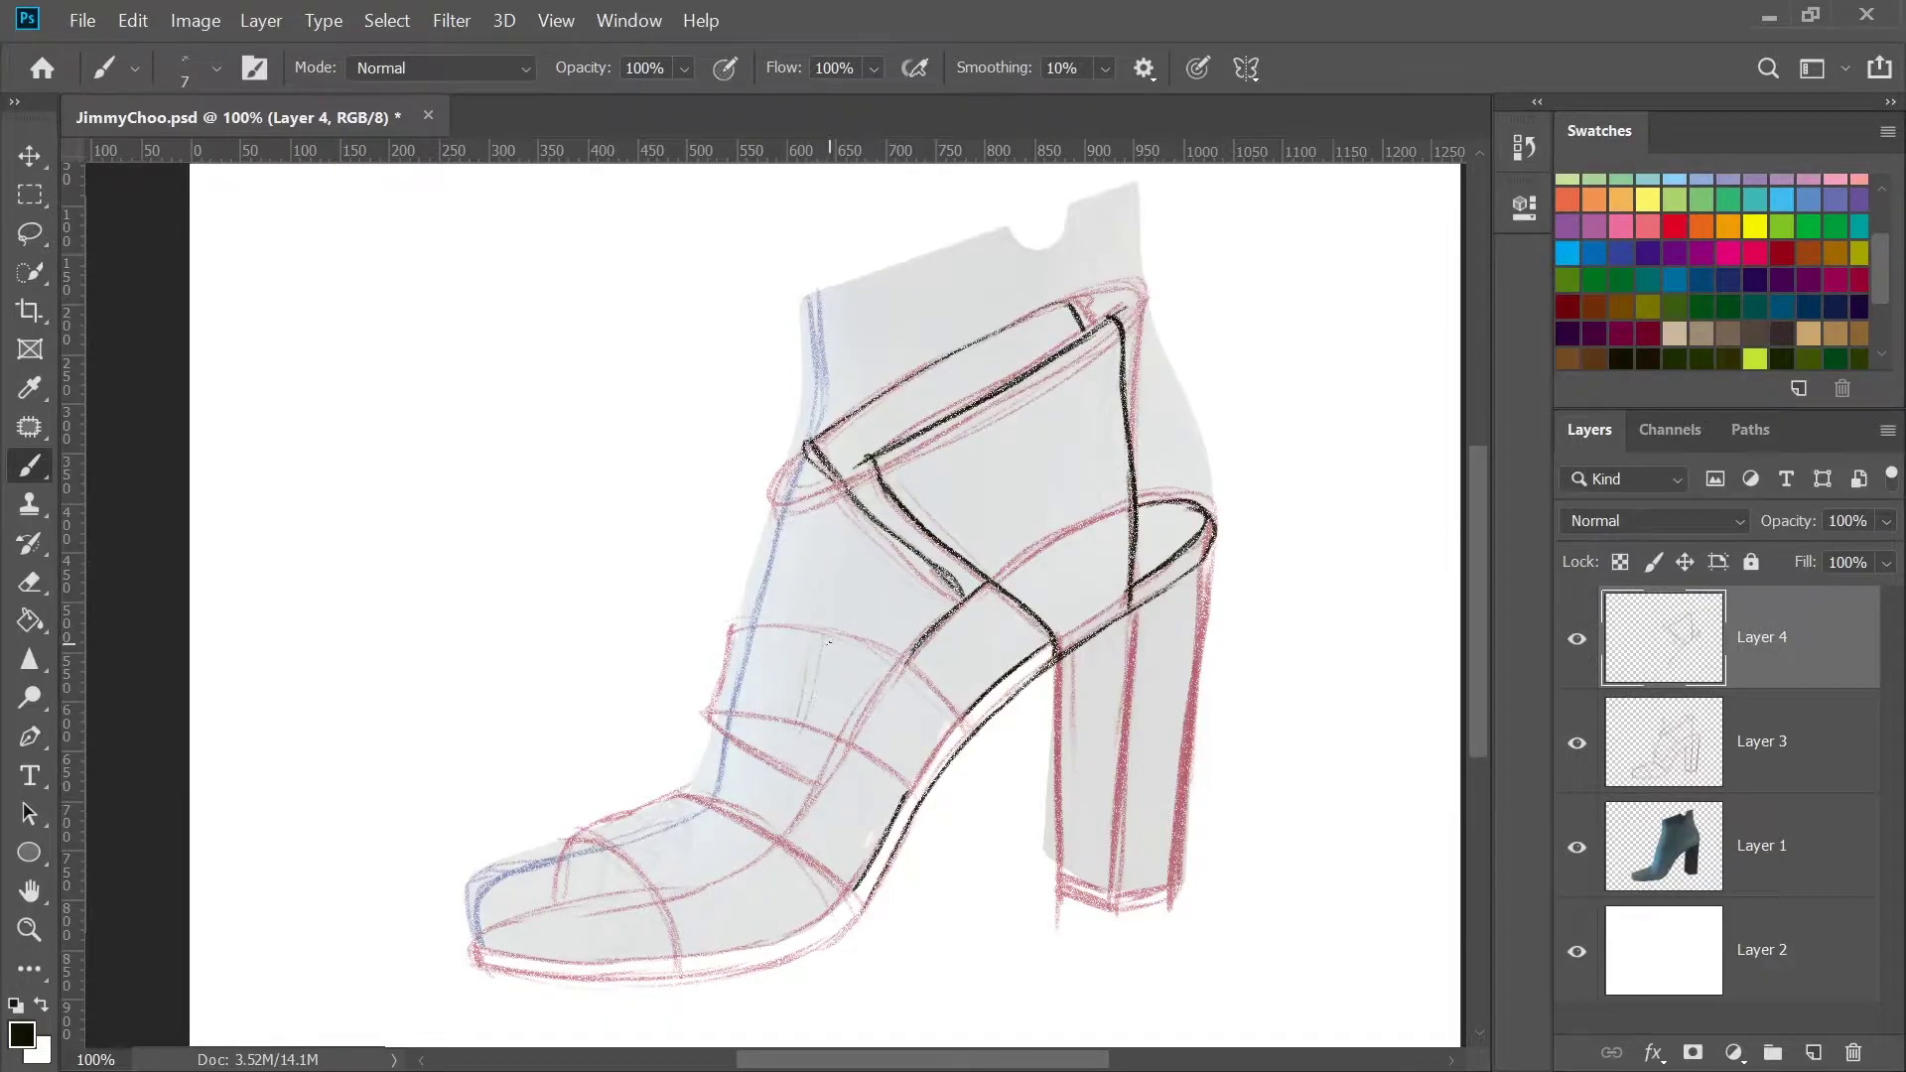
Ink the midfoot strap in black, including its upper and lower edges, center seam and far-side underside
drag(794, 717, 903, 781)
drag(817, 633, 950, 723)
mouse_move(795, 715)
mouse_down()
mouse_move(727, 646)
mouse_move(813, 628)
mouse_up()
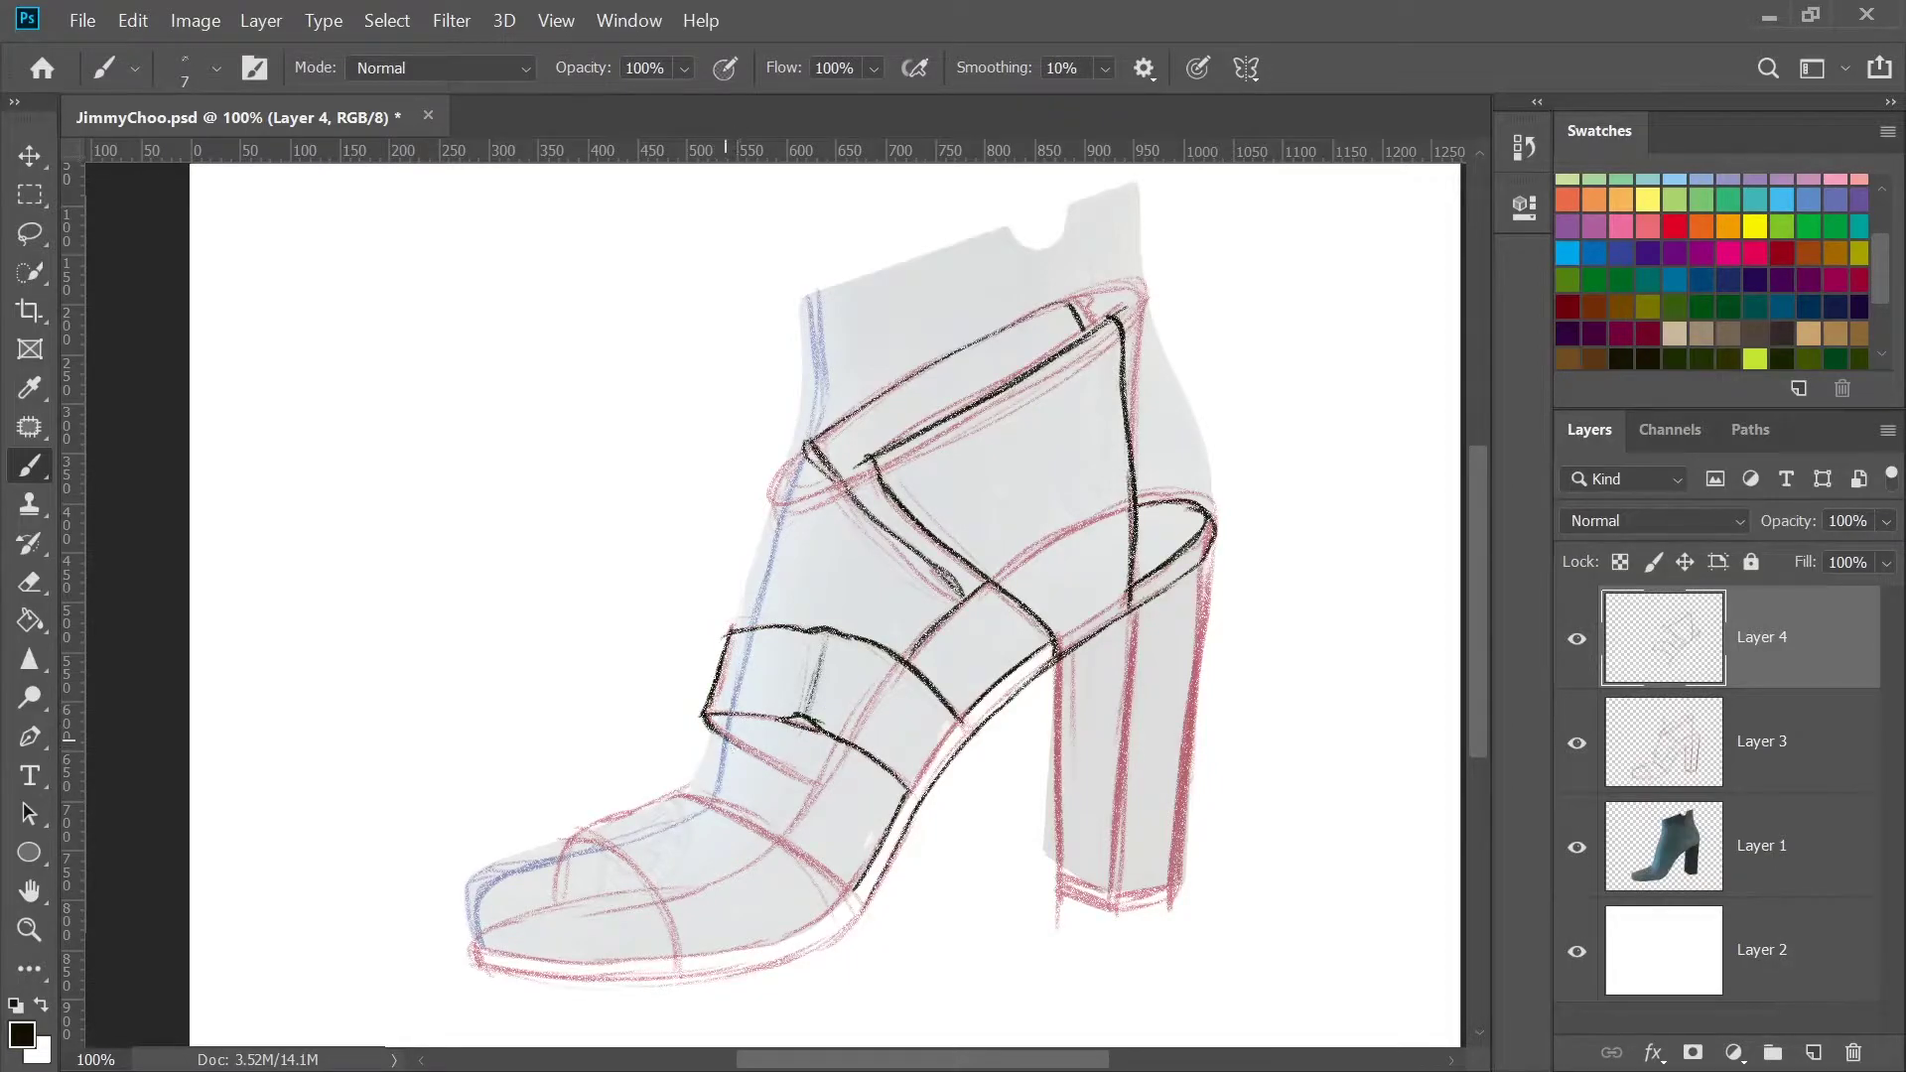
mouse_move(737, 746)
mouse_down()
mouse_move(822, 793)
mouse_move(841, 748)
mouse_move(774, 839)
mouse_up()
Ink the block heel's front, middle and back edges and its heel tip in black
drag(1127, 606, 1114, 909)
drag(1058, 653, 1067, 904)
drag(1210, 538, 1174, 899)
mouse_move(1062, 840)
mouse_down()
mouse_move(1059, 899)
mouse_move(1171, 905)
mouse_move(1185, 874)
mouse_up()
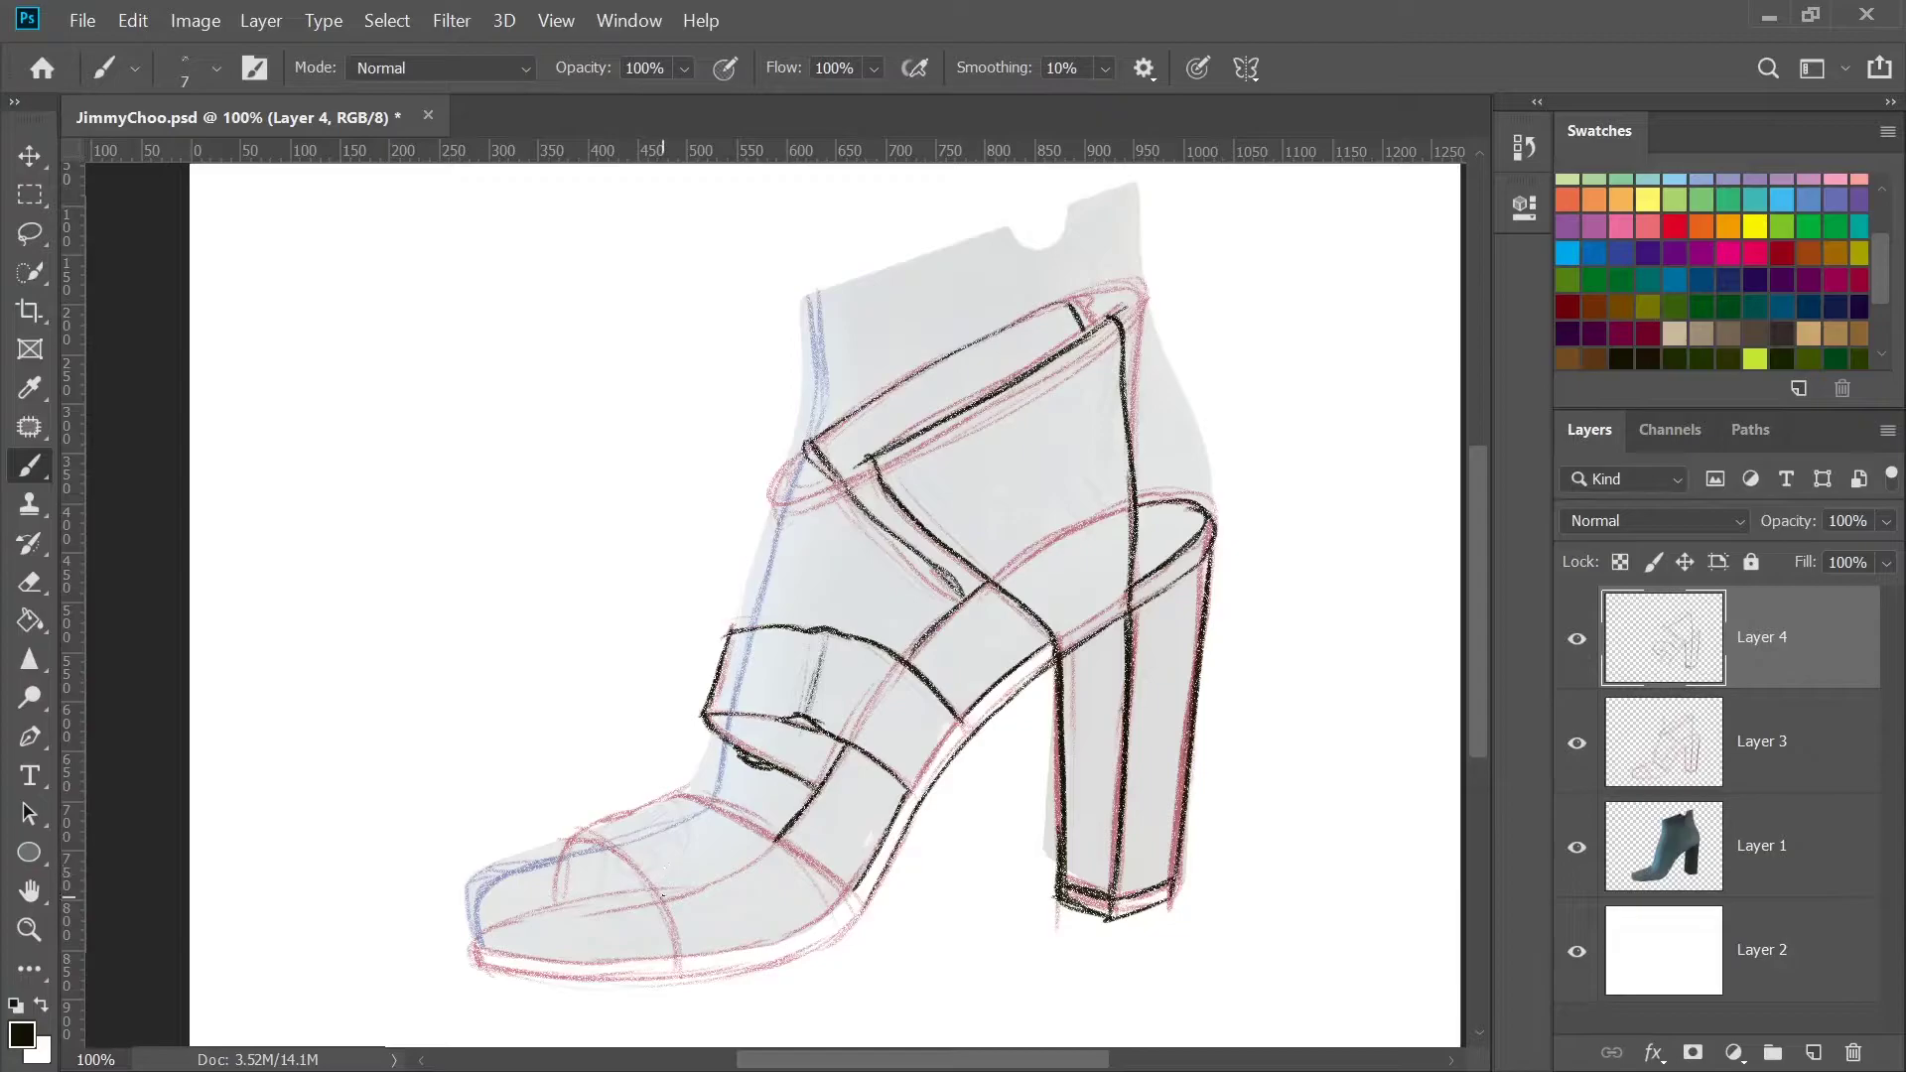
Ink the near and far sides of the toe strap in black
drag(663, 874, 679, 963)
mouse_move(661, 876)
mouse_down()
mouse_move(755, 822)
mouse_move(866, 911)
mouse_up()
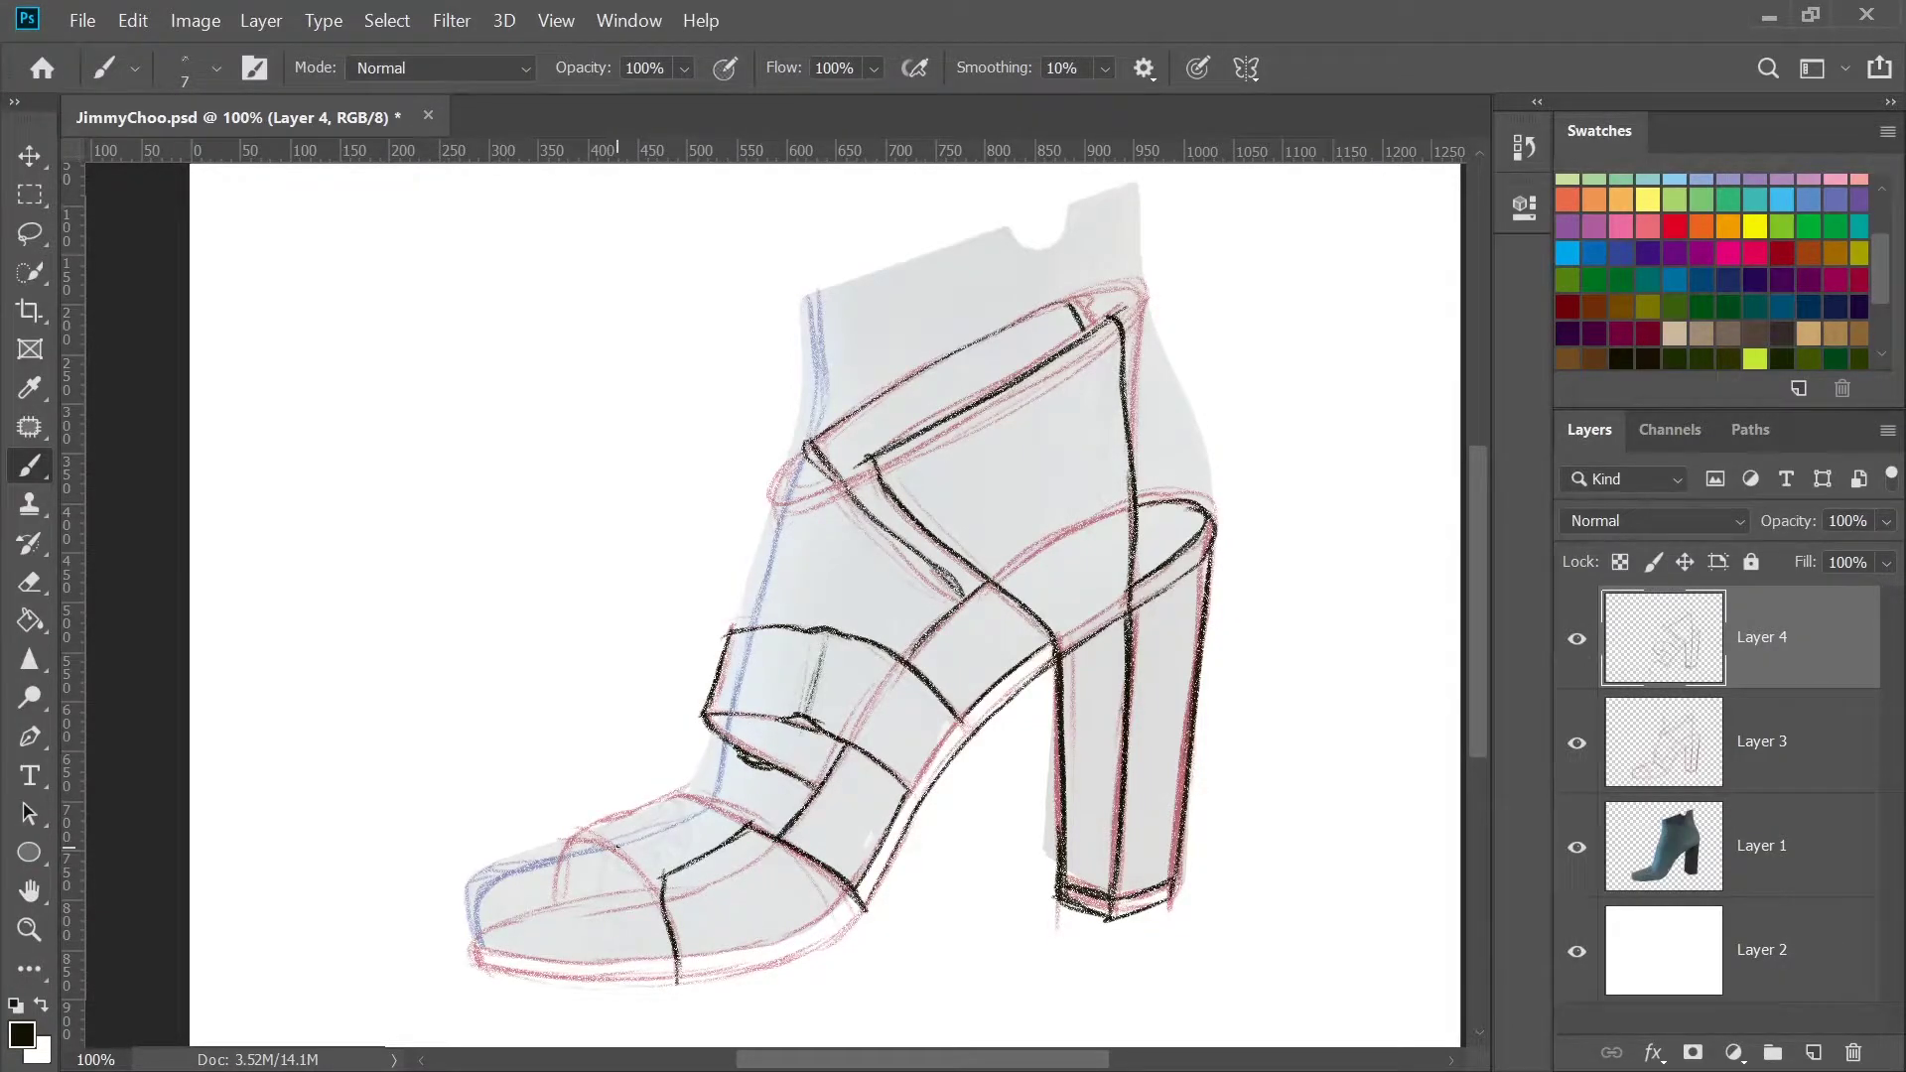
drag(659, 874, 743, 822)
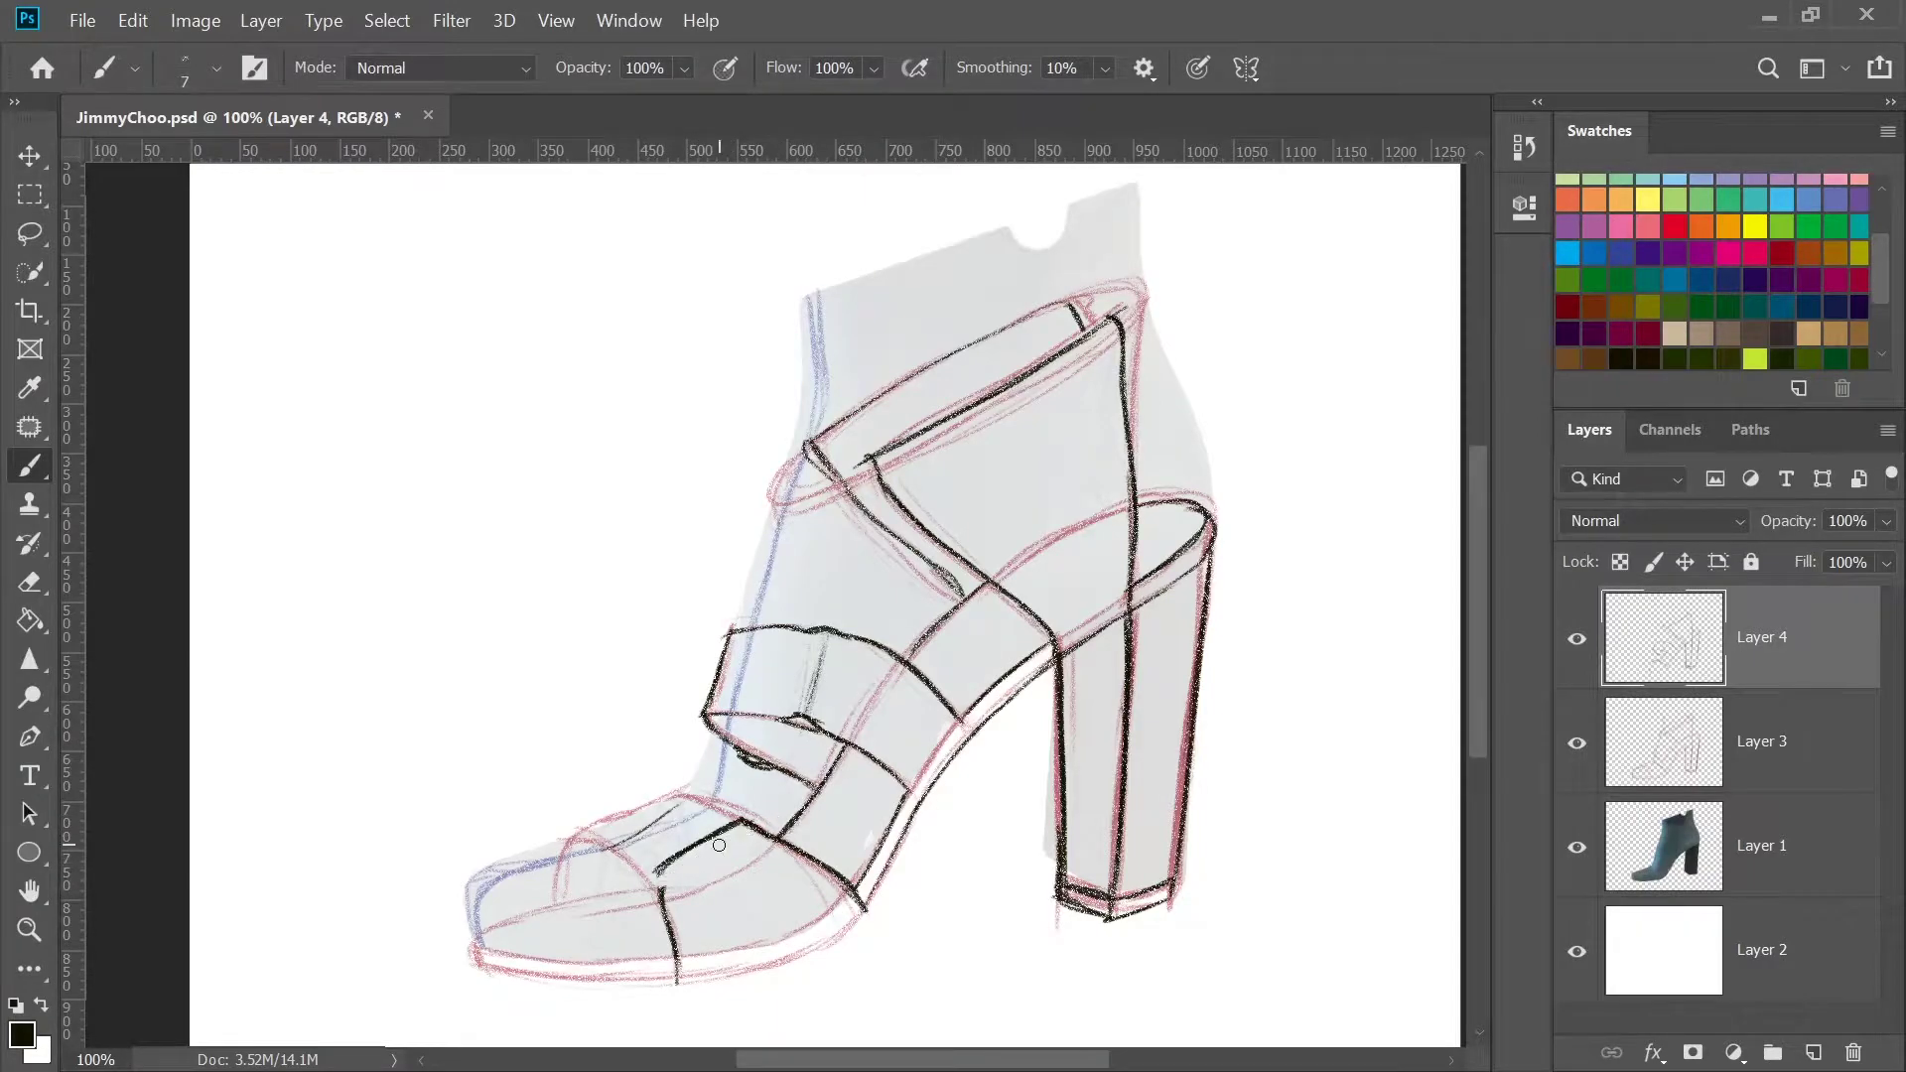
mouse_move(603, 850)
mouse_down()
mouse_move(695, 815)
mouse_move(575, 840)
mouse_move(552, 906)
mouse_move(700, 802)
mouse_up()
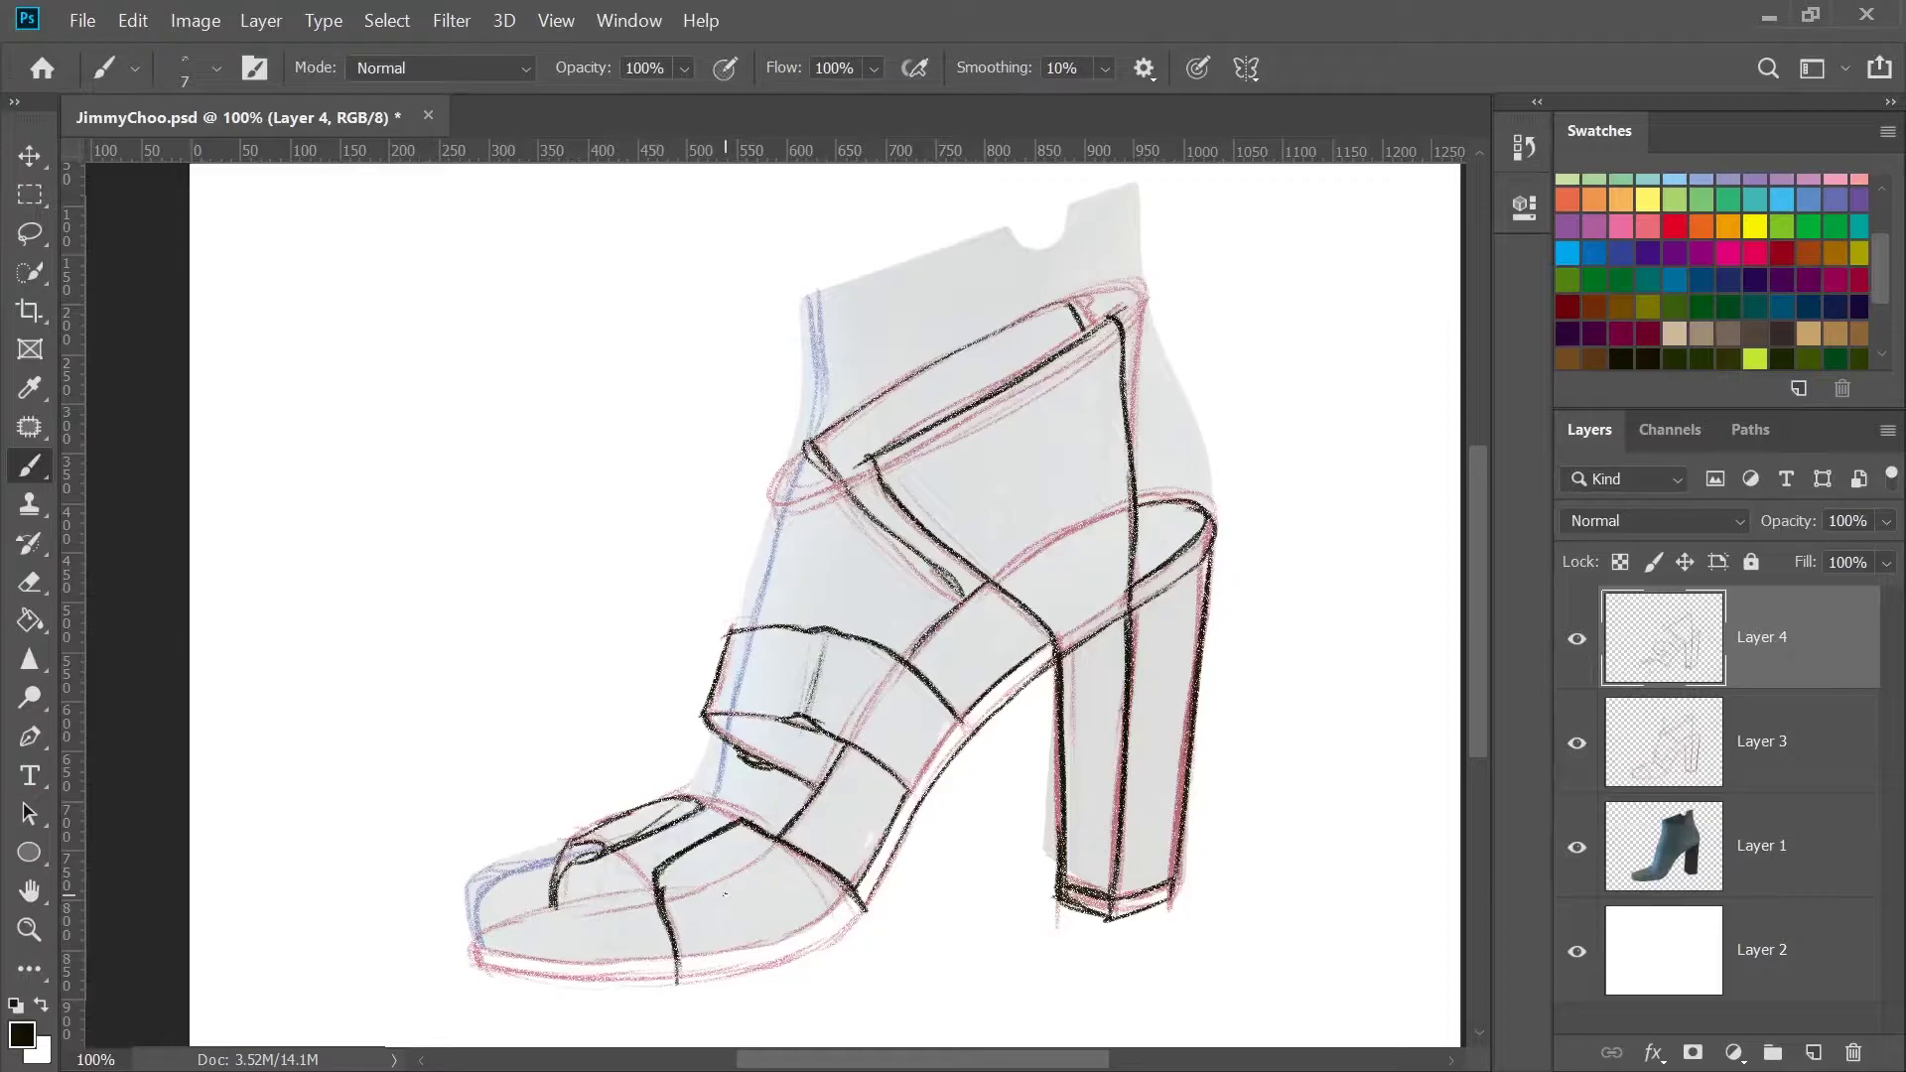
Ink the toe end of the footbed and the sole's lower edge up to the arch in black
mouse_move(473, 940)
mouse_down()
mouse_move(655, 892)
mouse_move(571, 982)
mouse_move(715, 987)
mouse_move(865, 910)
mouse_up()
drag(509, 957, 676, 961)
mouse_move(457, 944)
mouse_down()
mouse_move(543, 988)
mouse_move(769, 986)
mouse_move(839, 945)
mouse_move(973, 741)
mouse_up()
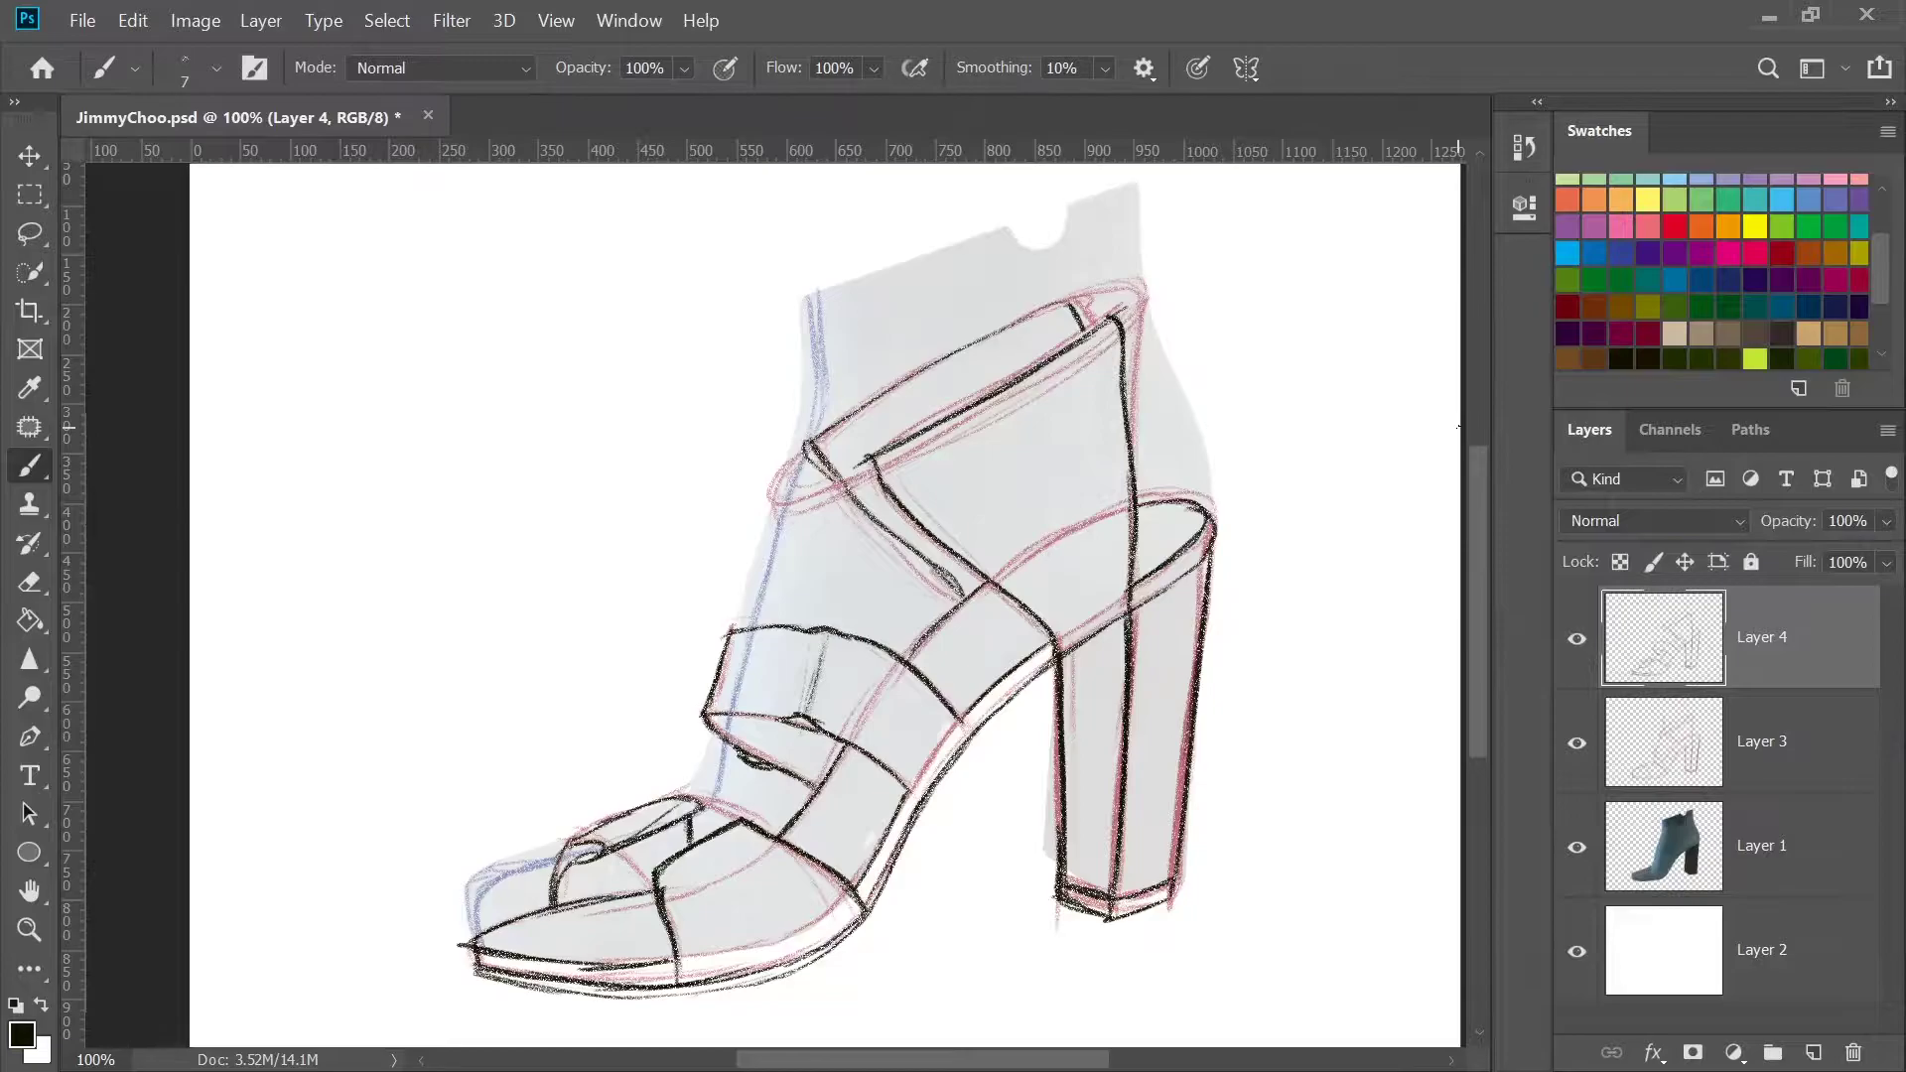
Hide the red sketch on Layer 3, keep the boot photo visible, and save the document
click(1576, 847)
click(1577, 742)
click(1576, 847)
click(1807, 743)
key(ctrl+s)
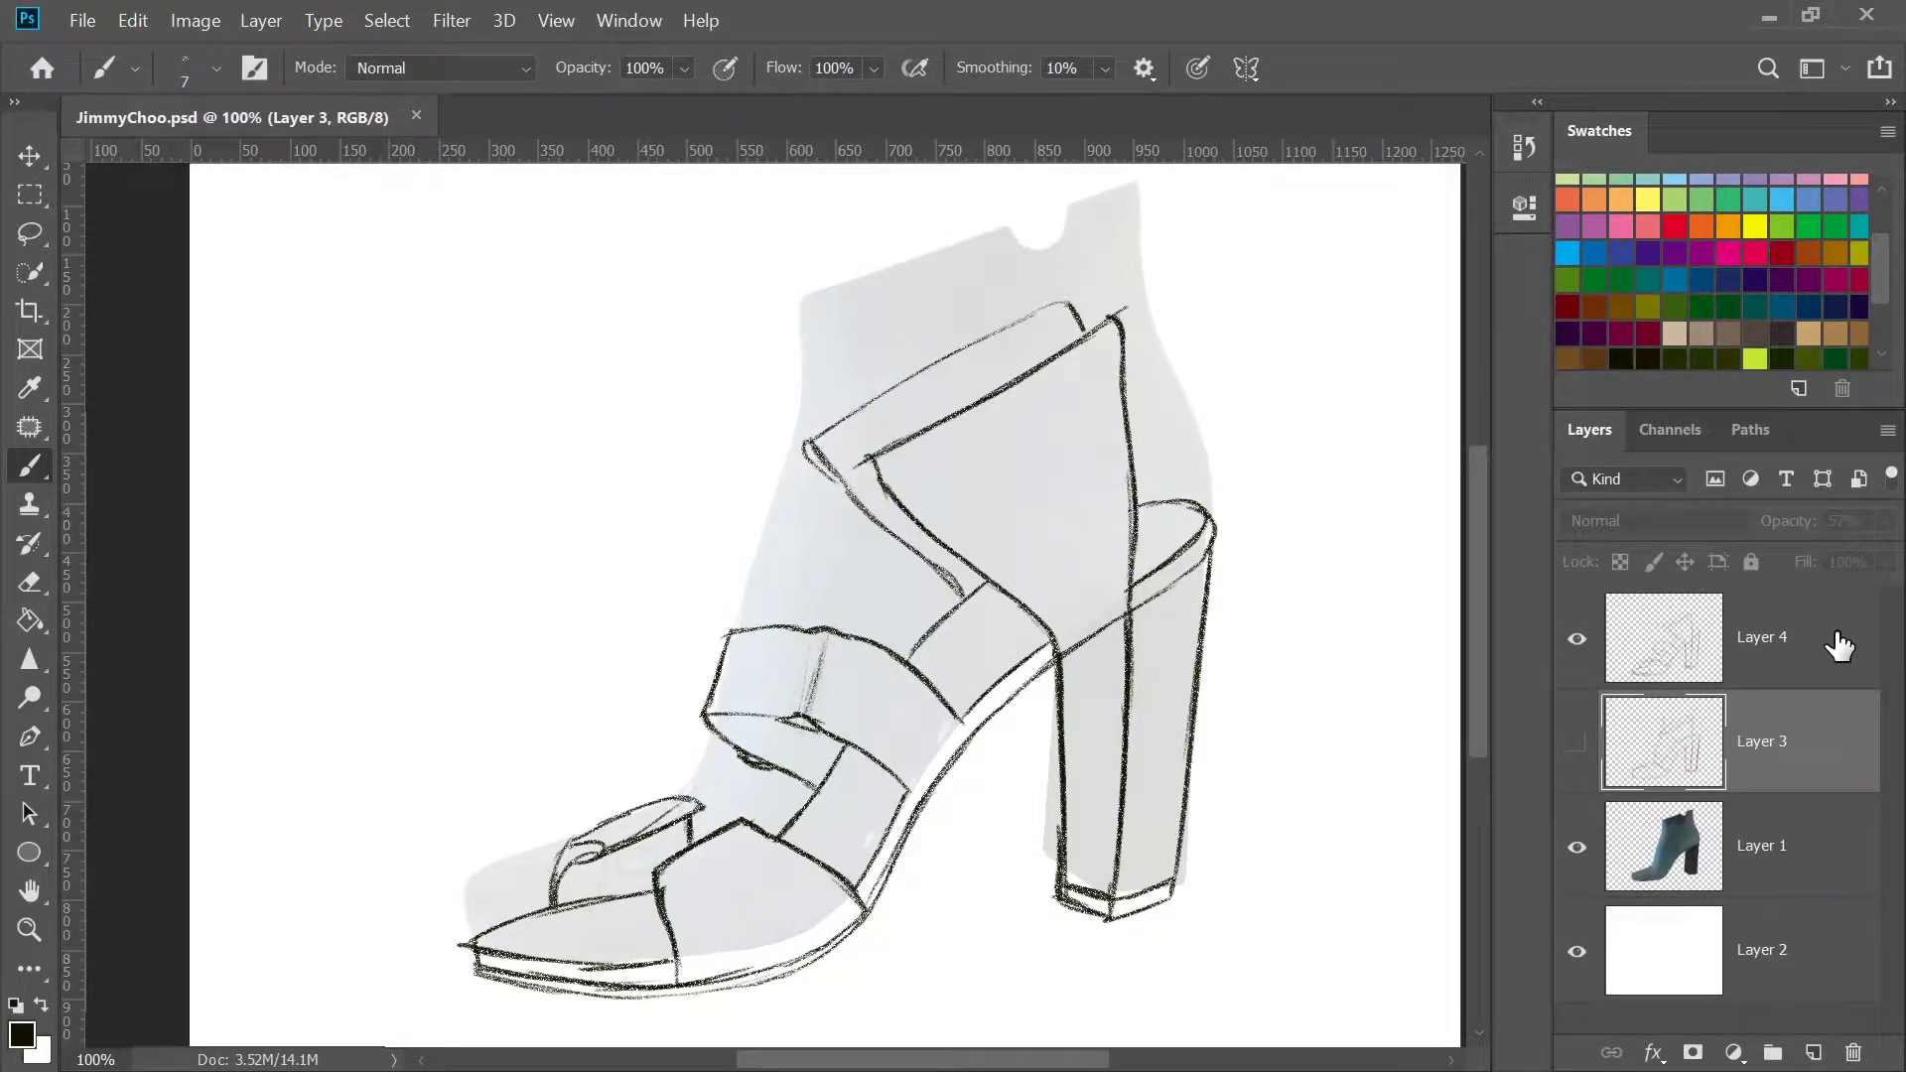
Add a new layer above Layer 3 and sketch crossed laces in dark red above and below the midfoot strap
click(1813, 1053)
click(1763, 255)
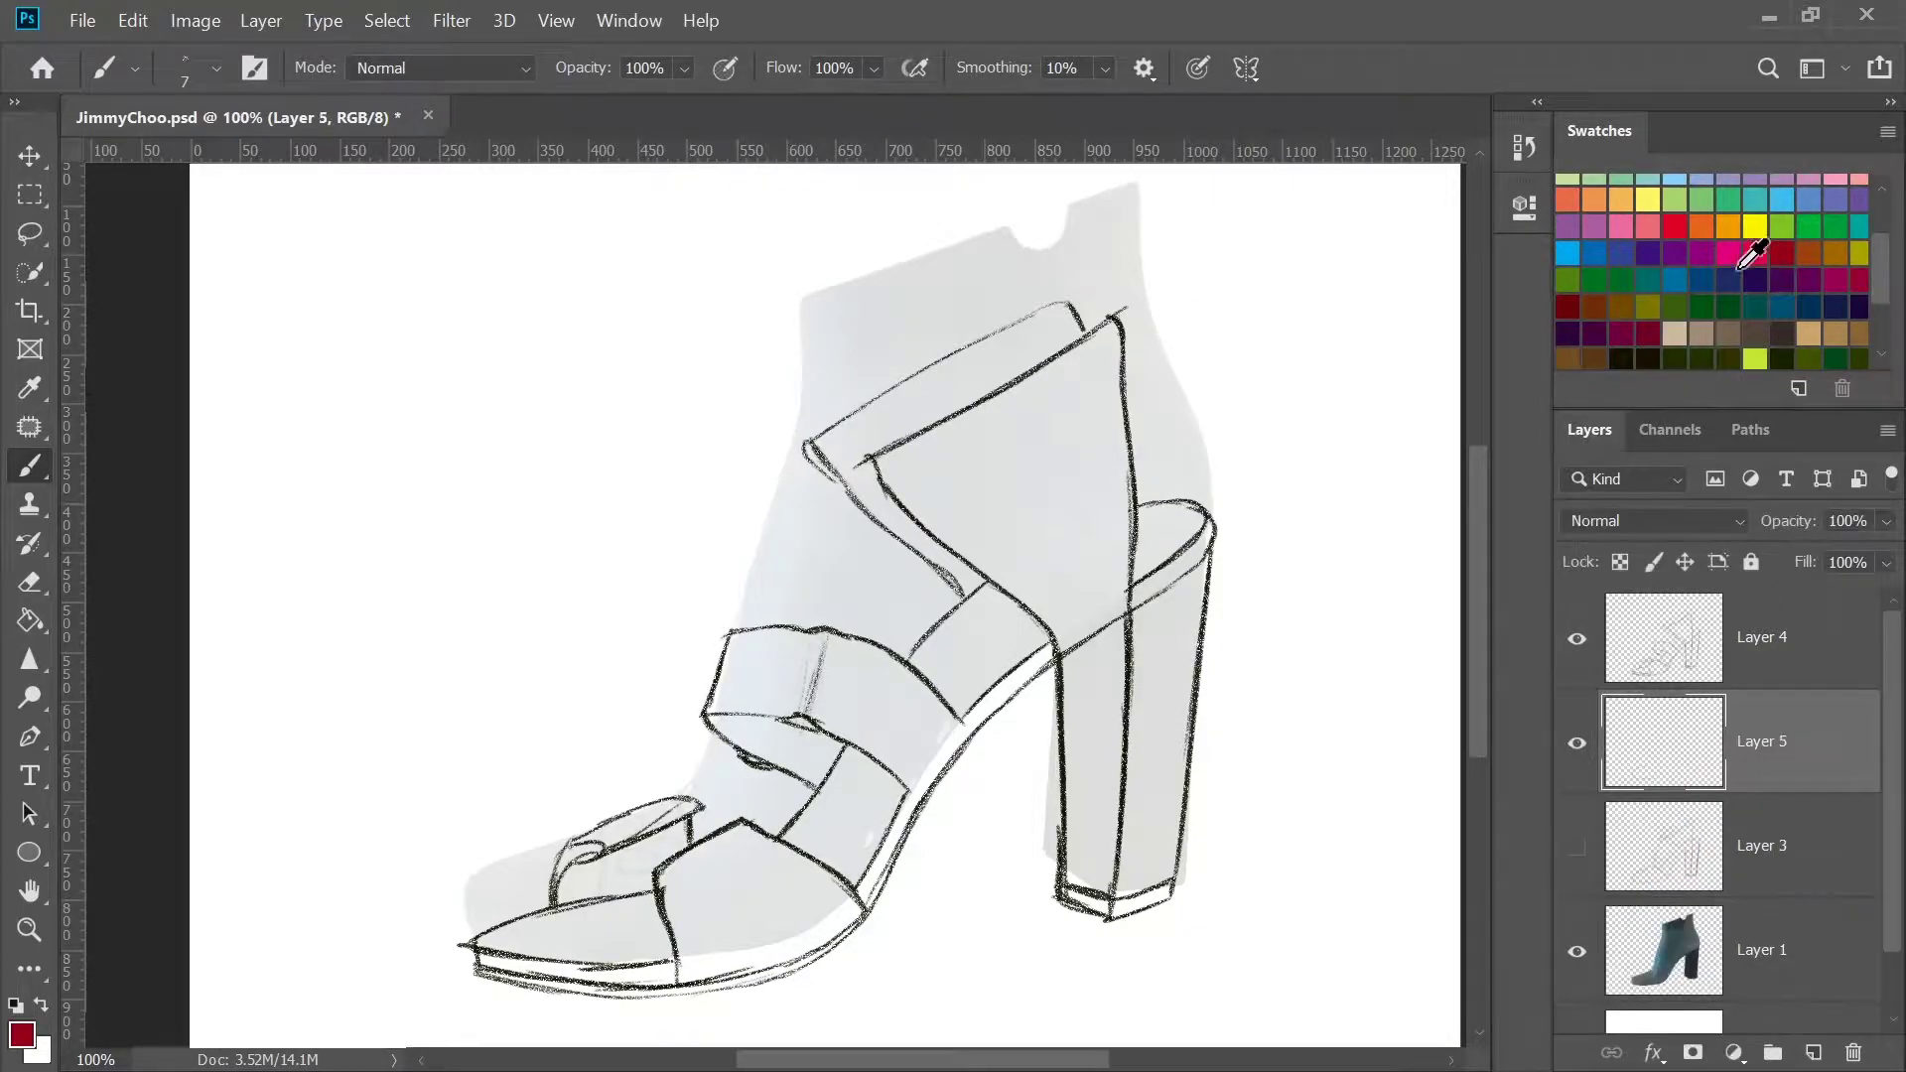
mouse_move(750, 603)
mouse_down()
mouse_move(859, 465)
mouse_move(775, 608)
mouse_move(879, 477)
mouse_move(799, 601)
mouse_move(779, 472)
mouse_move(826, 591)
mouse_up()
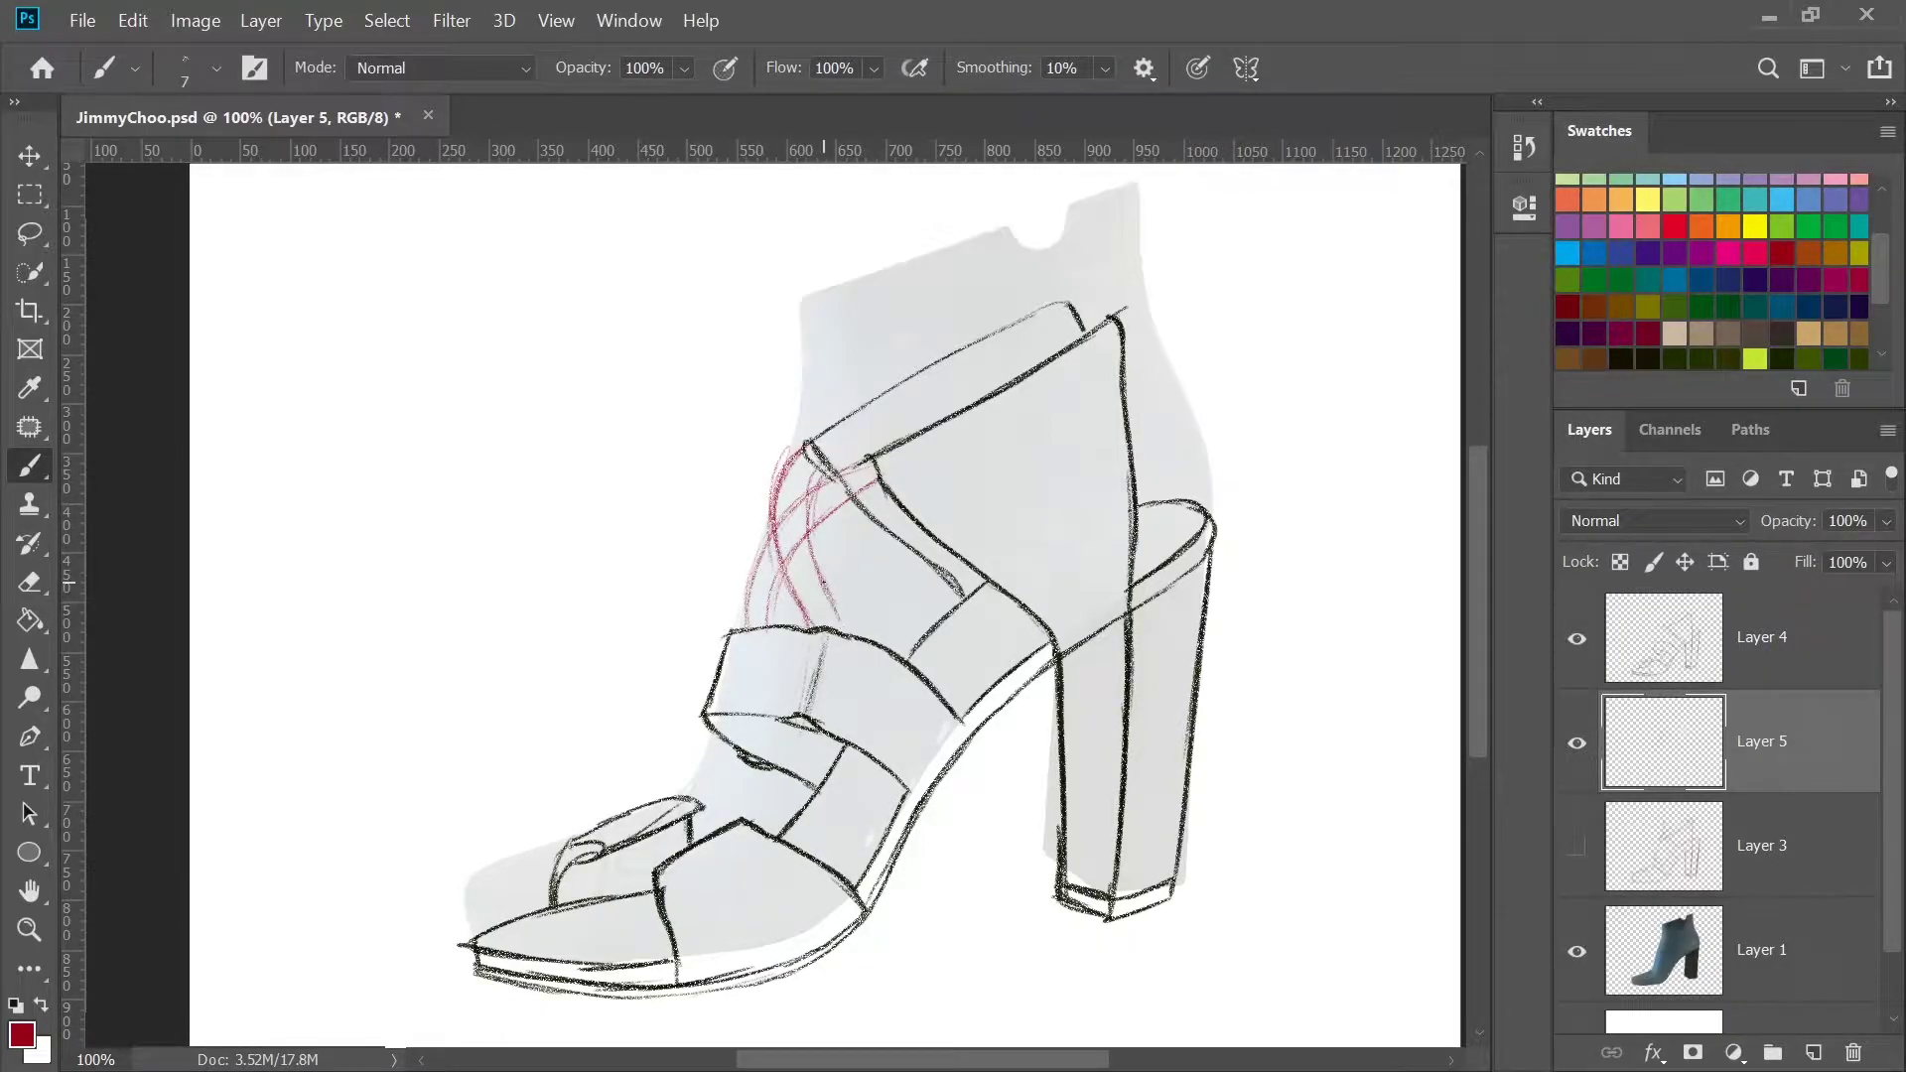
drag(673, 798, 781, 725)
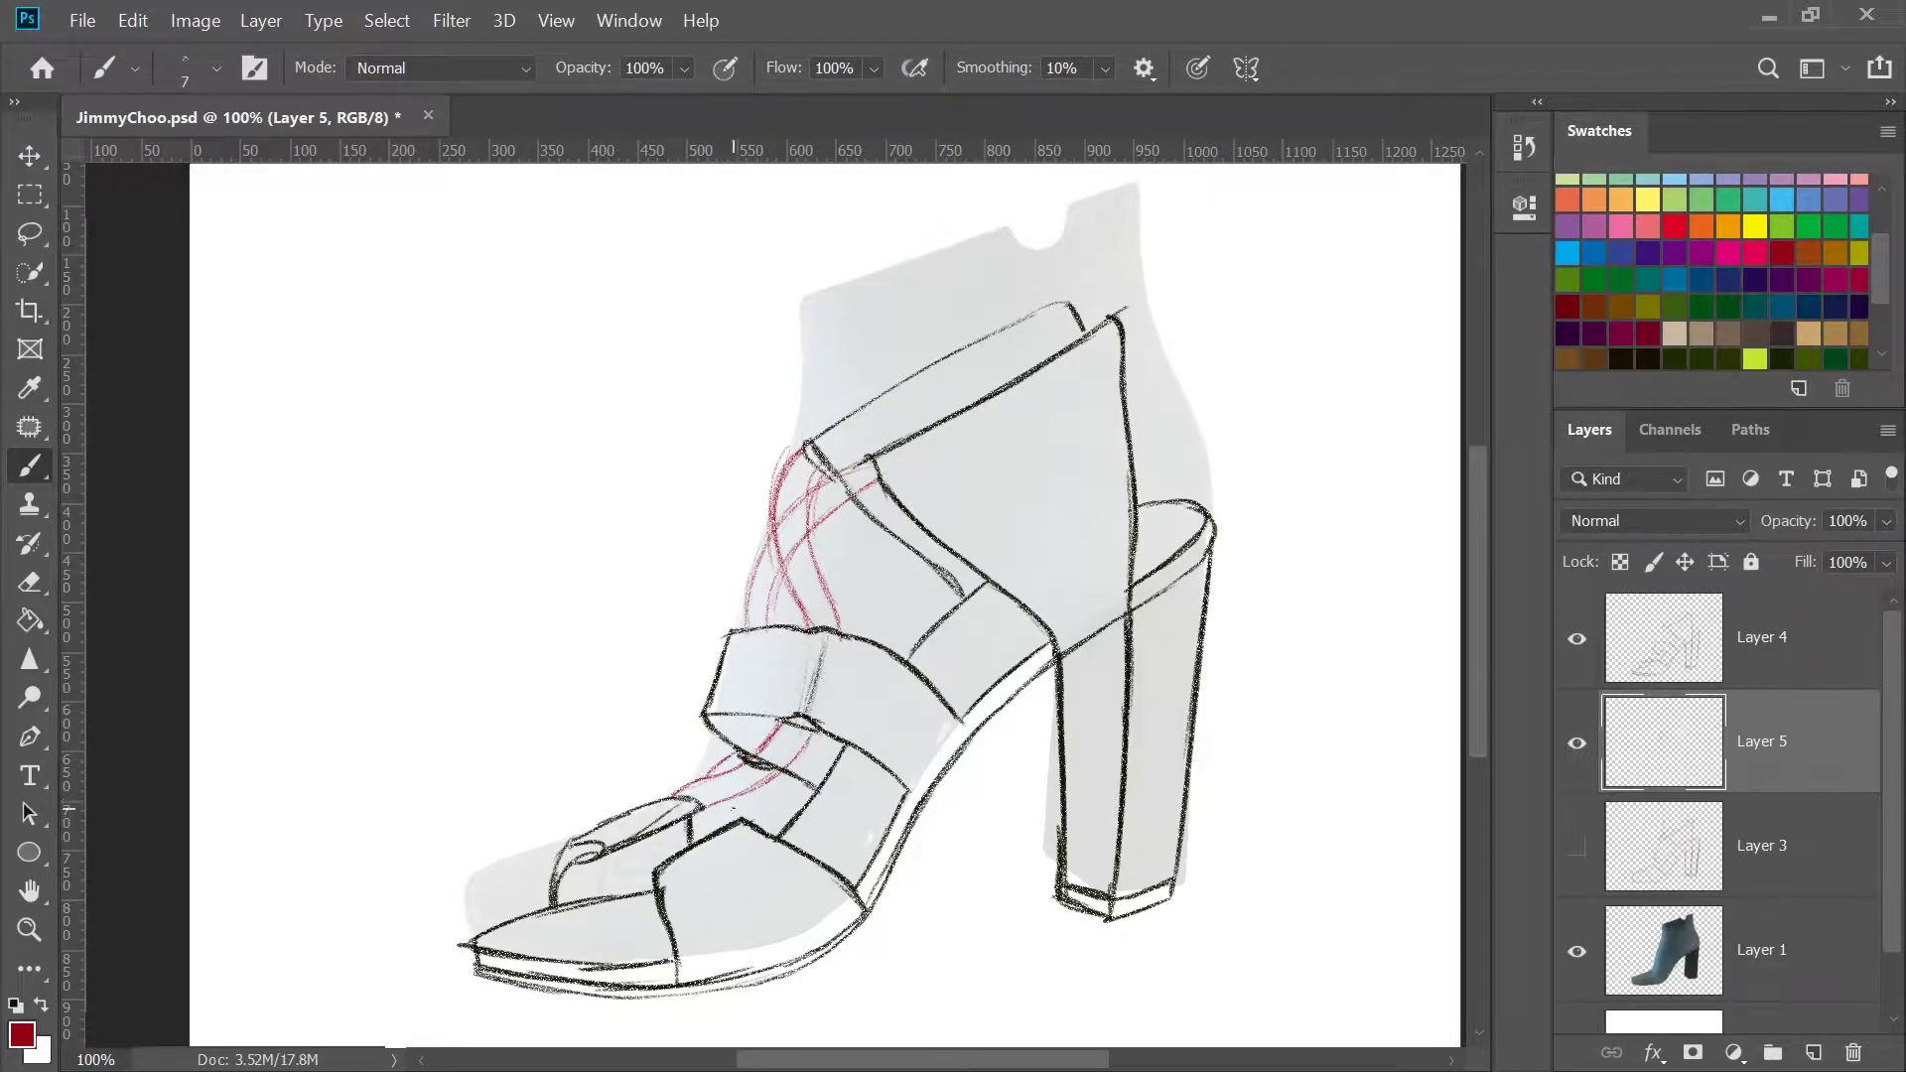
Draw red seam lines inside the ankle collar and heel panel, and add laces across the toe strap opening
mouse_move(772, 526)
mouse_down()
mouse_move(860, 465)
mouse_move(884, 484)
mouse_move(1096, 365)
mouse_up()
drag(906, 485, 1030, 591)
drag(1114, 596, 1109, 367)
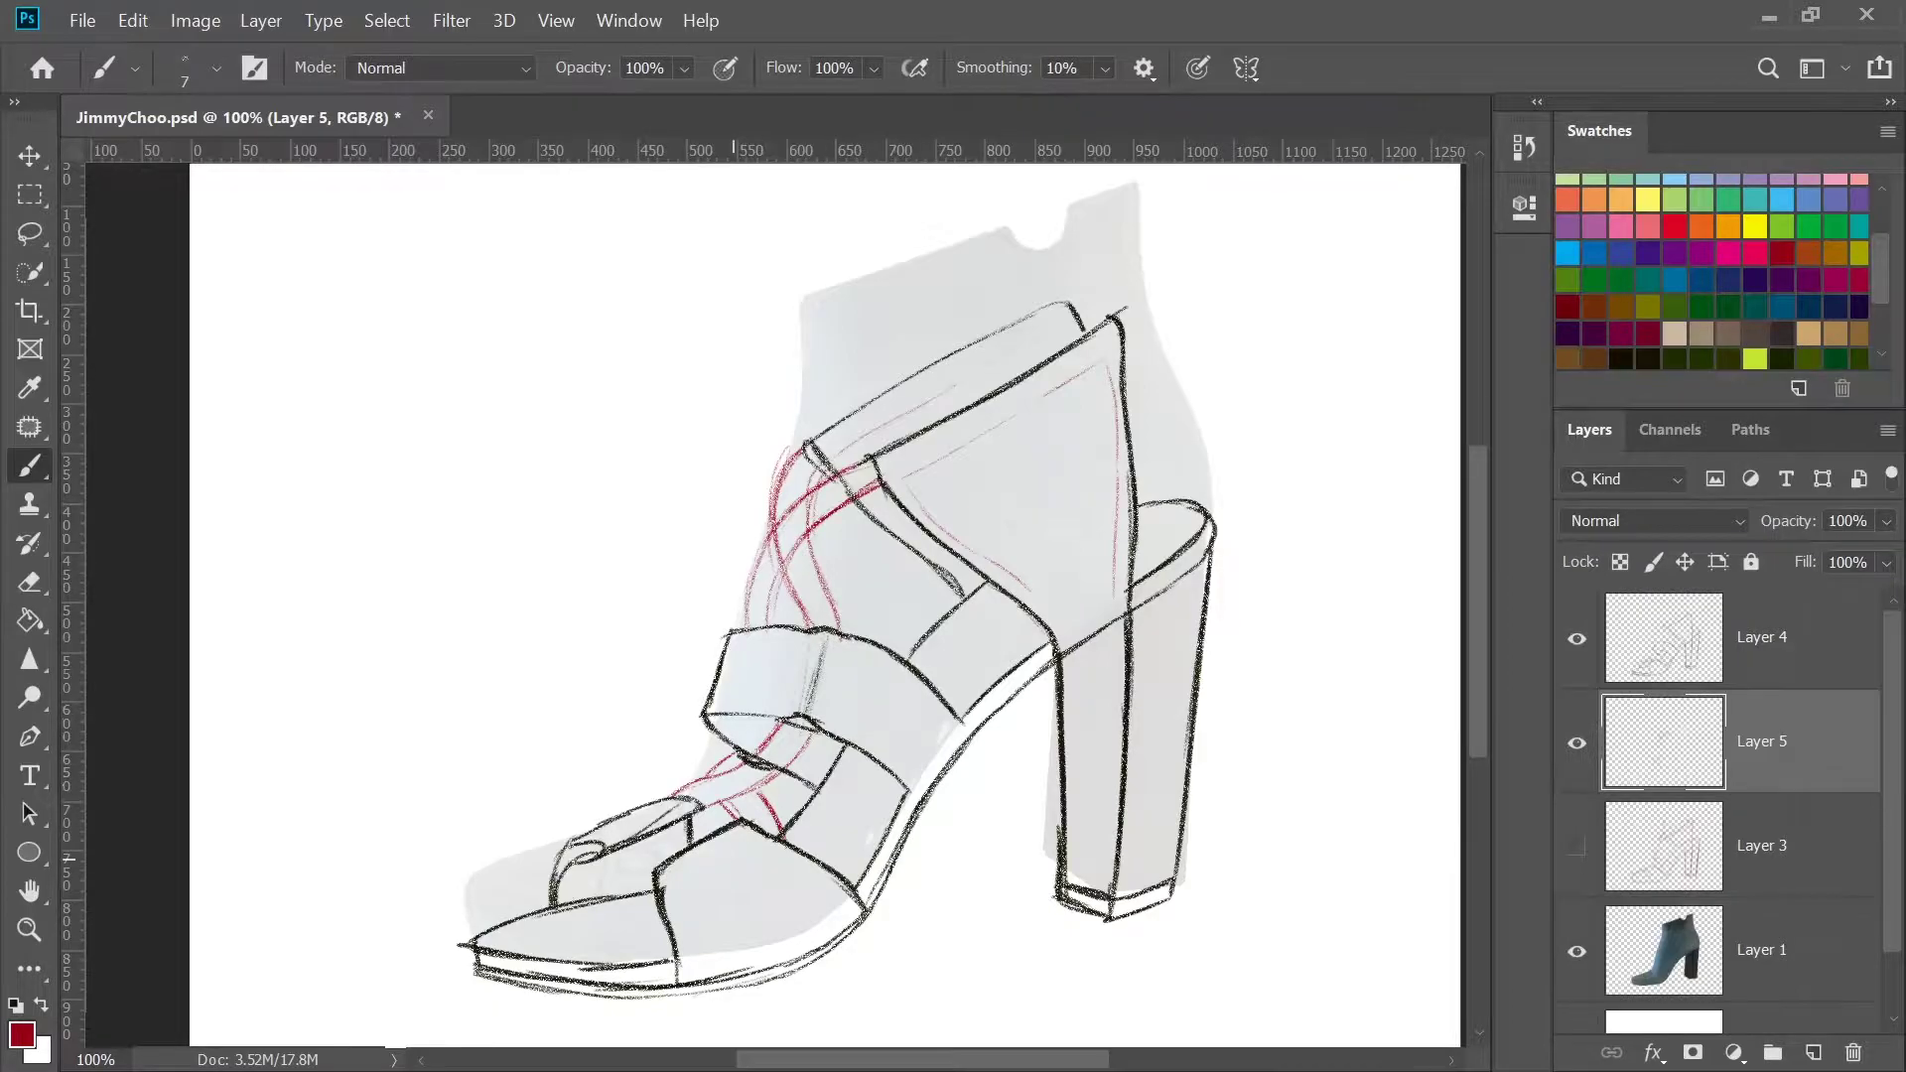
mouse_move(578, 847)
mouse_down()
mouse_move(647, 905)
mouse_move(647, 878)
mouse_up()
drag(562, 863, 653, 906)
drag(556, 867, 653, 912)
drag(574, 849, 651, 878)
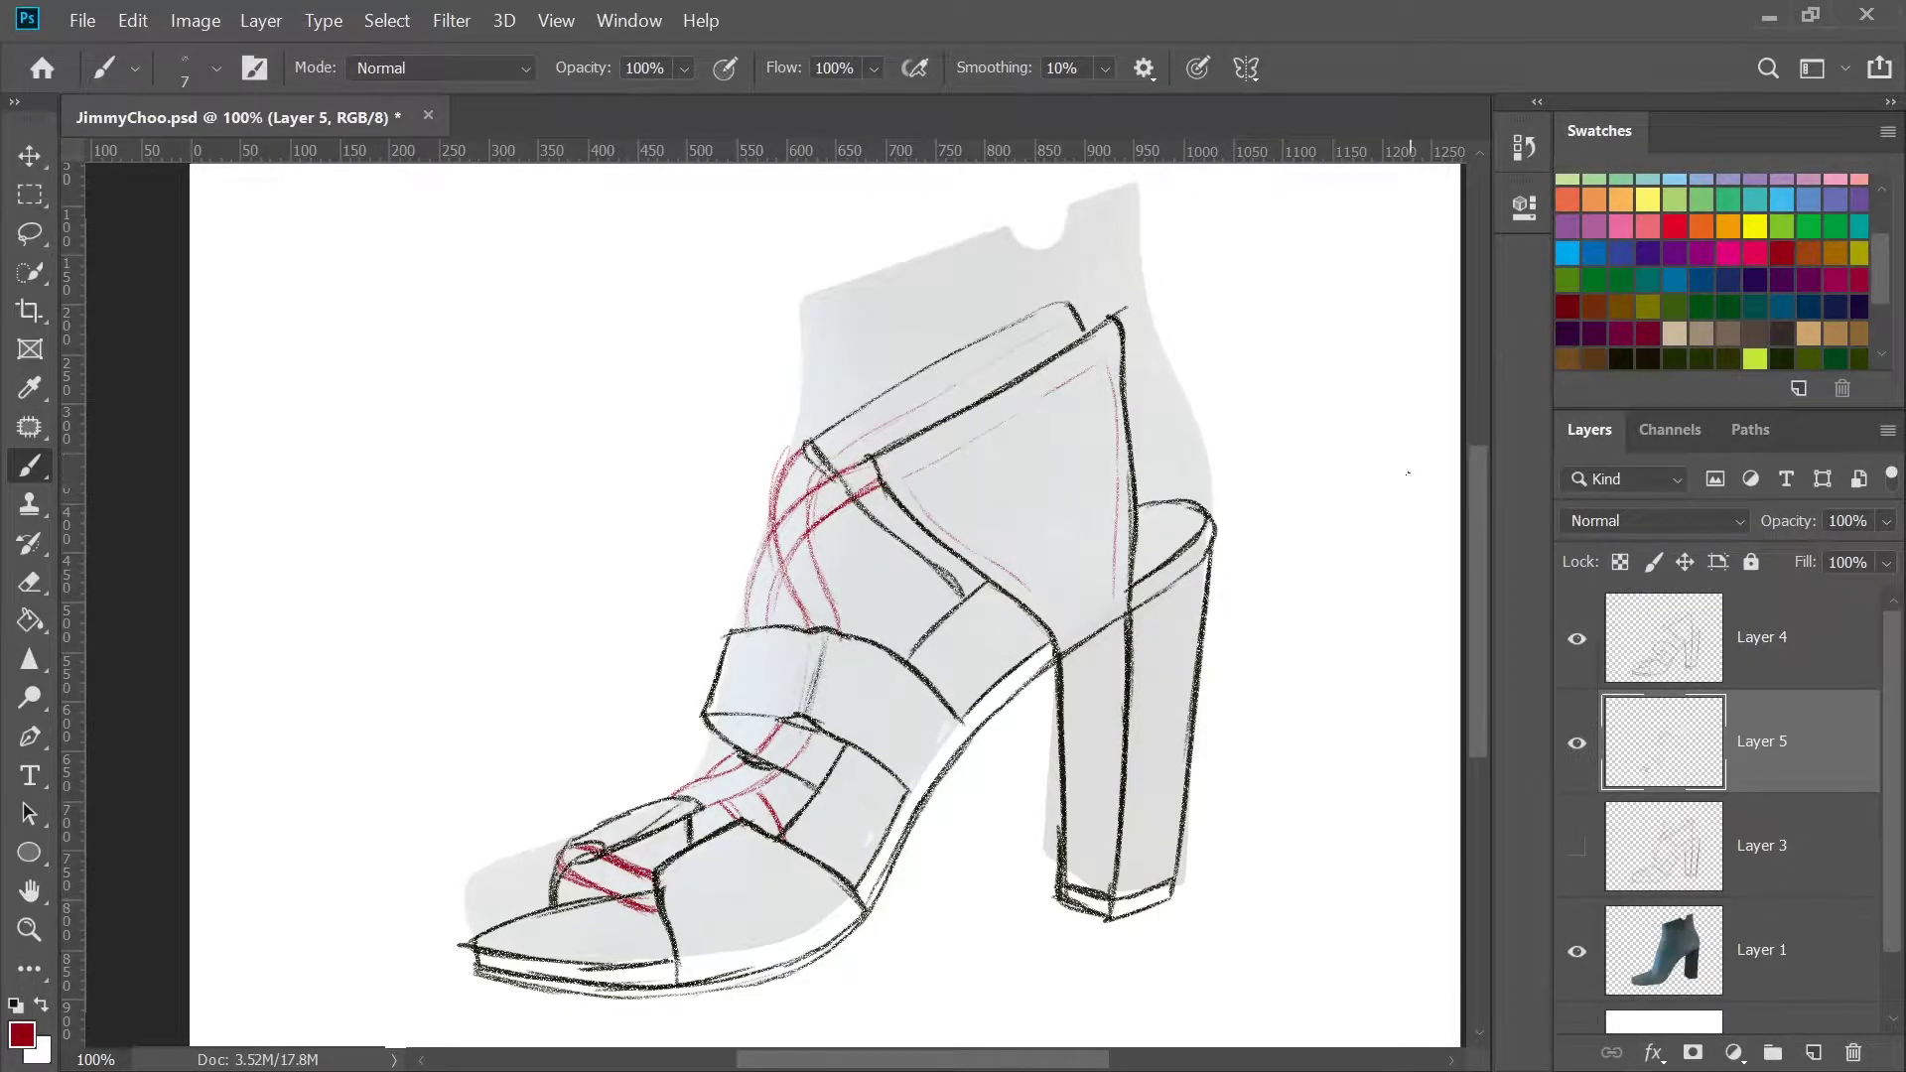
Sketch on Layer 5 in dark red two long lace ends with tips hanging from the back of the ankle collar
click(1664, 655)
click(1621, 359)
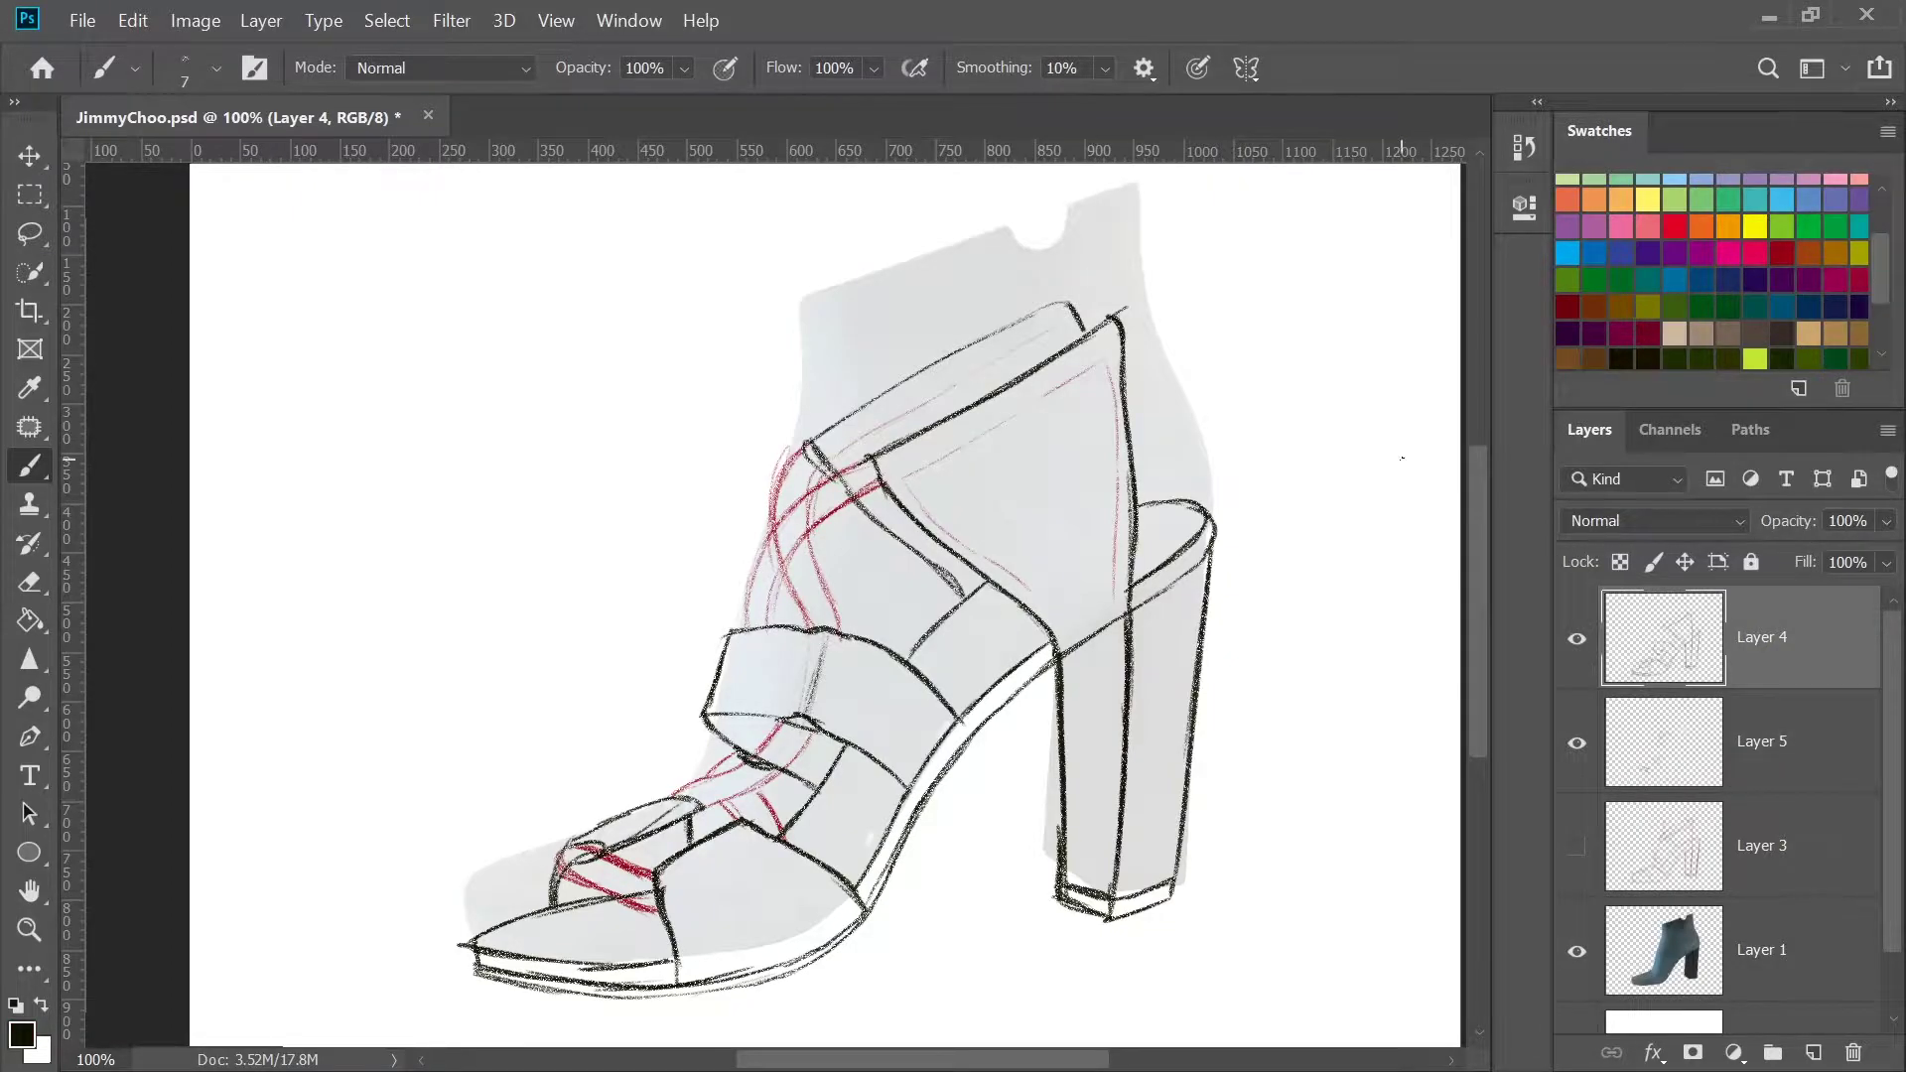
click(1702, 778)
click(1795, 282)
mouse_move(1105, 295)
mouse_down()
mouse_move(1128, 343)
mouse_move(1358, 536)
mouse_move(1376, 581)
mouse_up()
drag(1177, 298, 1367, 507)
drag(1365, 594, 1299, 779)
mouse_move(1315, 733)
mouse_down()
mouse_move(1301, 814)
mouse_move(1328, 844)
mouse_up()
mouse_move(1298, 792)
mouse_down()
mouse_move(1327, 792)
mouse_move(1331, 845)
mouse_up()
drag(1381, 582, 1327, 832)
drag(1387, 568, 1328, 770)
drag(1102, 292, 1281, 626)
mouse_move(1132, 331)
mouse_down()
mouse_move(1259, 566)
mouse_move(1247, 874)
mouse_up()
mouse_move(1278, 751)
mouse_down()
mouse_move(1249, 827)
mouse_move(1257, 803)
mouse_up()
drag(1273, 713, 1253, 876)
Hide the boot photo on Layer 1 and darken the crossed laces between the collar and the midfoot strap
click(1578, 953)
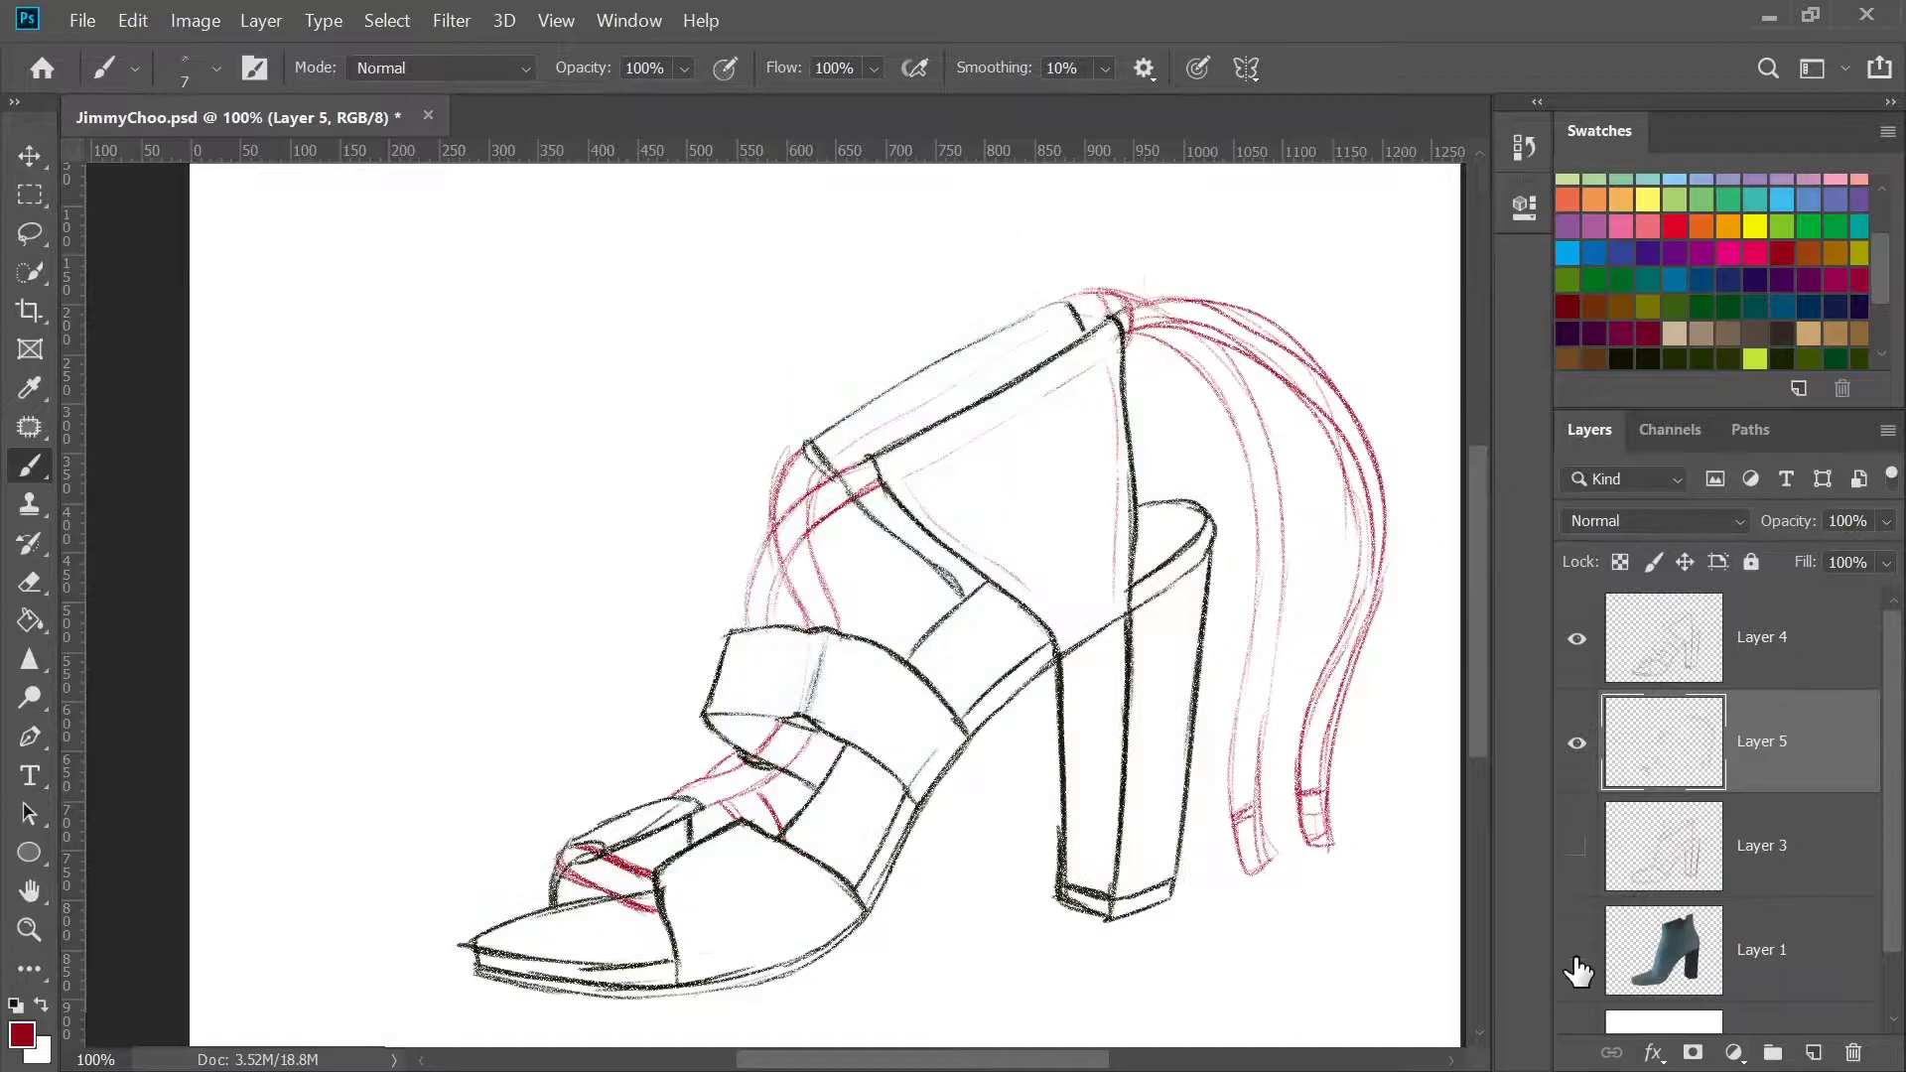
drag(781, 475, 806, 629)
drag(804, 466, 844, 626)
drag(786, 465, 743, 623)
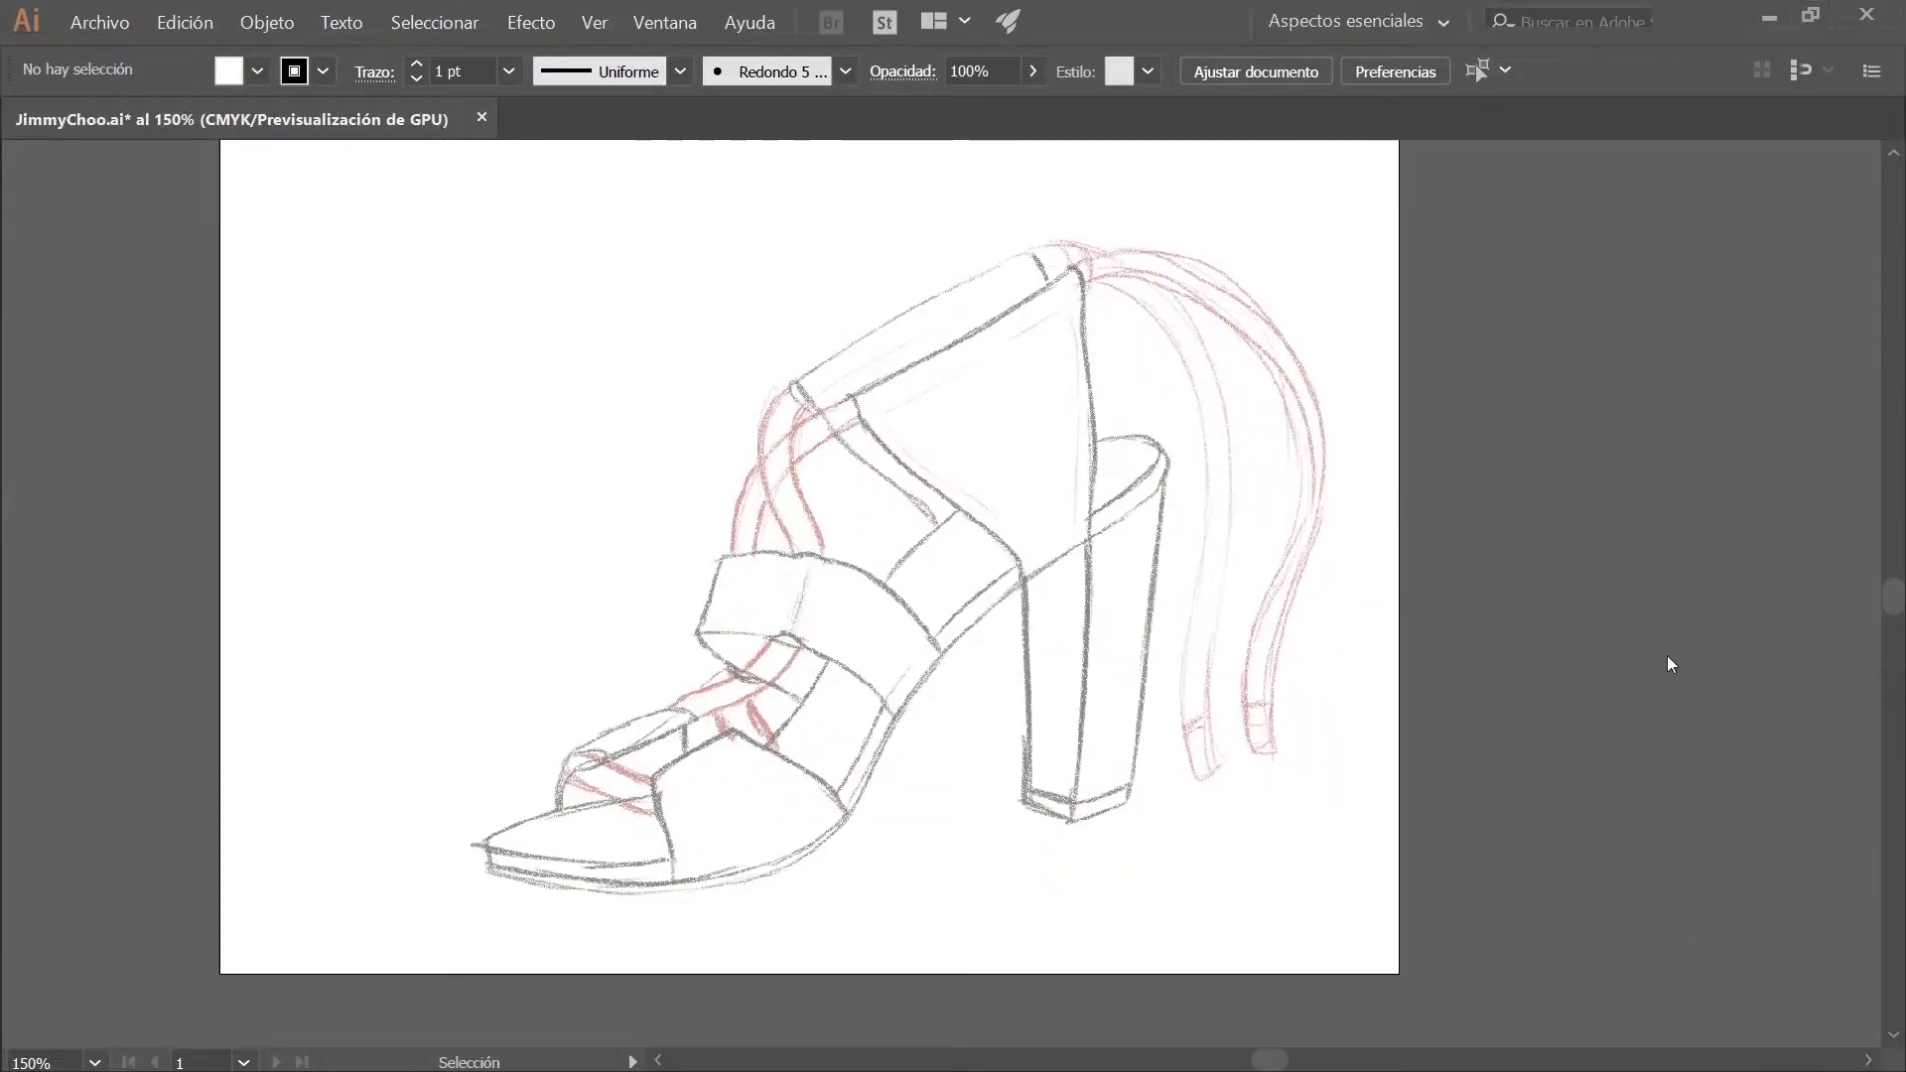
In Illustrator, trace the block heel outline over the sketch with the Pen tool, using no fill and a black stroke
key(slash)
key(p)
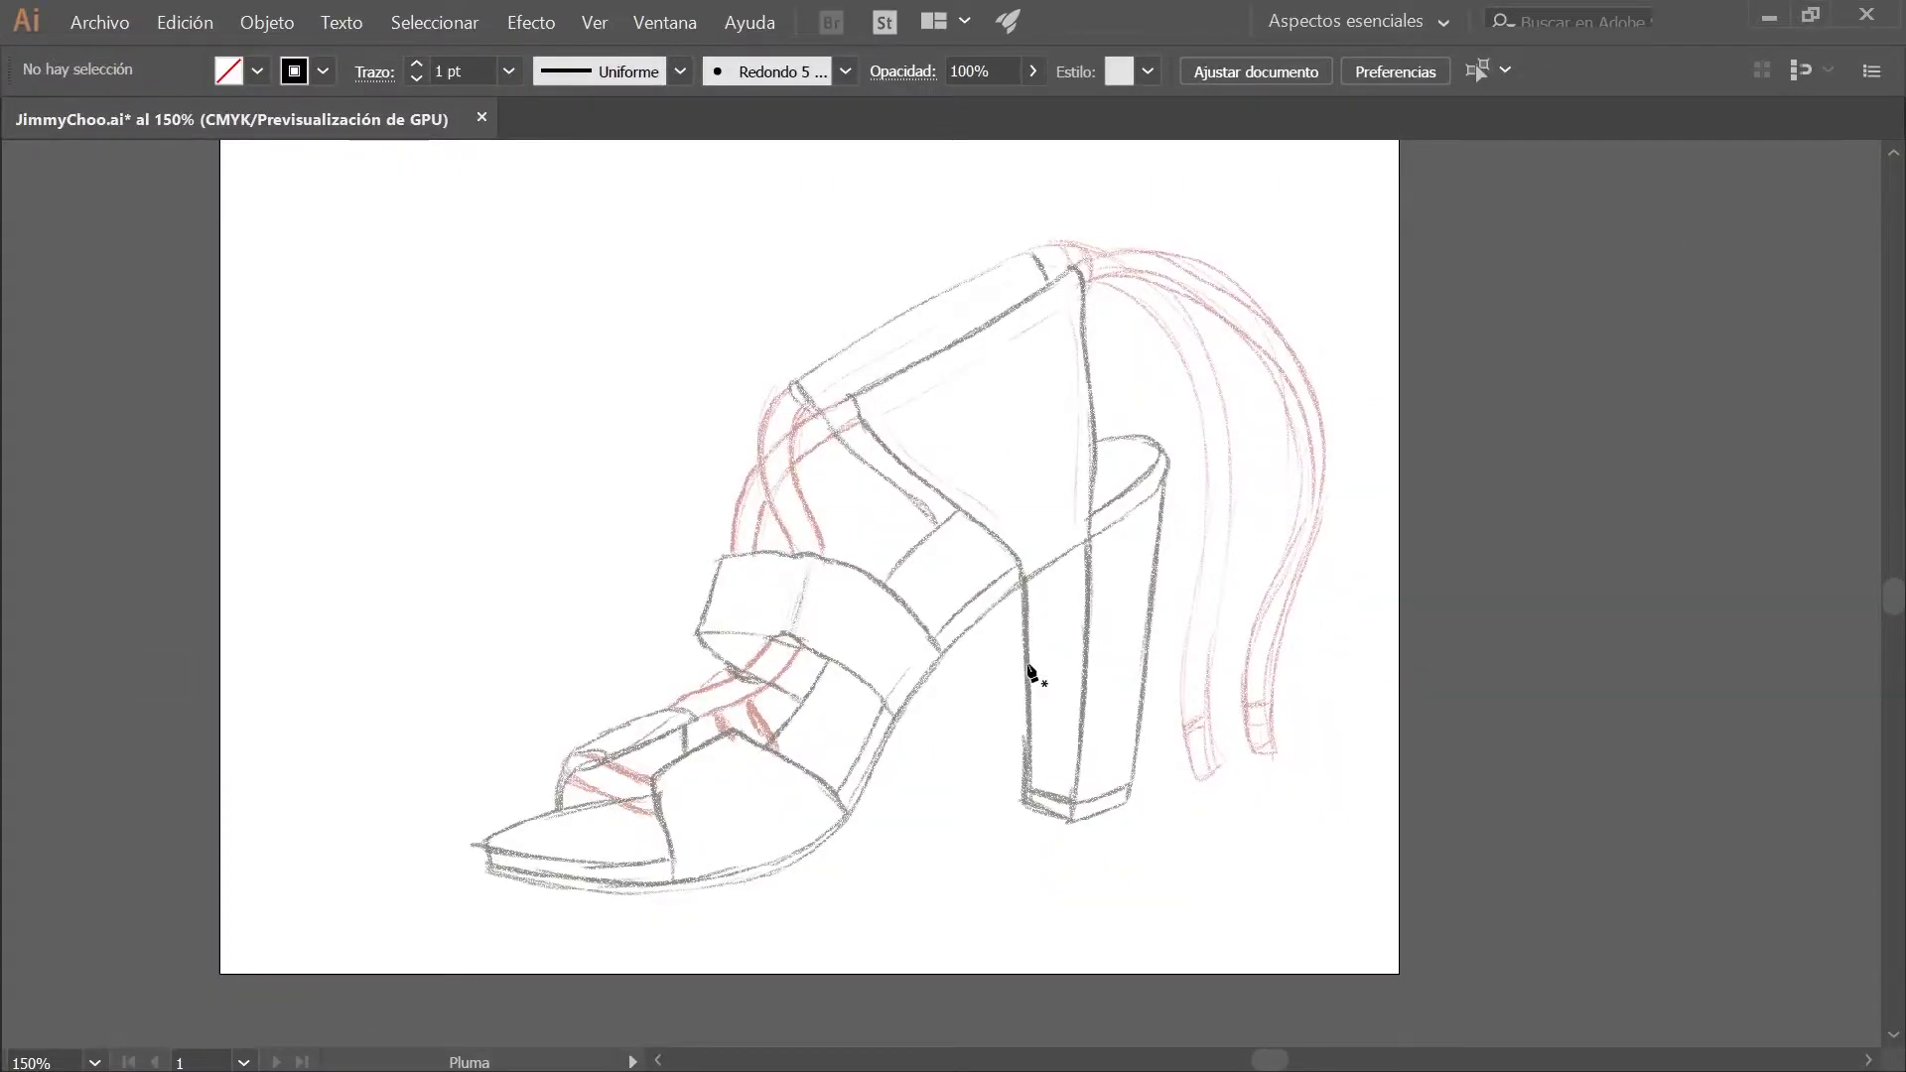
key(ctrl+plus)
click(1050, 574)
click(1052, 873)
click(1112, 896)
click(1191, 872)
click(1239, 434)
drag(1220, 385, 1188, 378)
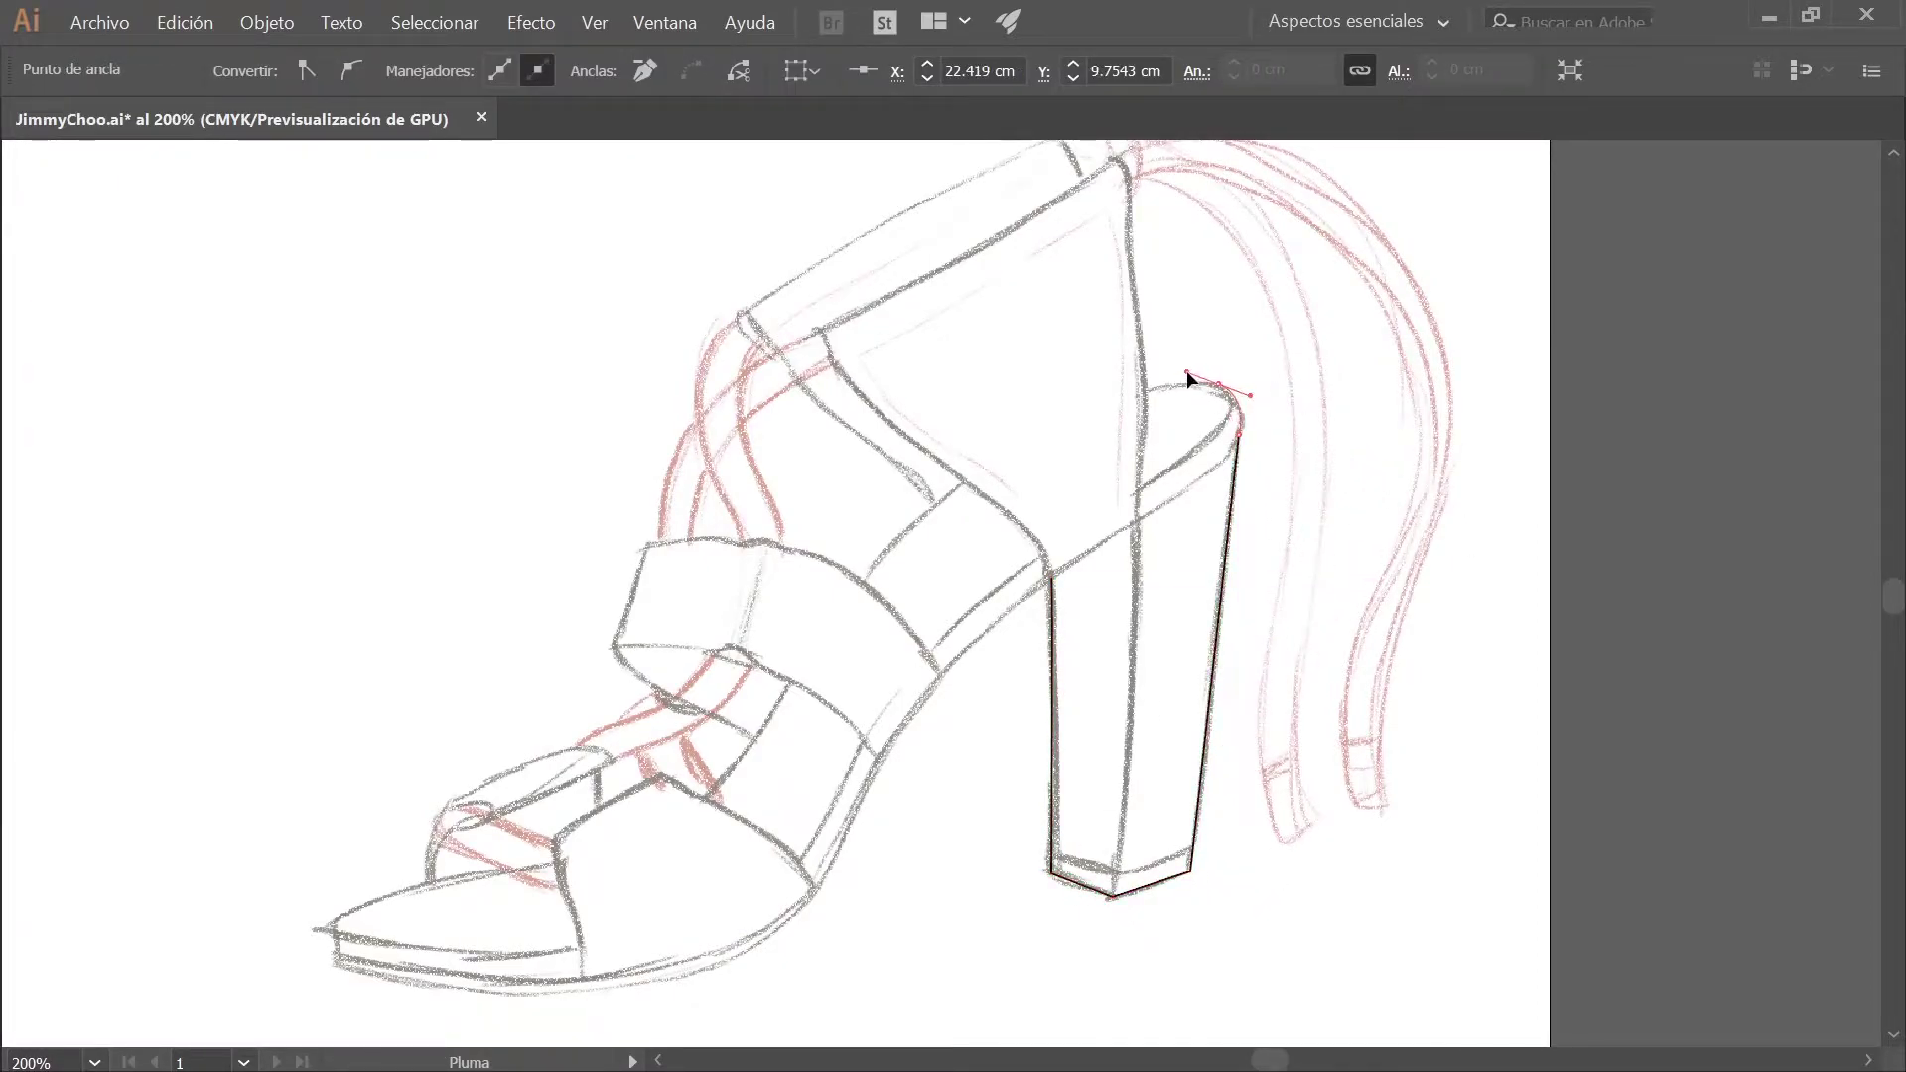
Continue the path along the footbed's top curve down to the front of the toe
drag(904, 531, 815, 639)
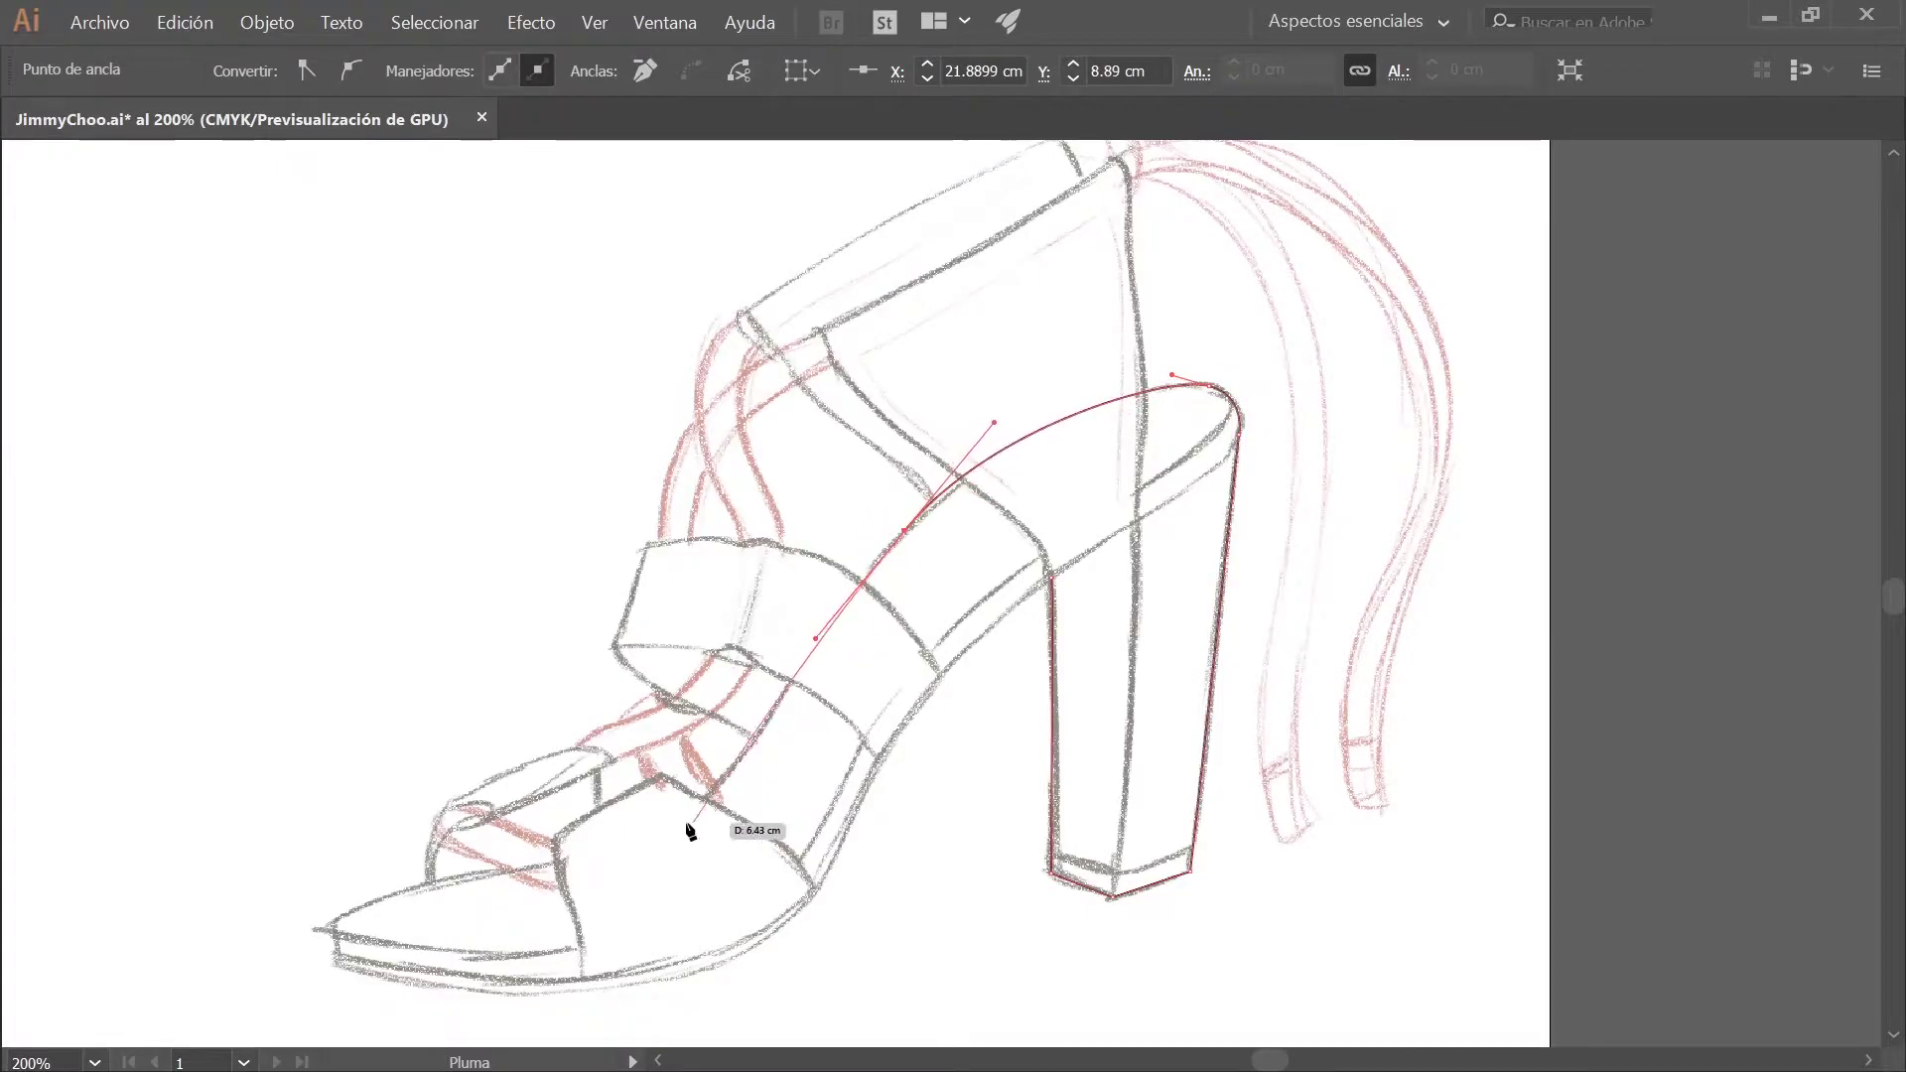
drag(607, 847, 478, 877)
drag(335, 926, 344, 973)
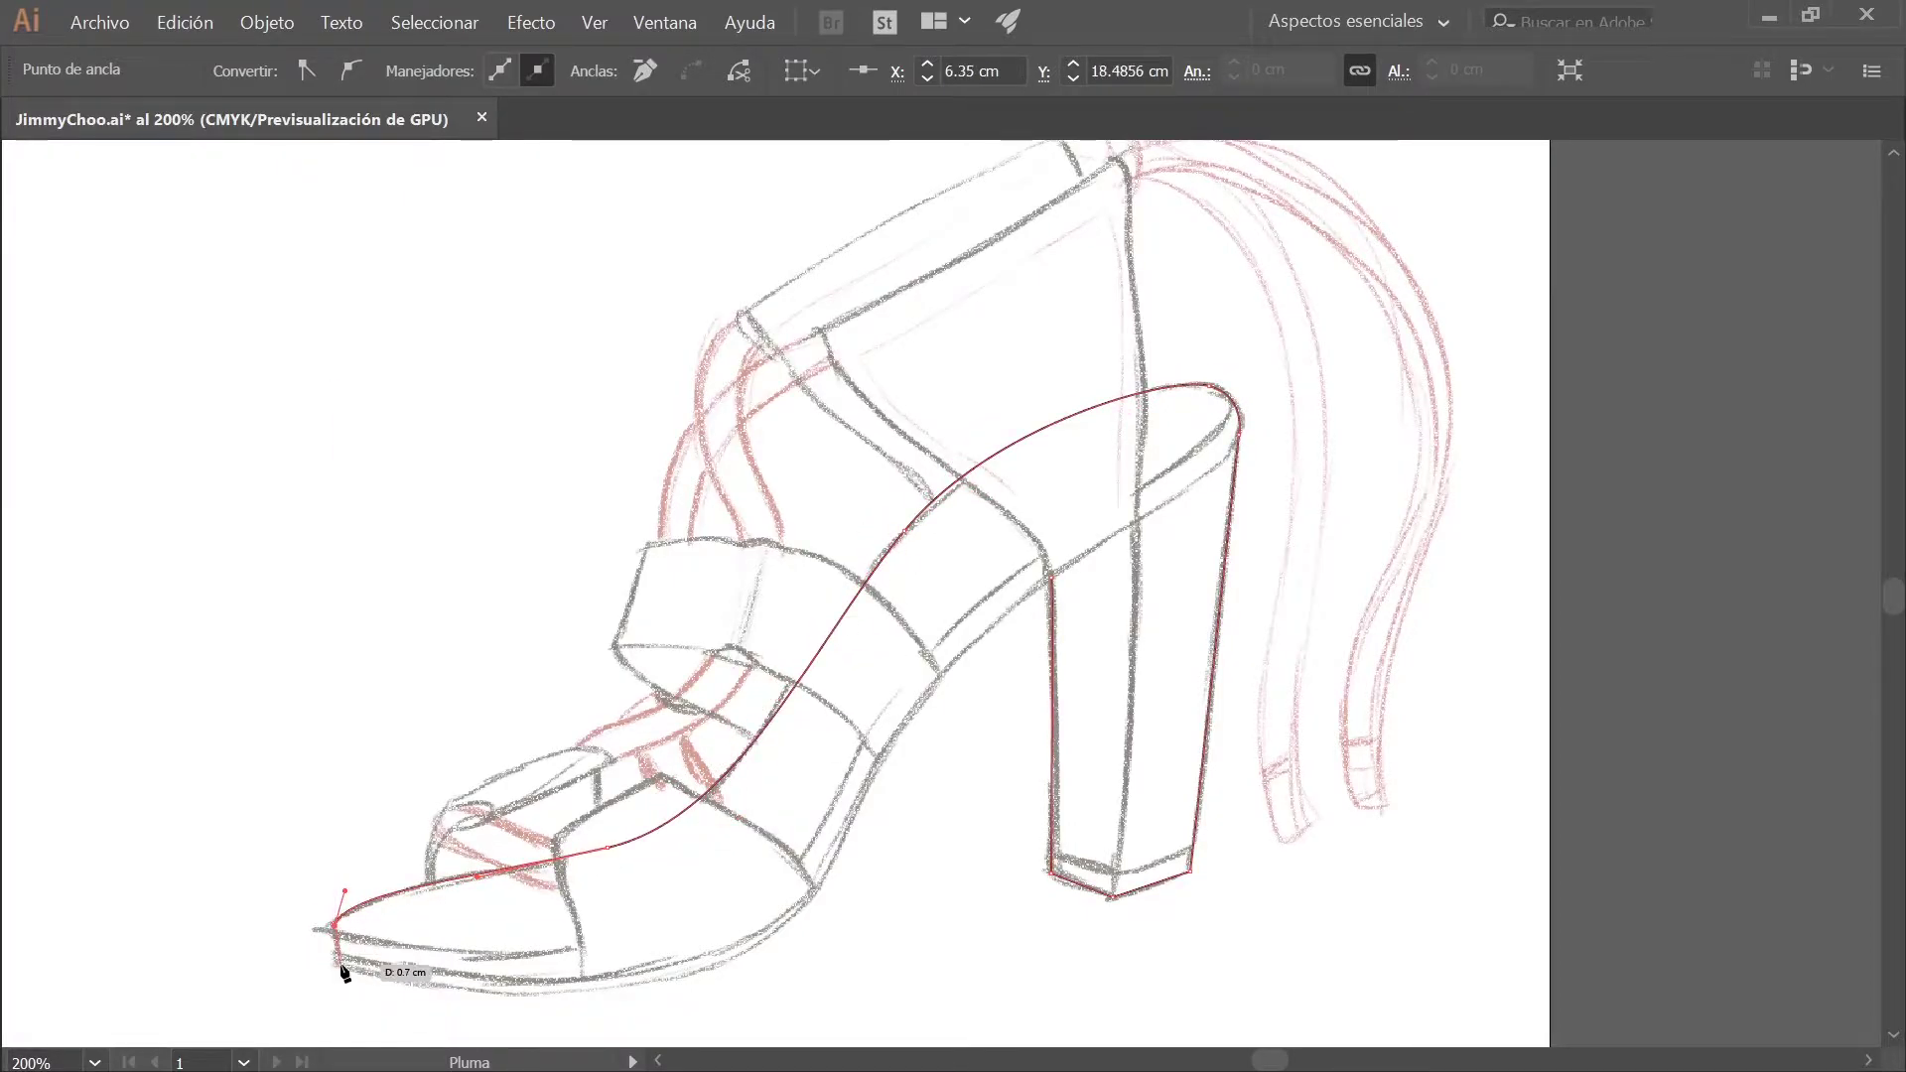
Trace the sole's underside from the toe through the arch and close the path at the front of the heel
scroll(638, 919, down, 2)
drag(626, 910, 849, 885)
drag(911, 617, 968, 586)
click(1032, 508)
key(ctrl+z)
key(ctrl+z)
click(823, 764)
drag(848, 885, 795, 887)
drag(1031, 507, 1156, 434)
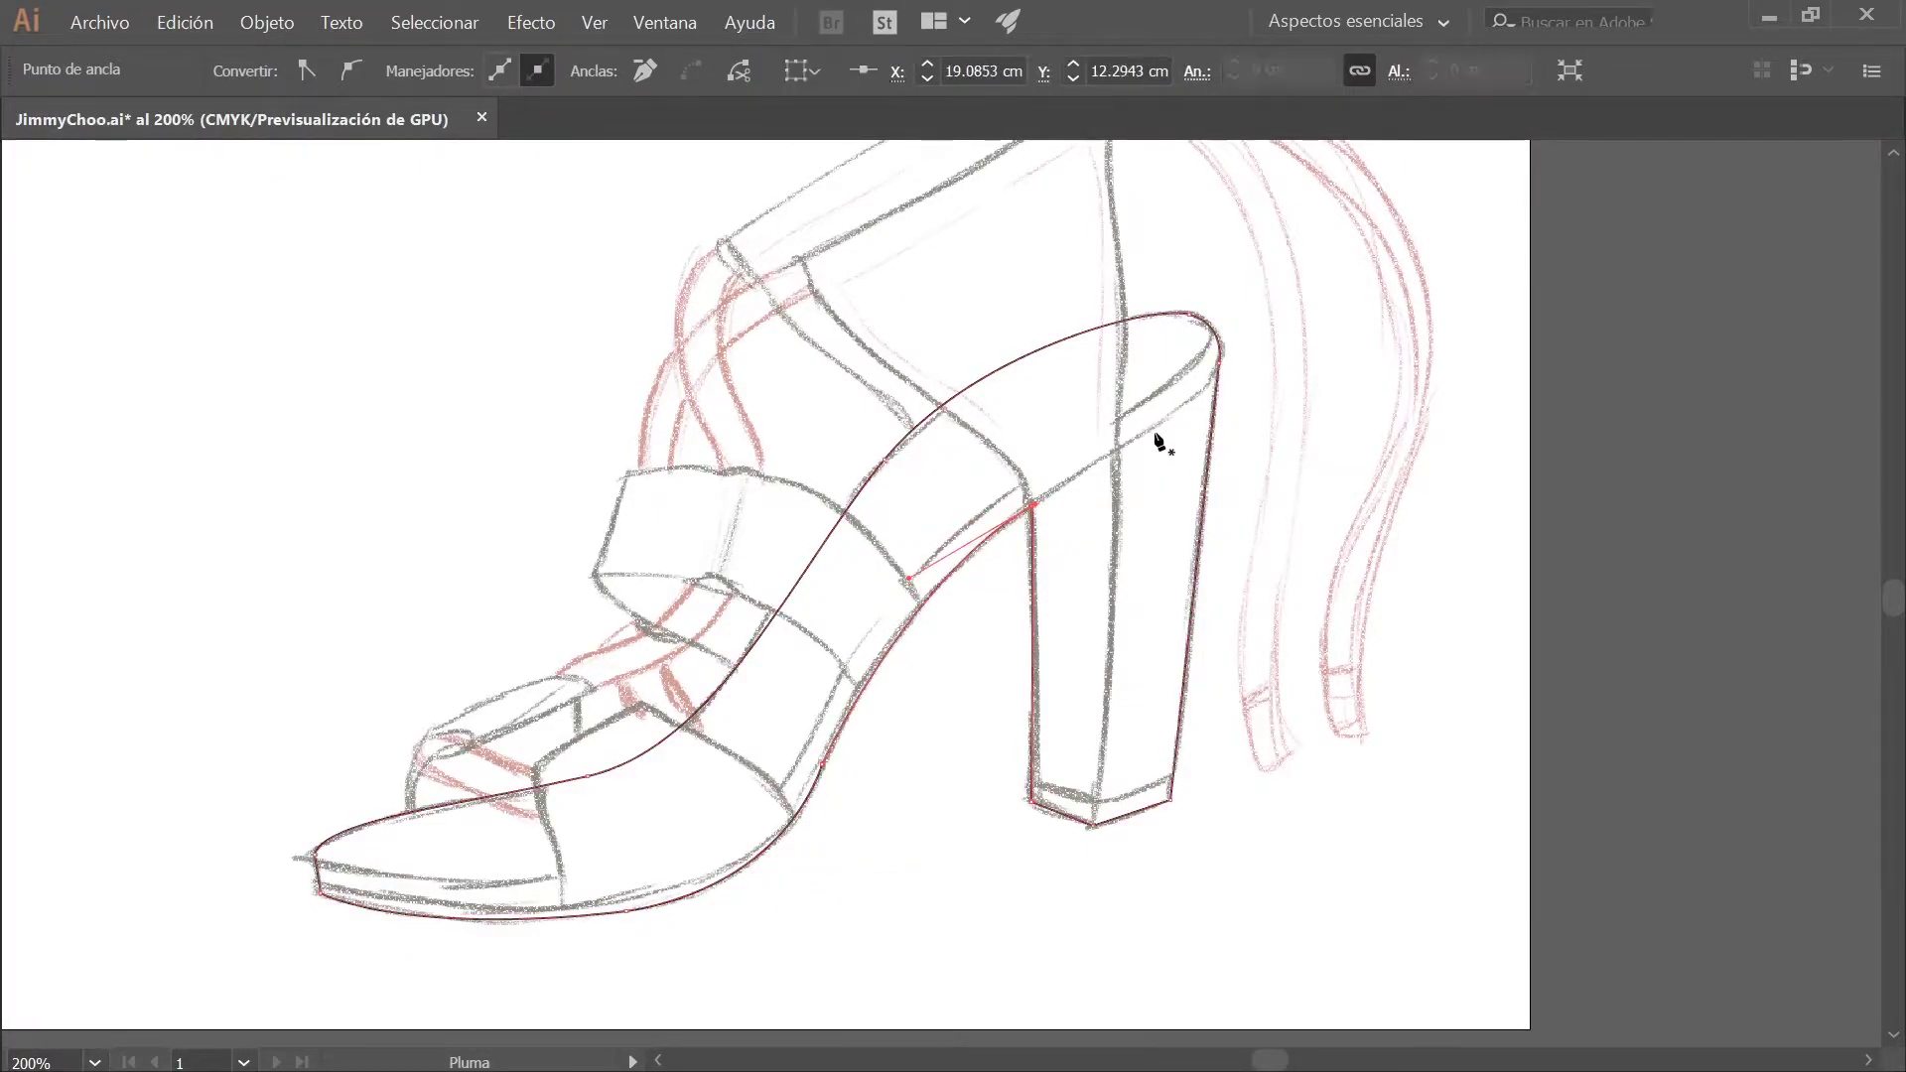
key(v)
click(470, 384)
Trace a second curved line just above the sole's lower edge, from the toe to the arch
key(z)
drag(1006, 495, 1071, 280)
key(space)
key(p)
key(ctrl+z)
click(213, 895)
drag(467, 922, 647, 919)
drag(809, 746, 861, 637)
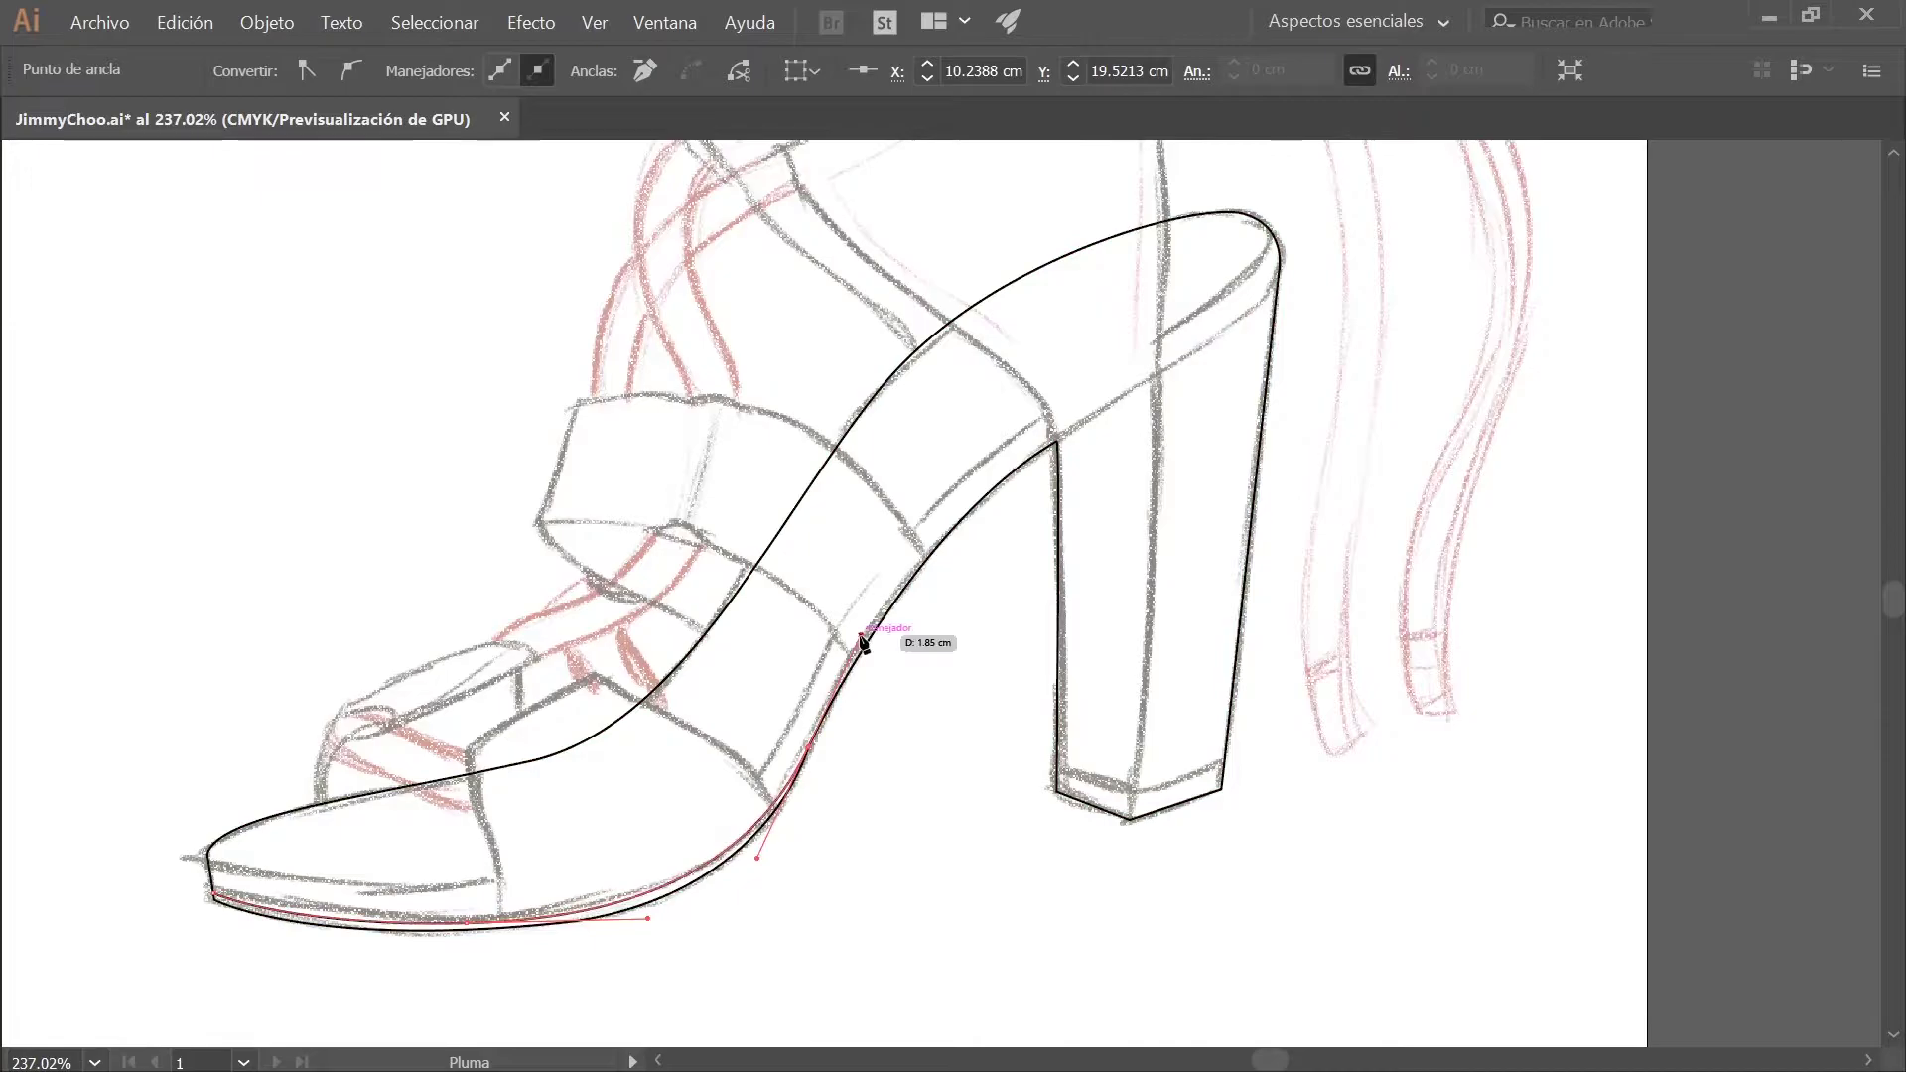
ctrl+click(767, 507)
Trace the footbed's lower edge from the toe to the heel seat, and the seam between sole and heel block
click(208, 859)
drag(501, 894, 717, 882)
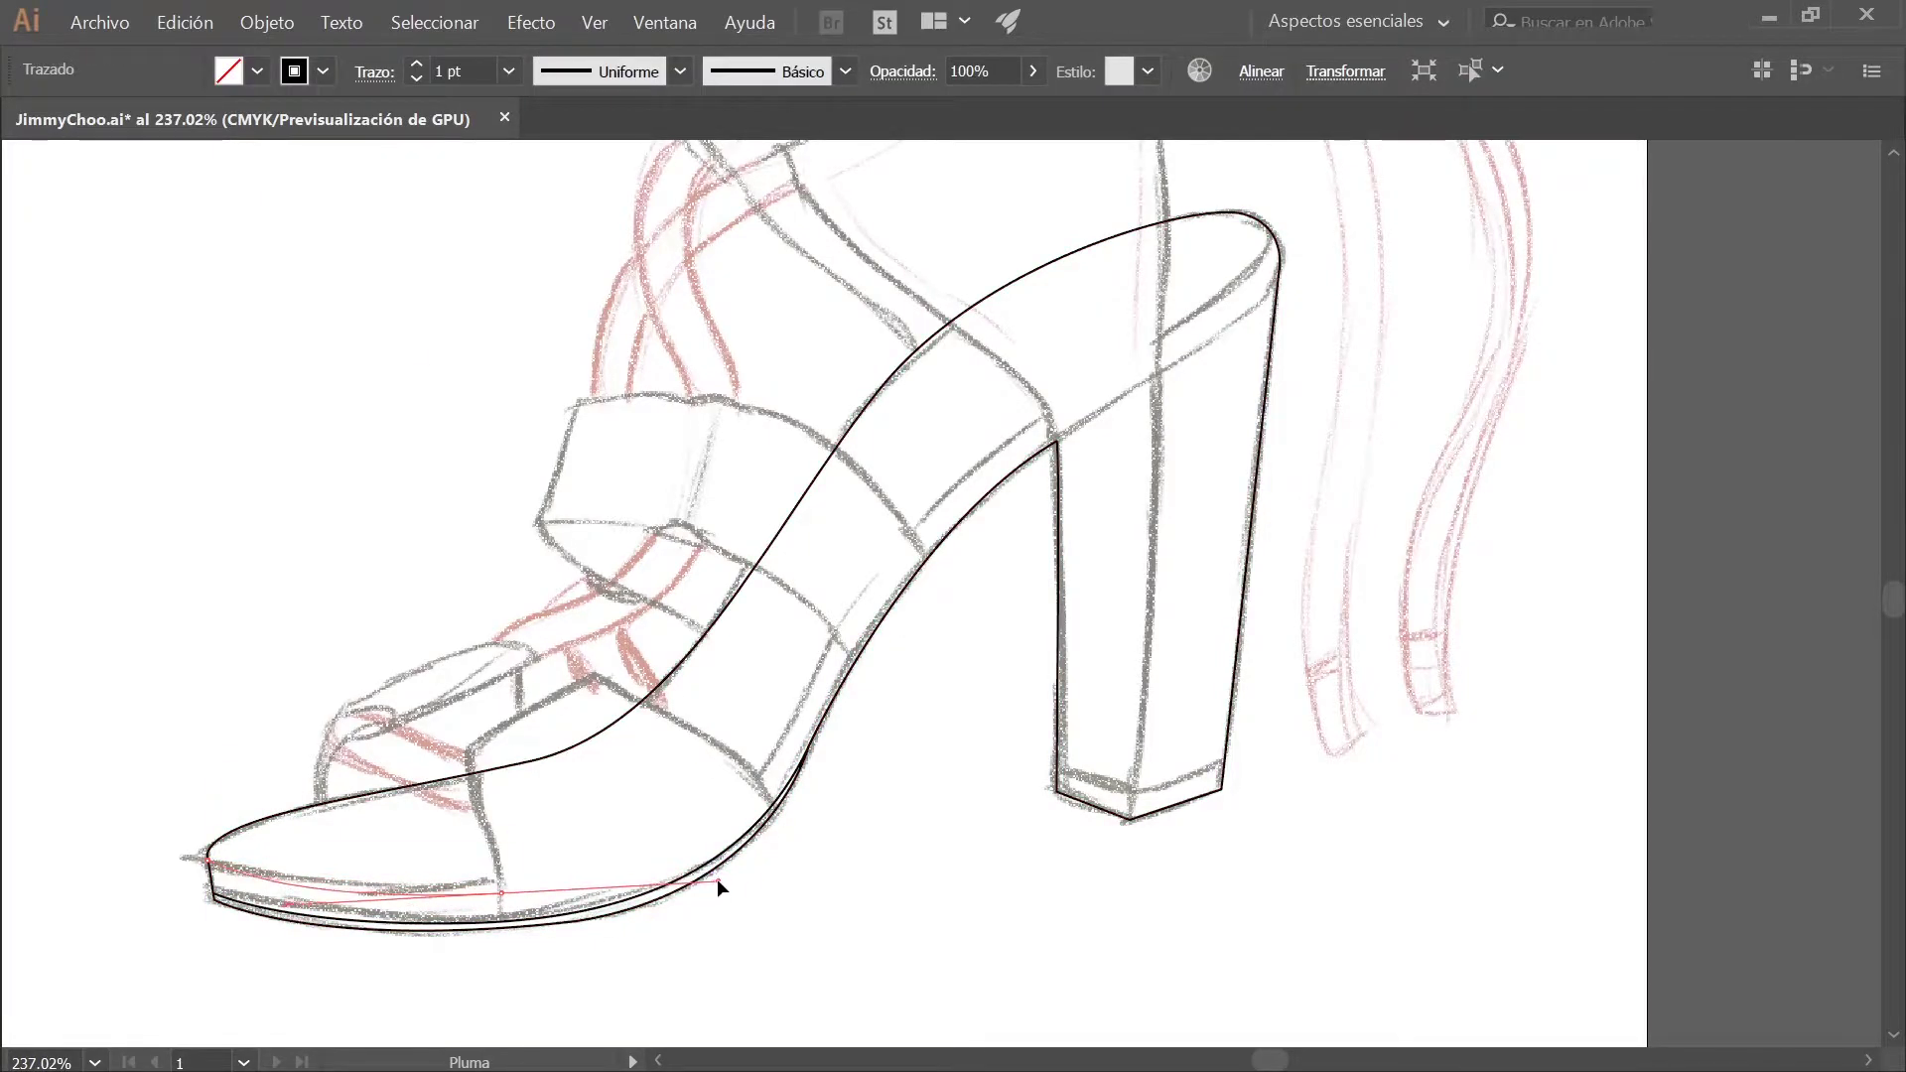
click(779, 746)
drag(921, 524, 1012, 429)
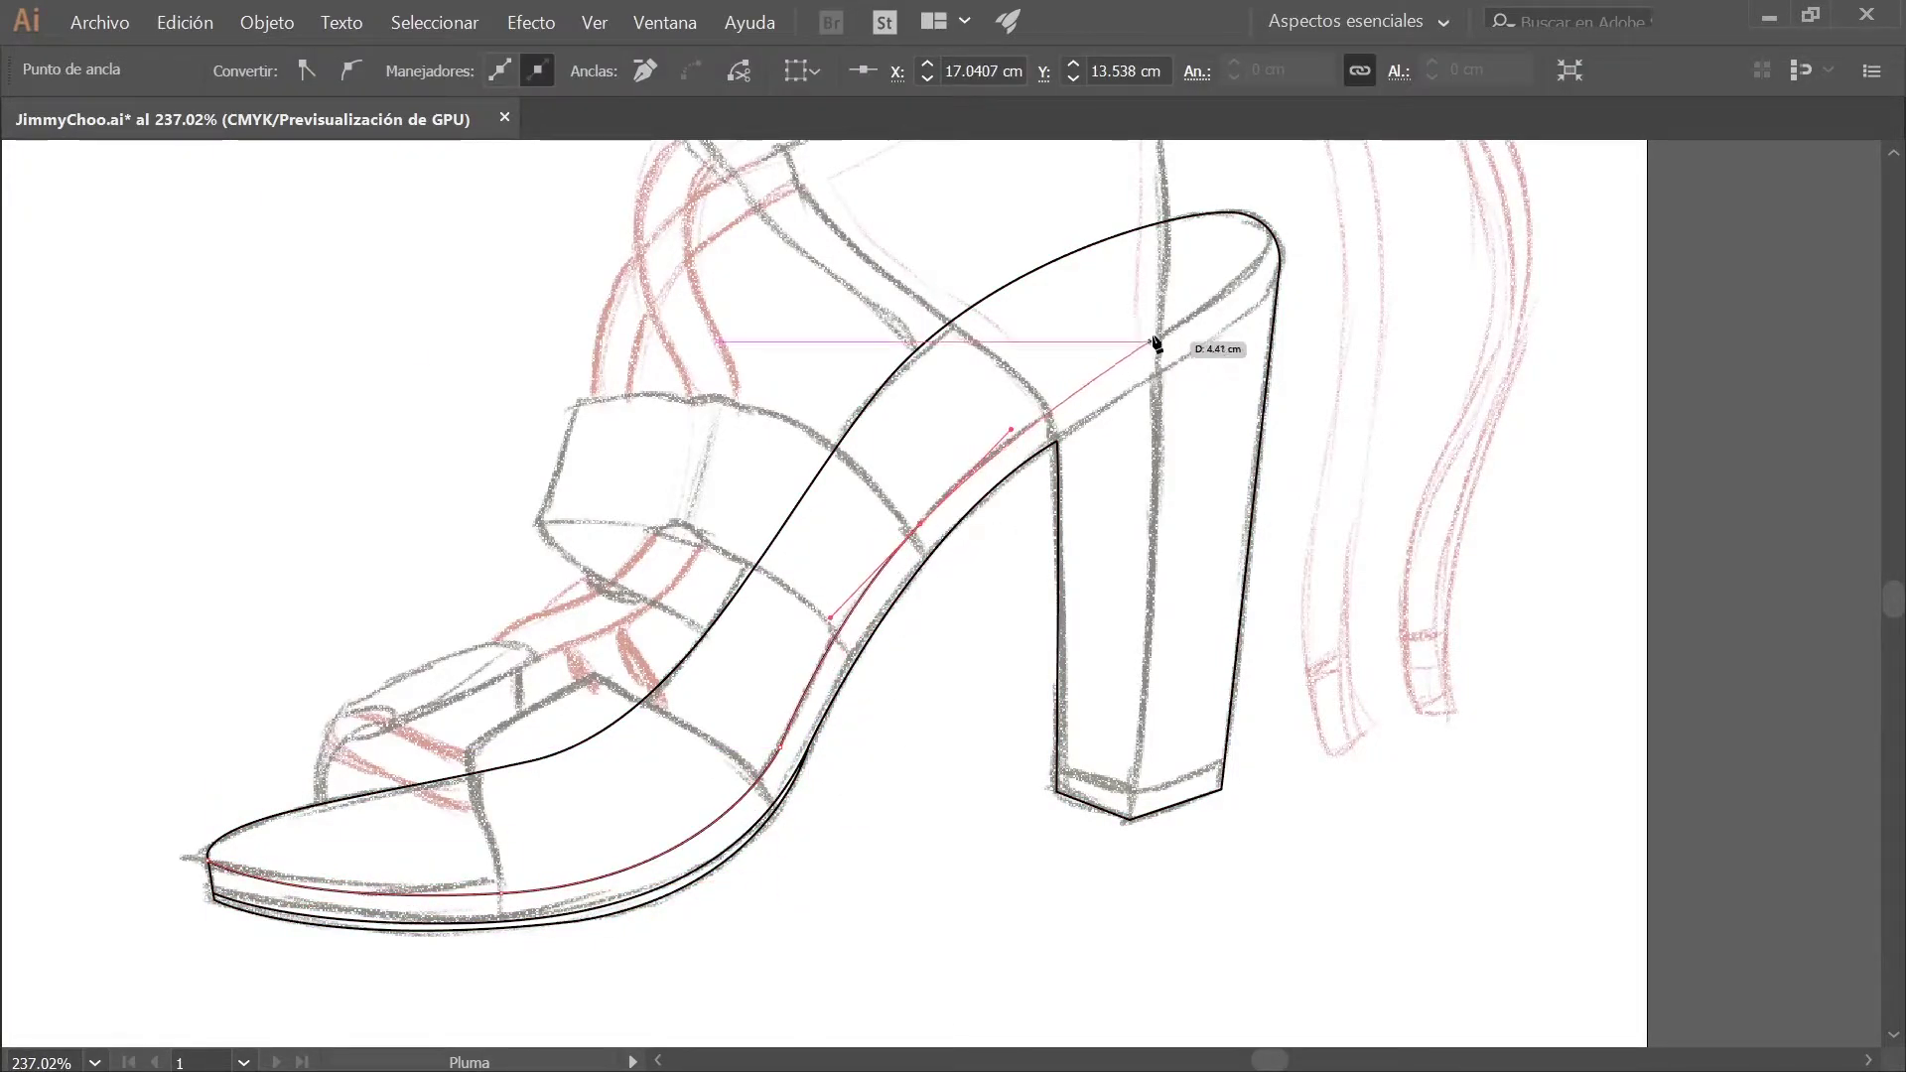
click(1274, 239)
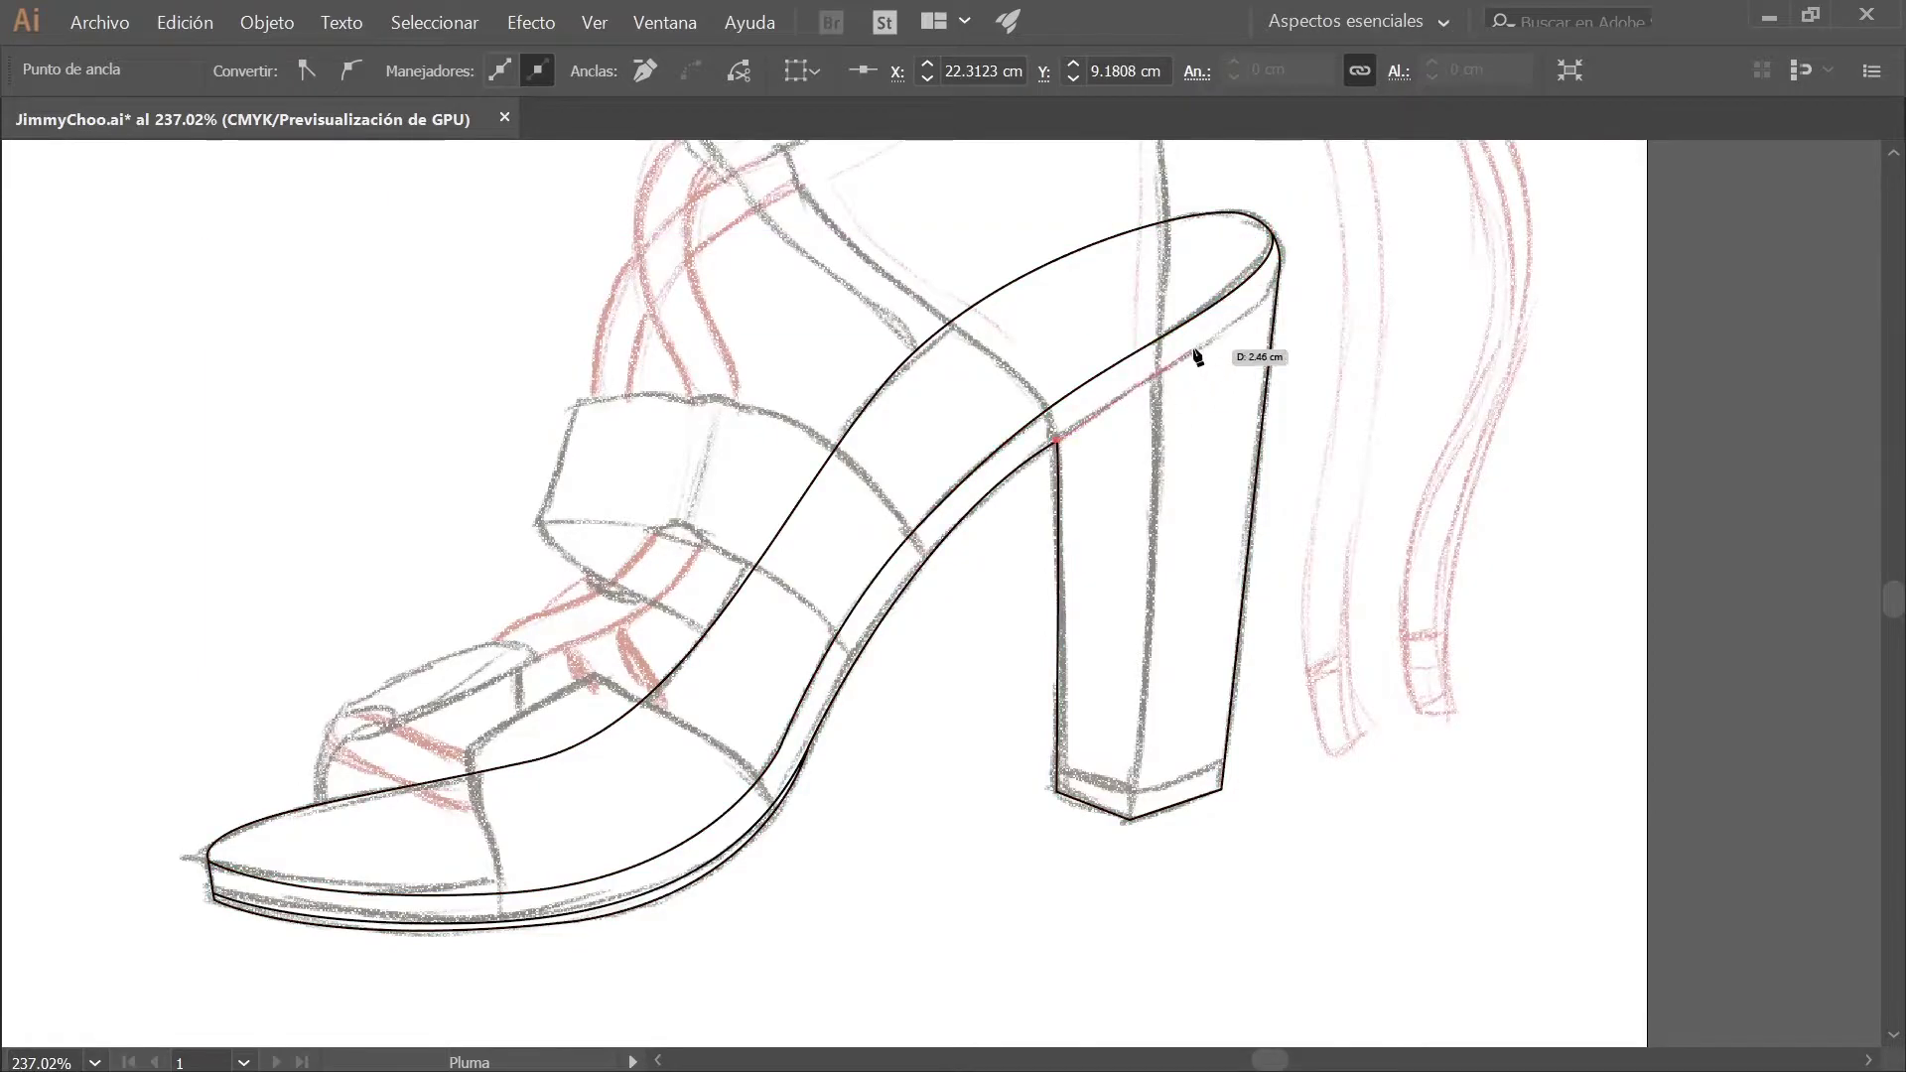
drag(1205, 344, 1294, 229)
ctrl+click(1187, 477)
Draw the heel tip's dividing line and the heel block's vertical corner edge with the Pen tool
click(1056, 766)
click(1133, 794)
click(1223, 765)
key(Escape)
click(1130, 819)
click(1160, 375)
key(v)
click(583, 432)
key(ctrl+minus)
drag(319, 296, 1278, 880)
key(a)
key(v)
click(1476, 288)
key(p)
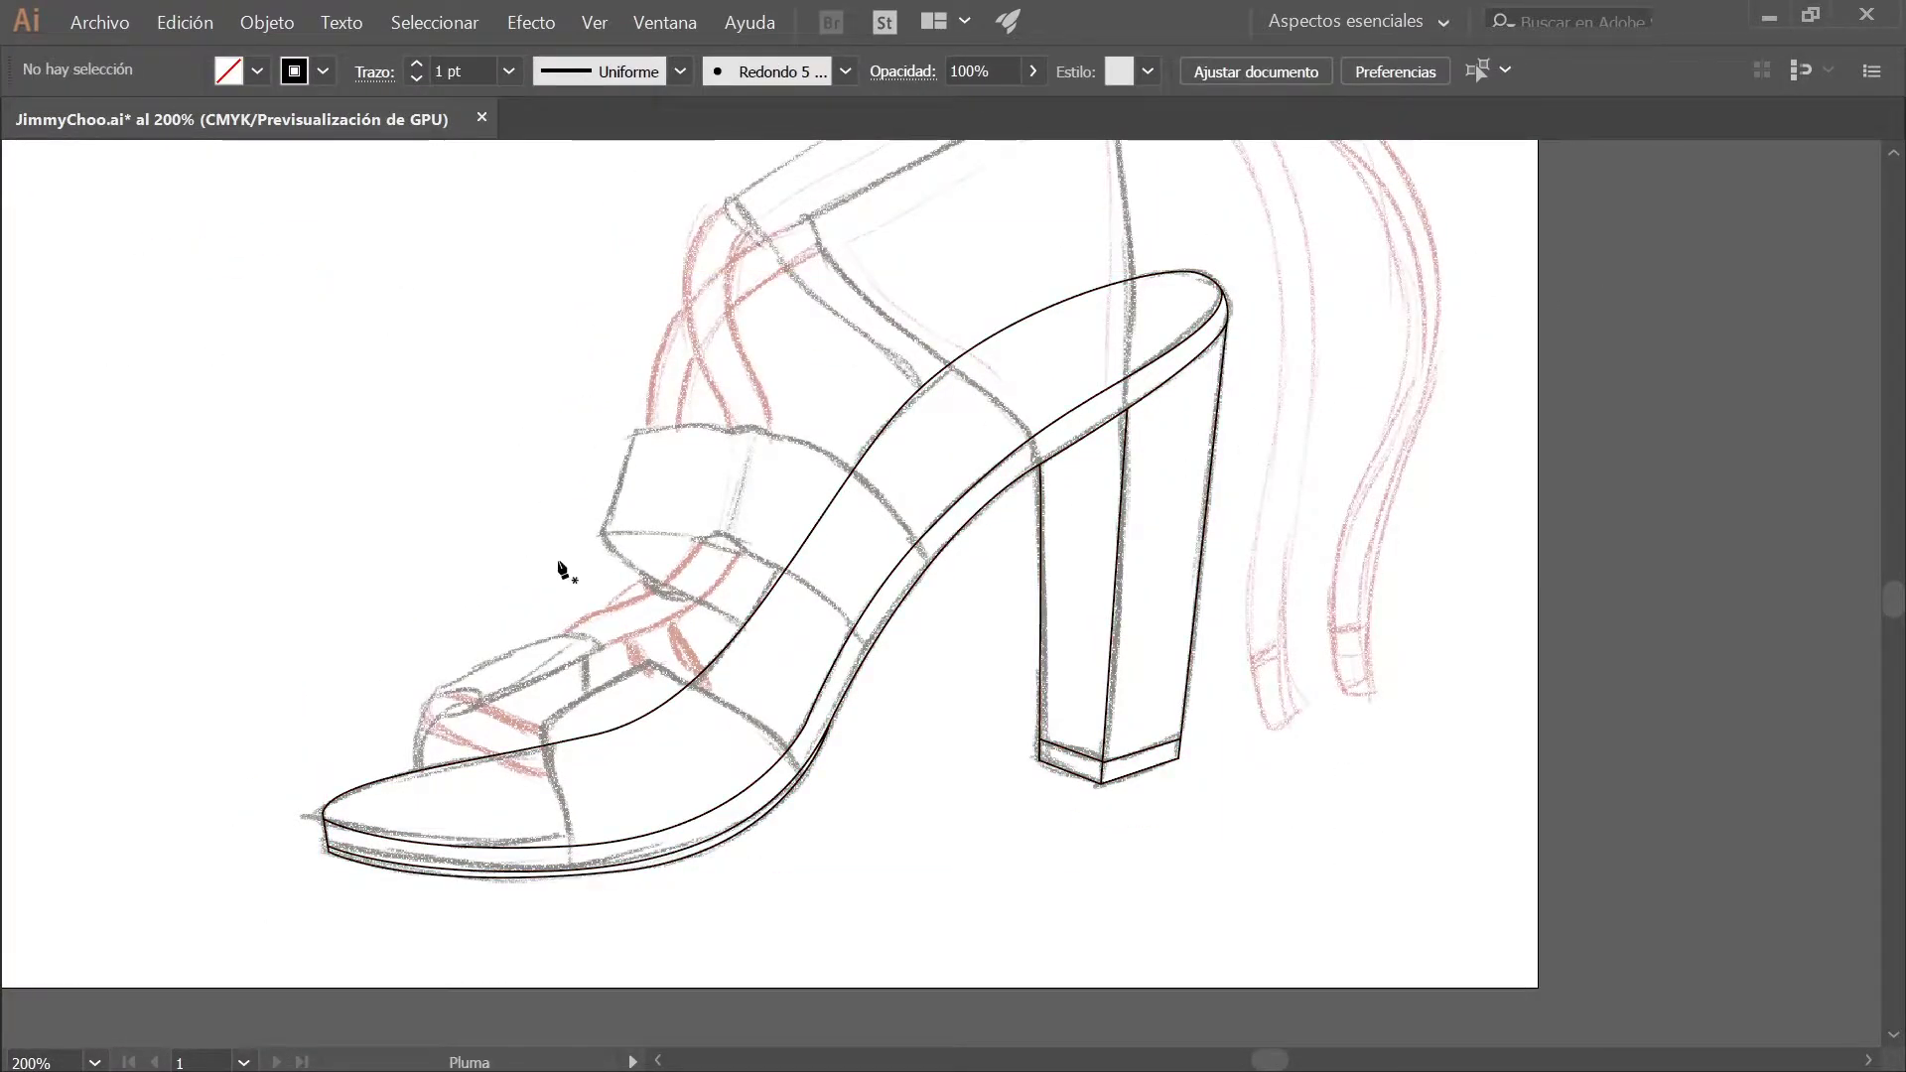
Trace the ankle cuff's far side as a closed Pen path running along its top, curved corners and footbed edge
drag(755, 538, 775, 731)
key(ctrl+plus)
drag(1707, 149, 1660, 306)
click(1045, 196)
drag(1102, 220, 1127, 263)
click(1163, 587)
click(893, 733)
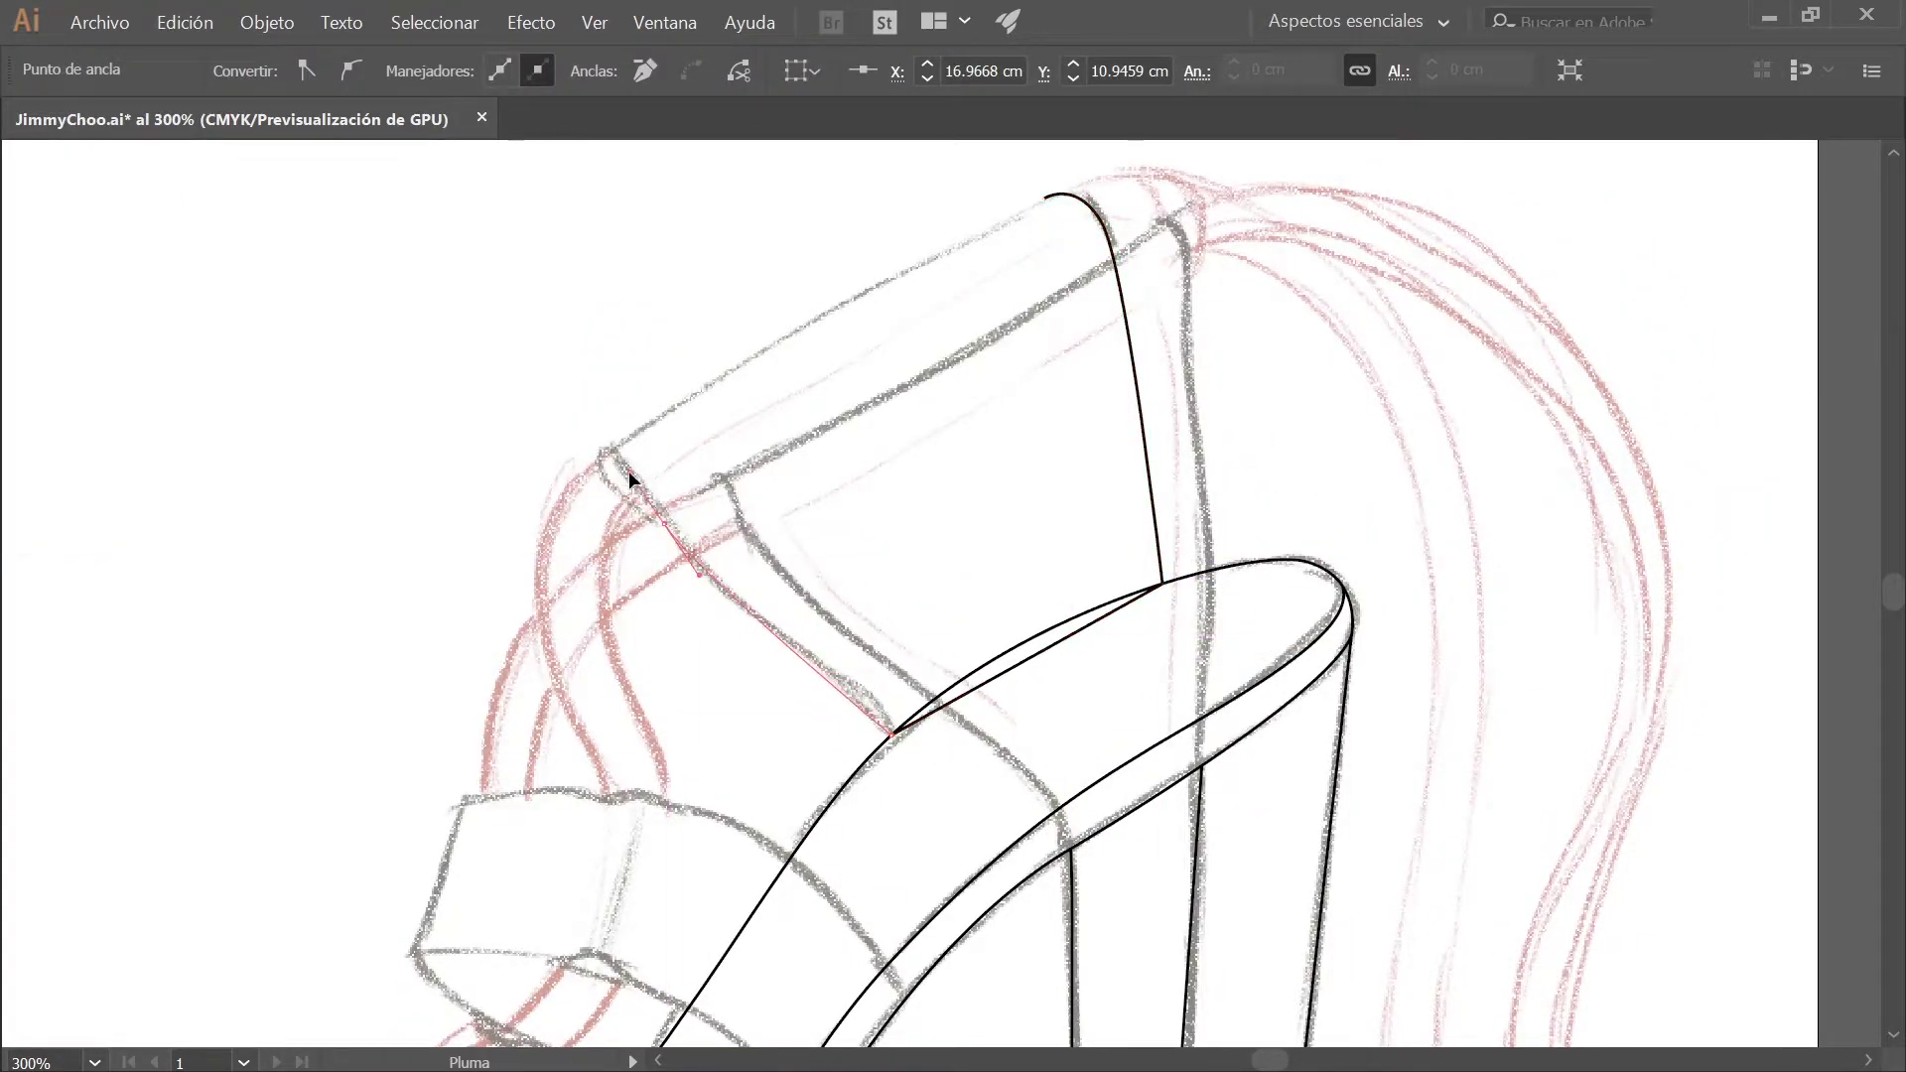
drag(781, 634, 686, 573)
drag(610, 454, 647, 426)
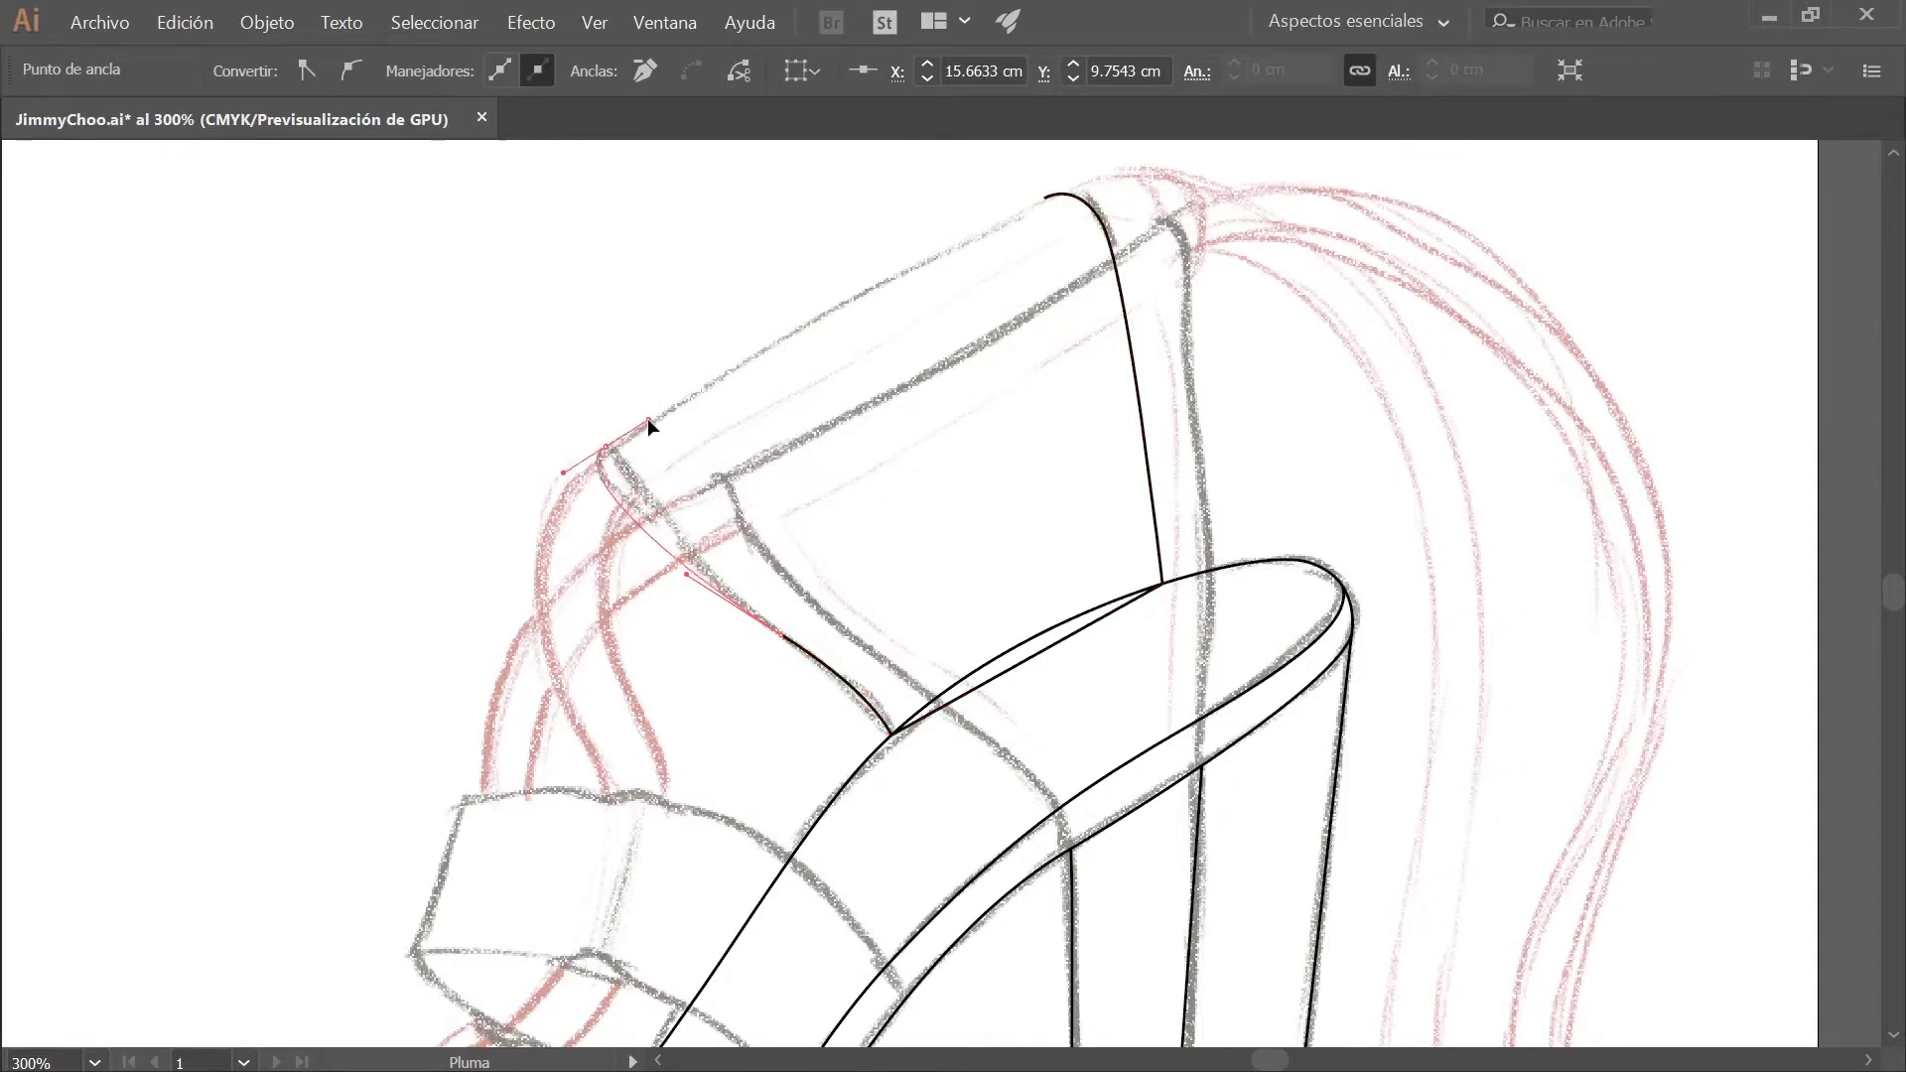
click(1045, 196)
Trace the inner side of the midfoot strap as a closed shape with a curved upper edge and pointed front
drag(864, 814, 1047, 409)
drag(916, 554, 908, 550)
drag(600, 542, 558, 612)
click(601, 542)
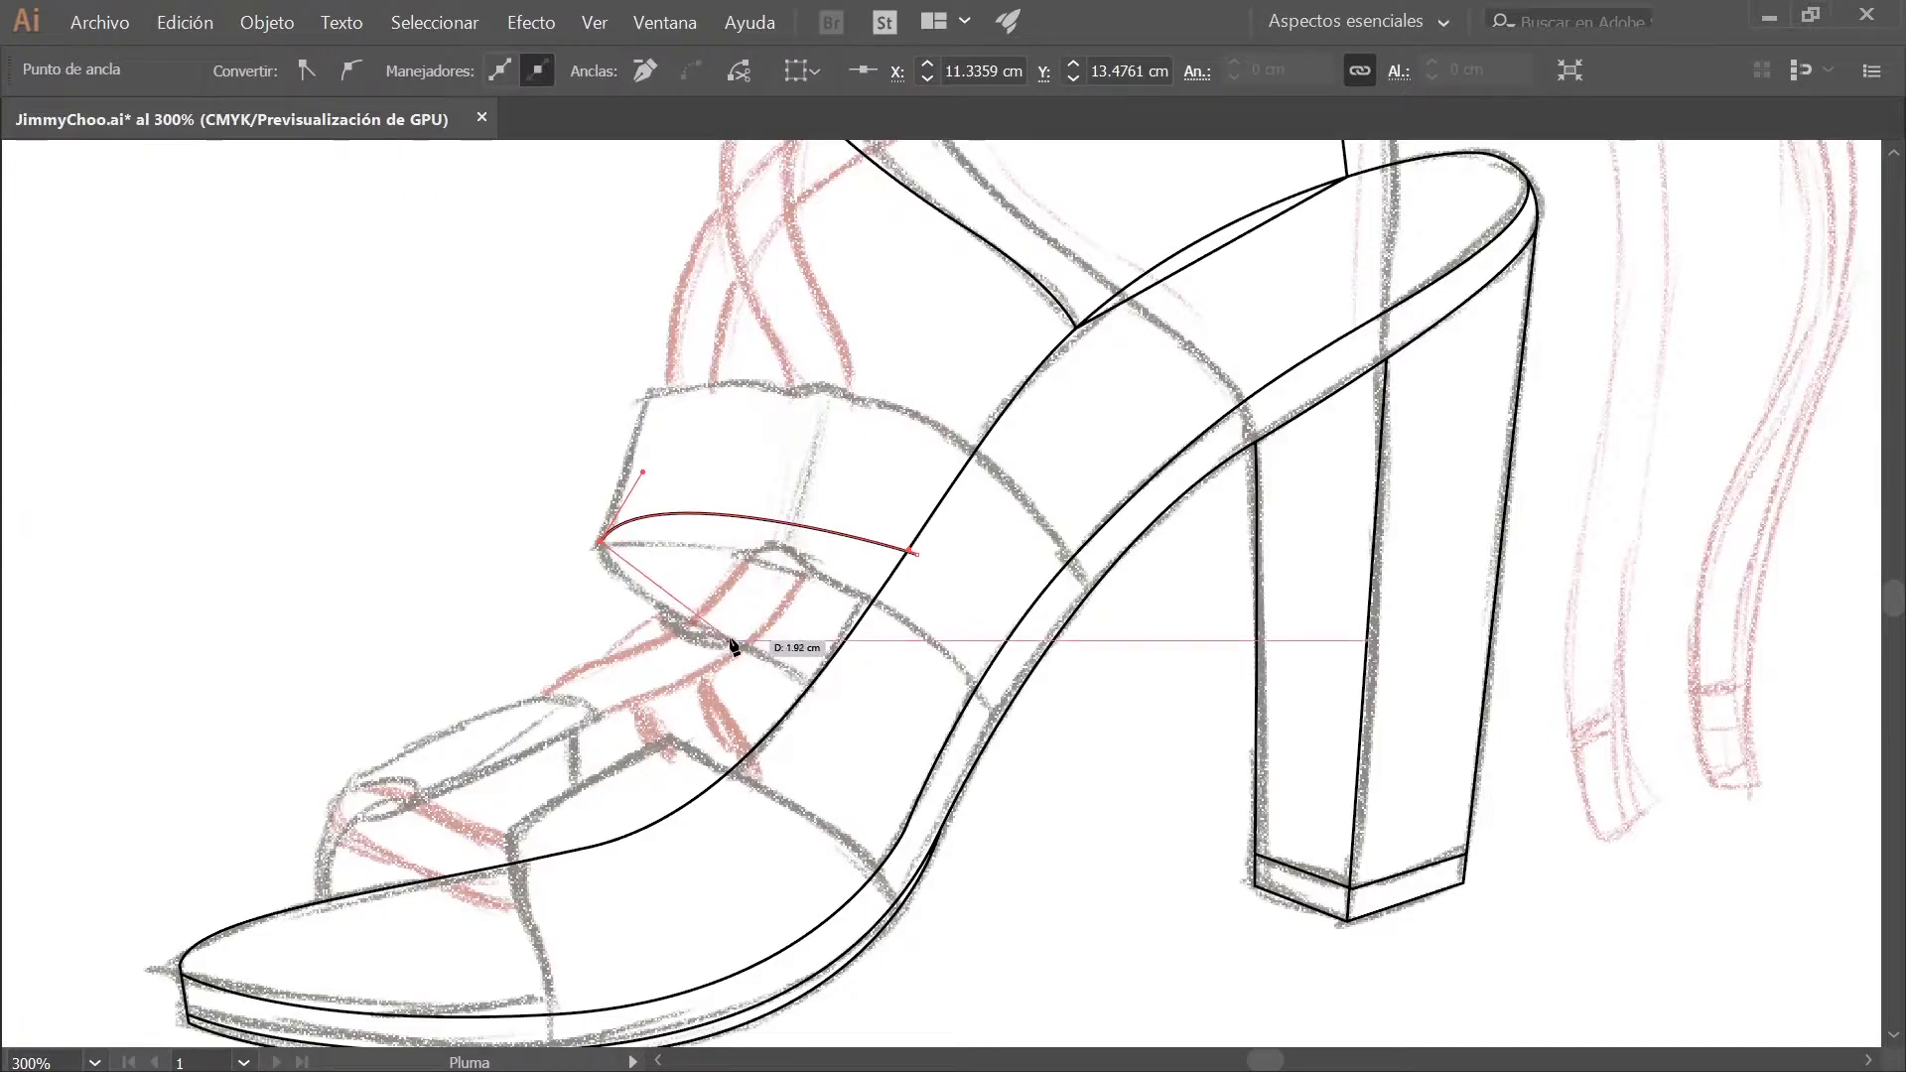
click(829, 695)
click(914, 553)
Trace the inner side of the toe strap as a closed shape rising from the footbed near the toe
scroll(693, 754, down, 2)
scroll(693, 754, left, 2)
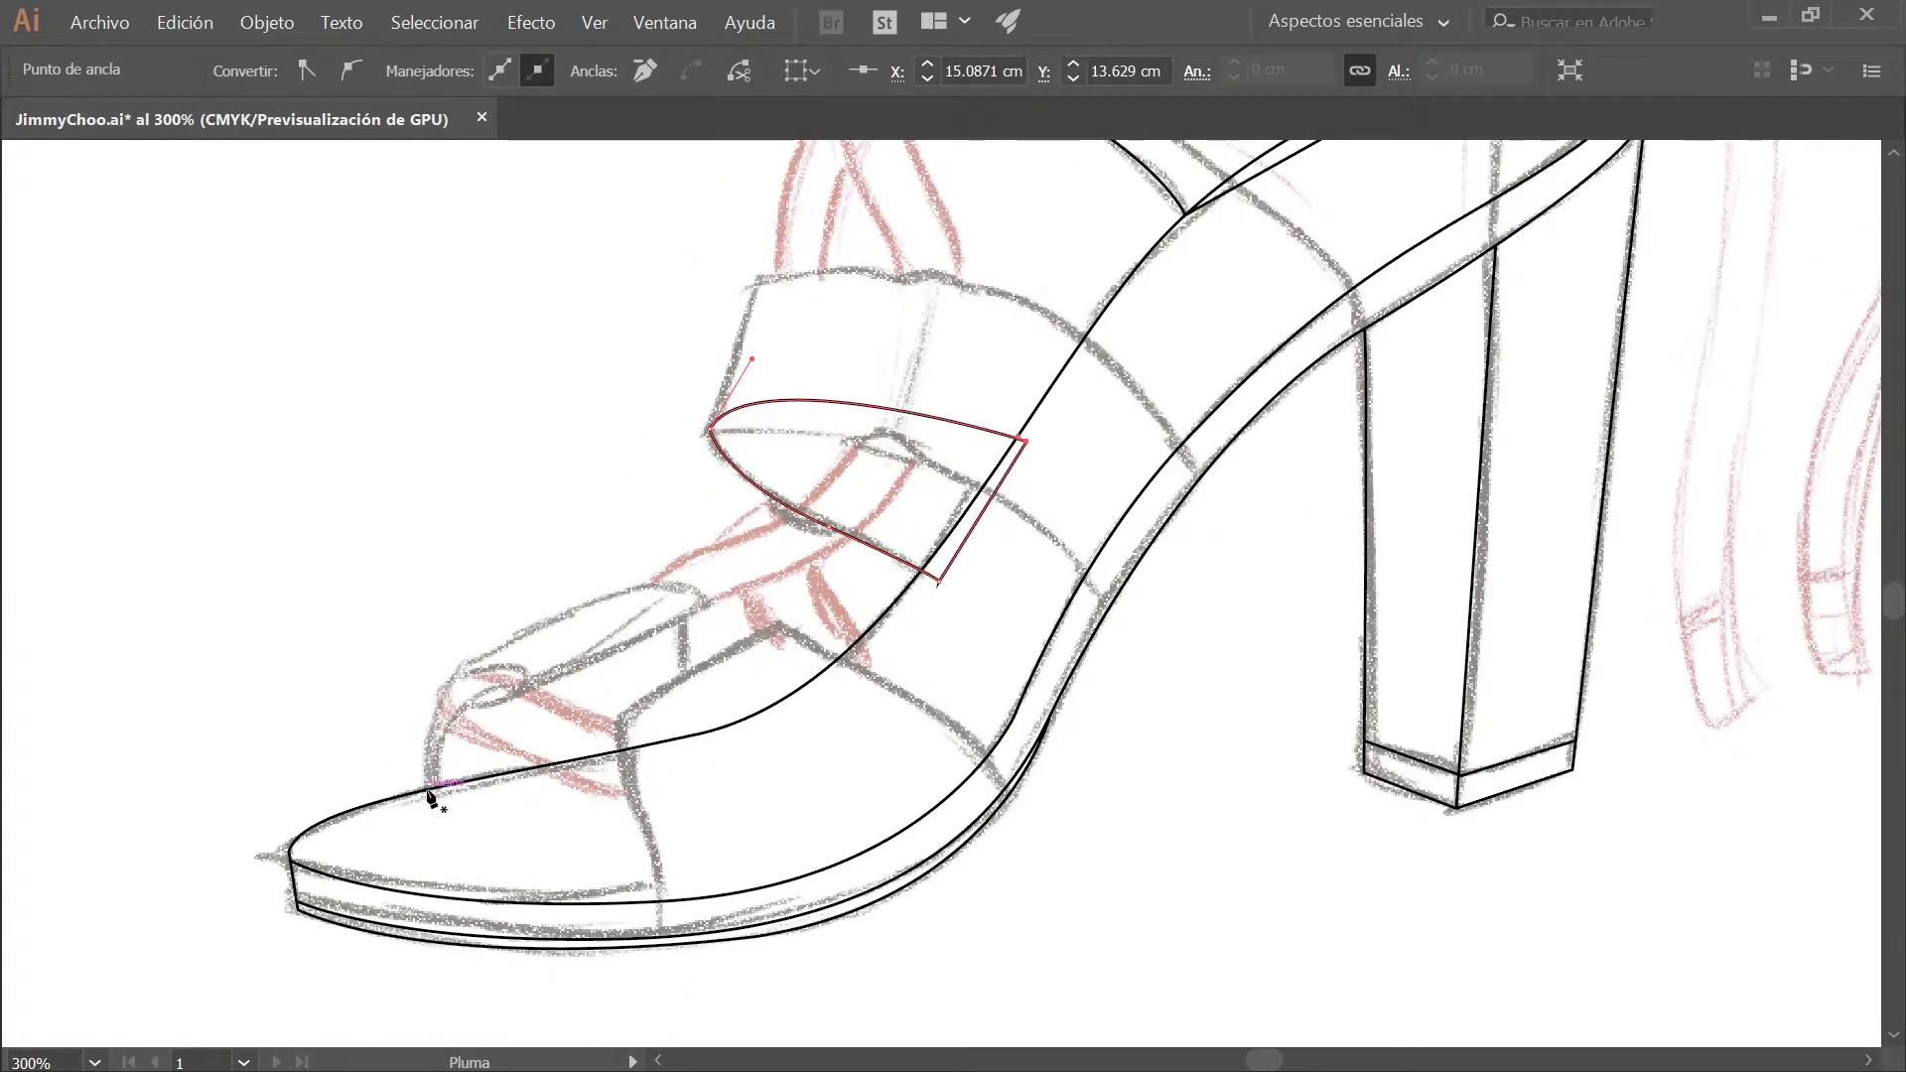
click(429, 790)
drag(487, 675, 569, 642)
click(486, 674)
click(683, 615)
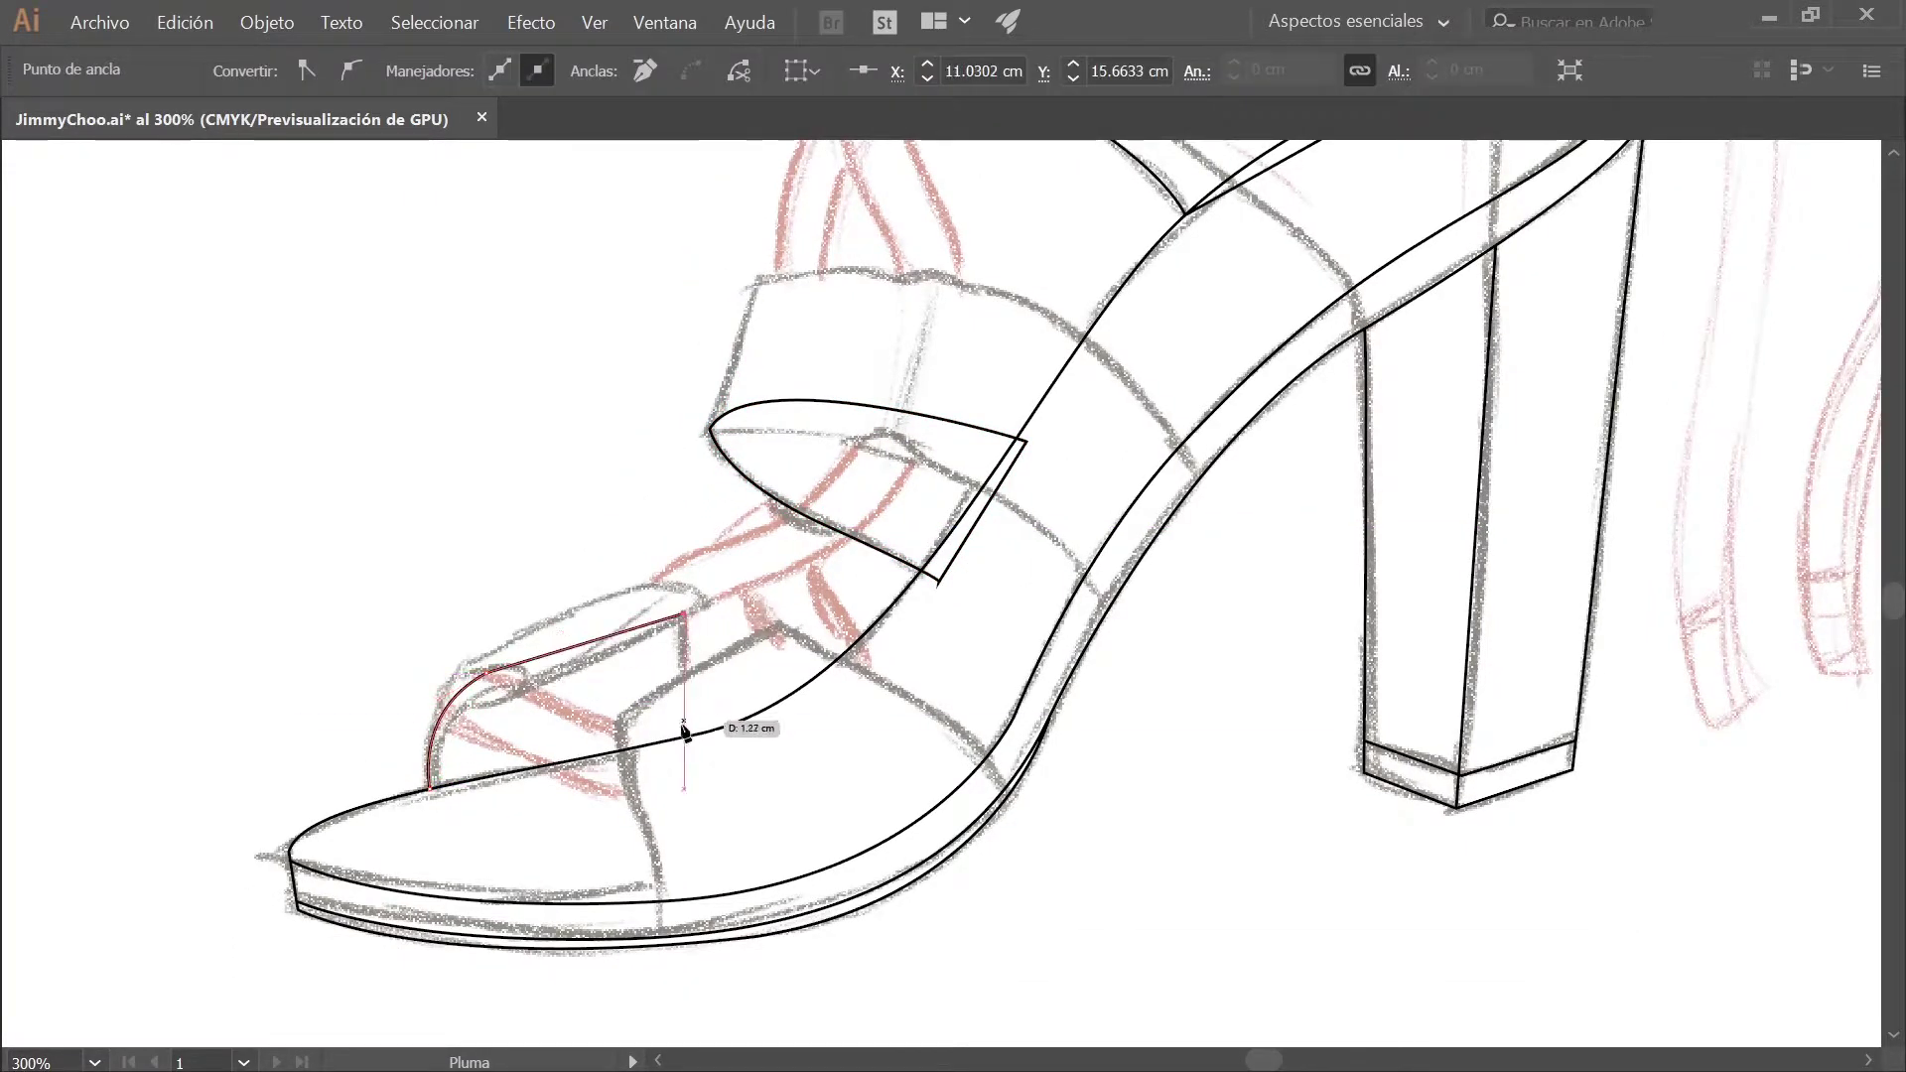
click(690, 777)
click(429, 788)
key(ctrl+minus)
drag(1012, 409, 511, 737)
key(ctrl+plus)
key(ctrl+plus)
drag(1088, 298, 592, 857)
drag(1043, 149, 593, 518)
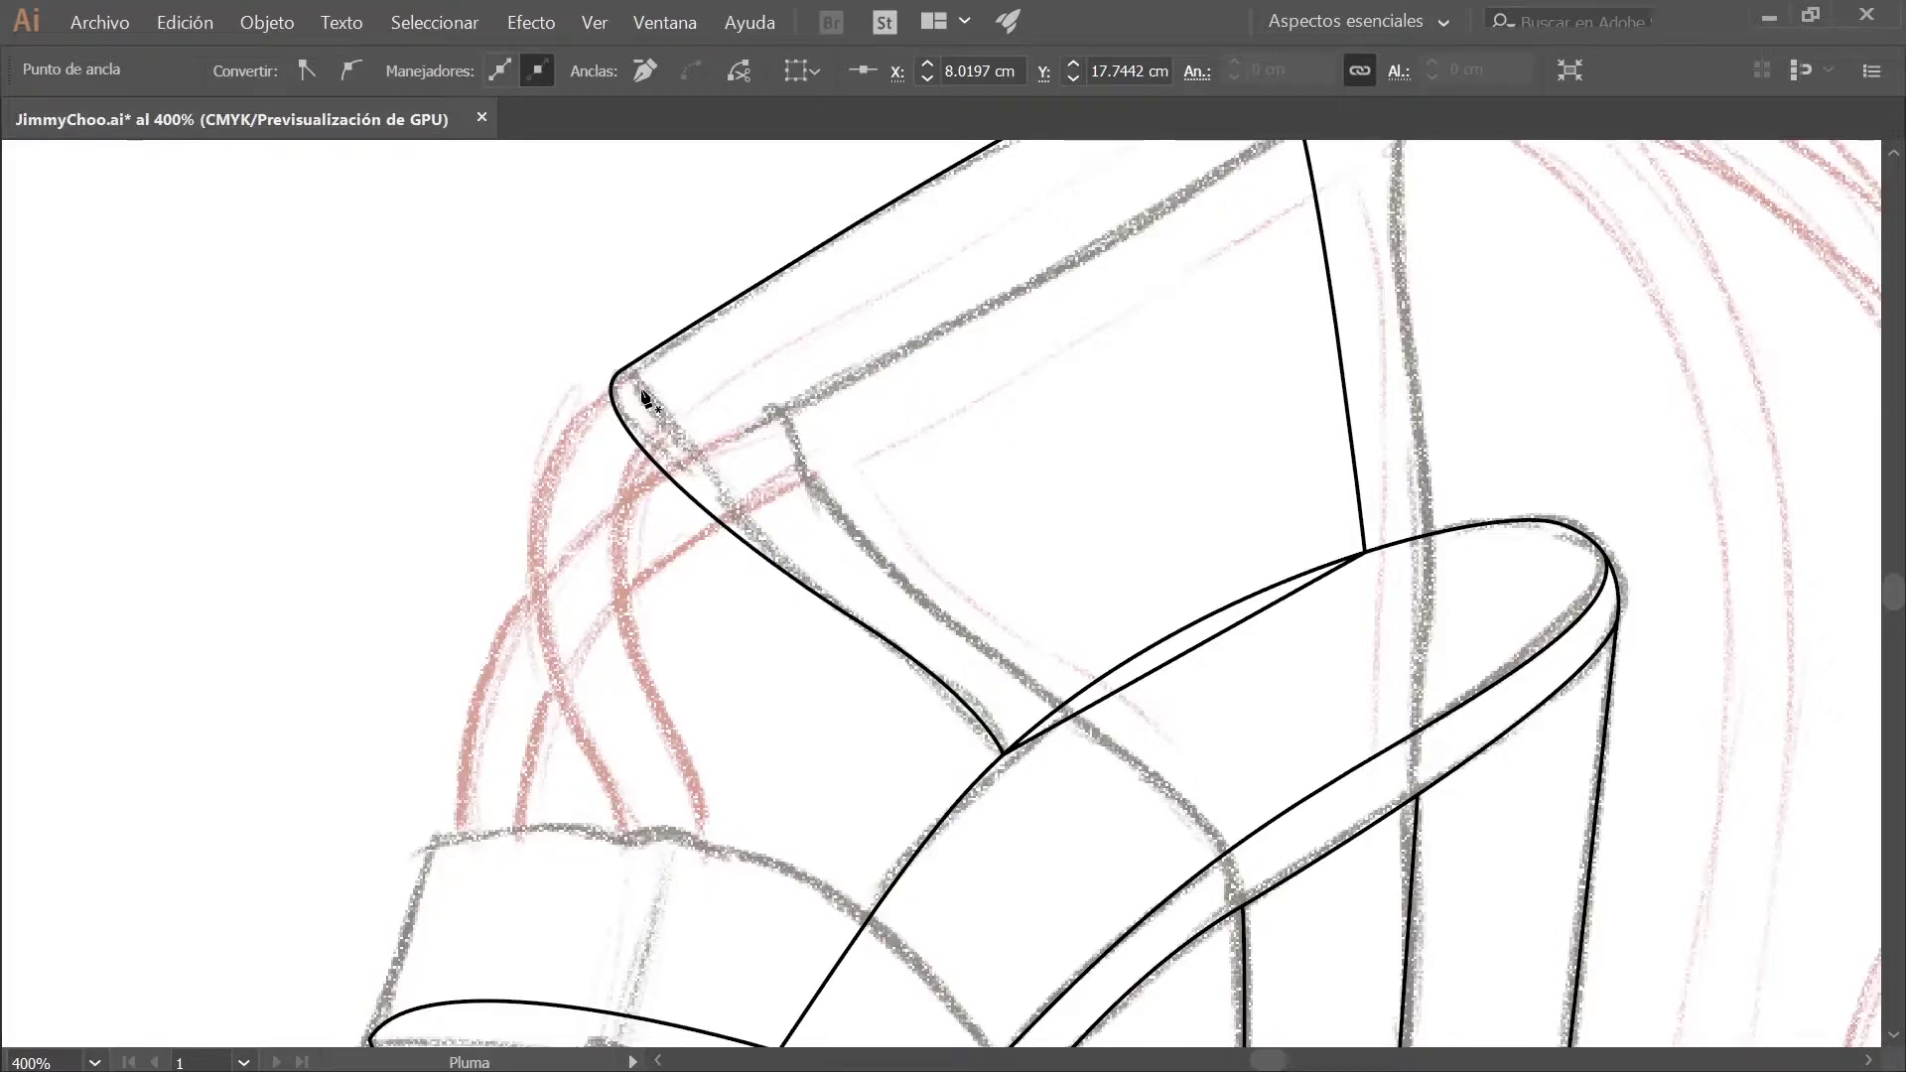
scroll(644, 397, down, 2)
scroll(745, 413, up, 2)
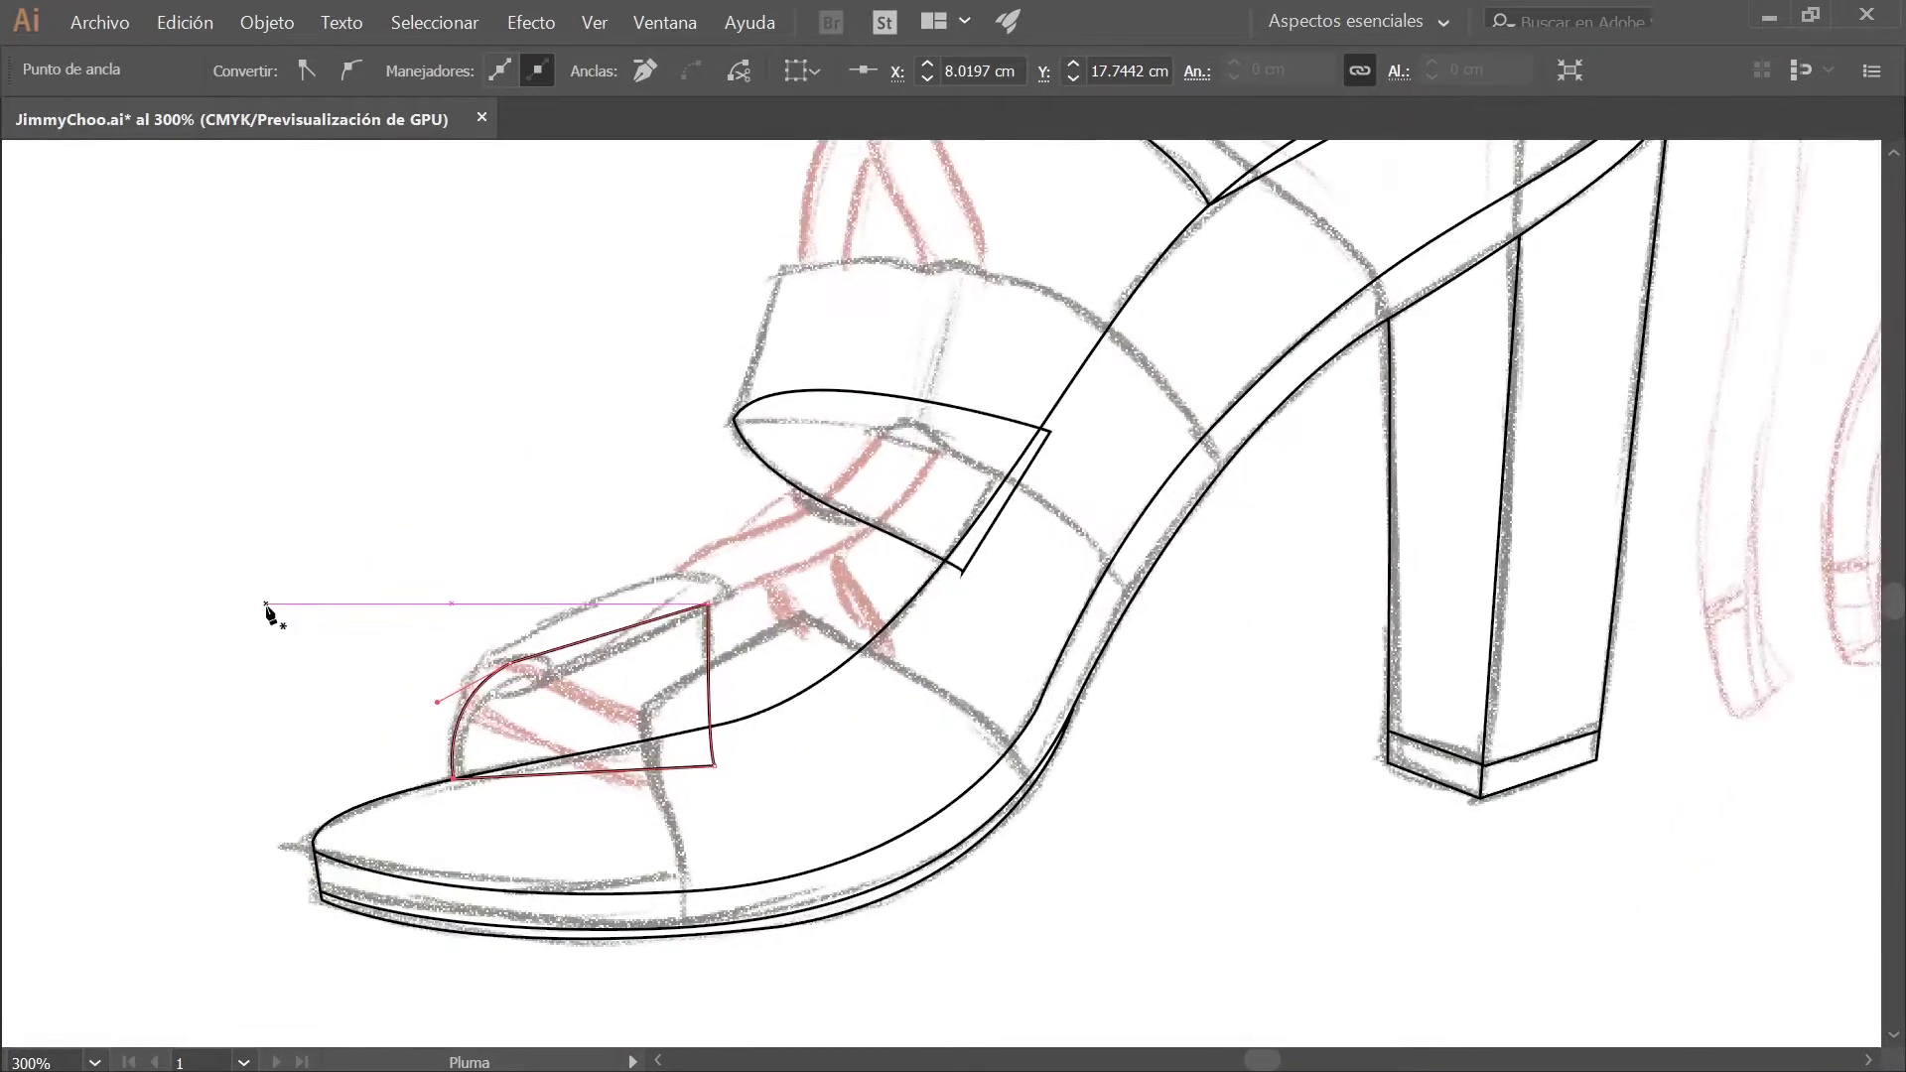
Trace the narrow curled edge at the front of the toe strap as a separate closed shape
key(v)
click(167, 341)
key(p)
click(513, 663)
drag(542, 685, 525, 709)
click(542, 685)
drag(460, 790, 467, 837)
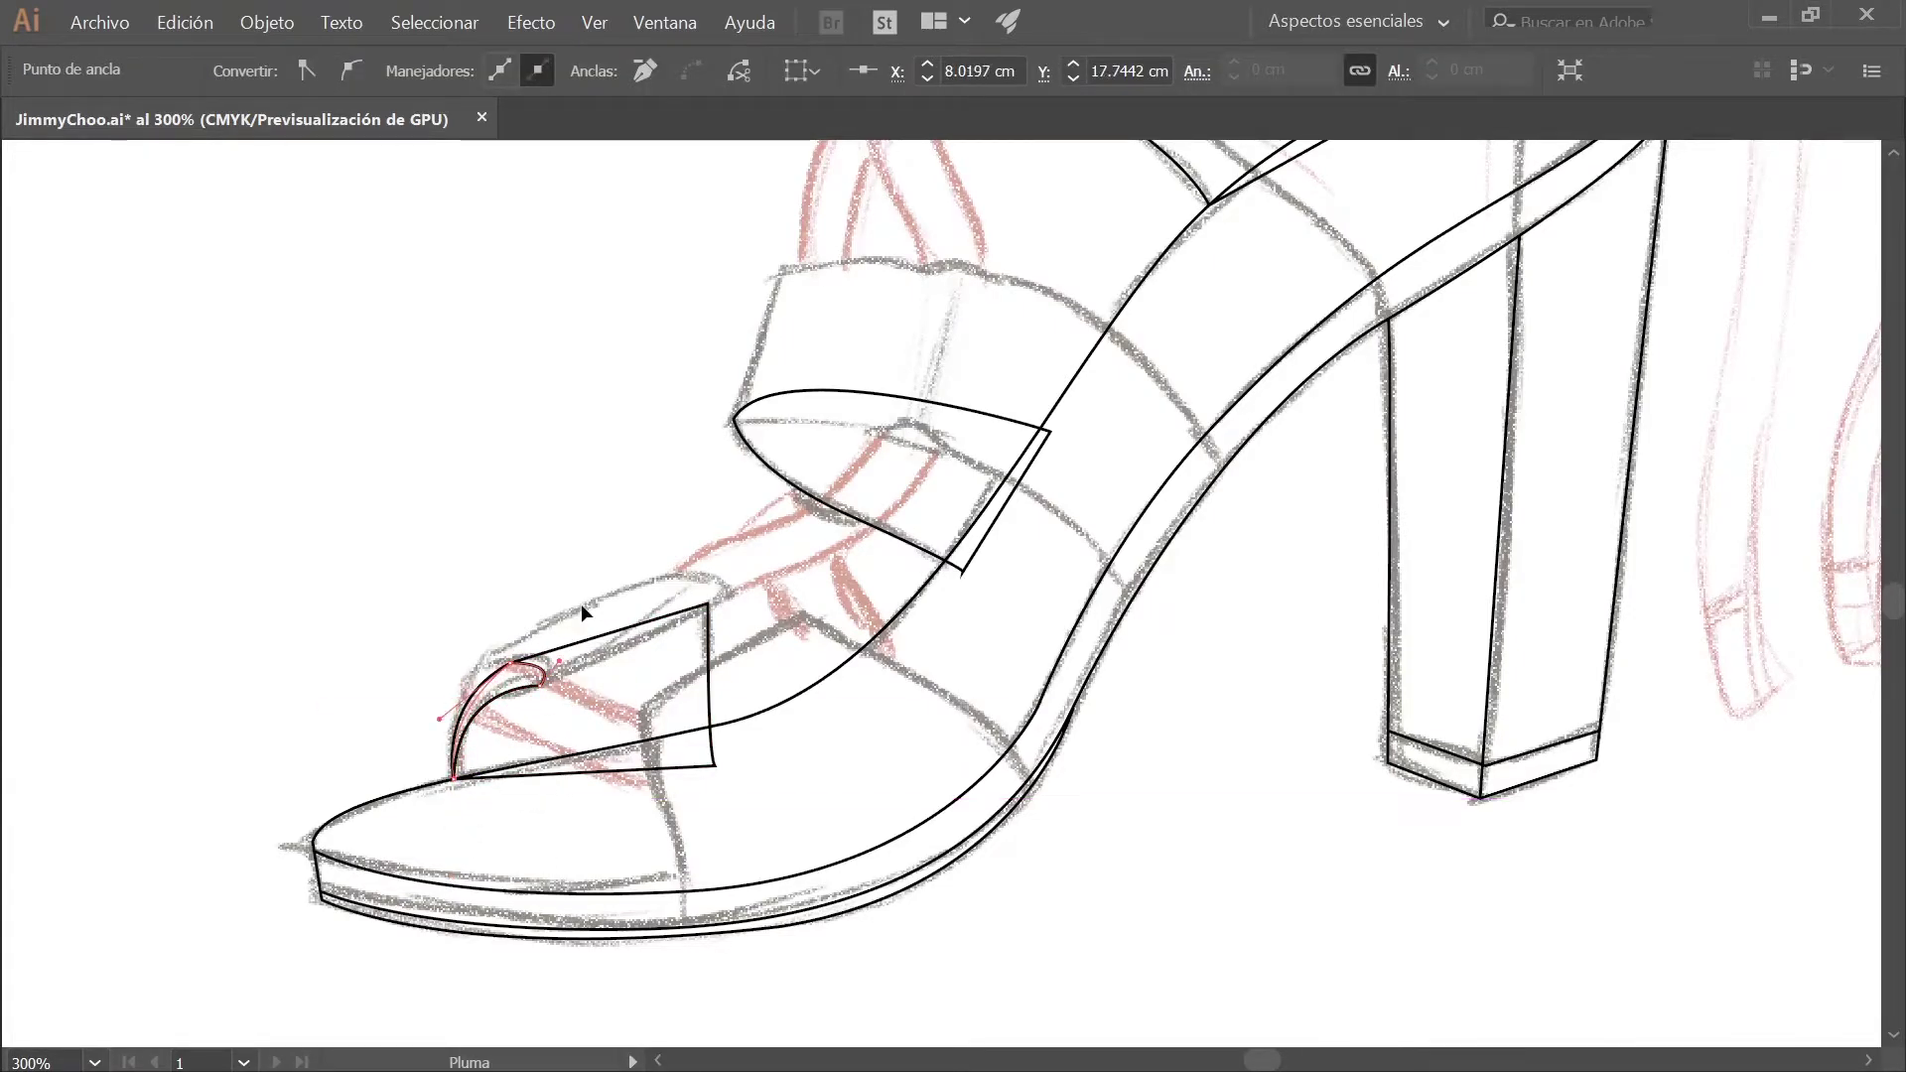
ctrl+click(136, 329)
scroll(447, 695, down, 2)
scroll(566, 812, up, 2)
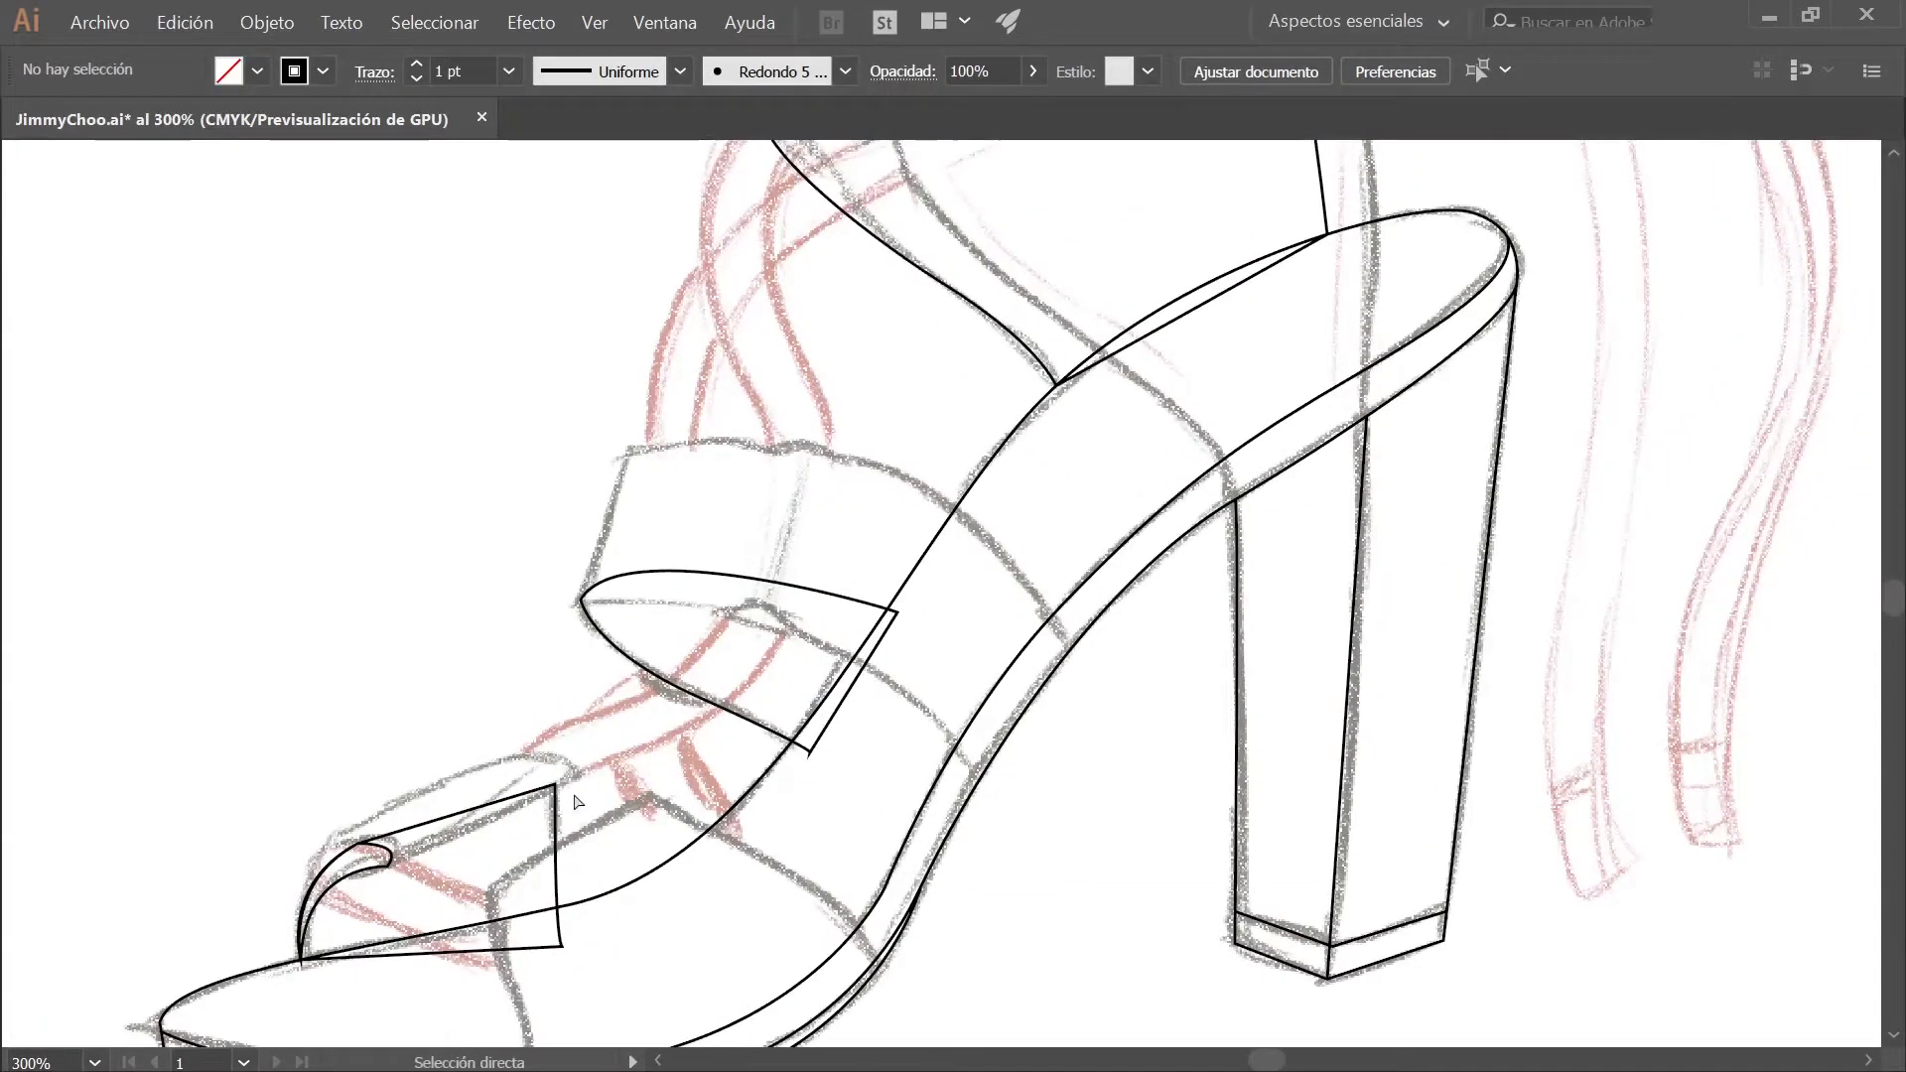
drag(1008, 506, 917, 725)
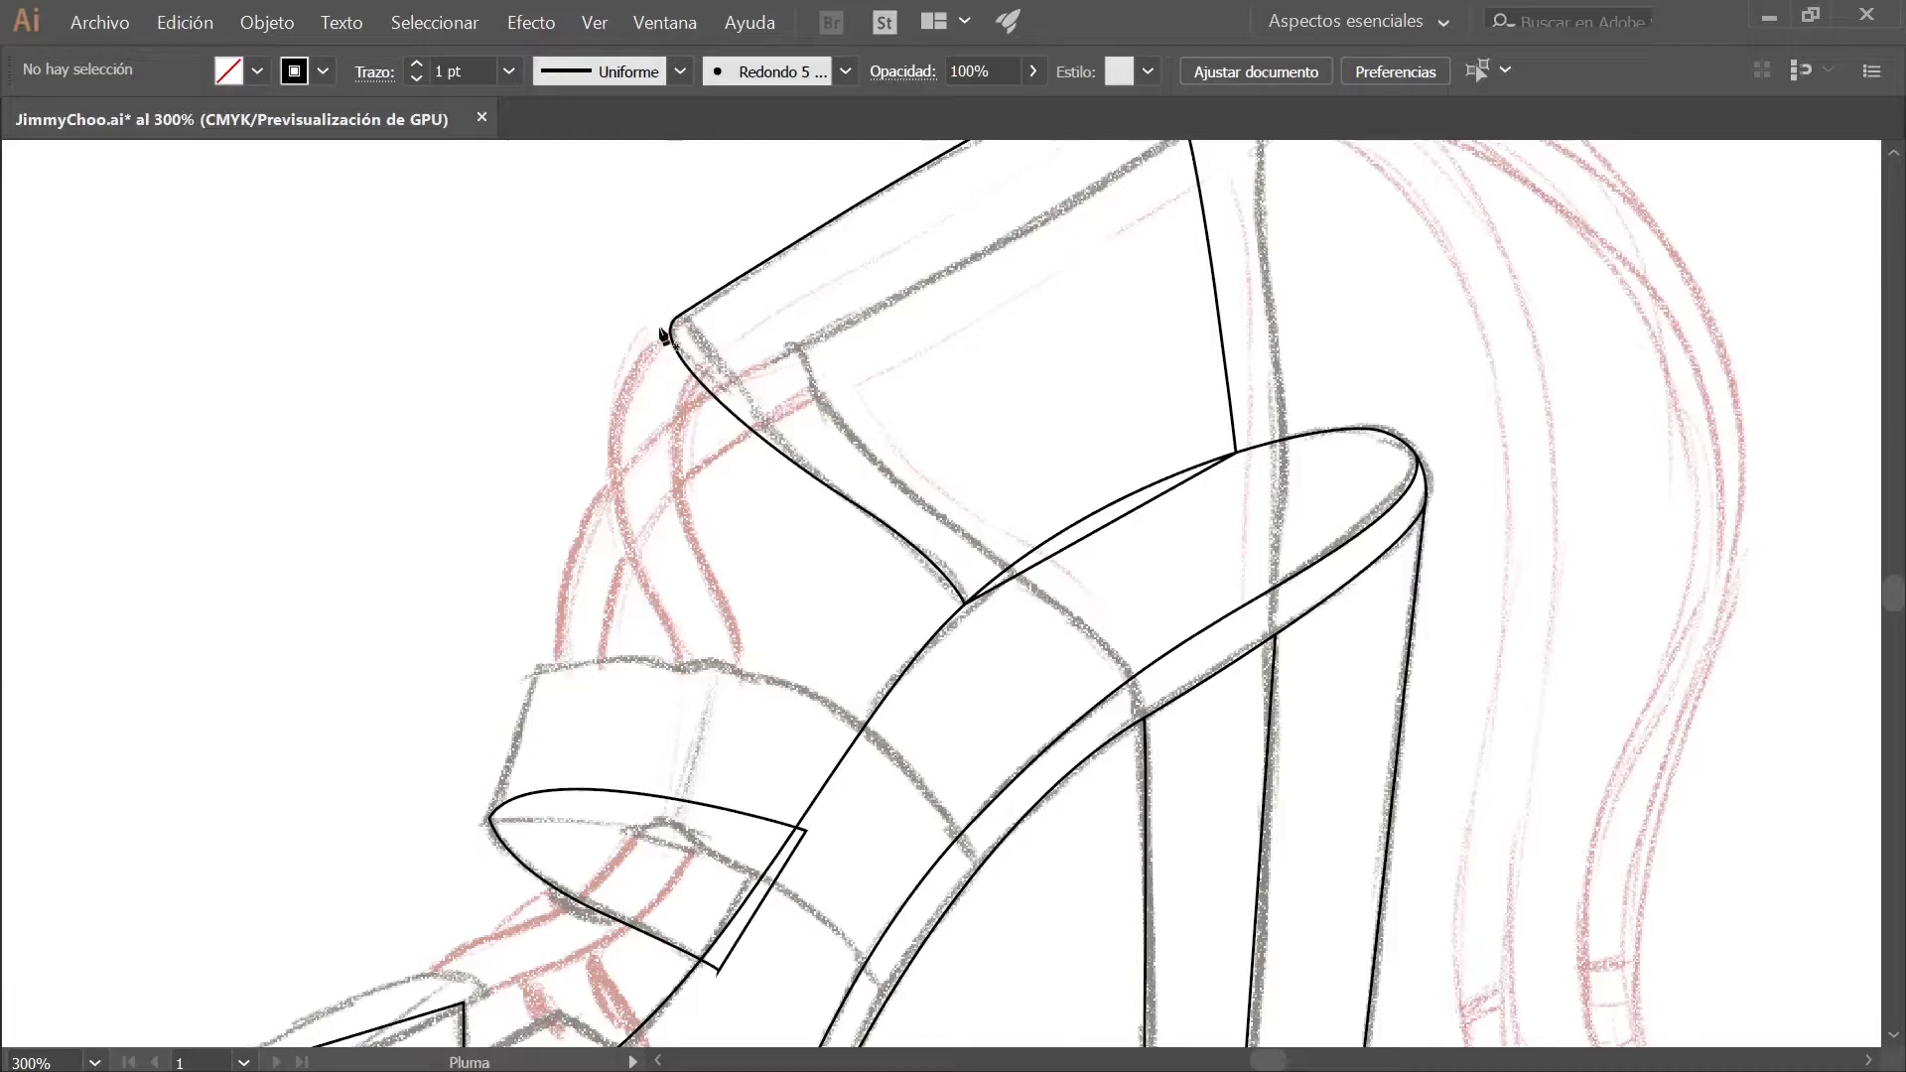
key(a)
key(ctrl+0)
drag(593, 362, 981, 842)
ctrl+click(1457, 282)
Trace the ankle cuff's near side down its back edge to the heel and along its short lower edge on the sole
key(ctrl+plus)
drag(1280, 674, 1134, 796)
key(ctrl+plus)
key(p)
click(1054, 239)
drag(1080, 311, 1076, 372)
click(1094, 496)
click(1094, 782)
drag(1094, 782, 1063, 929)
click(1094, 783)
drag(955, 872, 898, 891)
click(953, 873)
Trace the near ankle cuff's curved front edge up to its front tip and close the path along the top edge
drag(926, 795, 891, 755)
drag(657, 579, 725, 447)
click(610, 497)
key(ctrl+z)
click(1056, 238)
Trace the midfoot strap's upper edge from the sole over the small bump to its front corner
key(space)
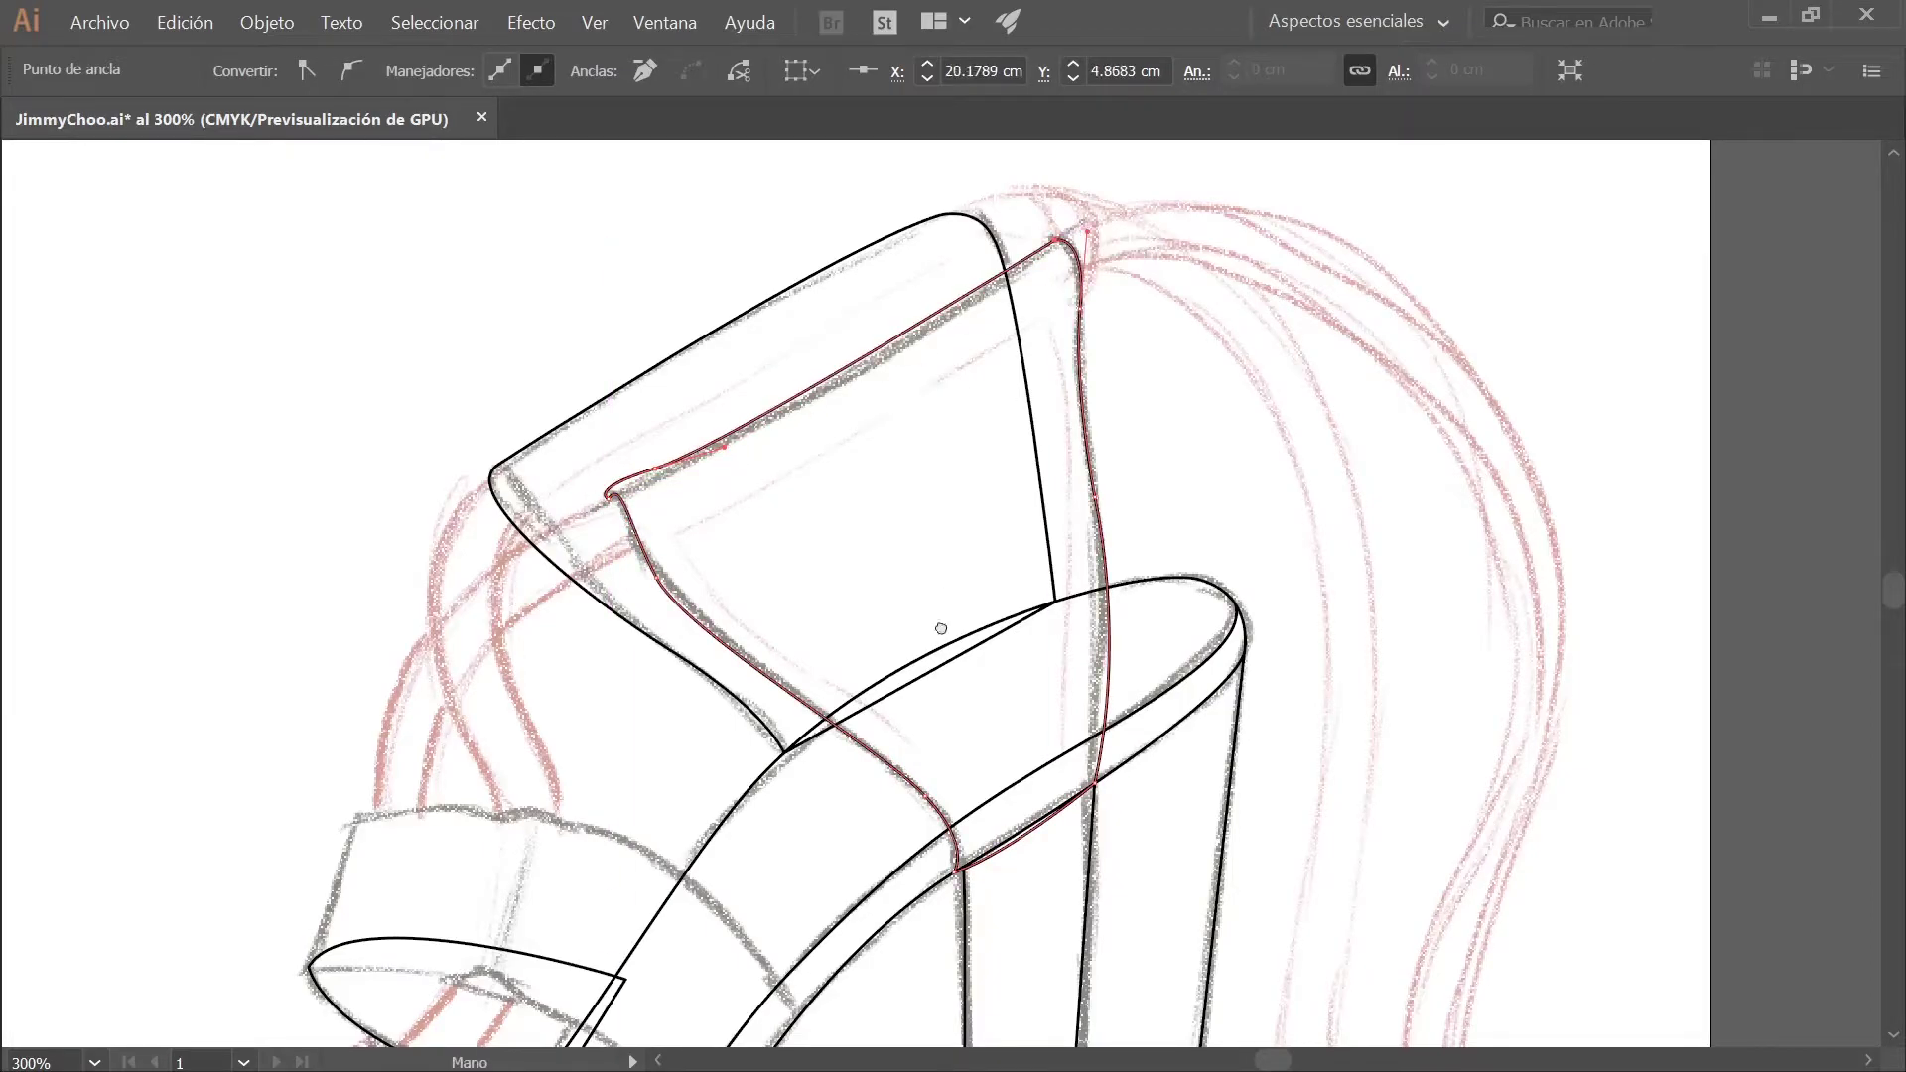
drag(931, 644, 1126, 315)
click(990, 686)
drag(758, 493, 657, 502)
click(759, 492)
click(690, 483)
click(548, 487)
Trace the midfoot strap's front edge and bumped lower edge back to the sole
click(503, 635)
drag(640, 647, 710, 634)
click(641, 647)
click(717, 669)
drag(850, 738, 860, 819)
click(851, 737)
click(943, 605)
Trace the toe strap's outer band from the footbed around the rounded upper end and close it at the start
drag(664, 706, 887, 582)
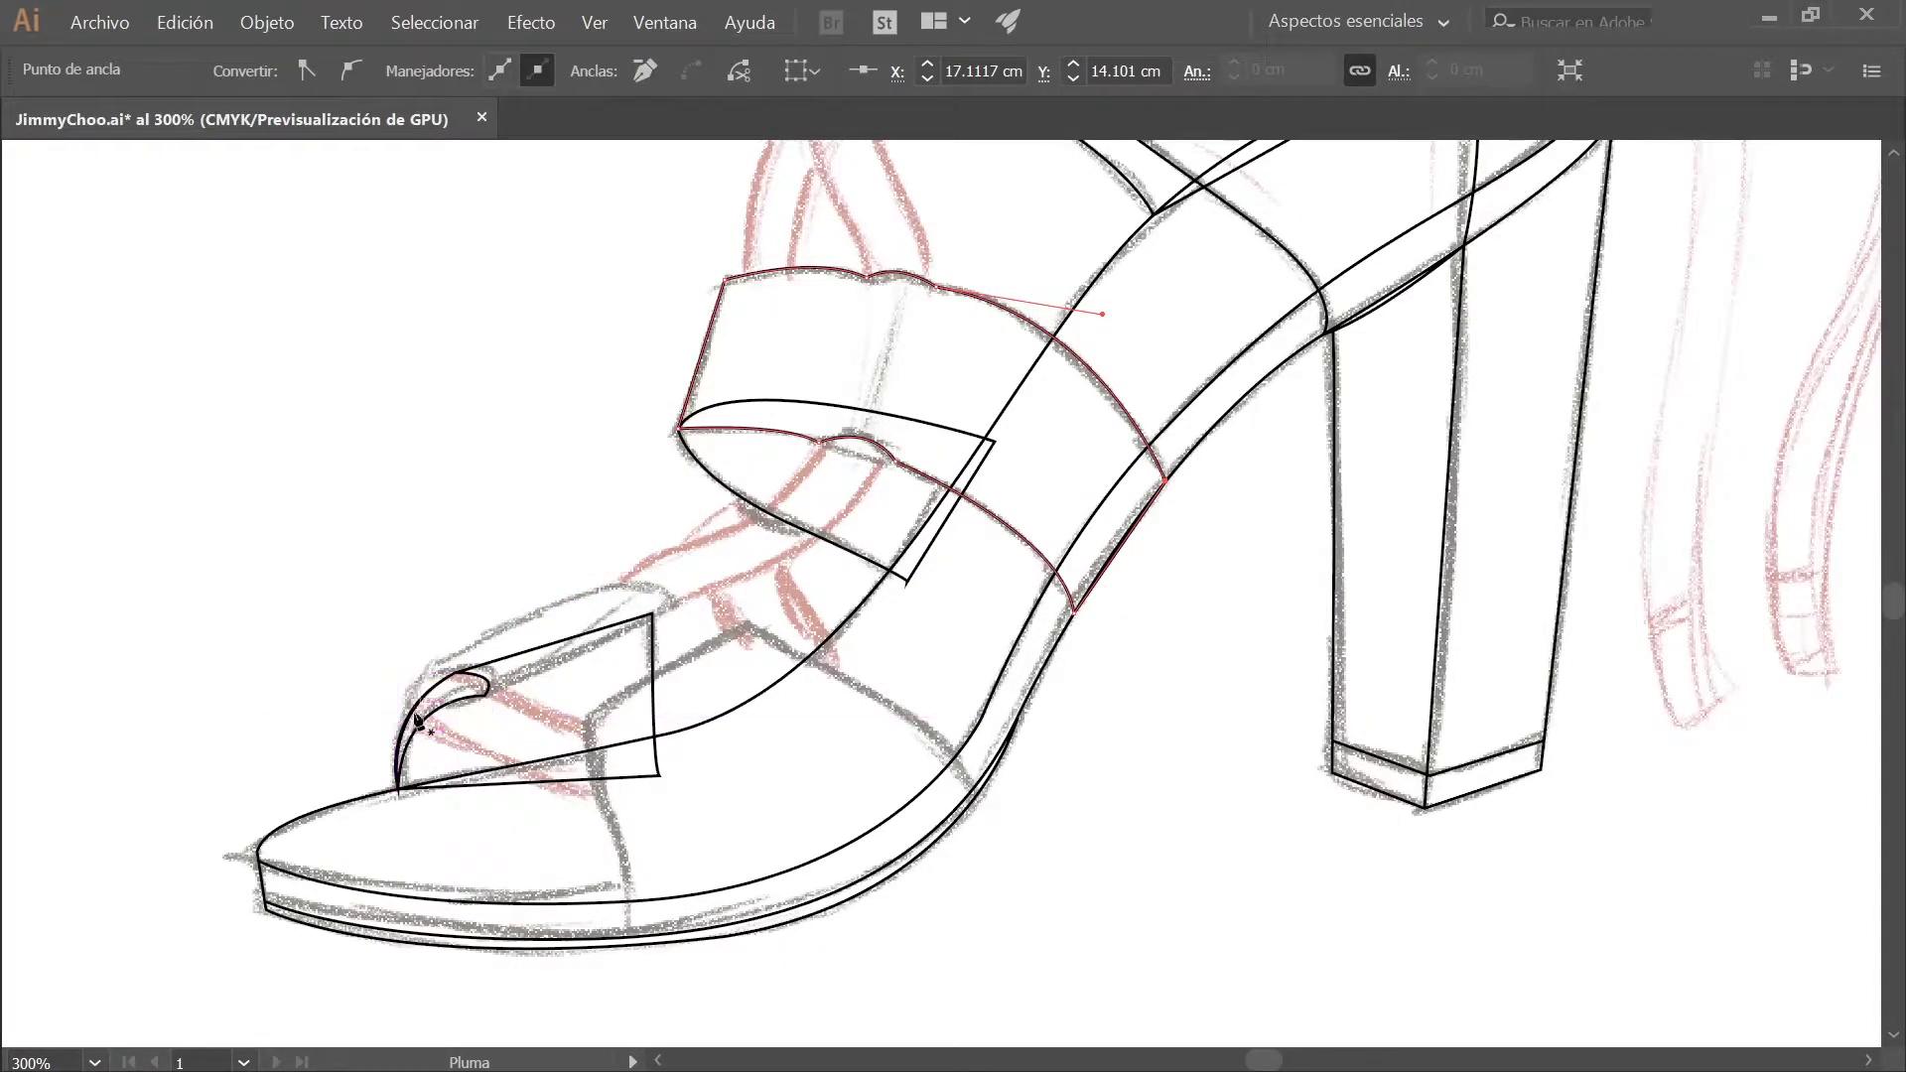
click(398, 789)
drag(426, 667, 484, 604)
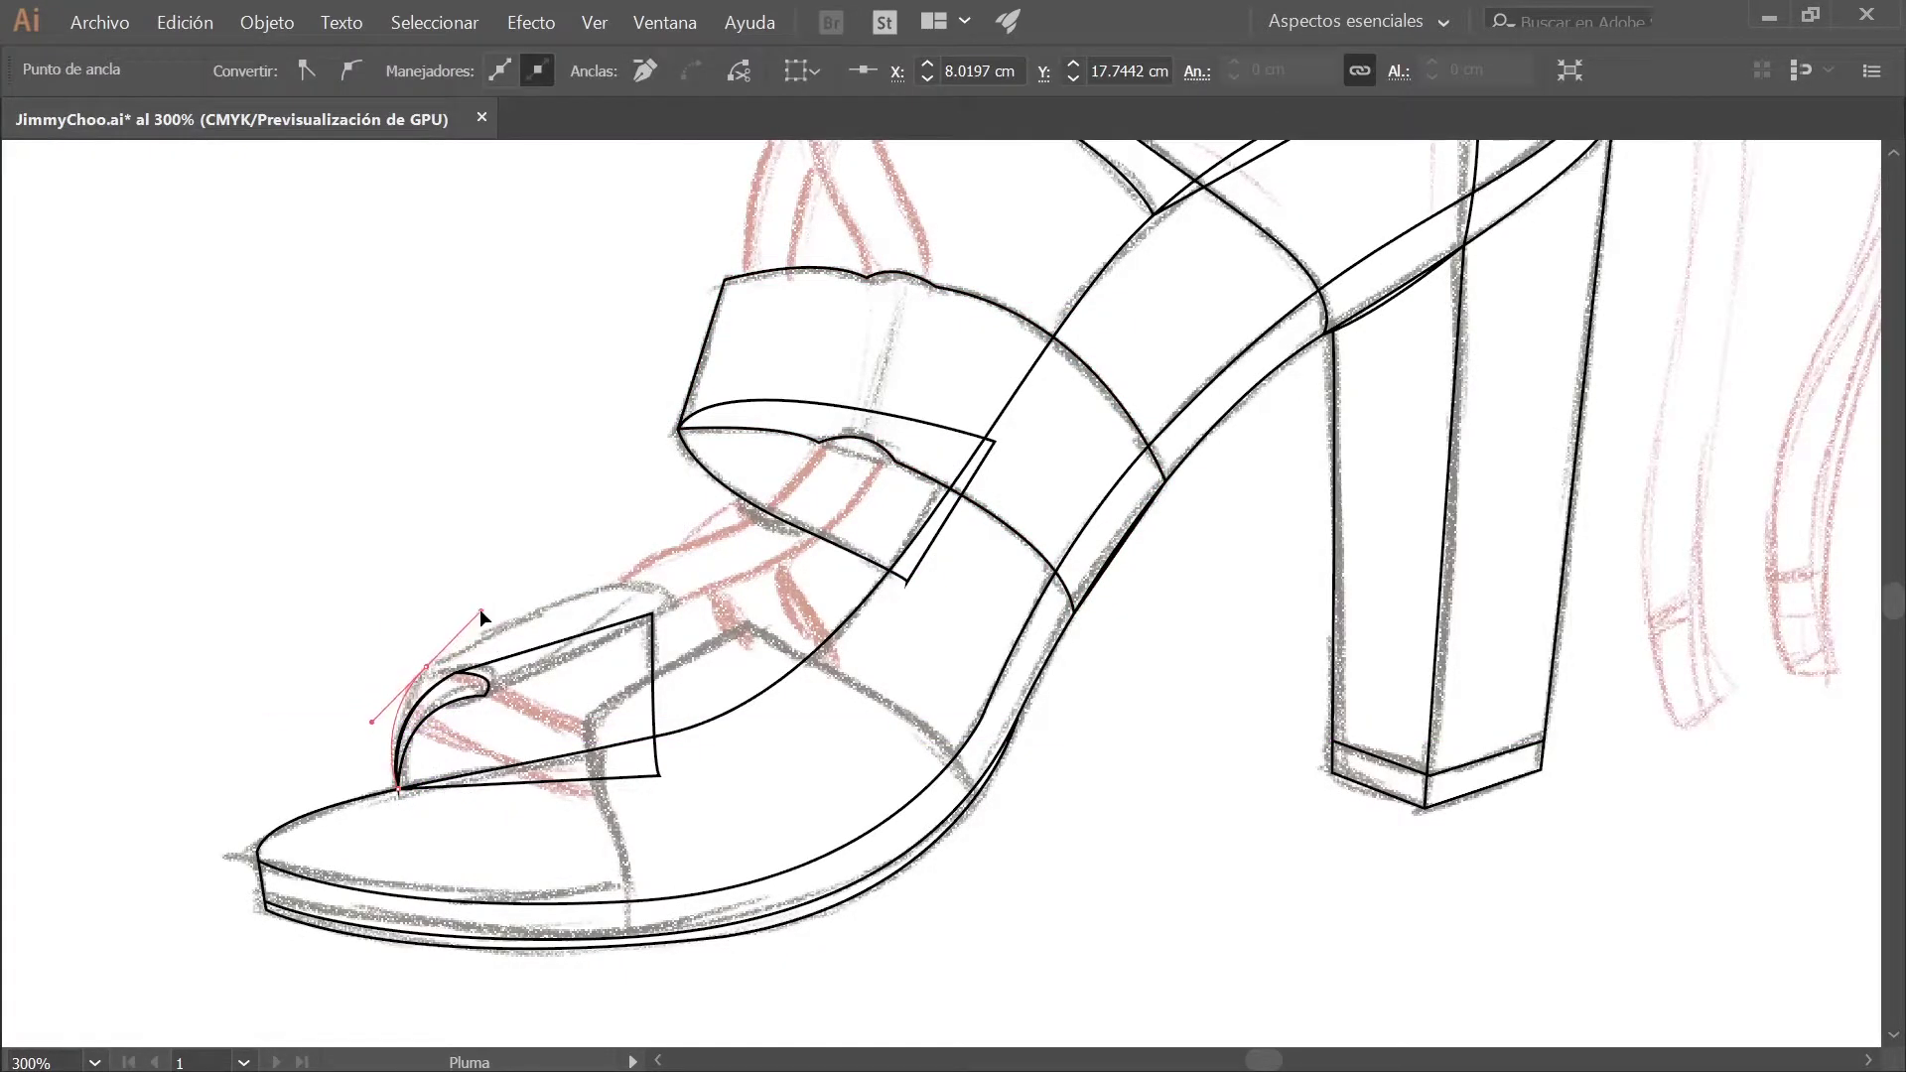
drag(622, 583, 671, 641)
click(677, 606)
drag(485, 695, 373, 724)
click(485, 695)
click(428, 691)
drag(398, 790, 438, 846)
Trace the pointed side panel at the forefoot as a closed shape reaching down to the sole's lower edge
click(974, 790)
drag(881, 693, 818, 660)
drag(745, 609, 727, 608)
click(748, 624)
click(584, 724)
drag(584, 723, 632, 843)
click(629, 936)
drag(974, 789, 1106, 641)
Select and group the traced sandal paths
key(ctrl+minus)
key(ctrl+minus)
drag(1321, 198, 1160, 338)
key(v)
click(404, 329)
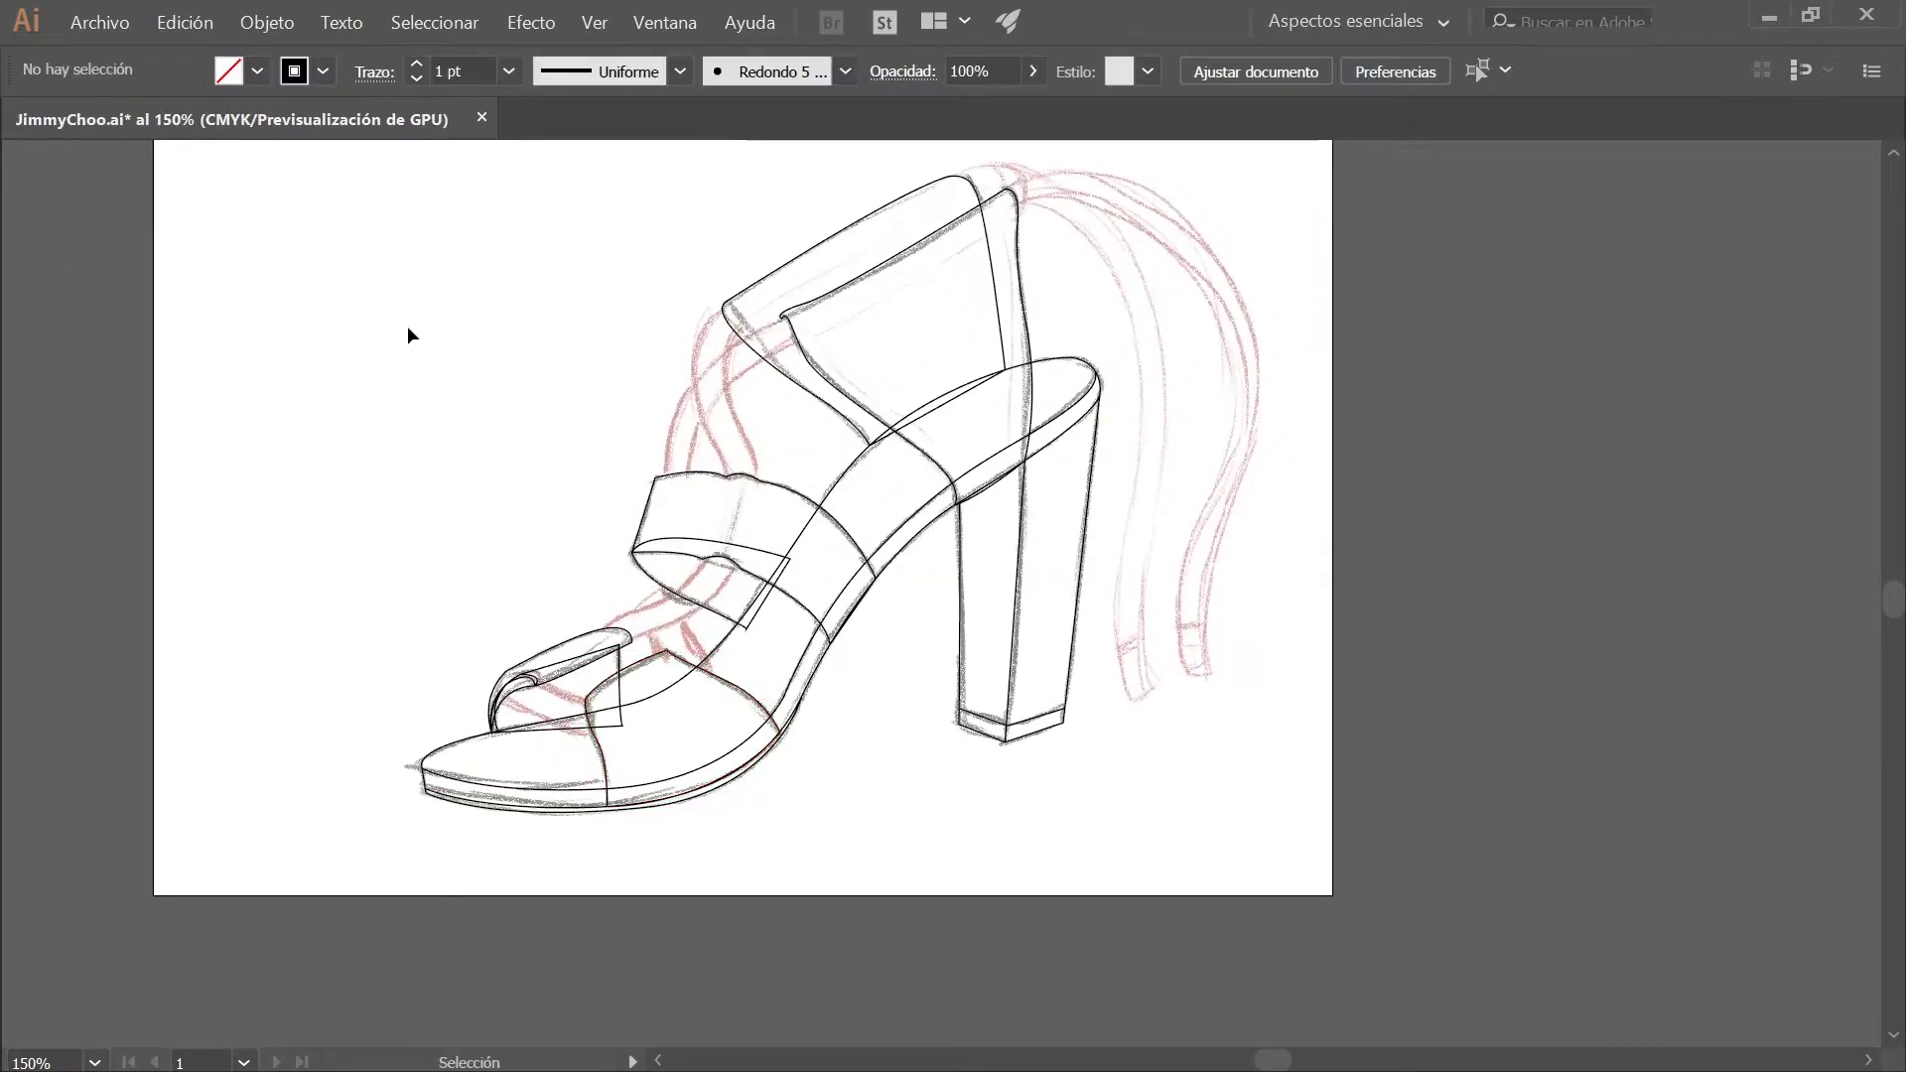
click(1472, 394)
drag(427, 287, 967, 770)
key(ctrl+g)
click(1467, 316)
Group the complete sandal outline and apply the default white fill and black stroke to it
key(a)
click(772, 274)
key(v)
click(533, 338)
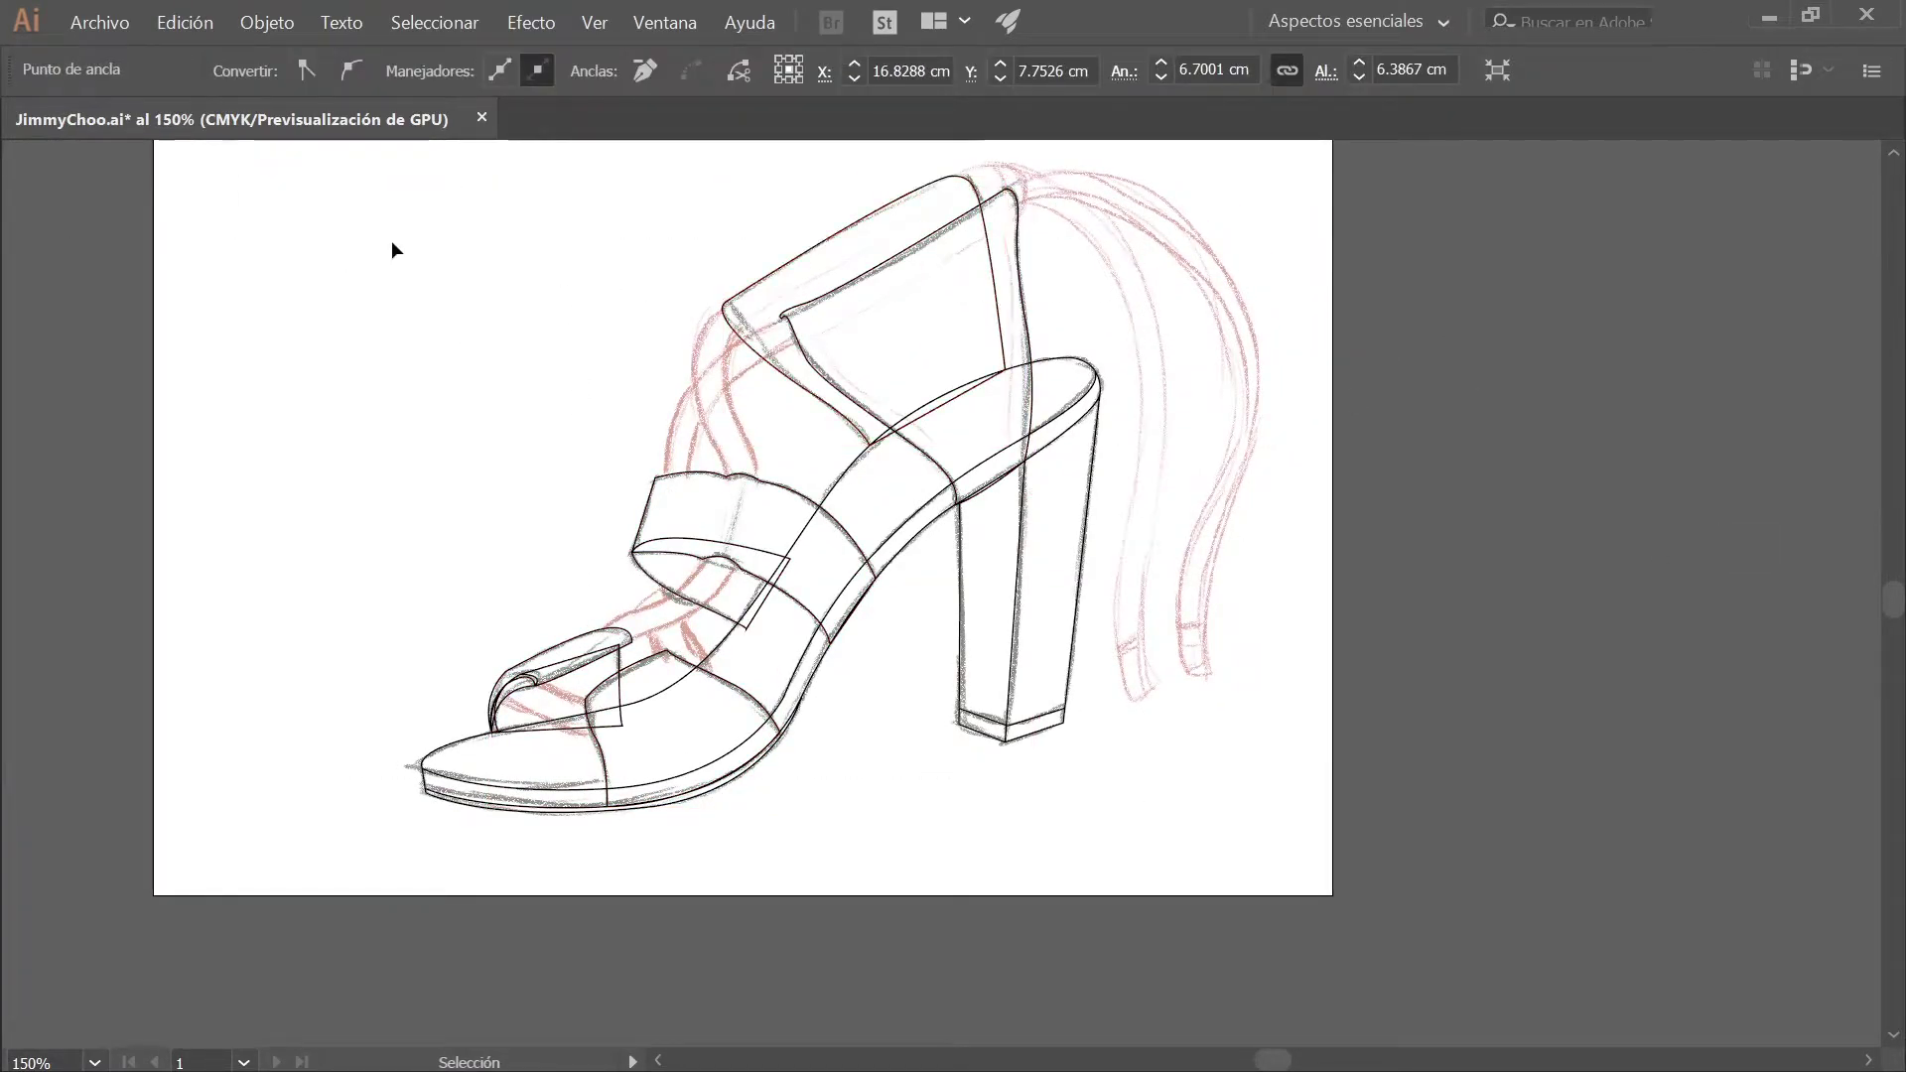
drag(534, 338, 1132, 773)
key(ctrl+g)
click(1132, 773)
drag(617, 230, 1034, 441)
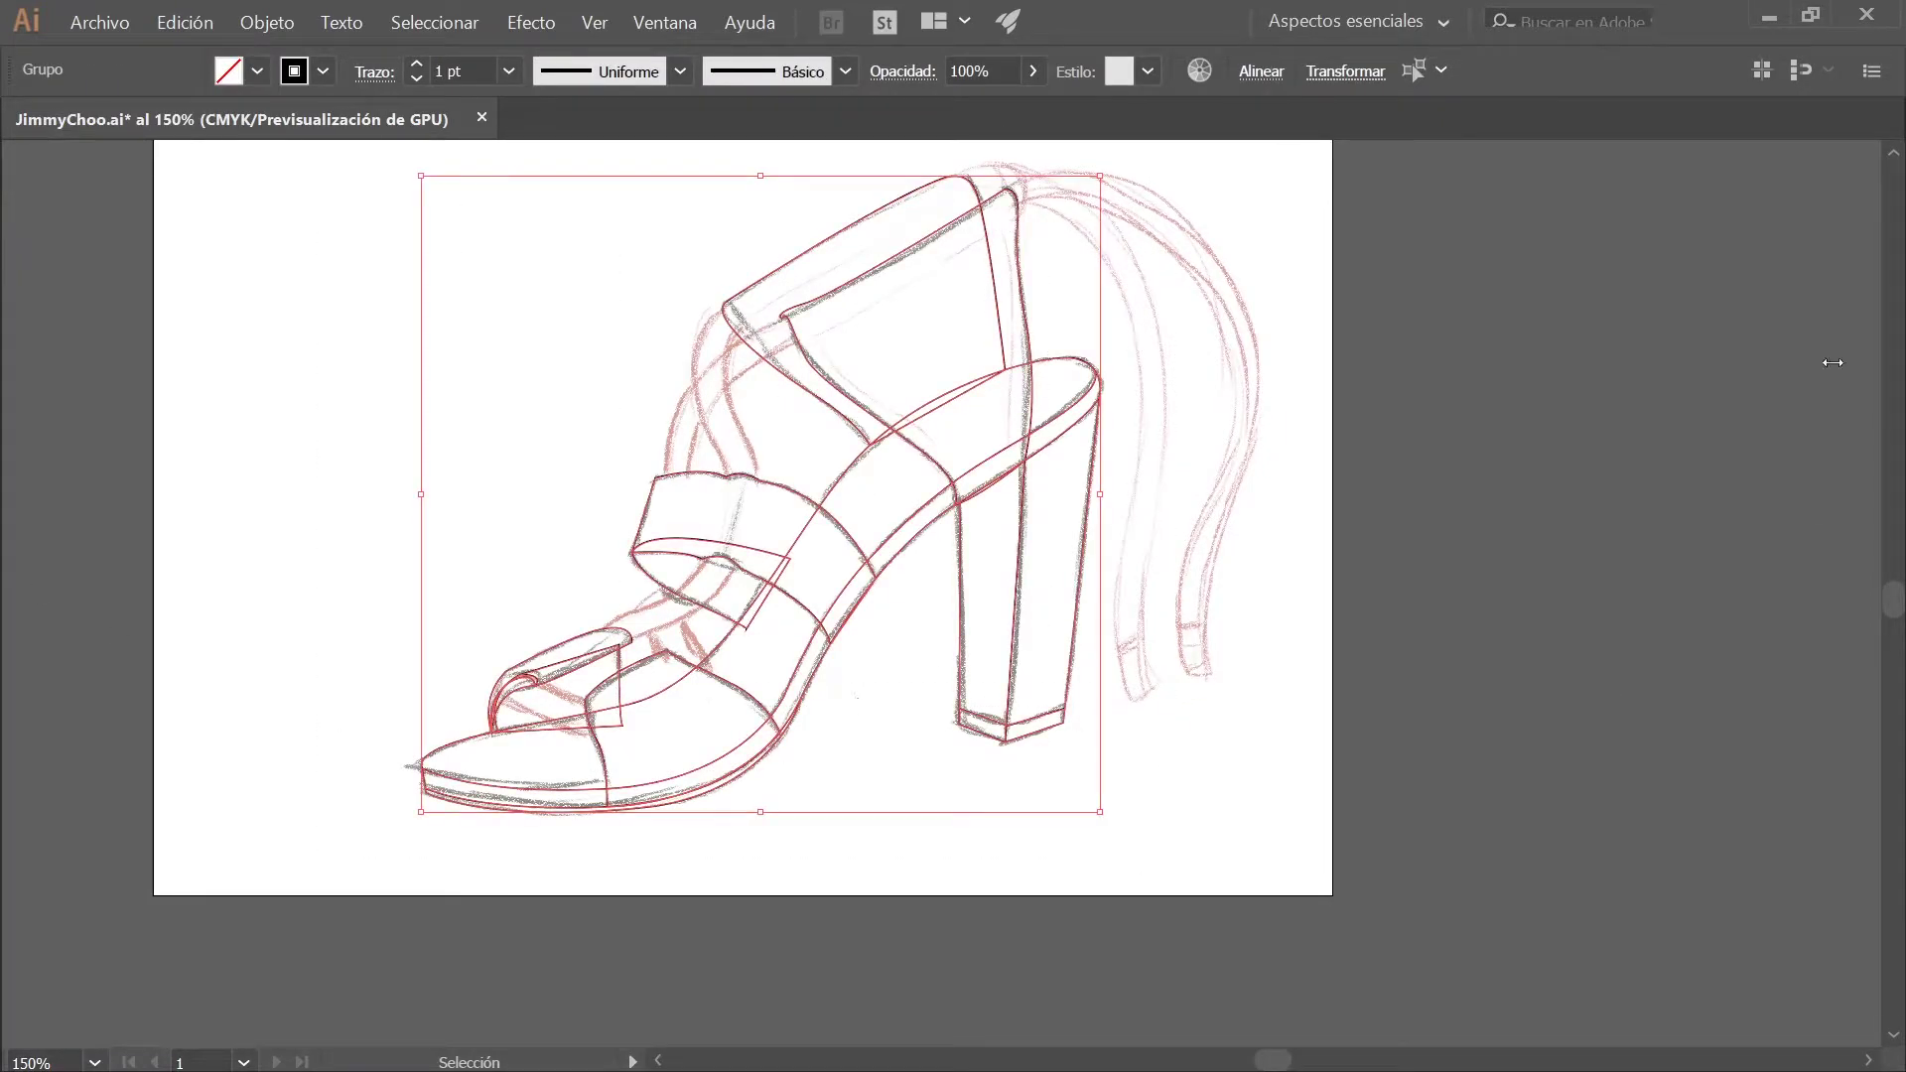
key(d)
click(1247, 360)
Remove the white fill from the open seam lines on the sole and heel
key(ctrl+plus)
key(a)
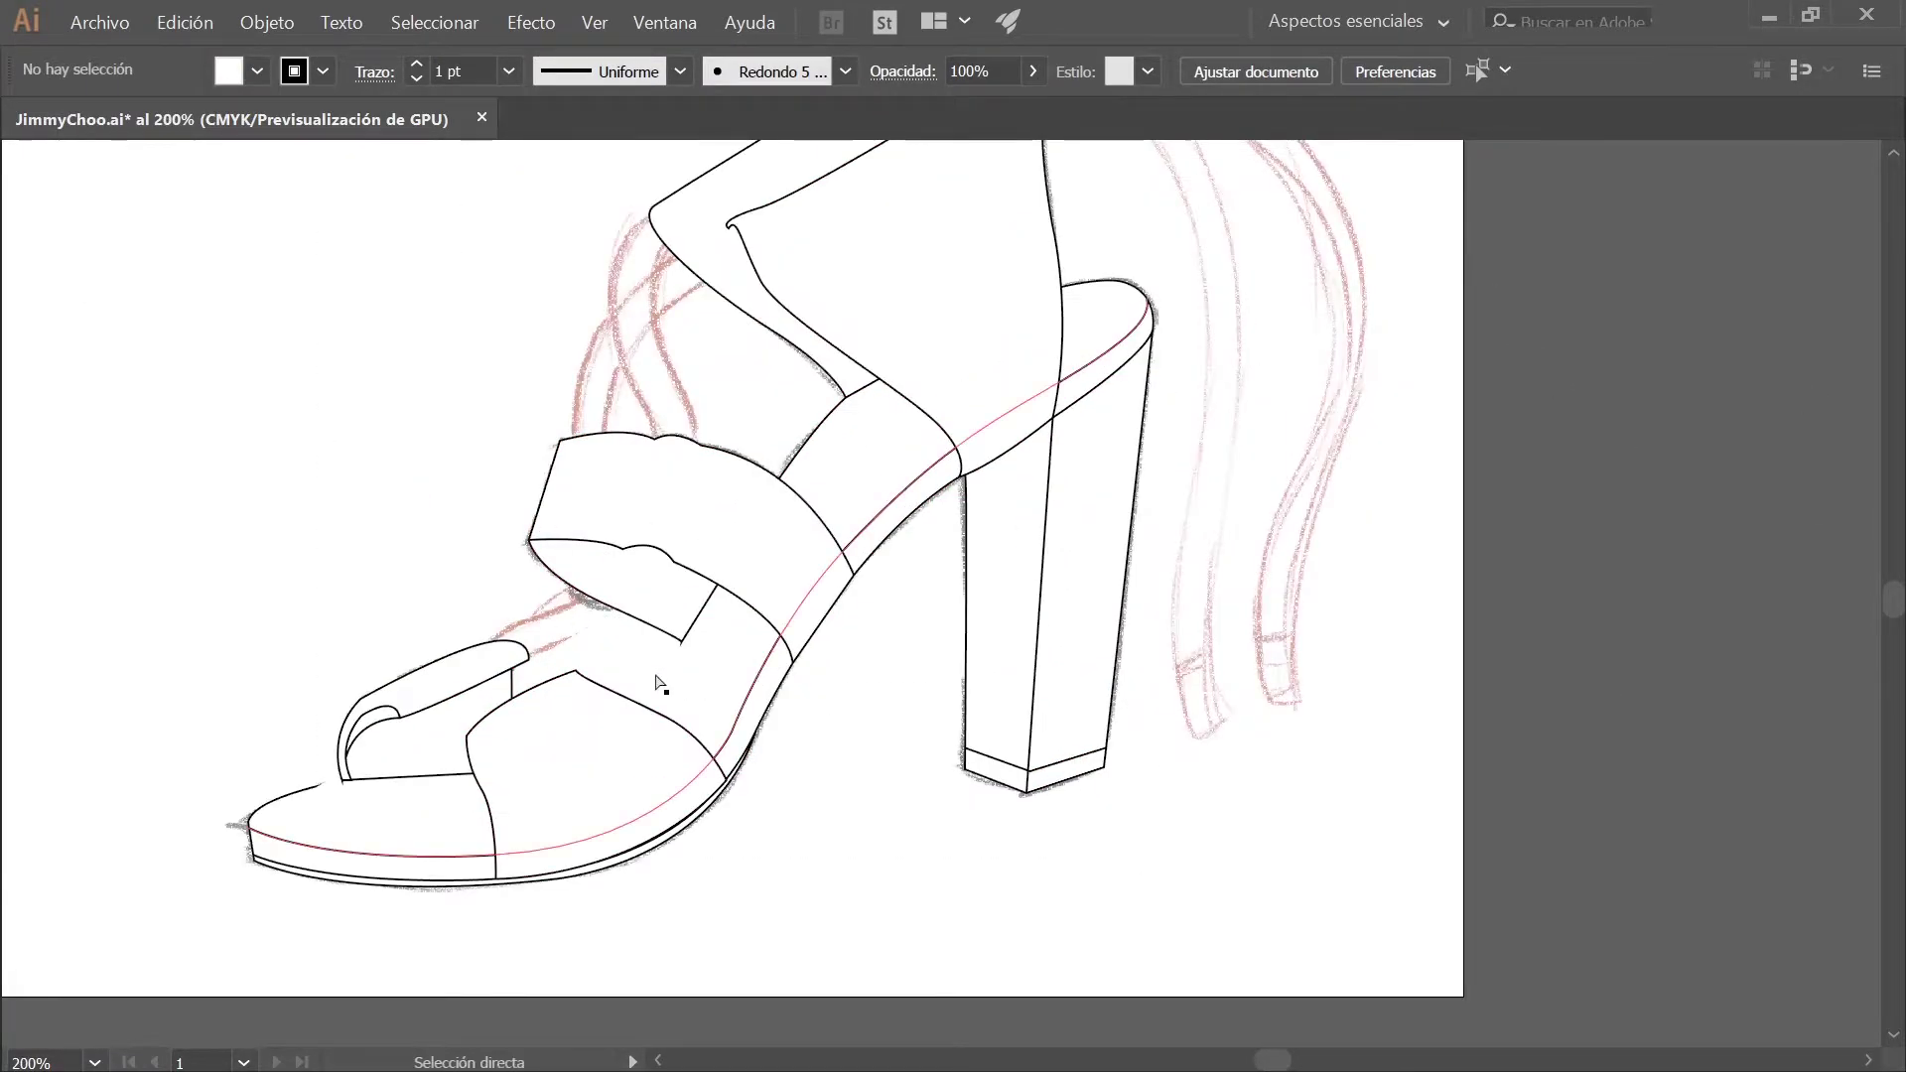
click(656, 675)
click(130, 895)
click(855, 844)
click(1028, 769)
click(942, 832)
click(685, 818)
click(813, 936)
click(1035, 675)
click(389, 543)
scroll(388, 543, up, 2)
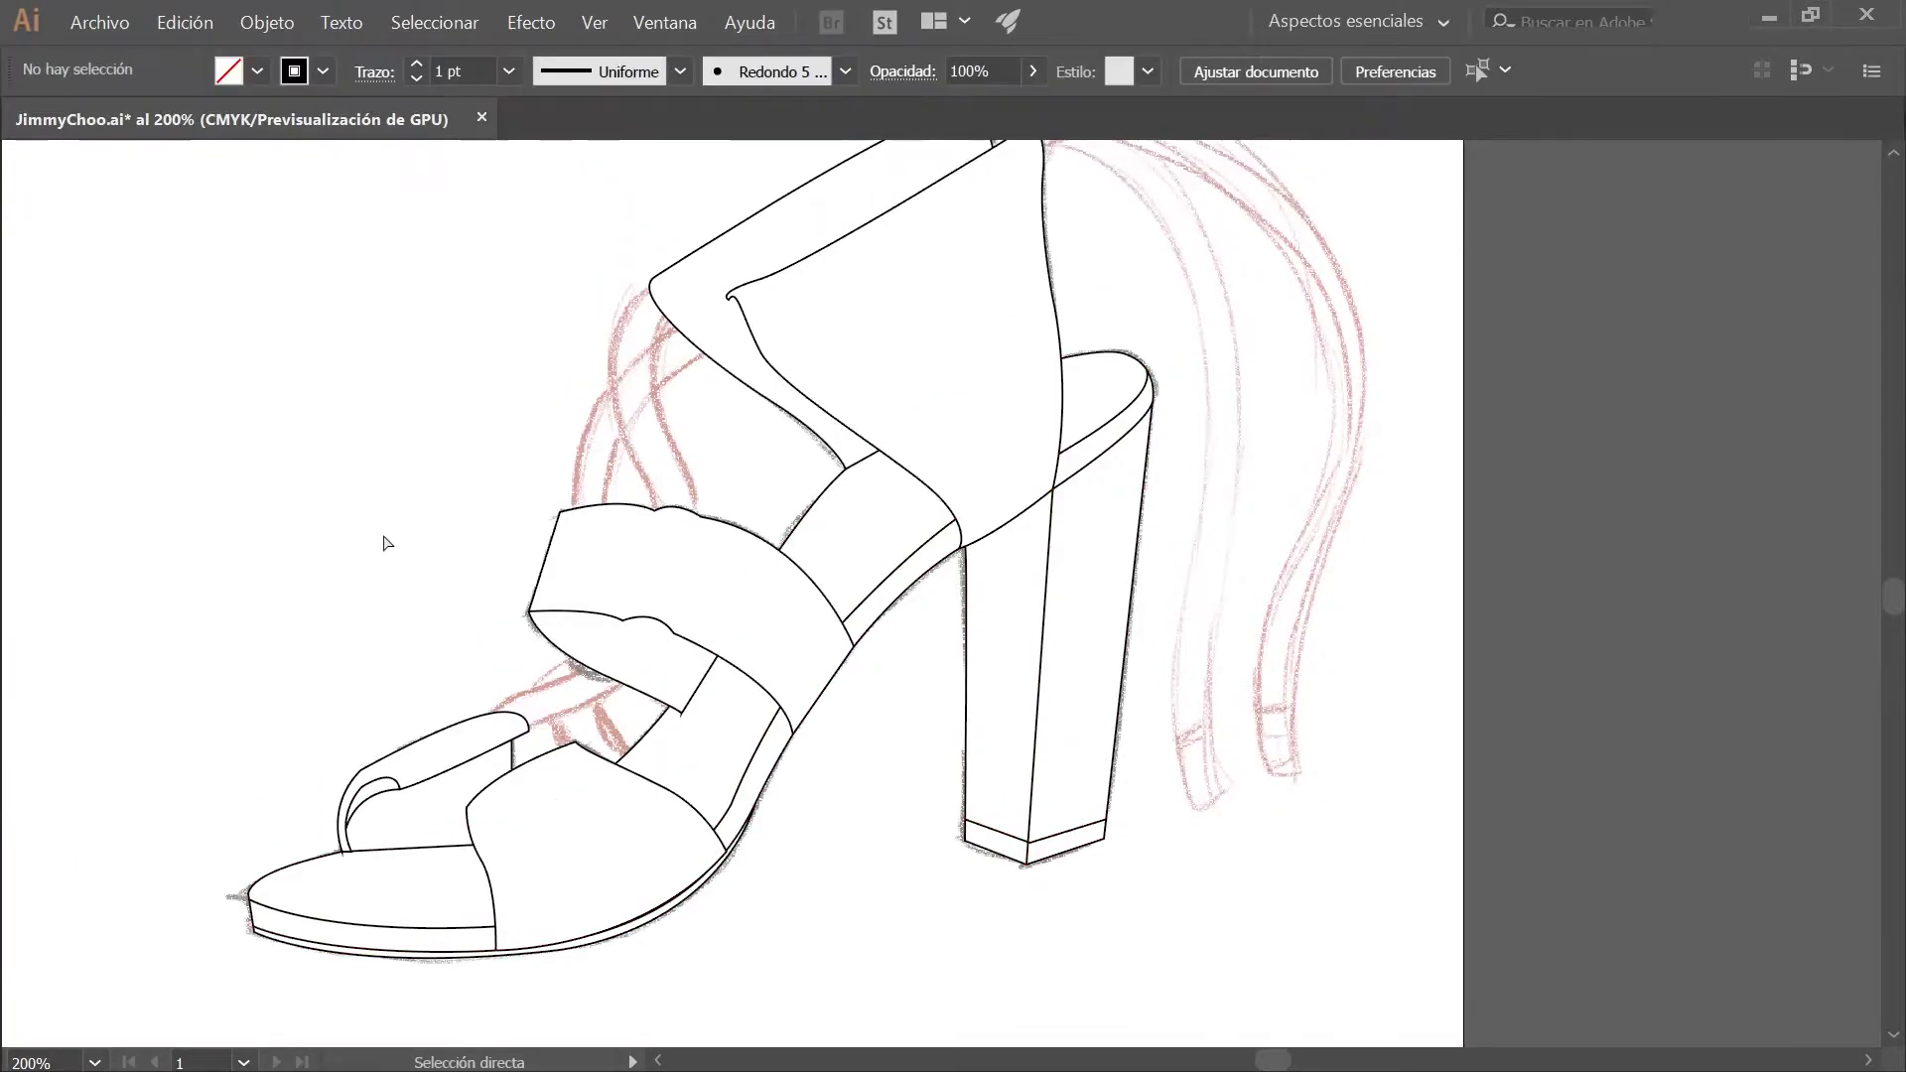
Save the sandal drawing
key(ctrl+minus)
key(ctrl+s)
key(v)
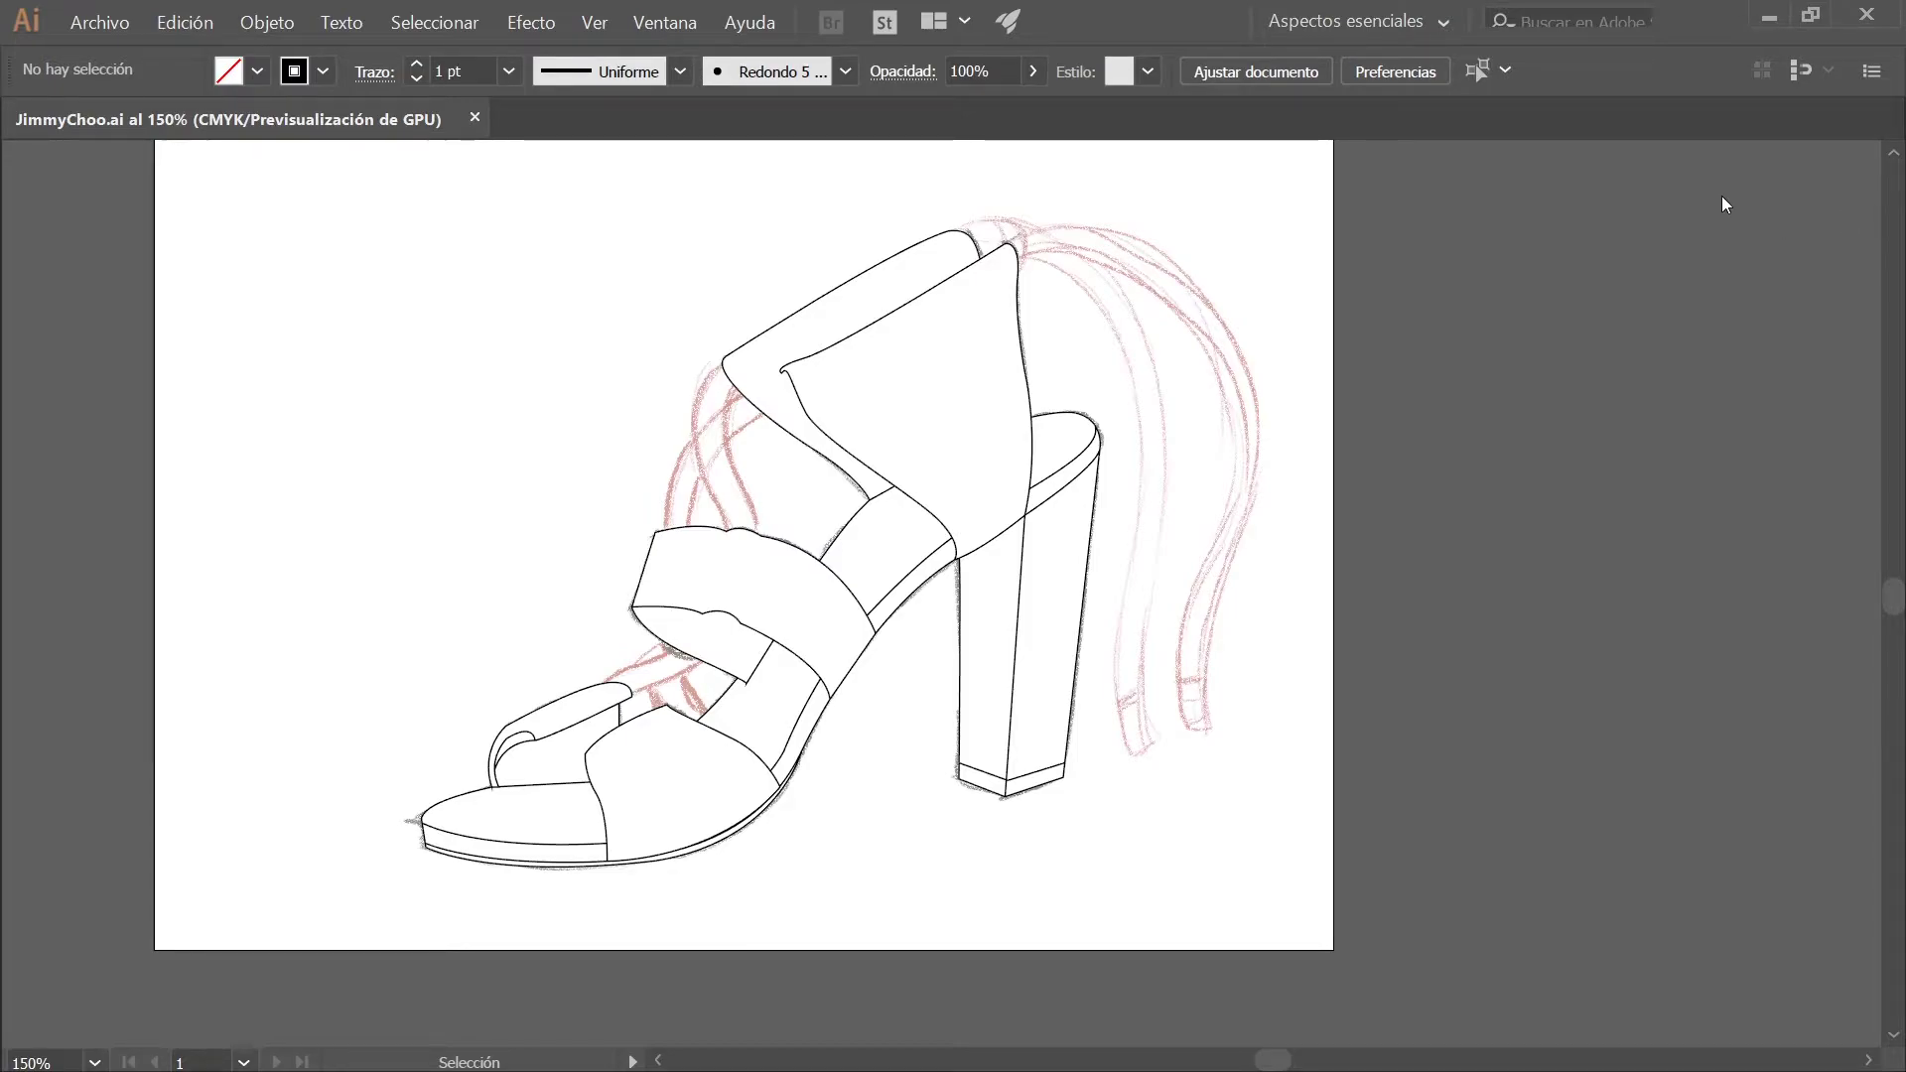
click(1564, 366)
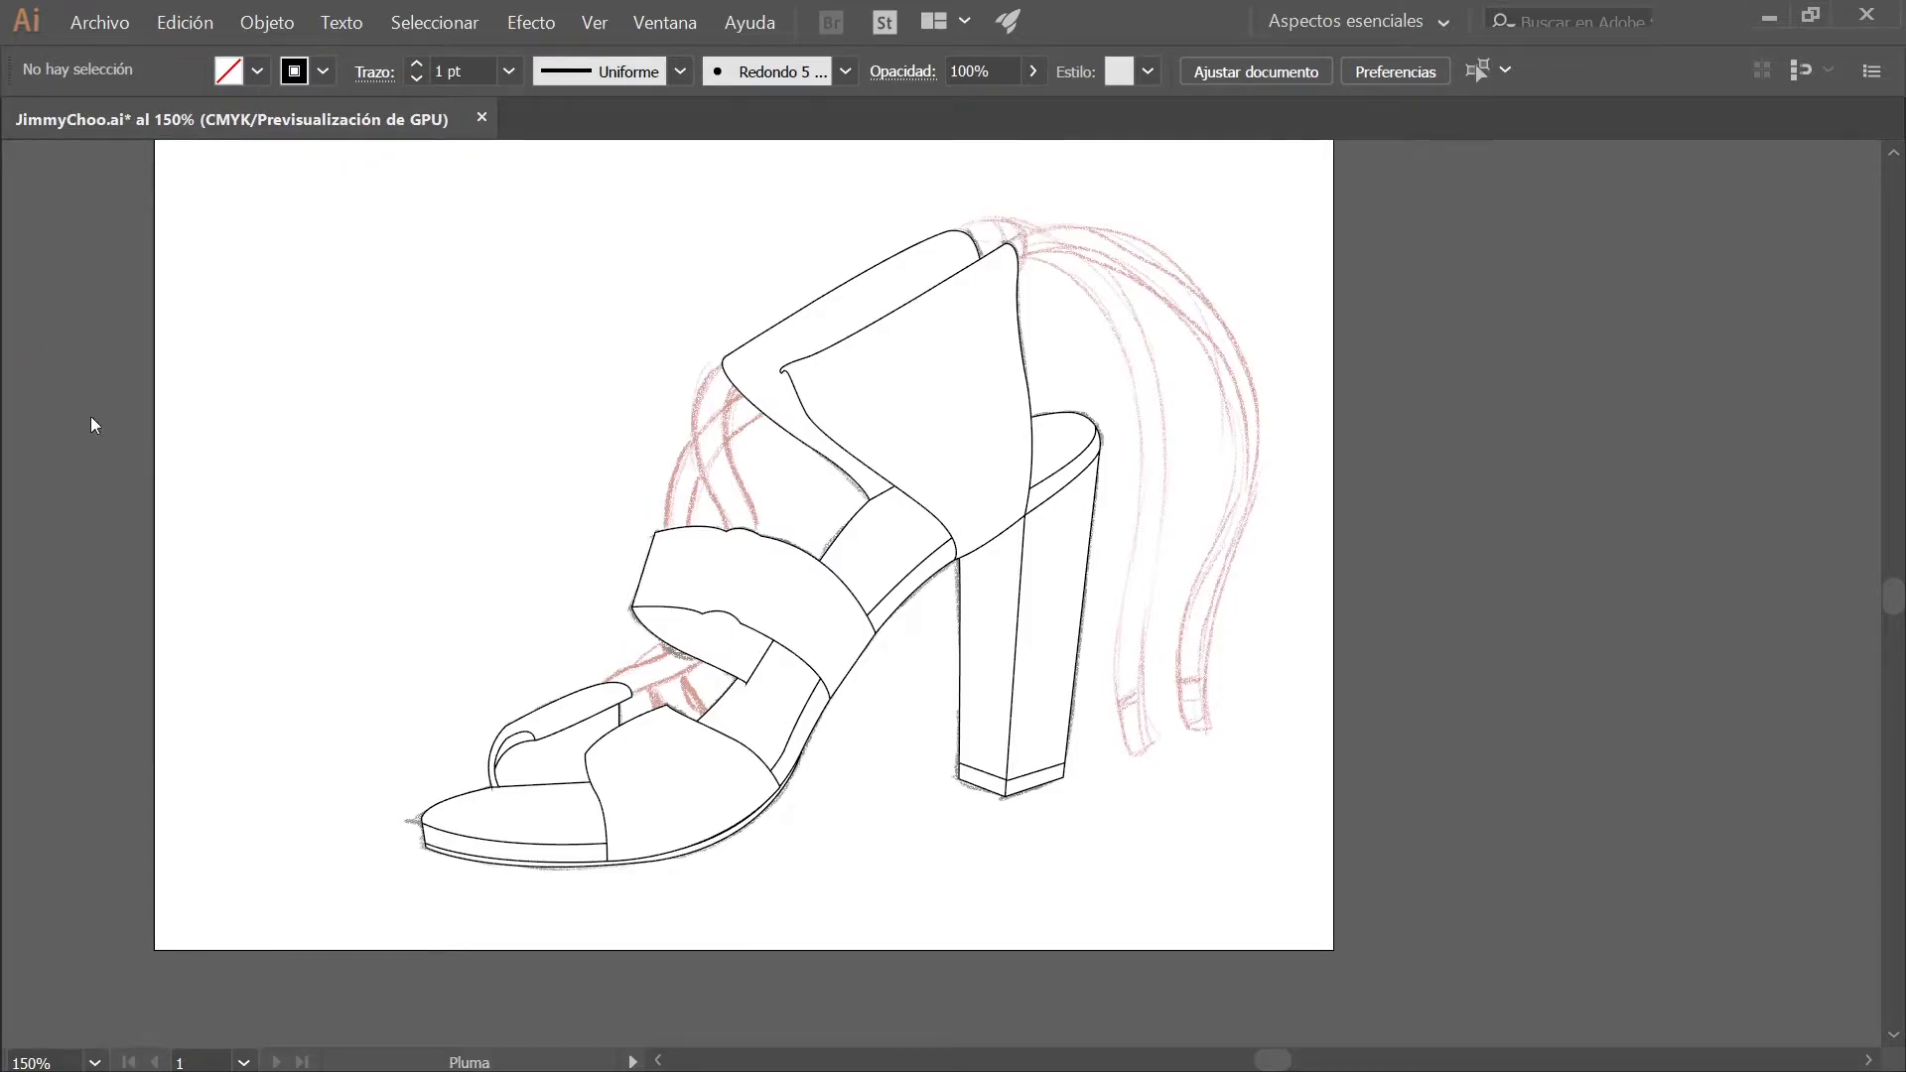
key(ctrl+plus)
drag(1083, 435, 1200, 476)
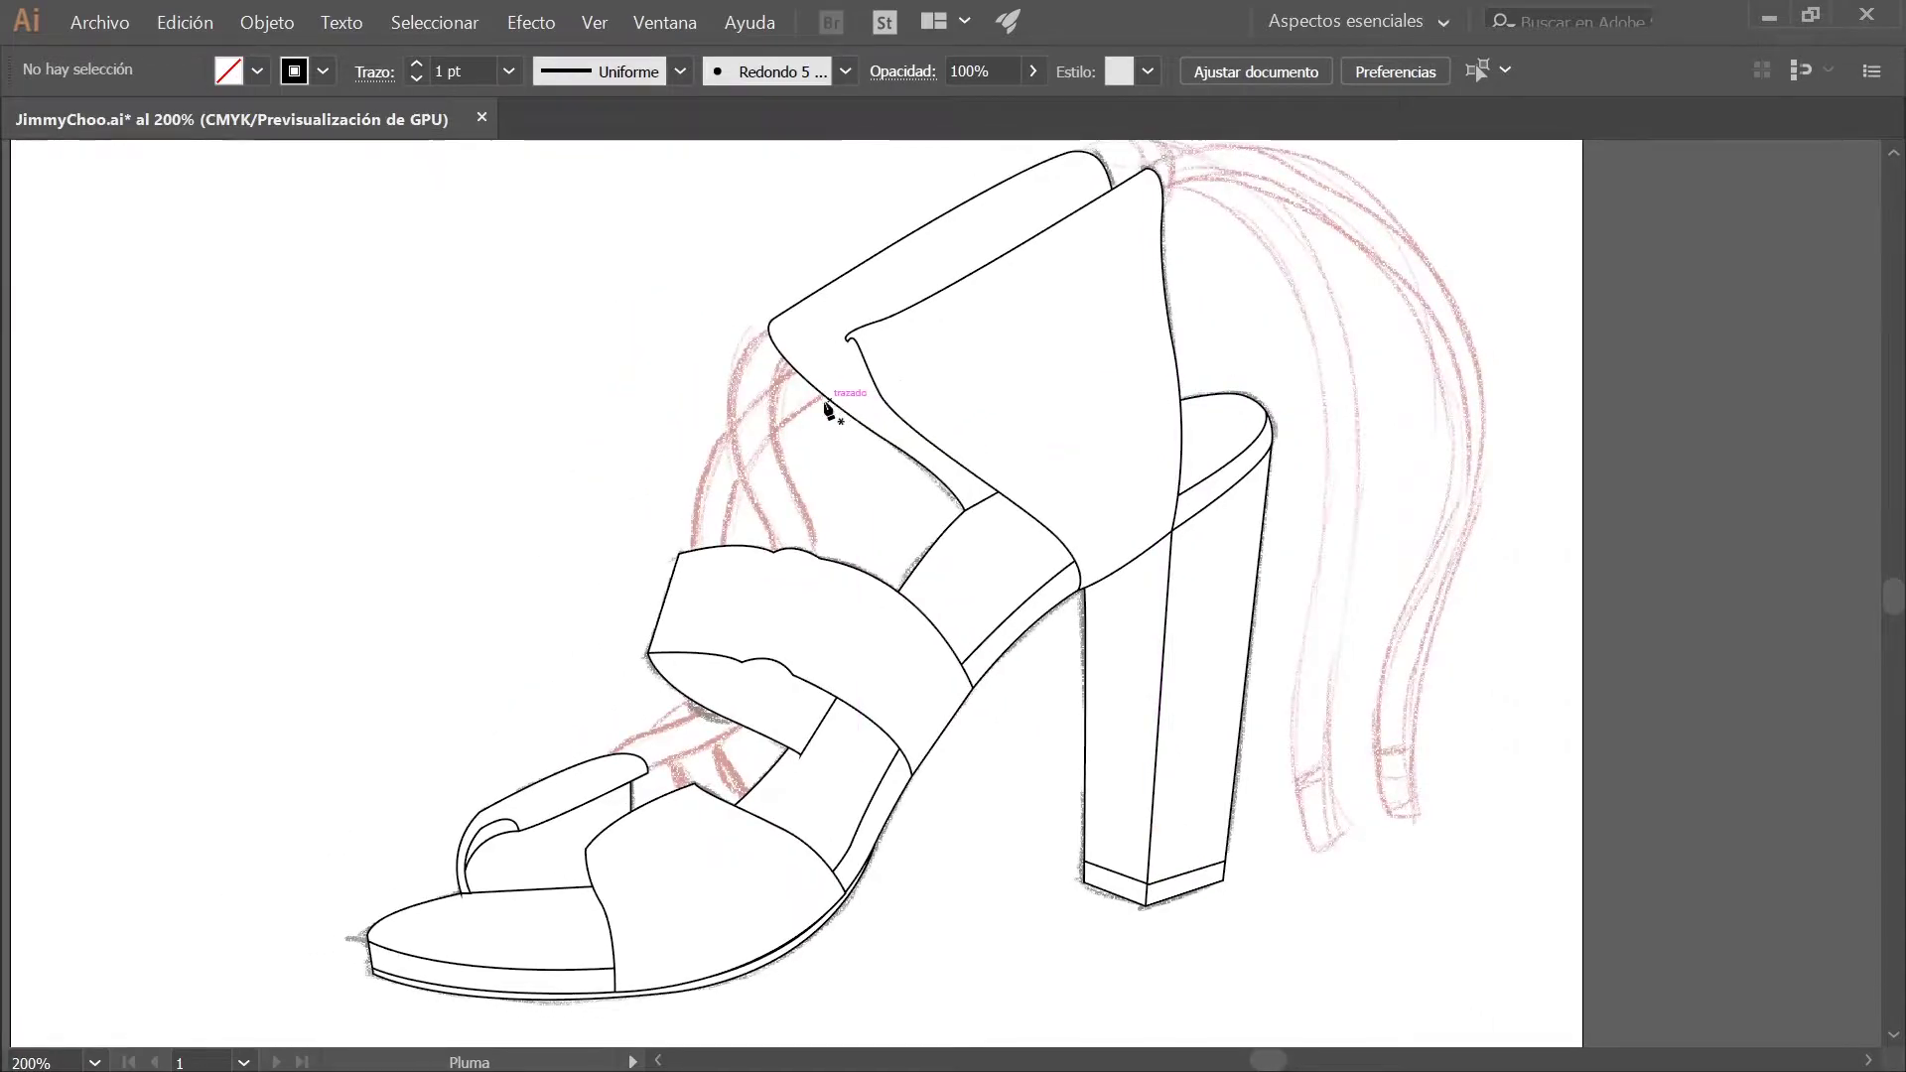
click(893, 350)
drag(703, 576, 703, 752)
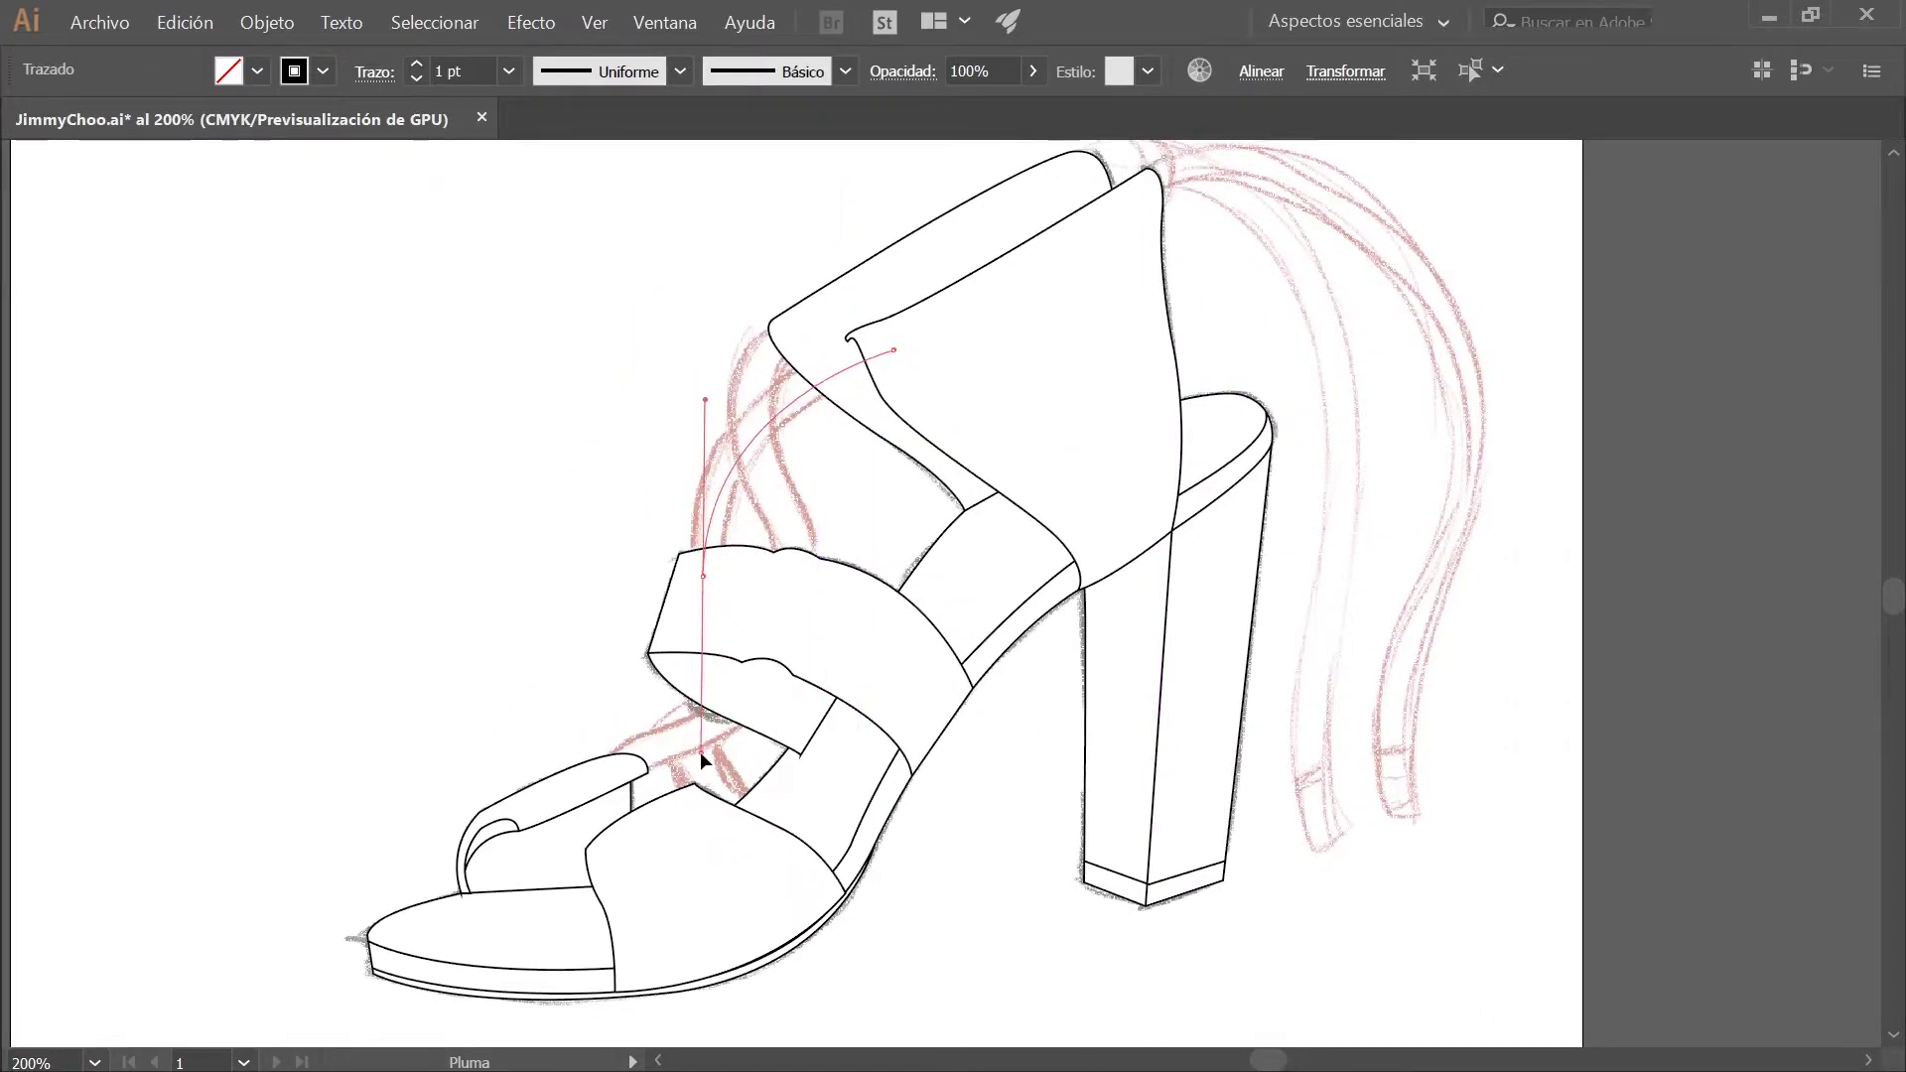
click(705, 586)
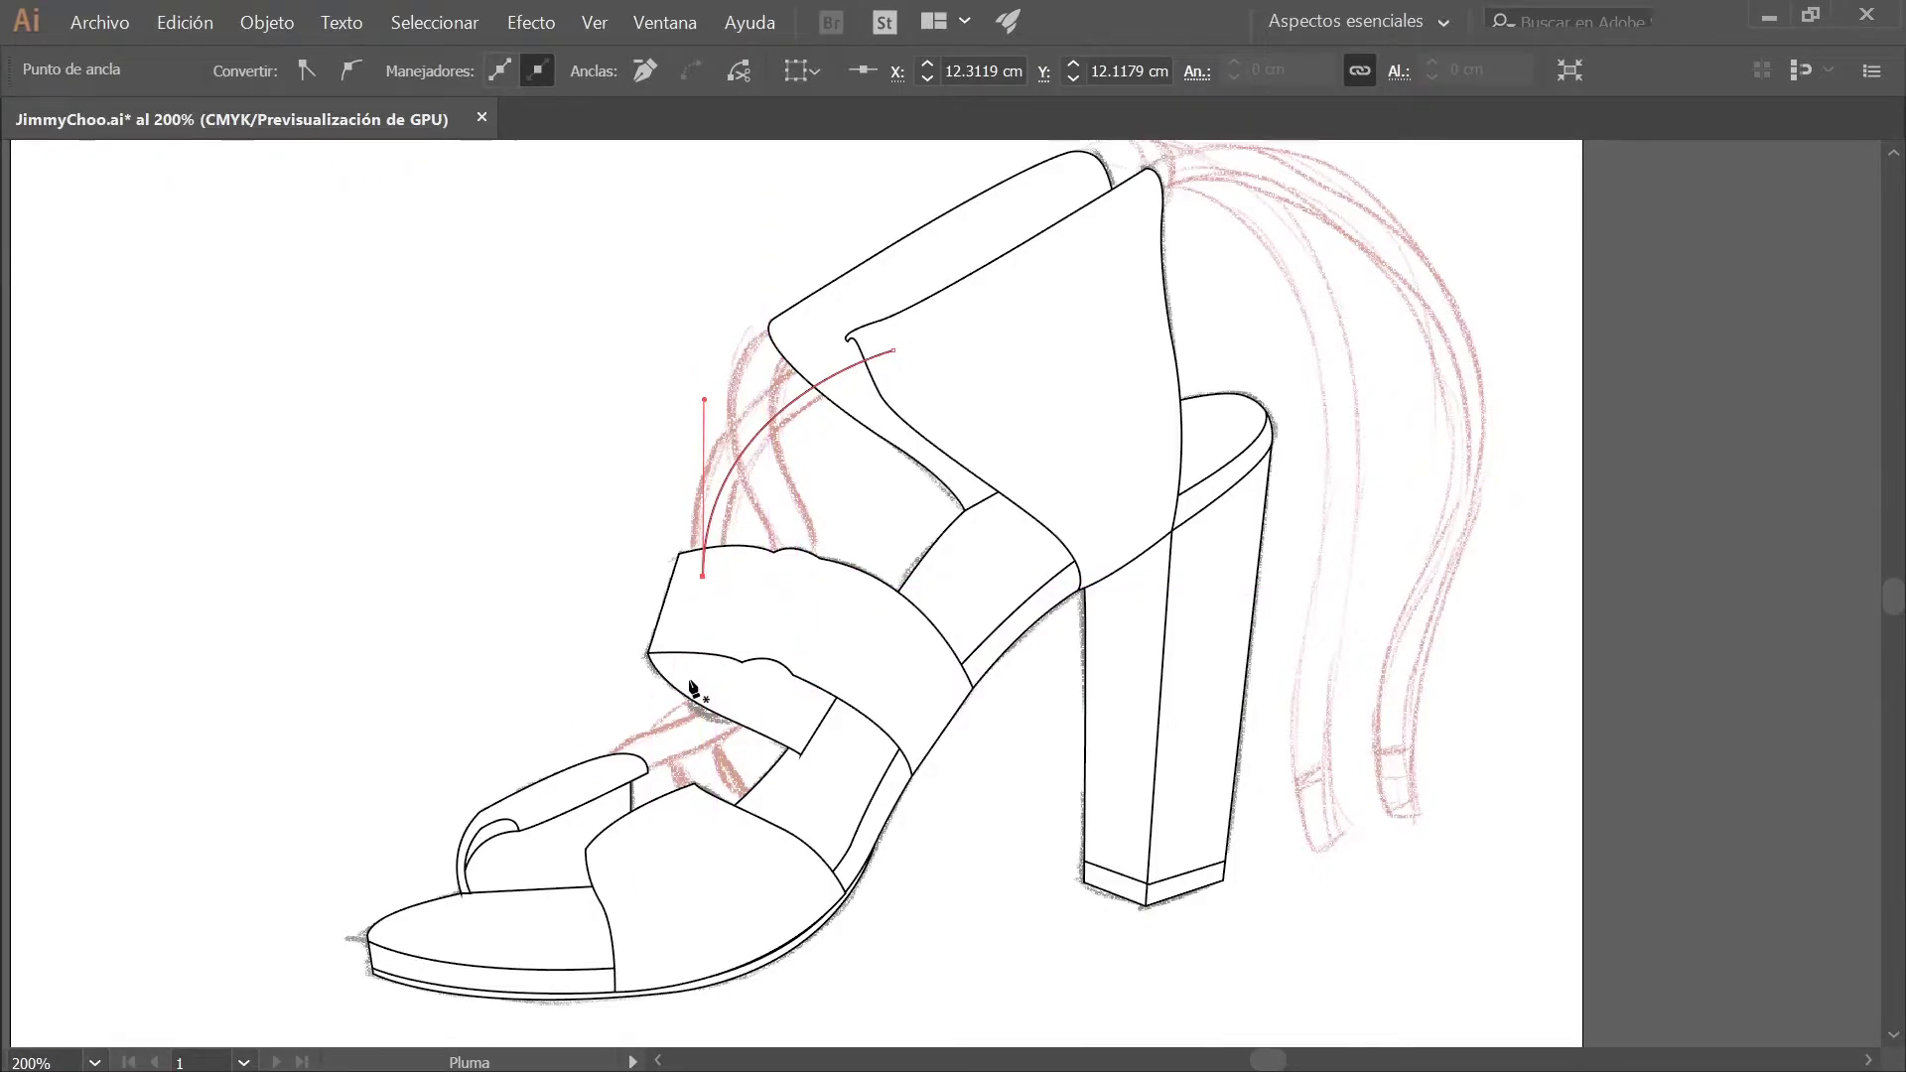
key(Delete)
key(v)
click(66, 390)
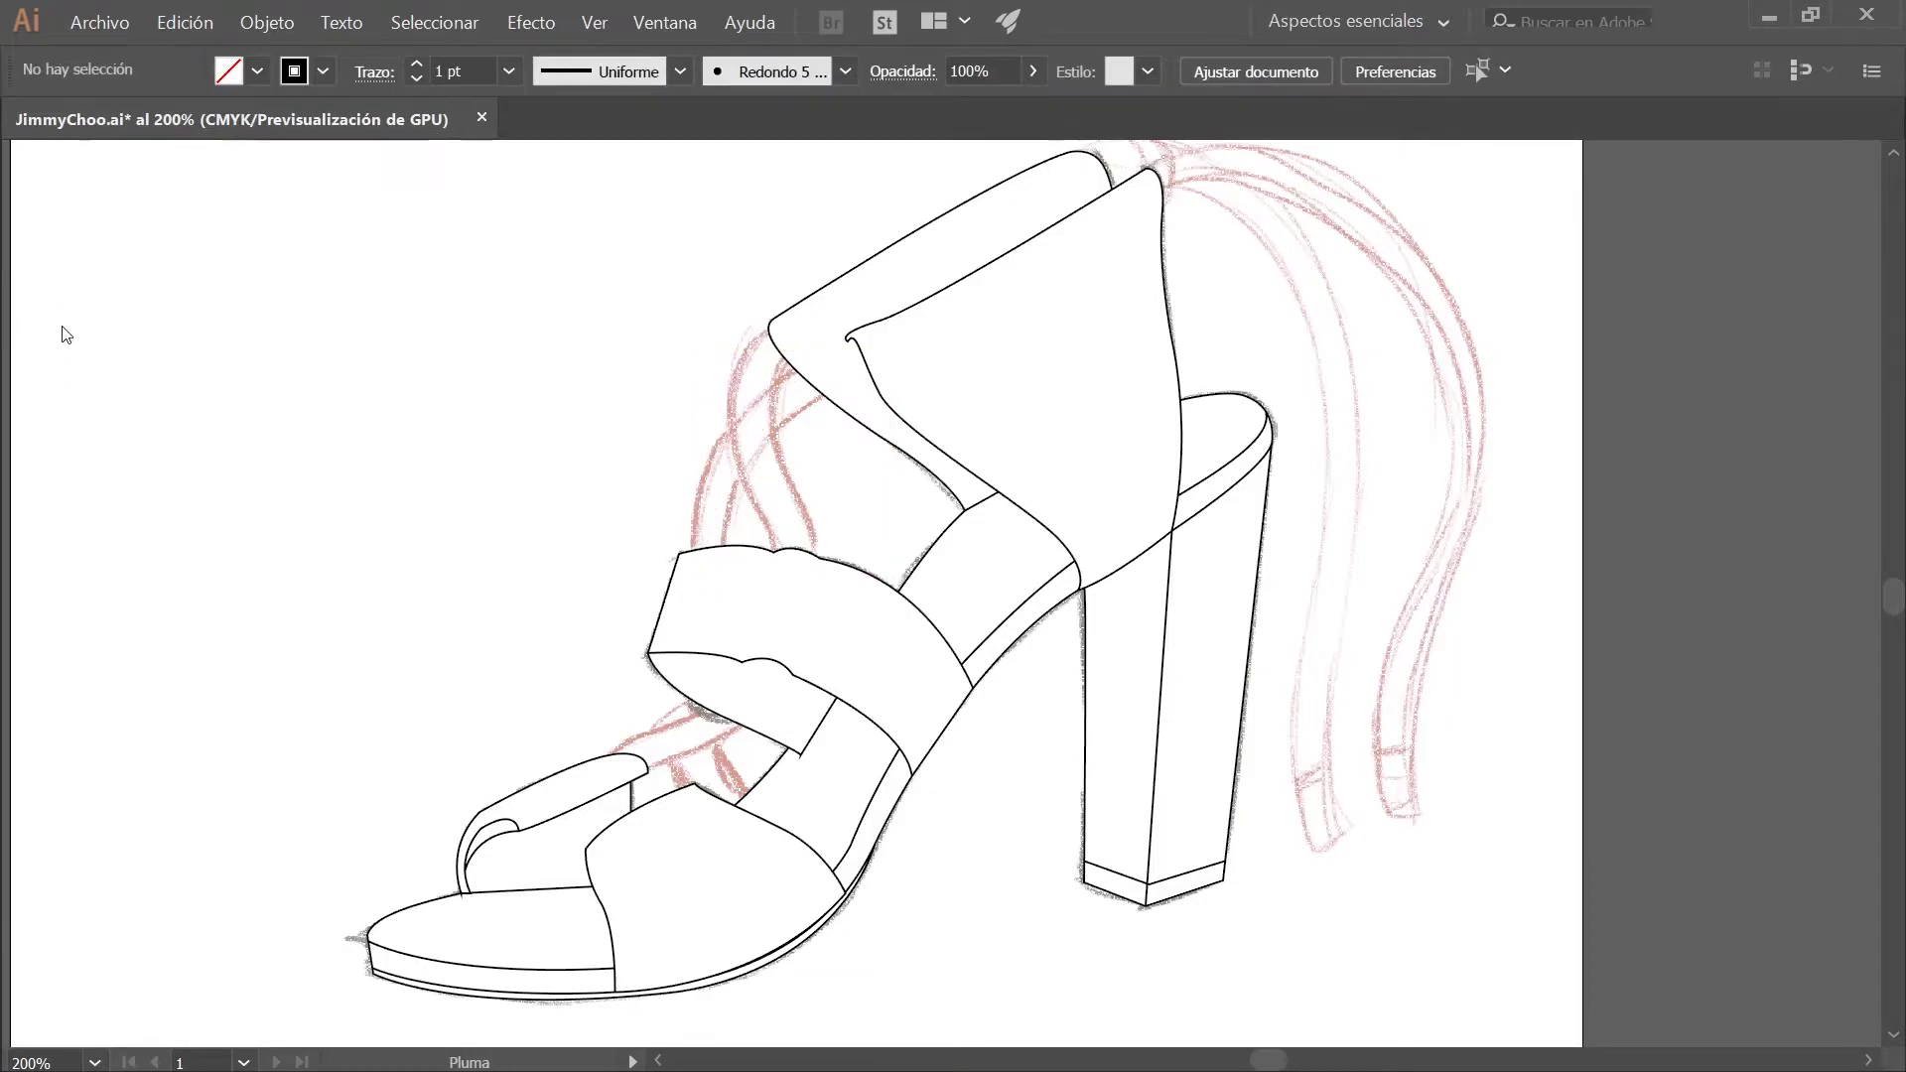
Draw two curved lace paths, one at the cuff's front corner and one from the midfoot strap to the forefoot panel
click(806, 322)
drag(754, 455, 775, 551)
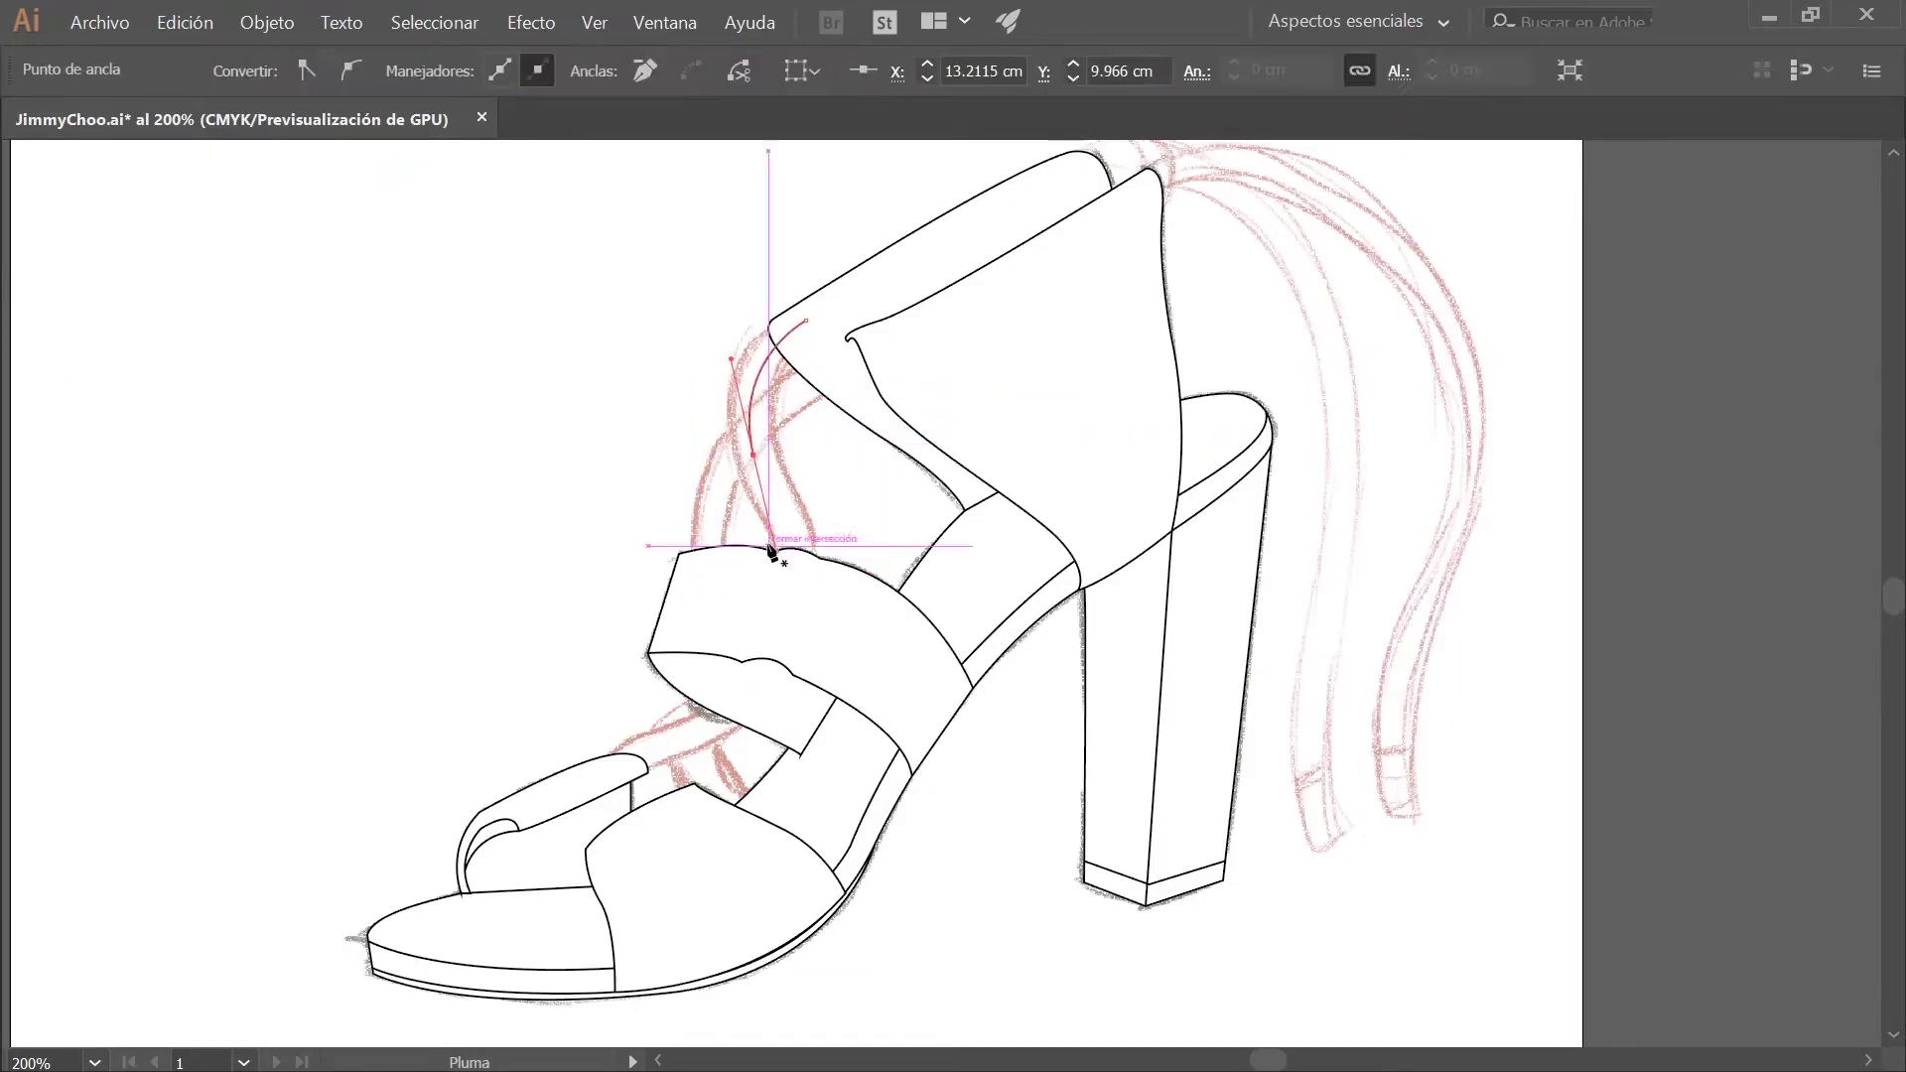
click(715, 695)
drag(706, 823, 795, 884)
Apply the twisted-rope brush to both lace paths
key(v)
click(1517, 707)
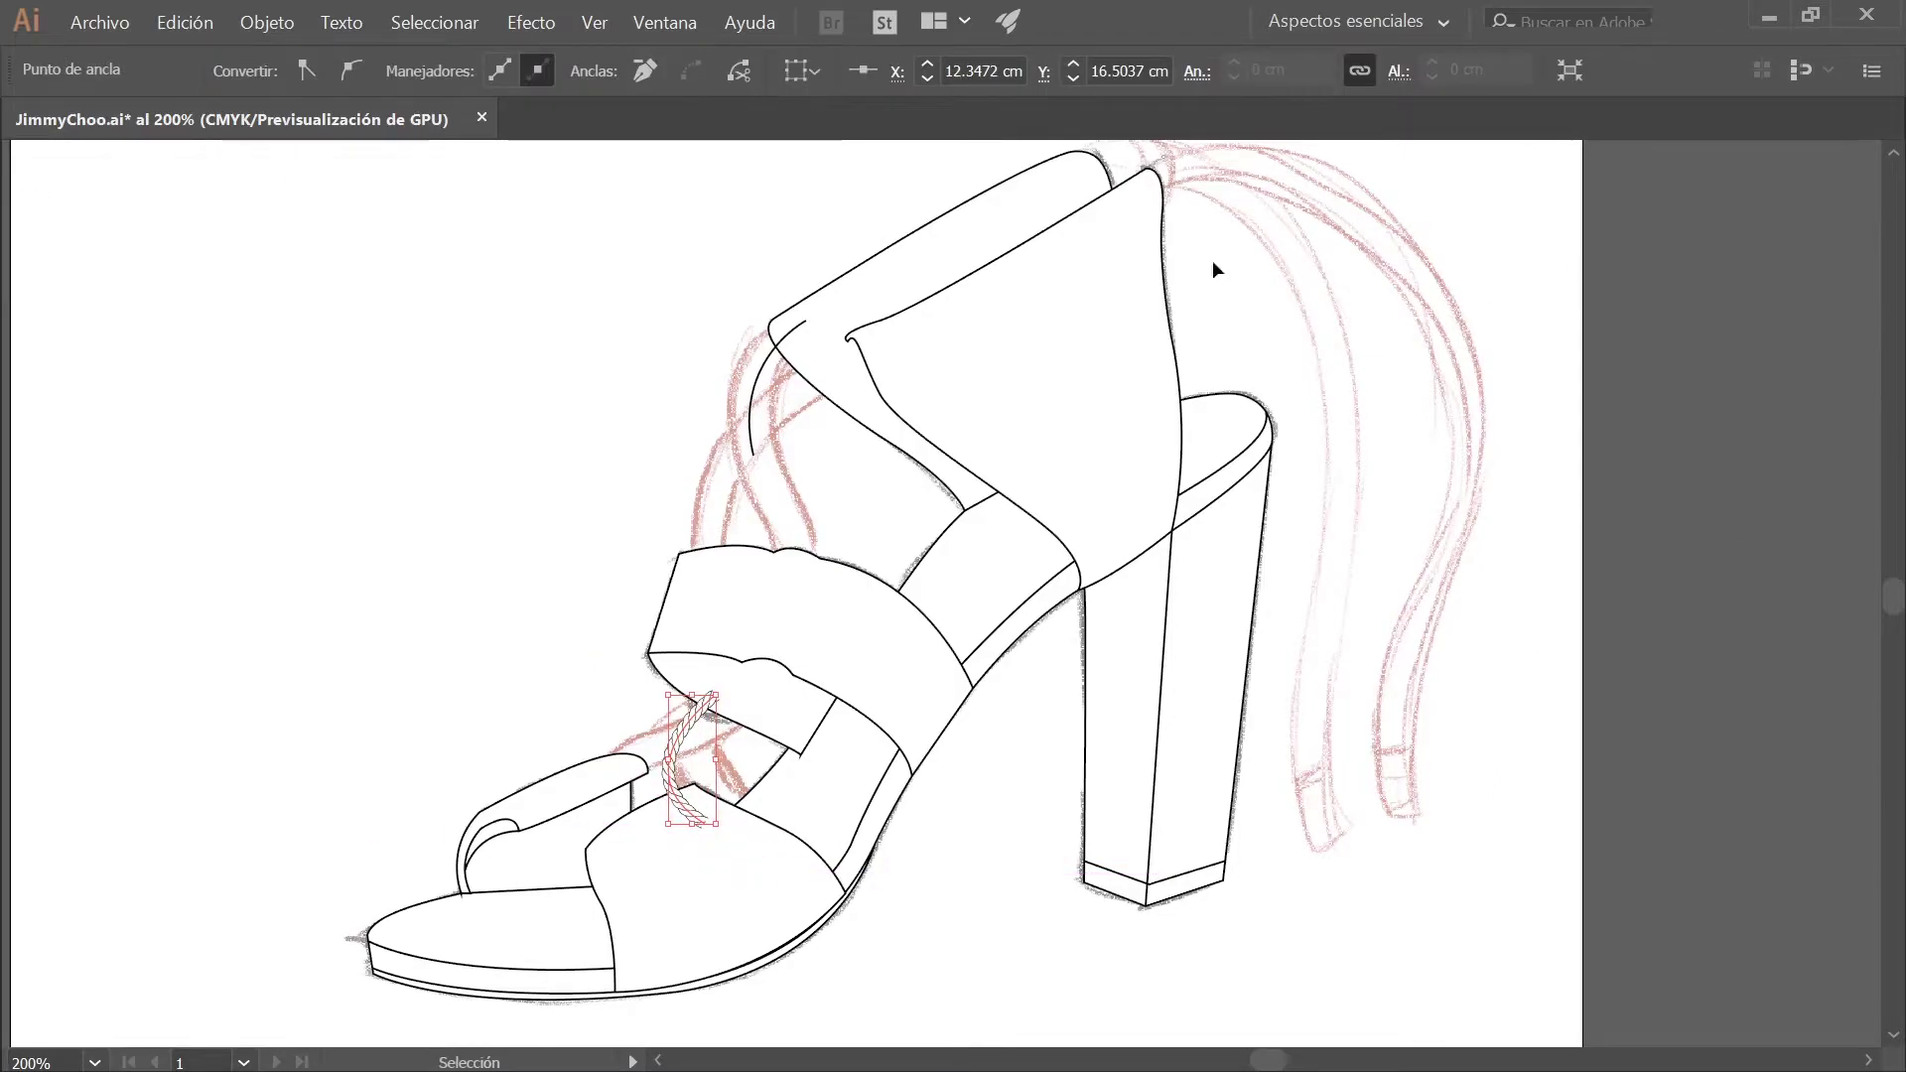
click(752, 402)
click(1815, 453)
Set the stroke weight of both rope laces to 2 pt
shift+click(671, 752)
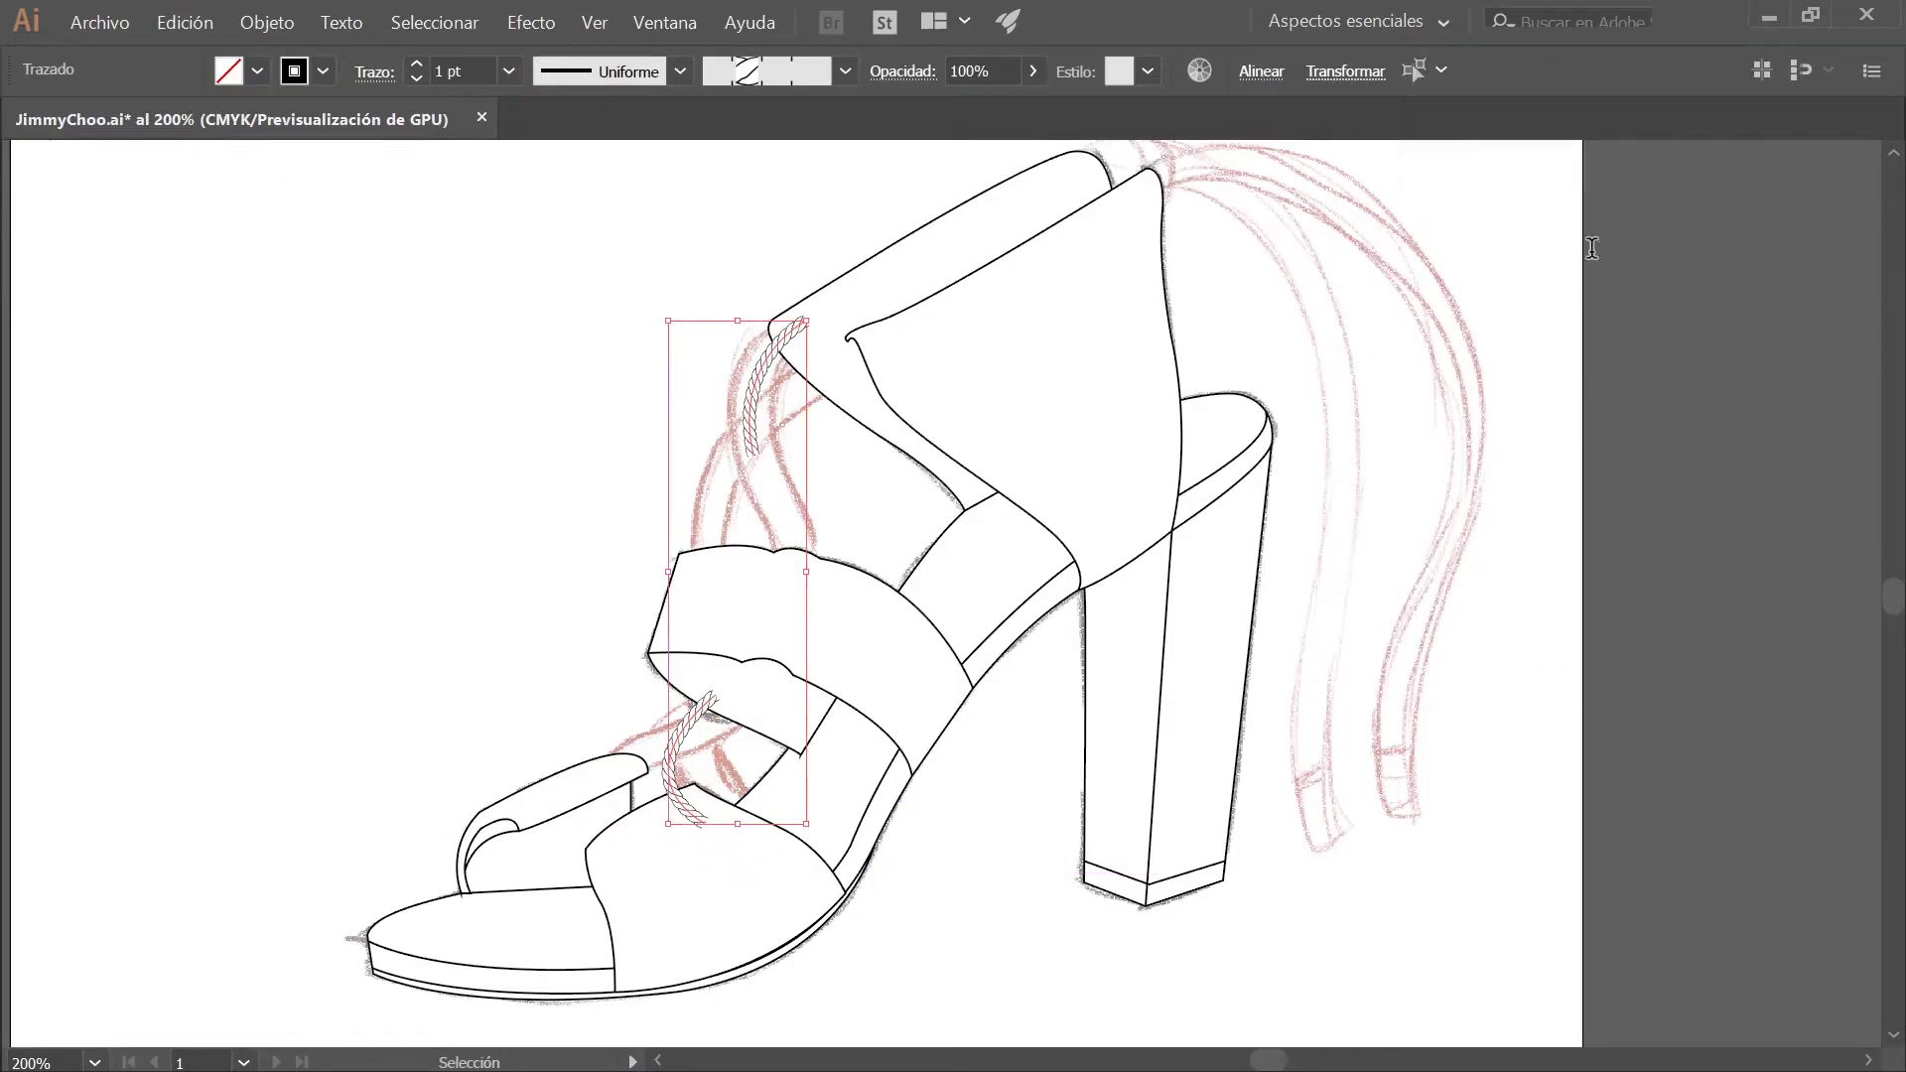
click(1623, 248)
text(2.5)
key(Return)
text(2)
key(Return)
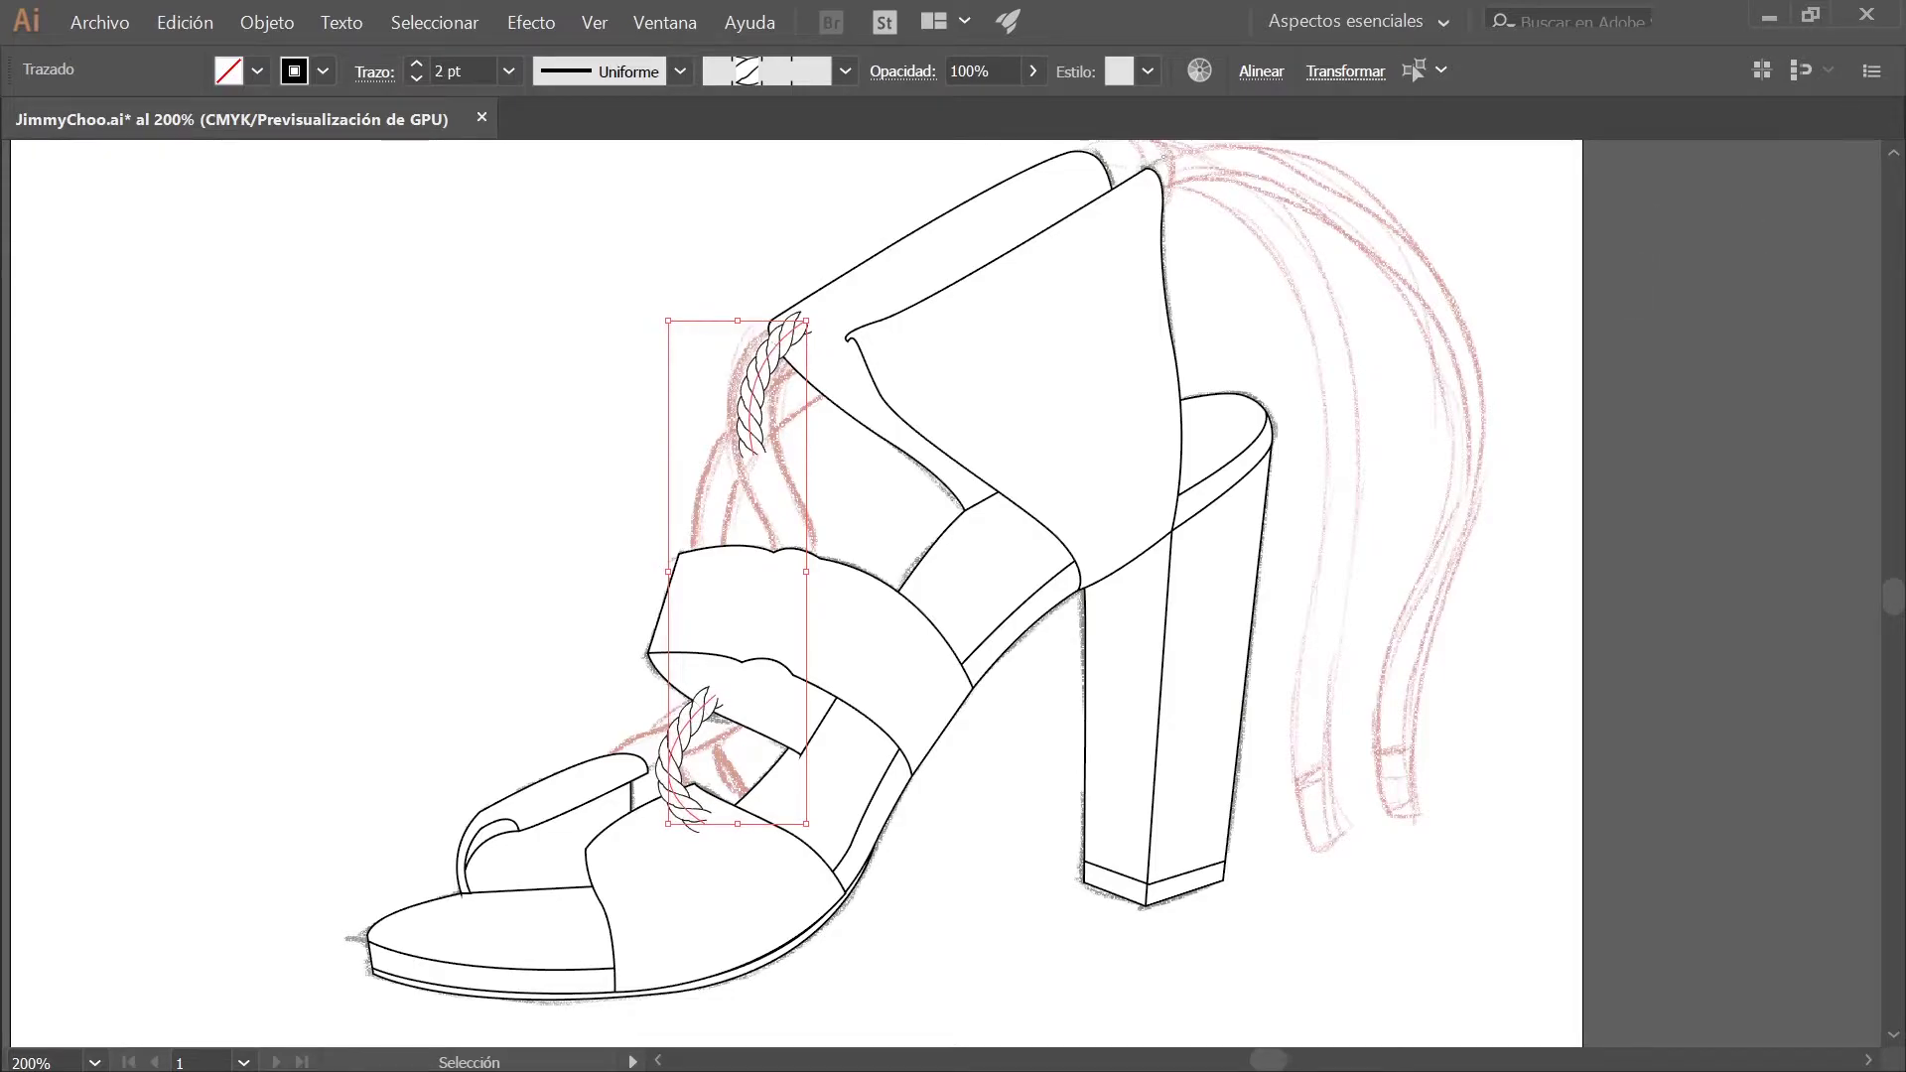
click(70, 320)
Send both rope laces behind the sandal's straps and panels
key(p)
key(v)
click(755, 385)
shift+click(689, 753)
key(ctrl+shift+bracketleft)
click(70, 327)
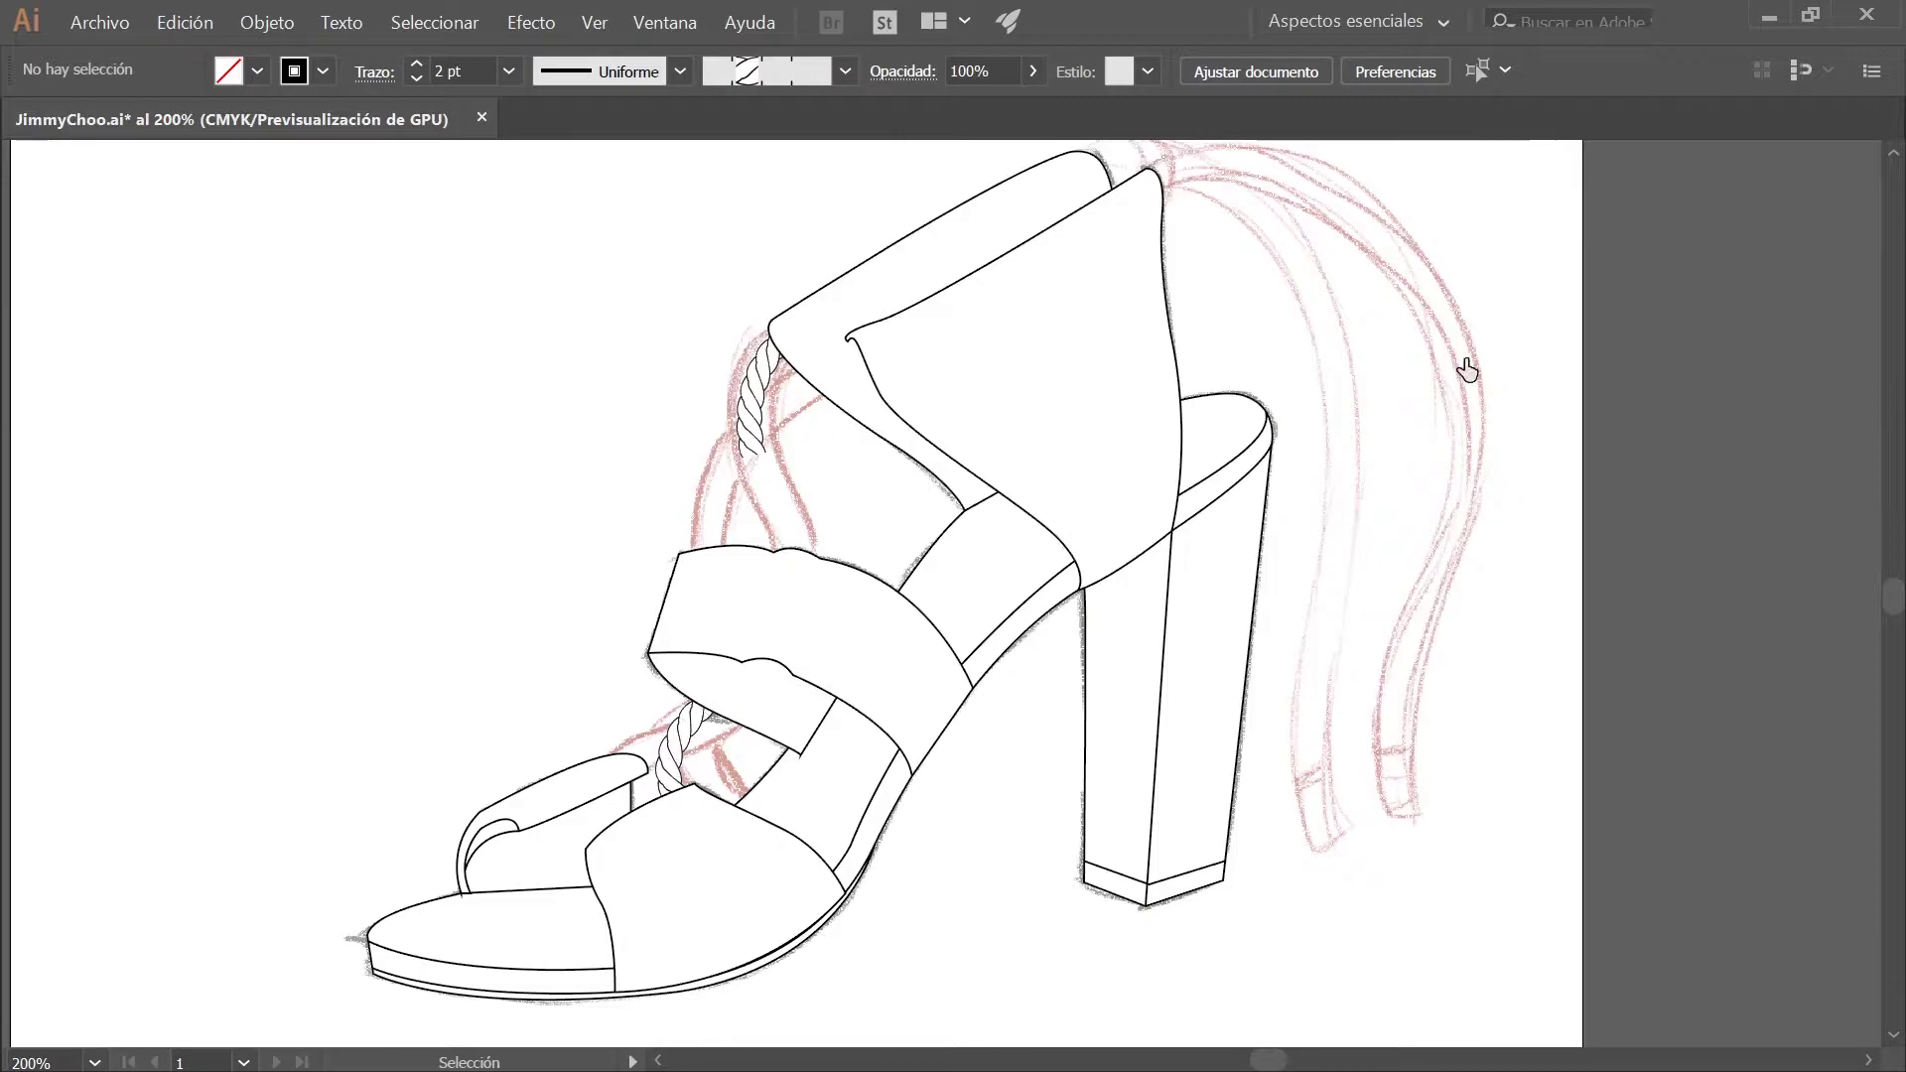
Draw a curved lace path from inside the cuff's top end, arcing over the back and down behind the heel
key(p)
drag(1225, 355, 925, 418)
click(771, 239)
drag(983, 291, 1064, 415)
drag(1033, 637, 1026, 889)
key(v)
click(1510, 761)
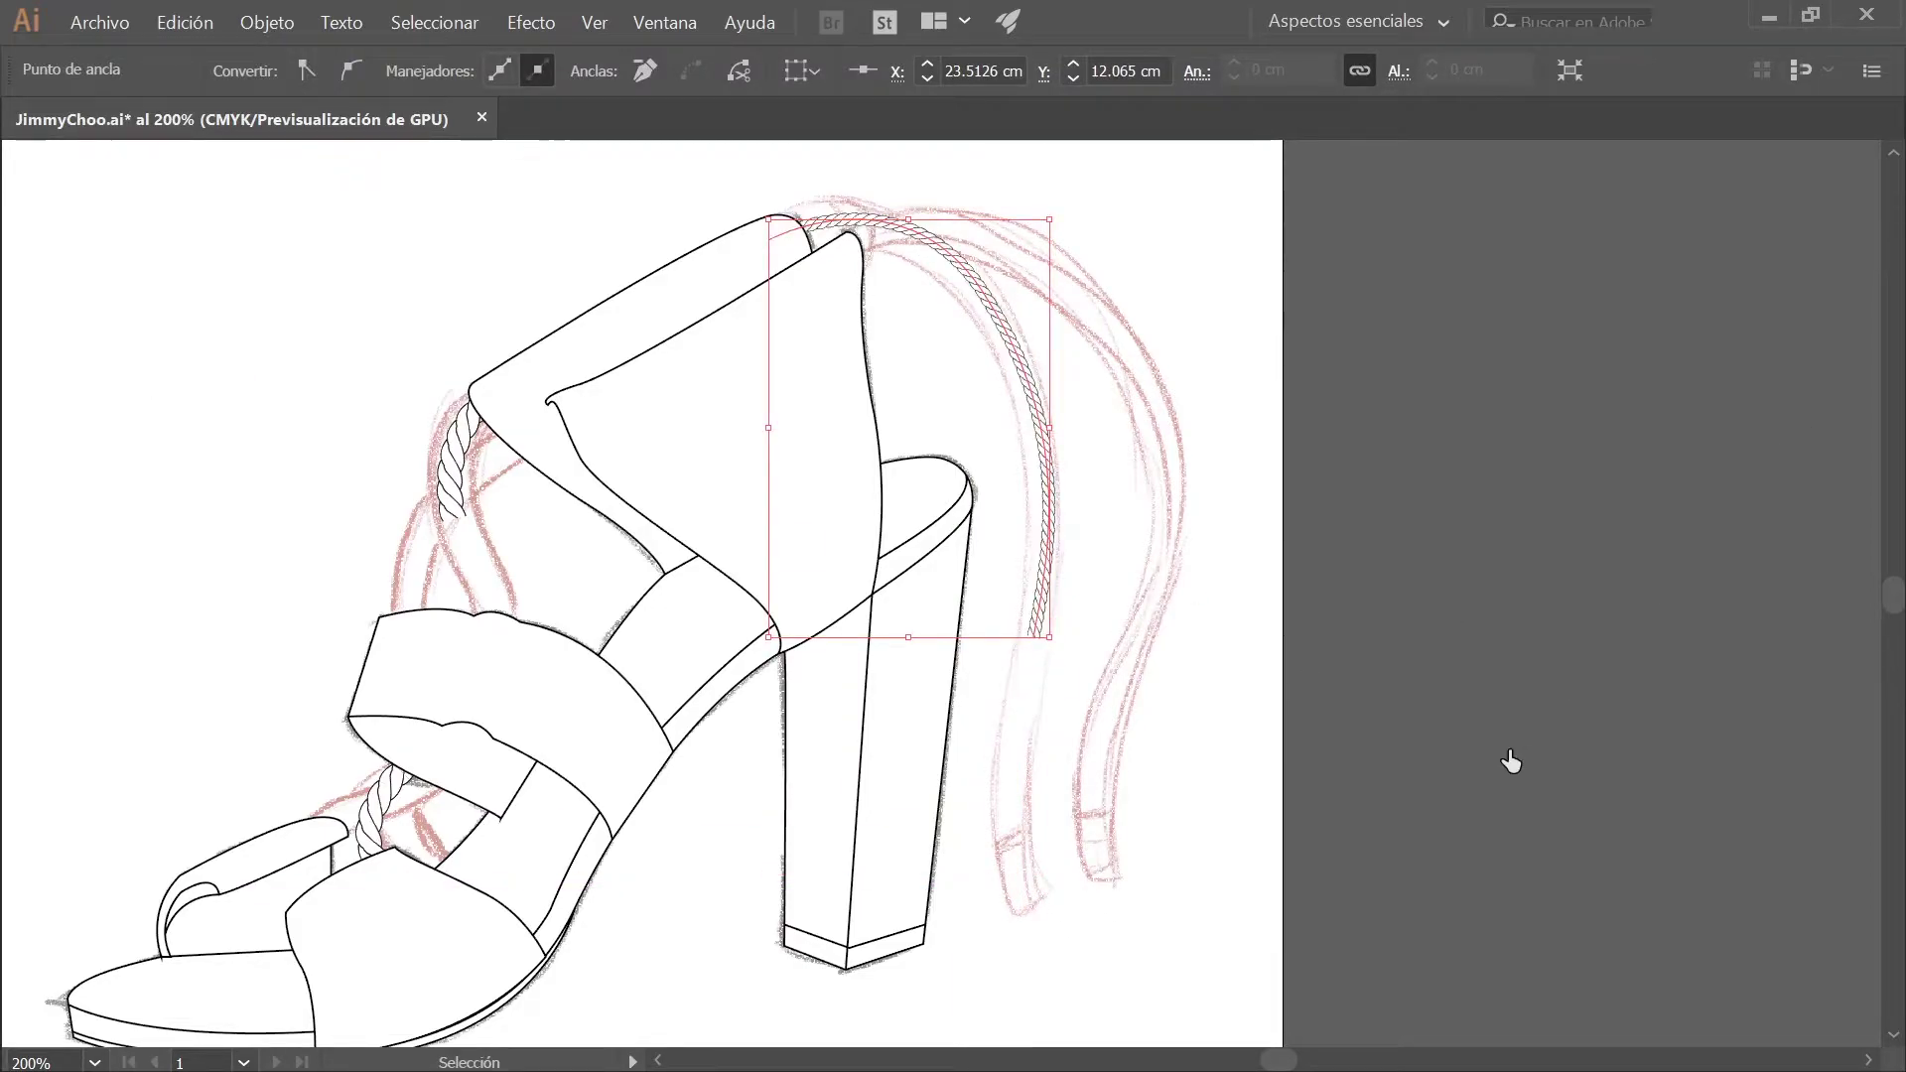
Thicken the hanging lace's rope stroke to 2 pt and group it behind the cuff with the two front rope laces
click(1074, 154)
click(1111, 248)
click(1024, 364)
shift+click(453, 462)
shift+click(391, 779)
key(ctrl+g)
key(a)
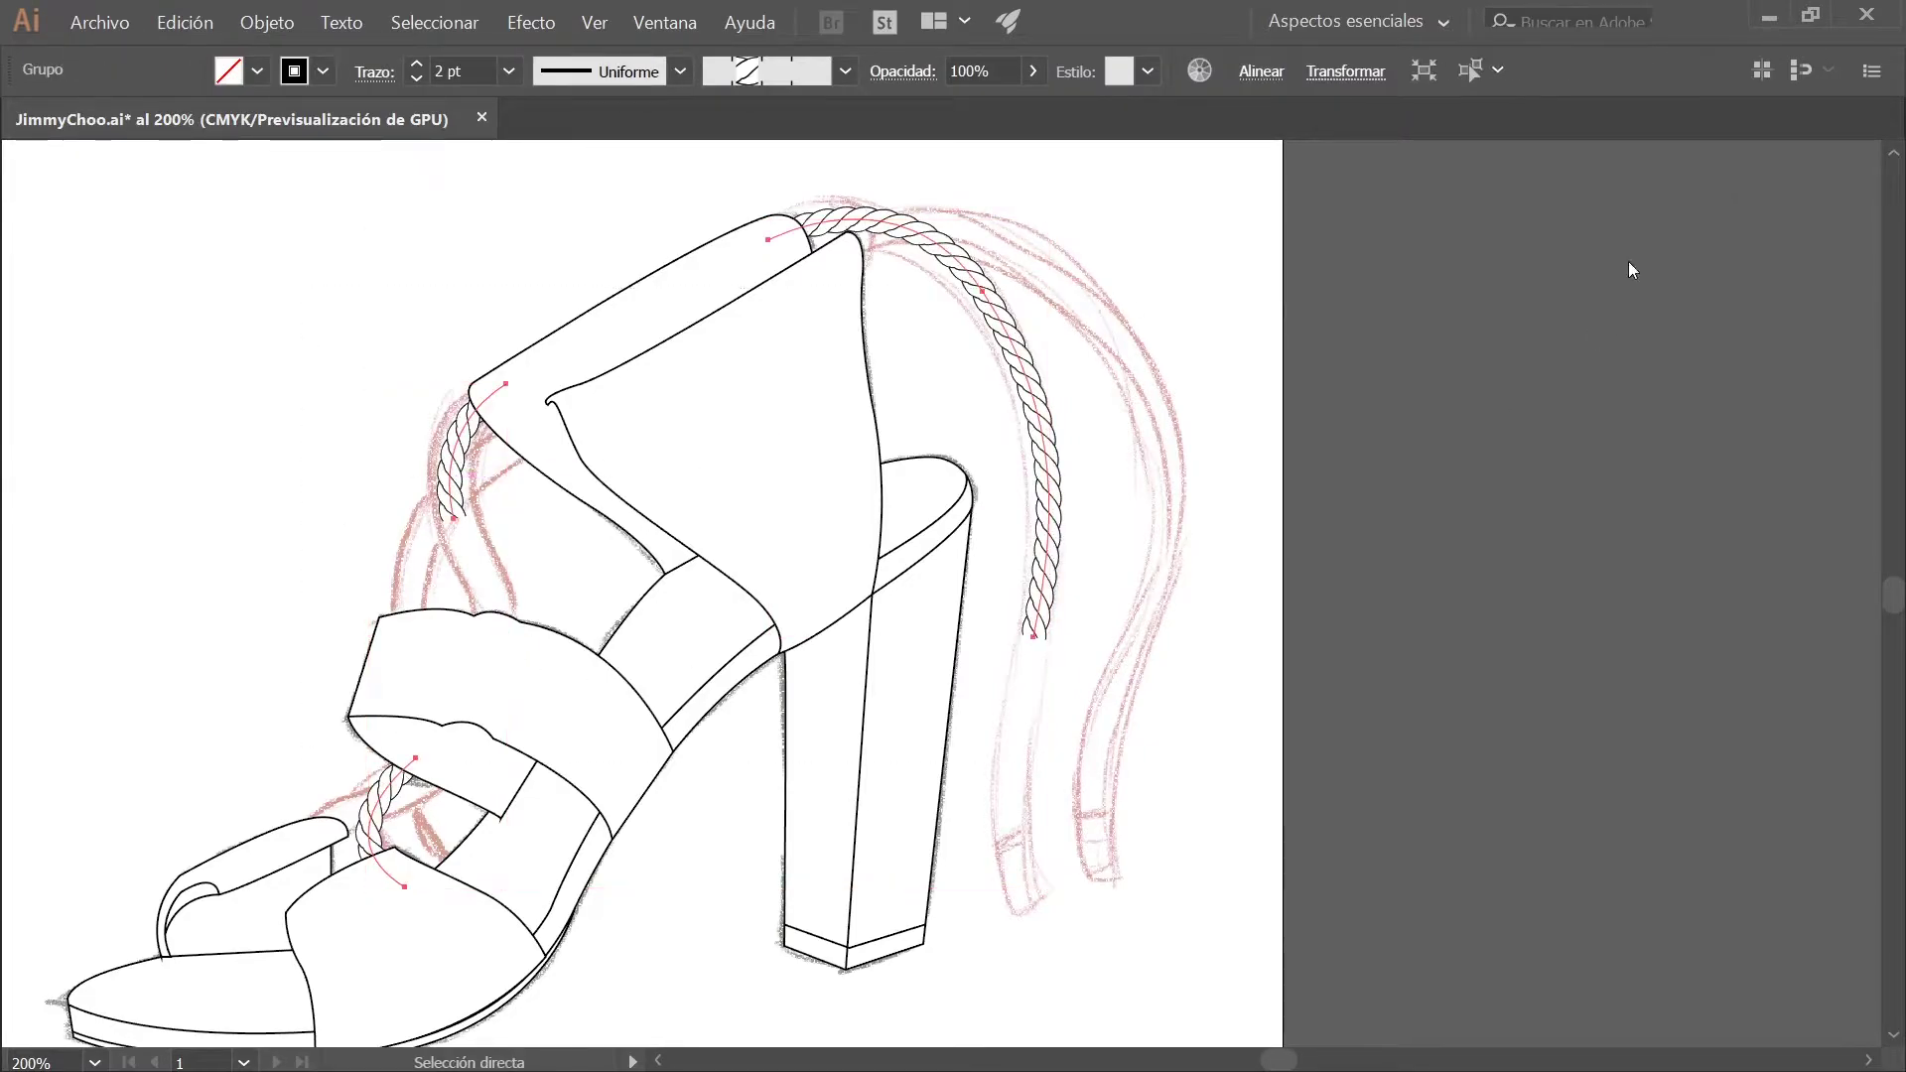
Extend the hanging rope lace from its lower endpoint down to the sketched lace tip beside the heel
click(1561, 278)
key(p)
key(space)
drag(1123, 398, 1258, 327)
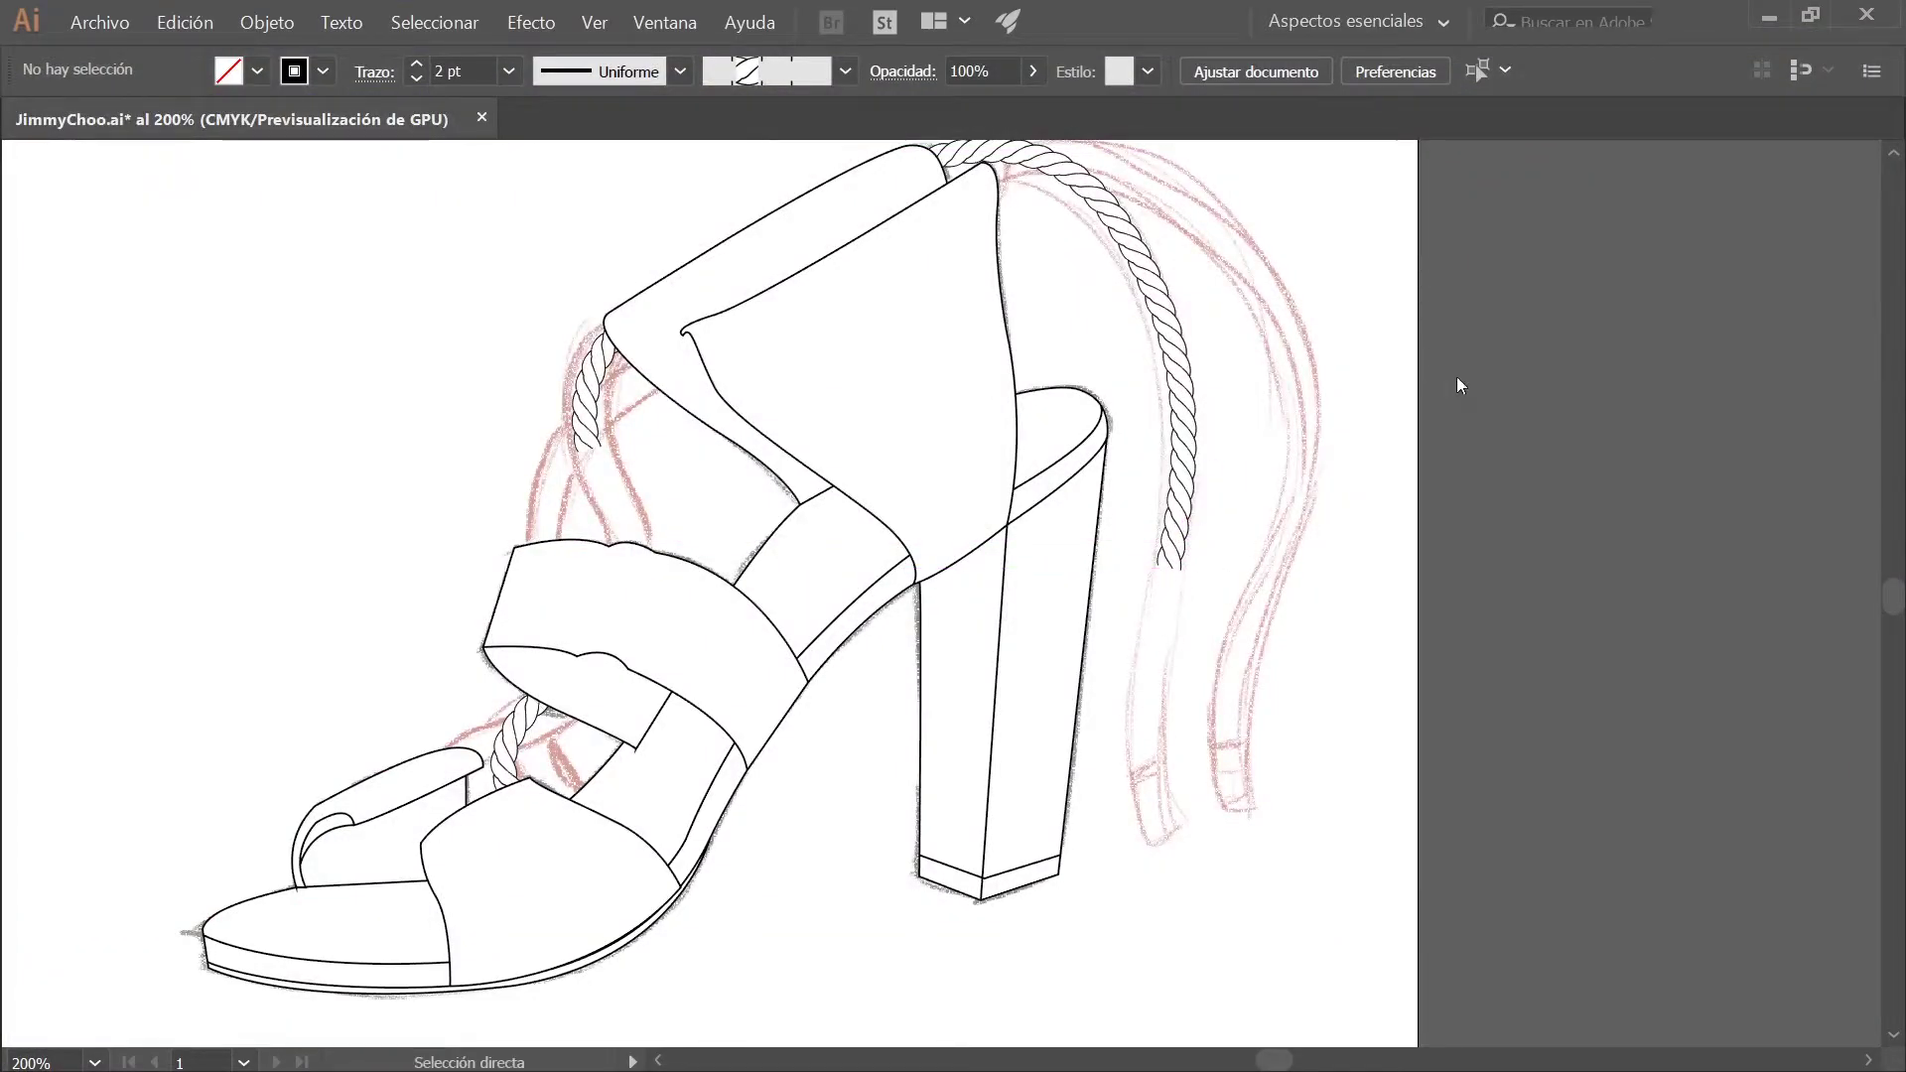
click(1182, 392)
click(81, 348)
click(1168, 568)
drag(1149, 802, 1164, 888)
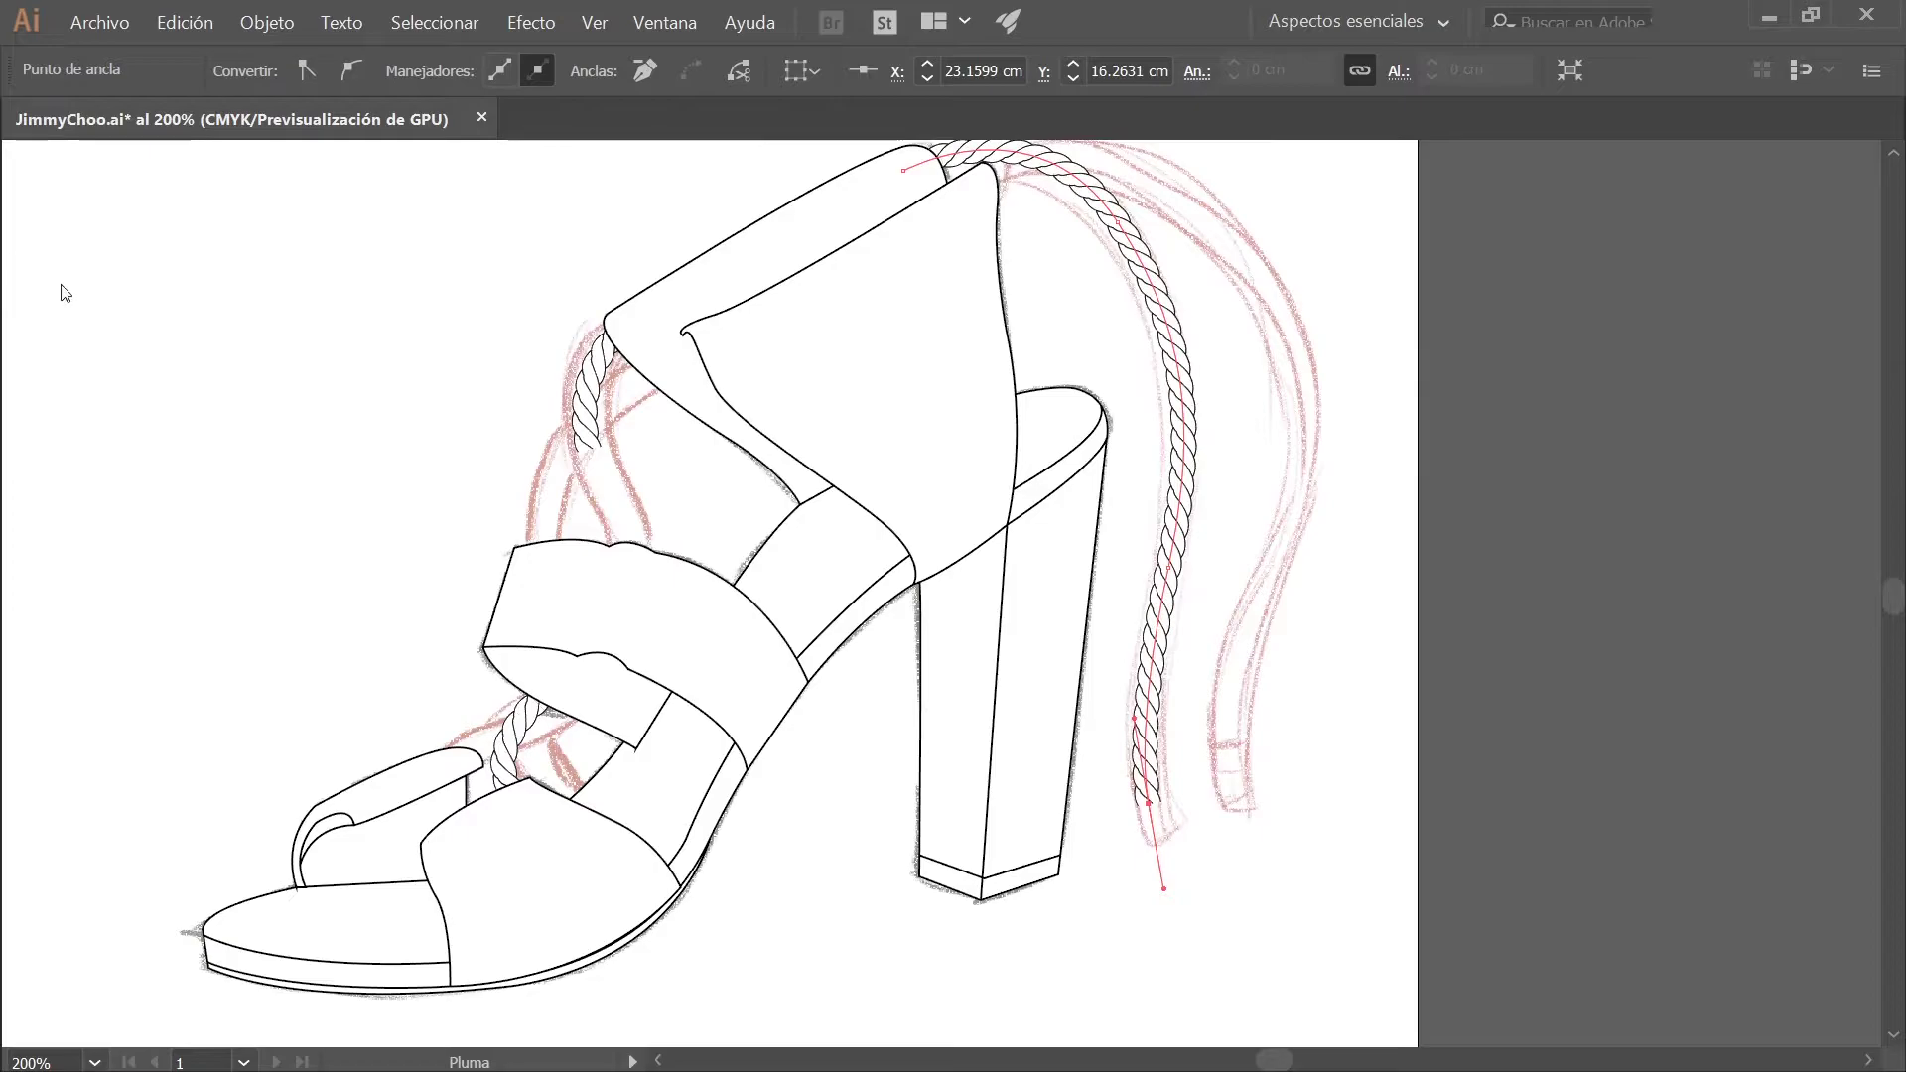
Draw a curved lace path with the basic stroke from the cuff's front flap down behind the midfoot strap
click(41, 271)
click(508, 320)
click(760, 330)
drag(526, 594, 520, 820)
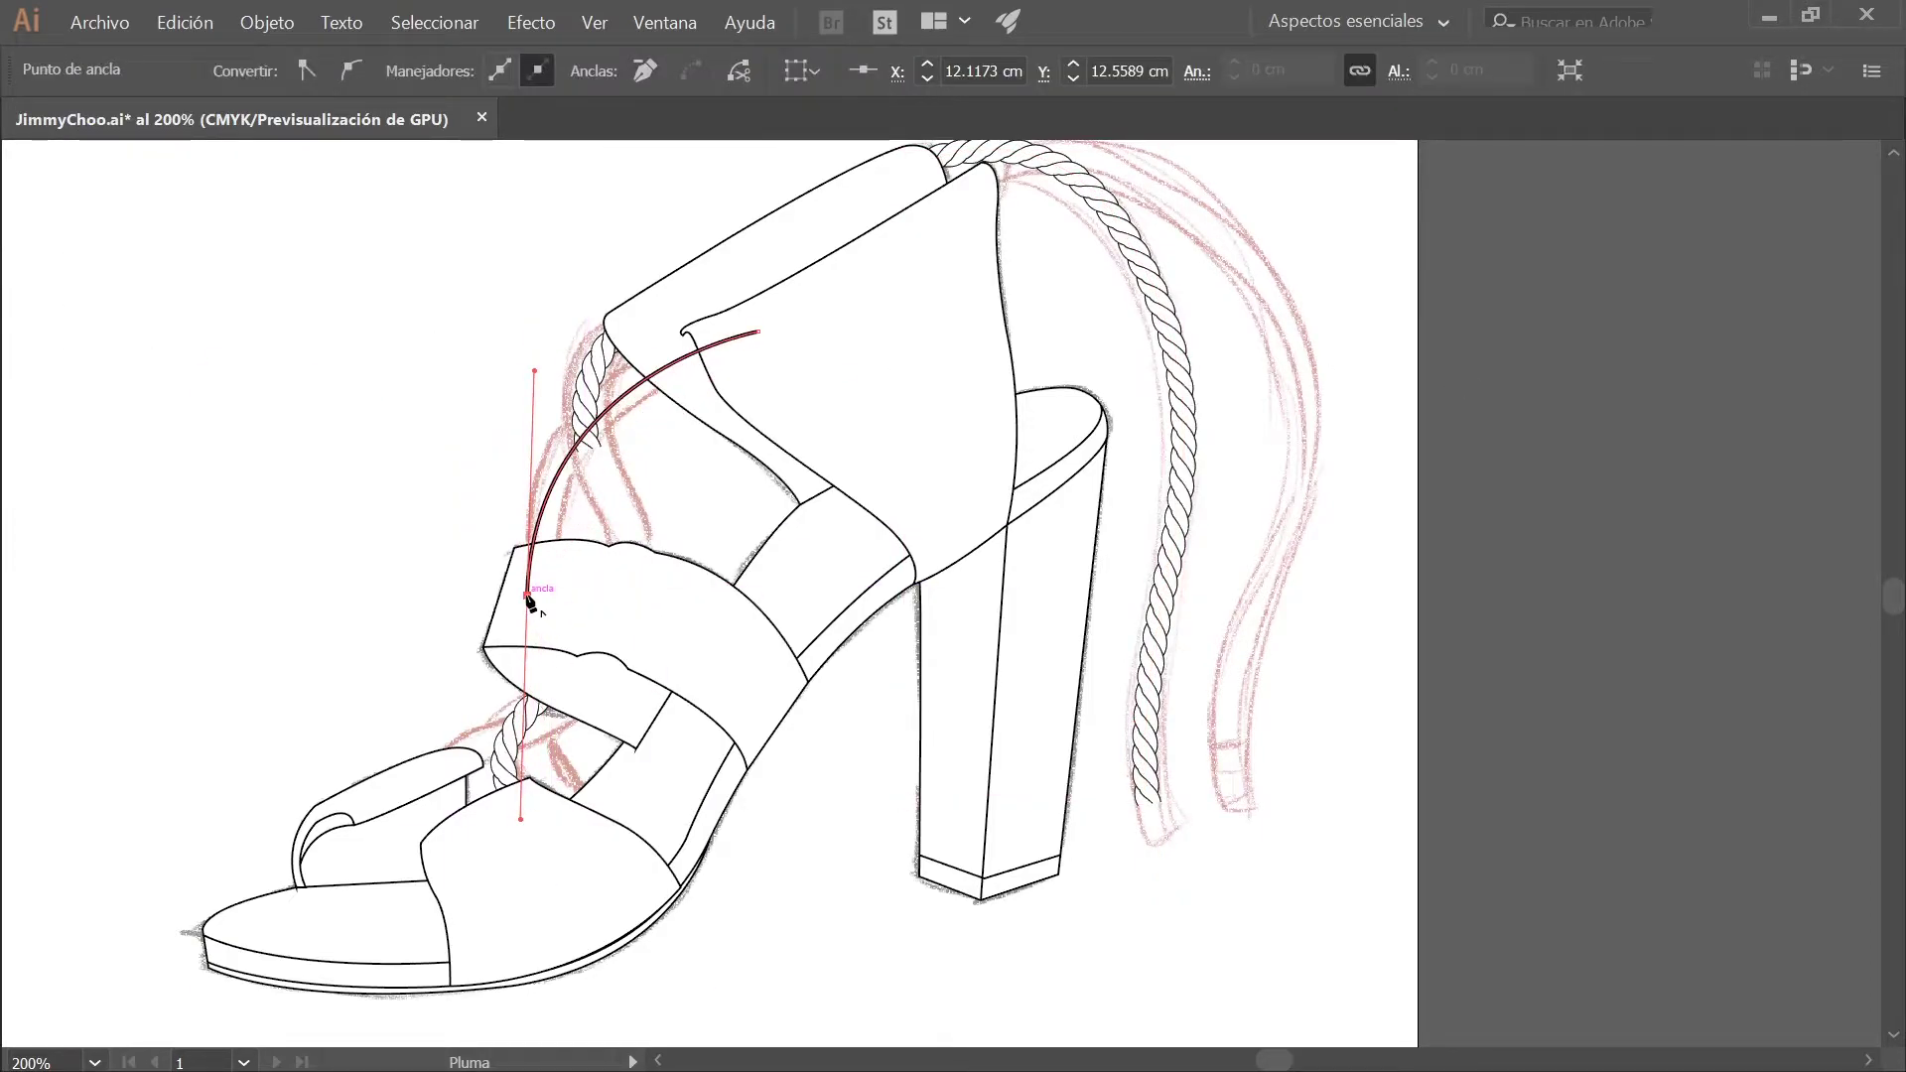
key(Escape)
Draw a lace path from the front crossing through the midfoot strap to the toe panel, plus a short one inside the toe opening
click(580, 422)
drag(603, 486, 634, 514)
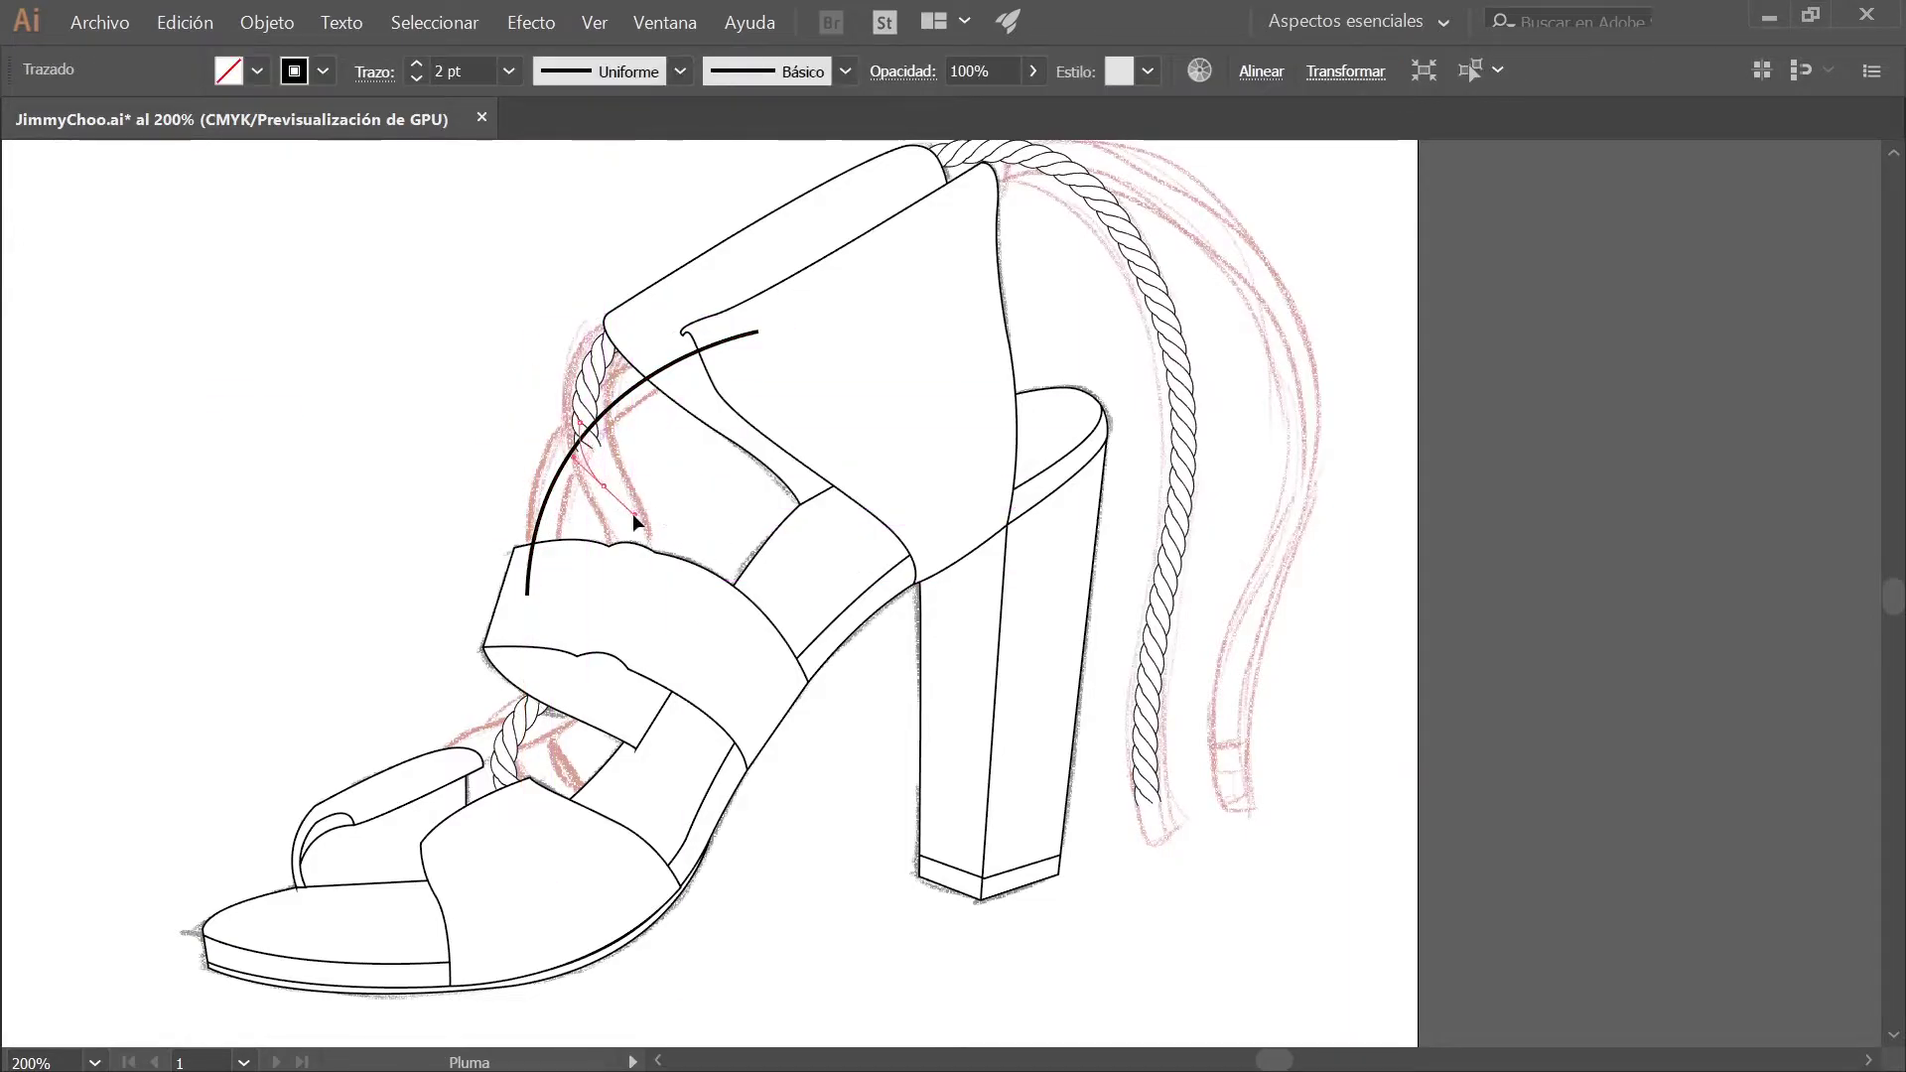
drag(620, 606, 609, 666)
drag(470, 759, 337, 765)
key(Escape)
click(326, 821)
drag(431, 855, 485, 879)
Apply the twisted-rope brush to the three new front lace paths and send them behind the straps and panels
key(v)
shift+click(549, 487)
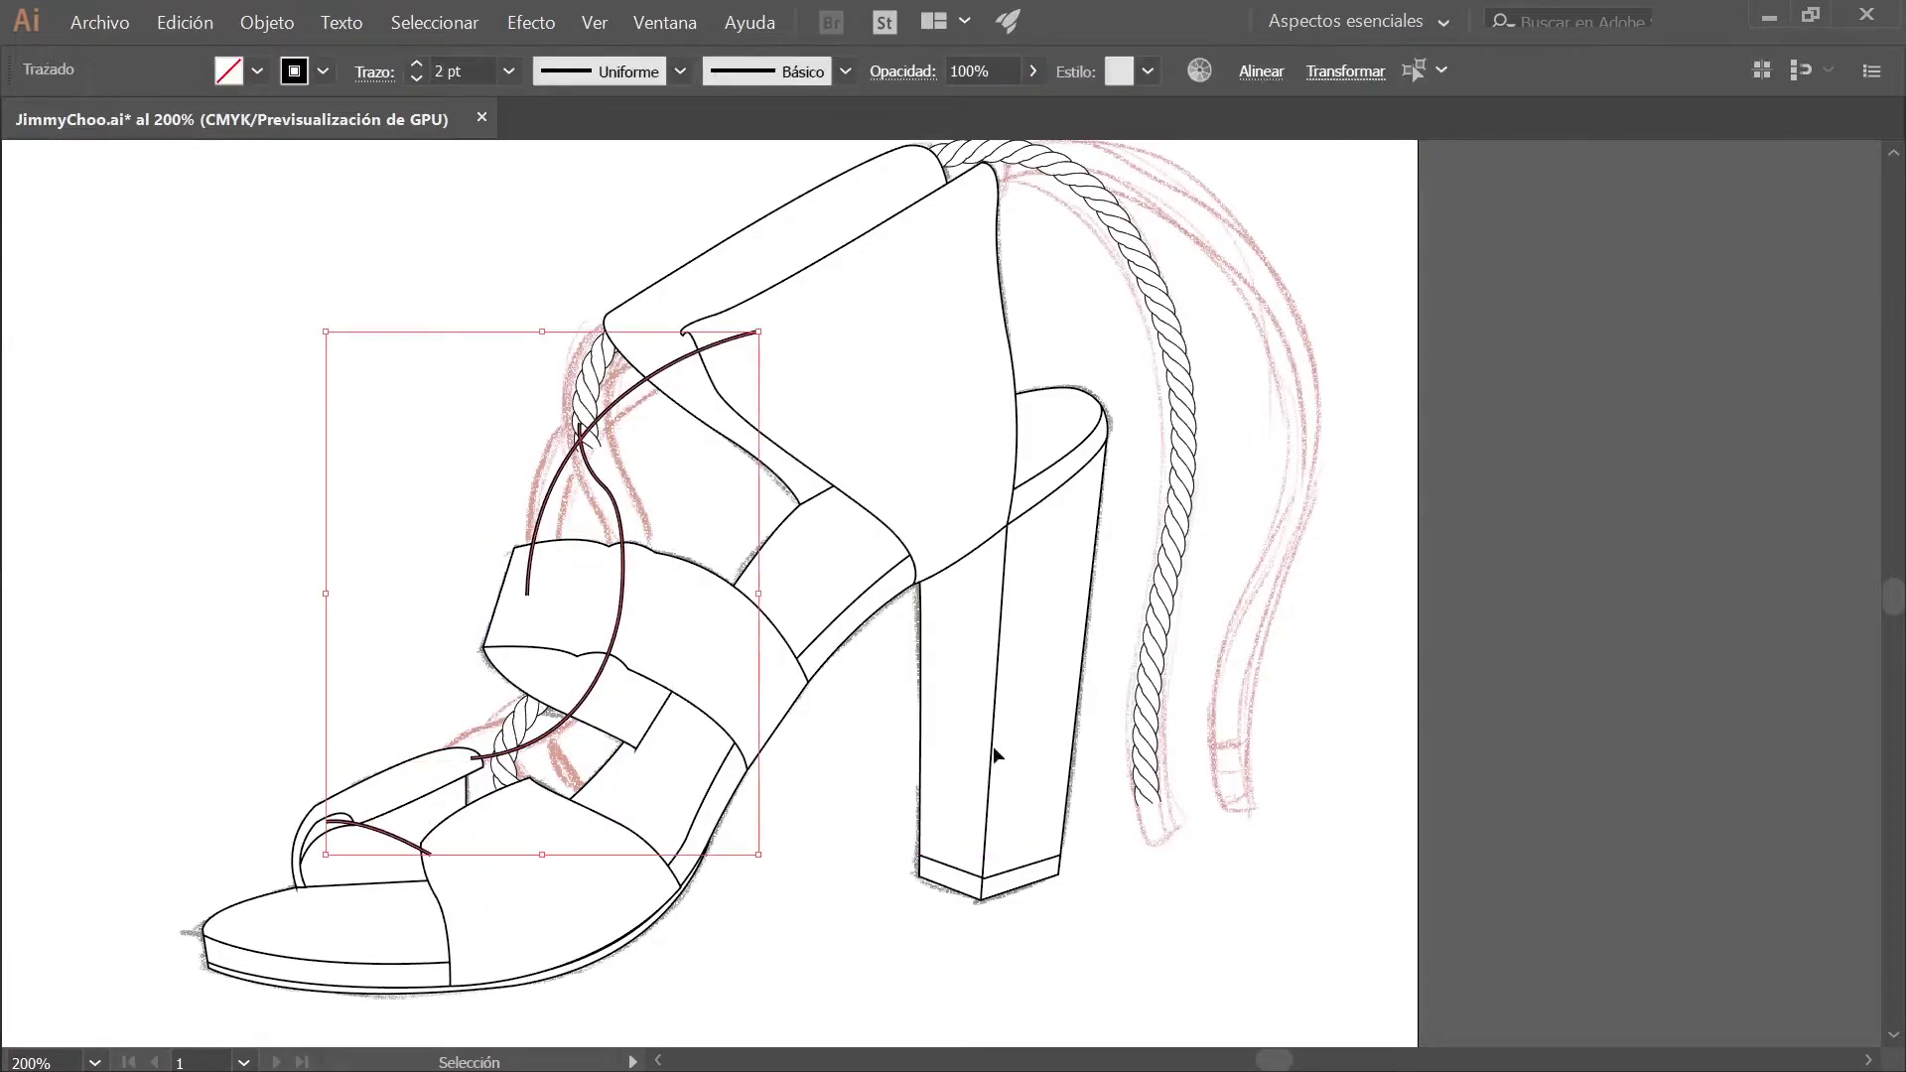
click(1509, 754)
click(417, 65)
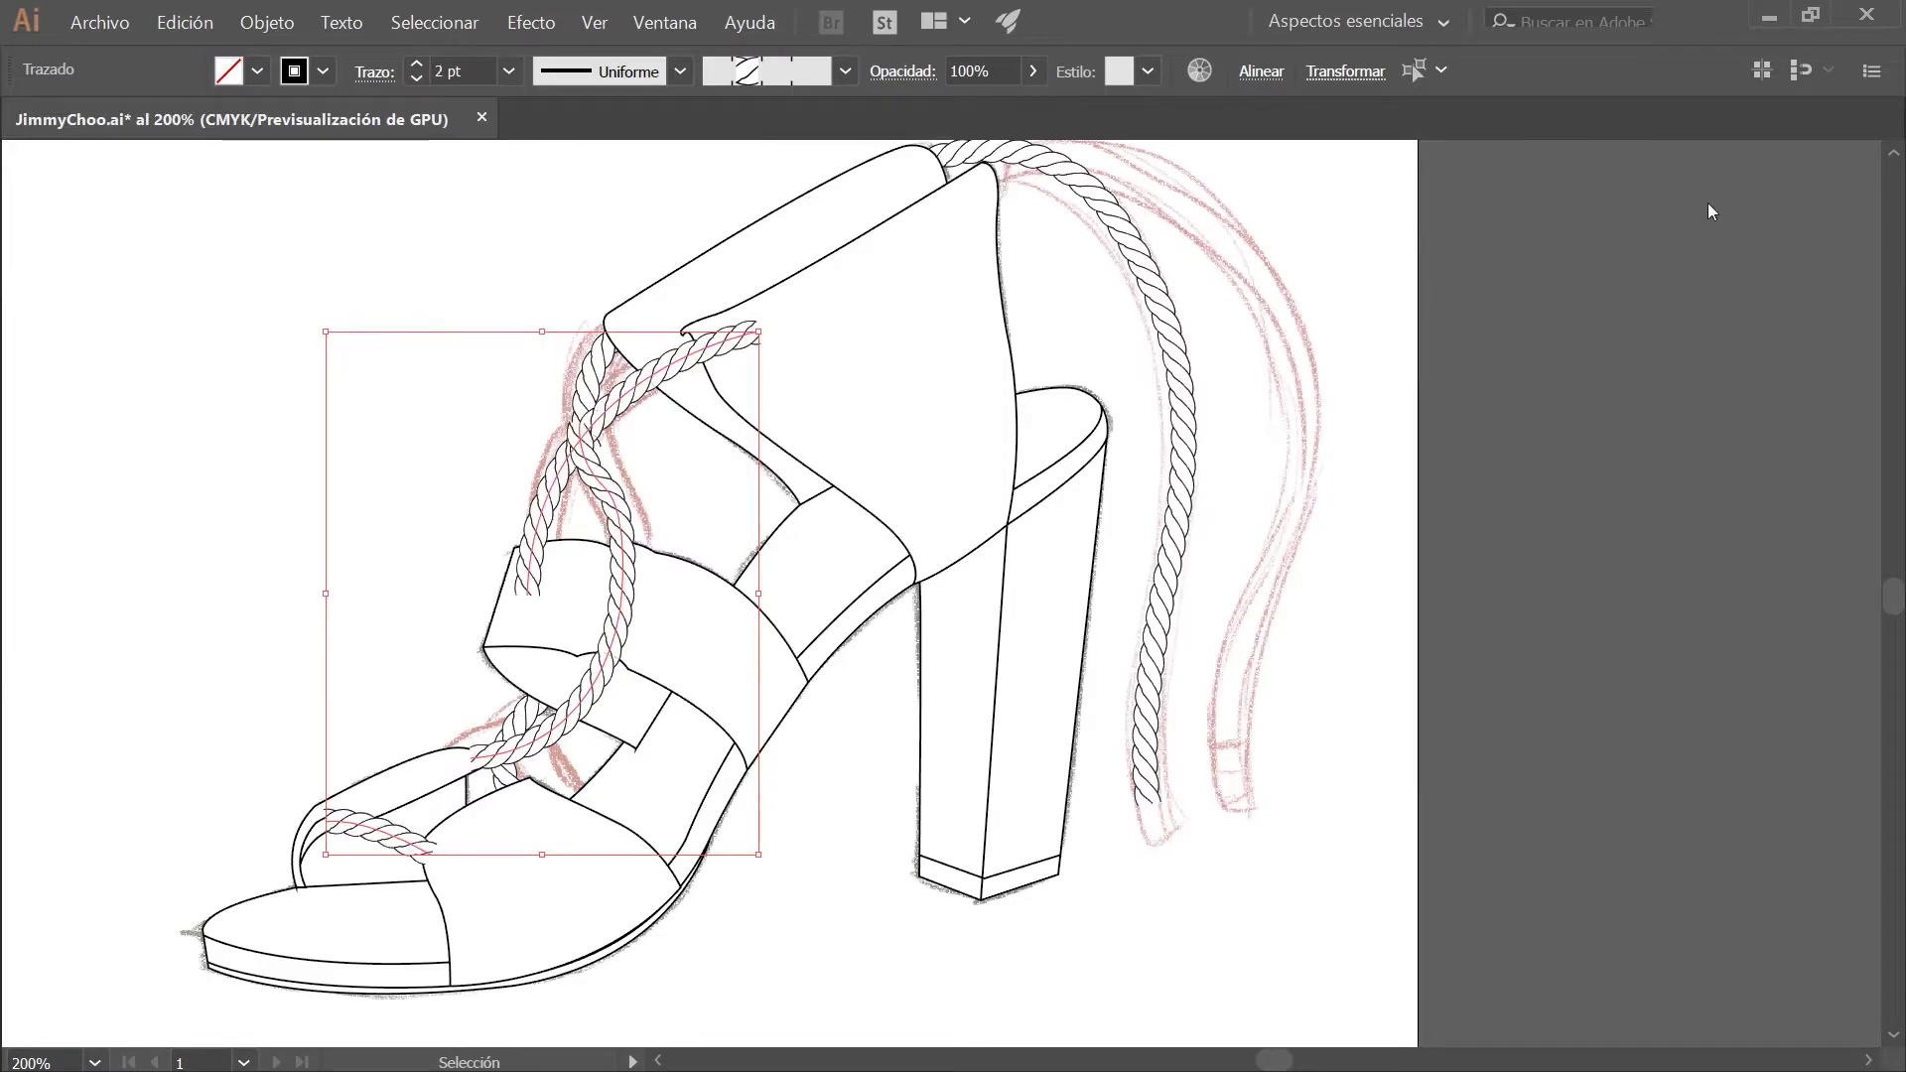
key(ctrl+shift+bracketleft)
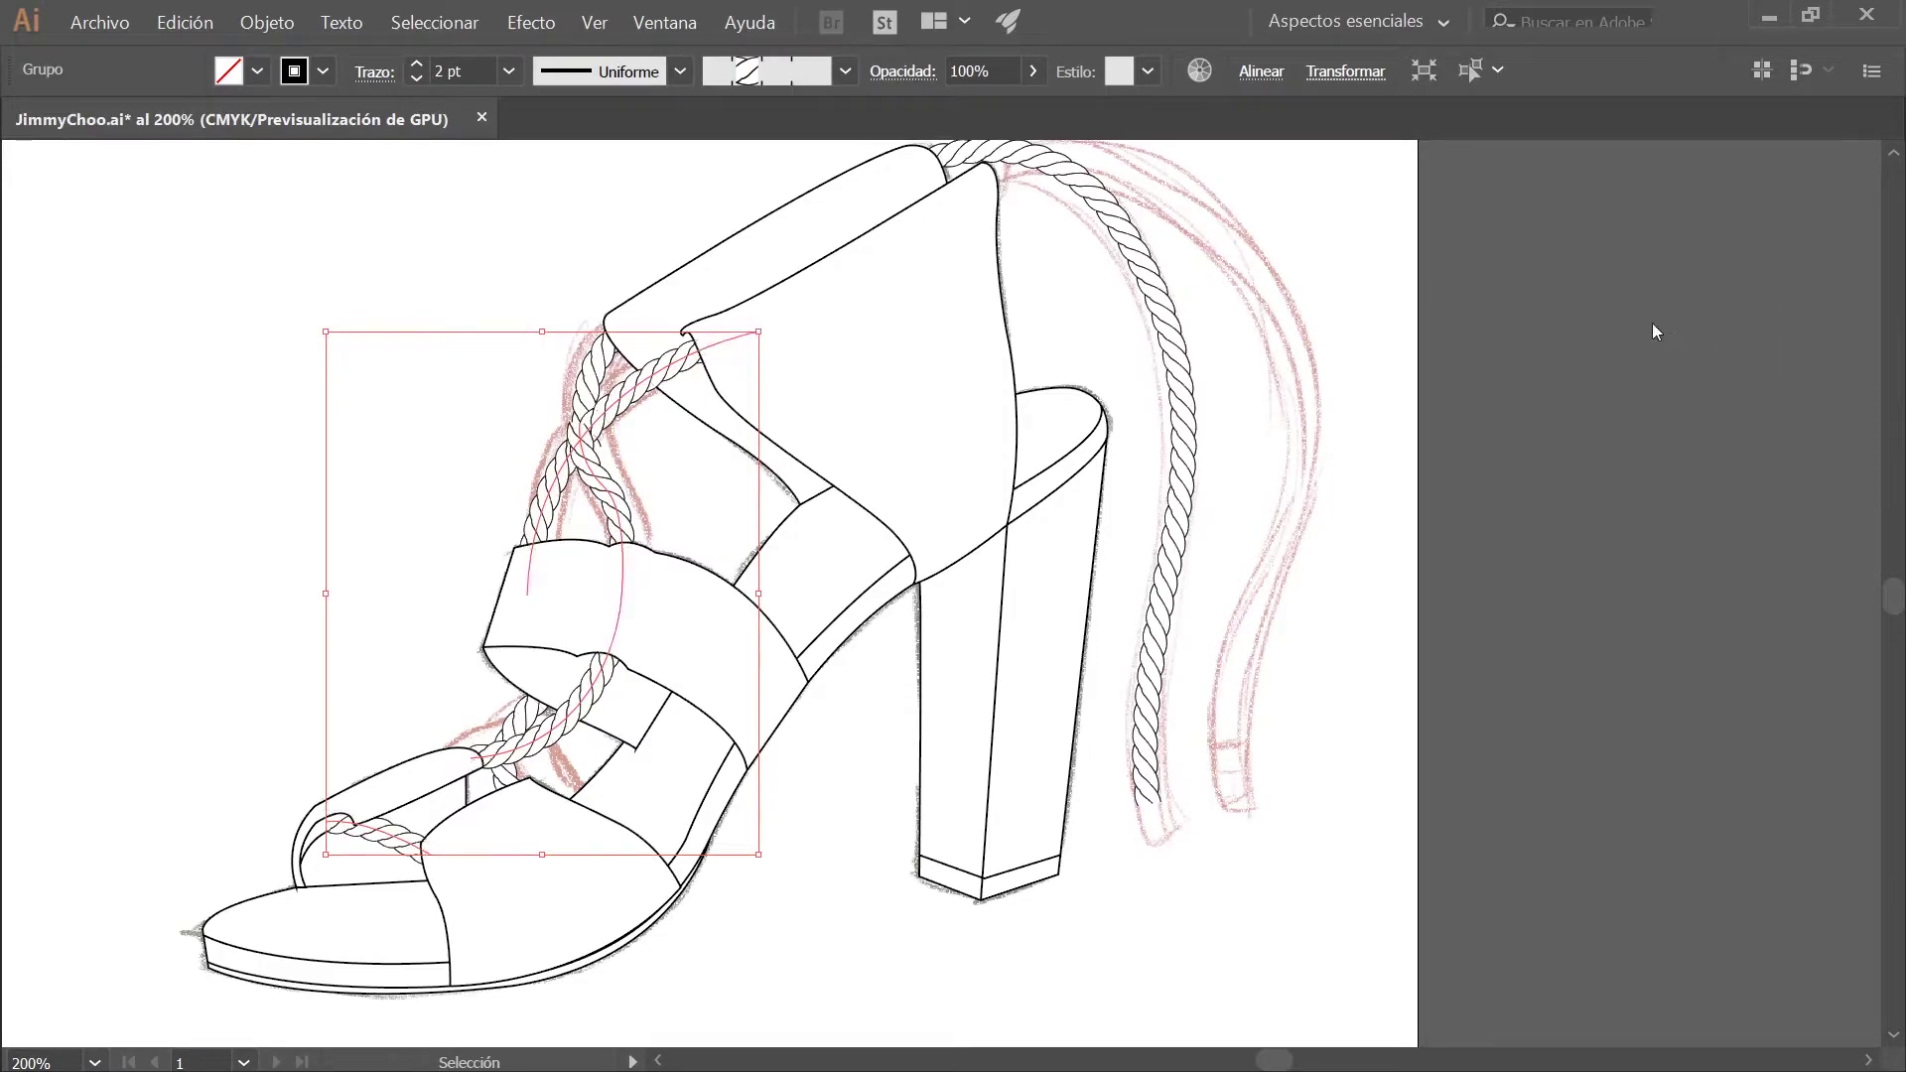
click(208, 580)
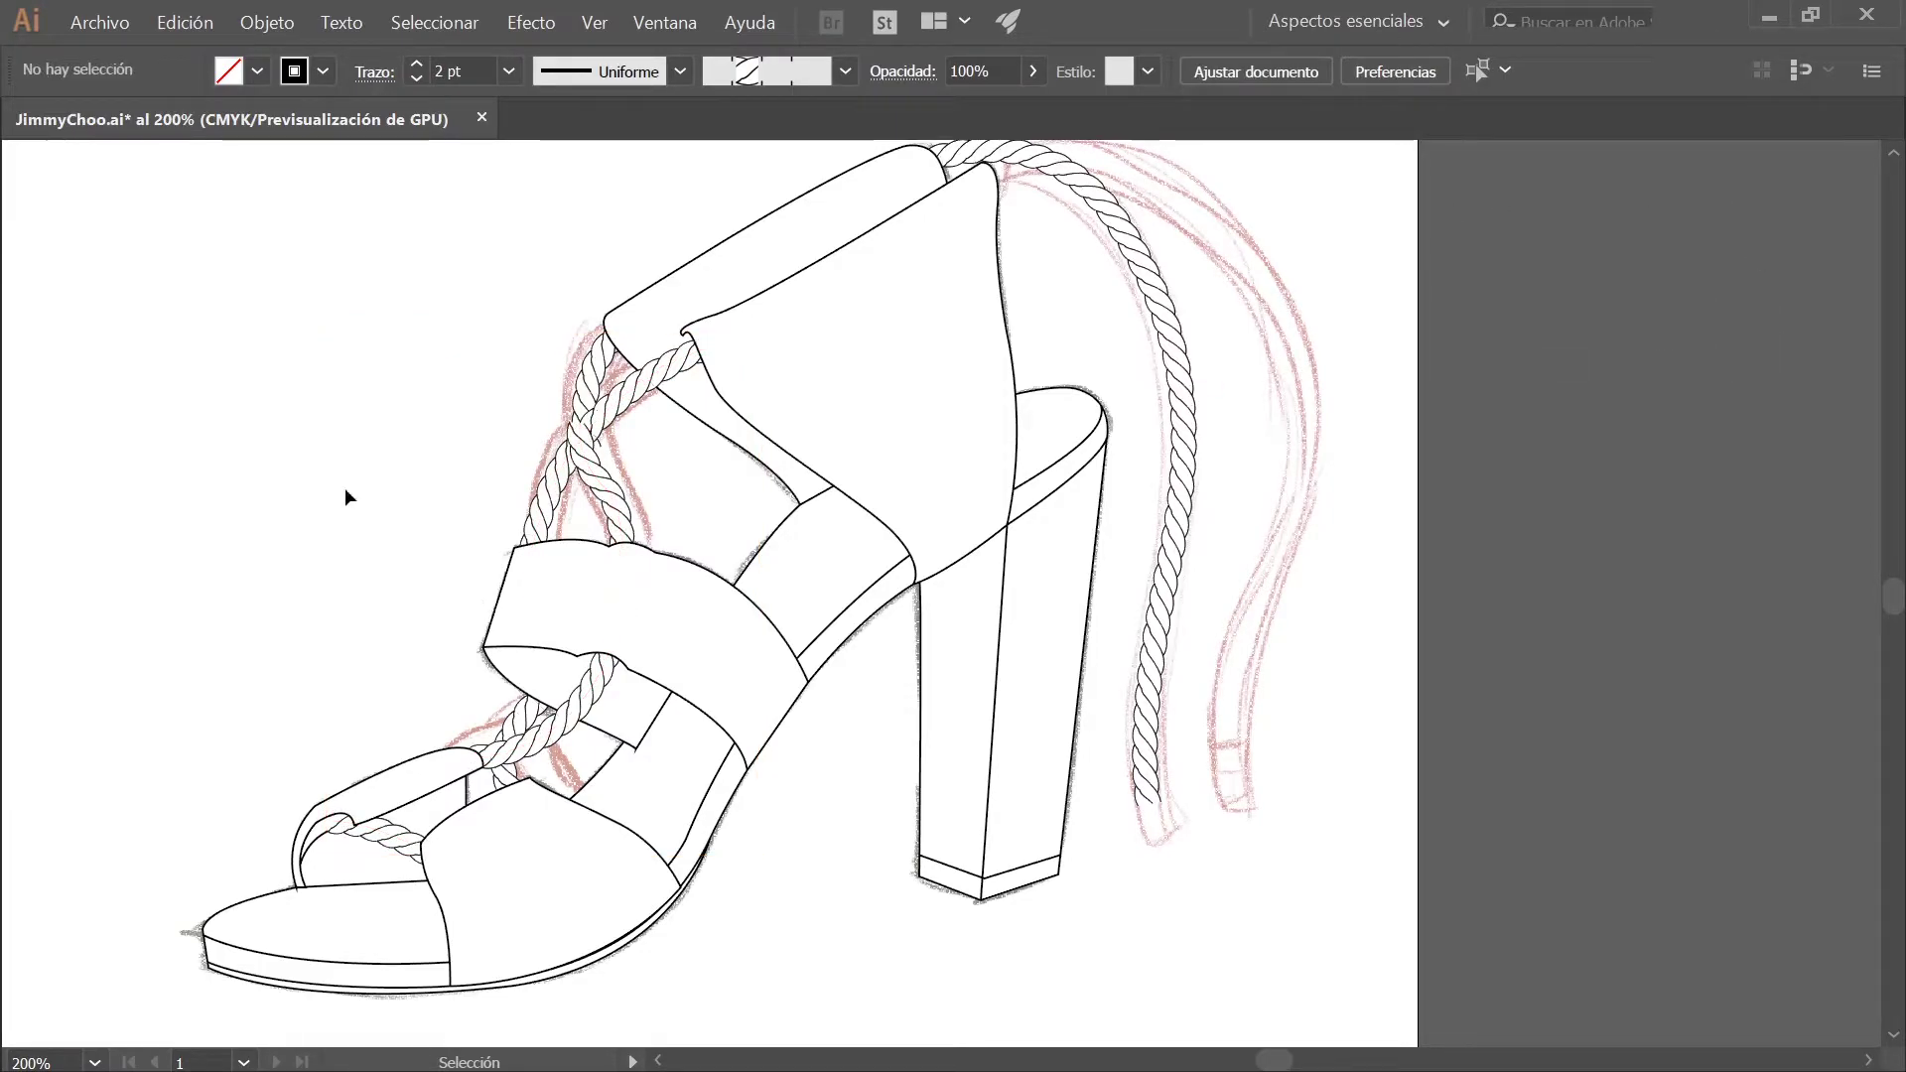
Draw the second hanging lace path from the cuff's top back corner, curving outward and down to the sketched tip
key(p)
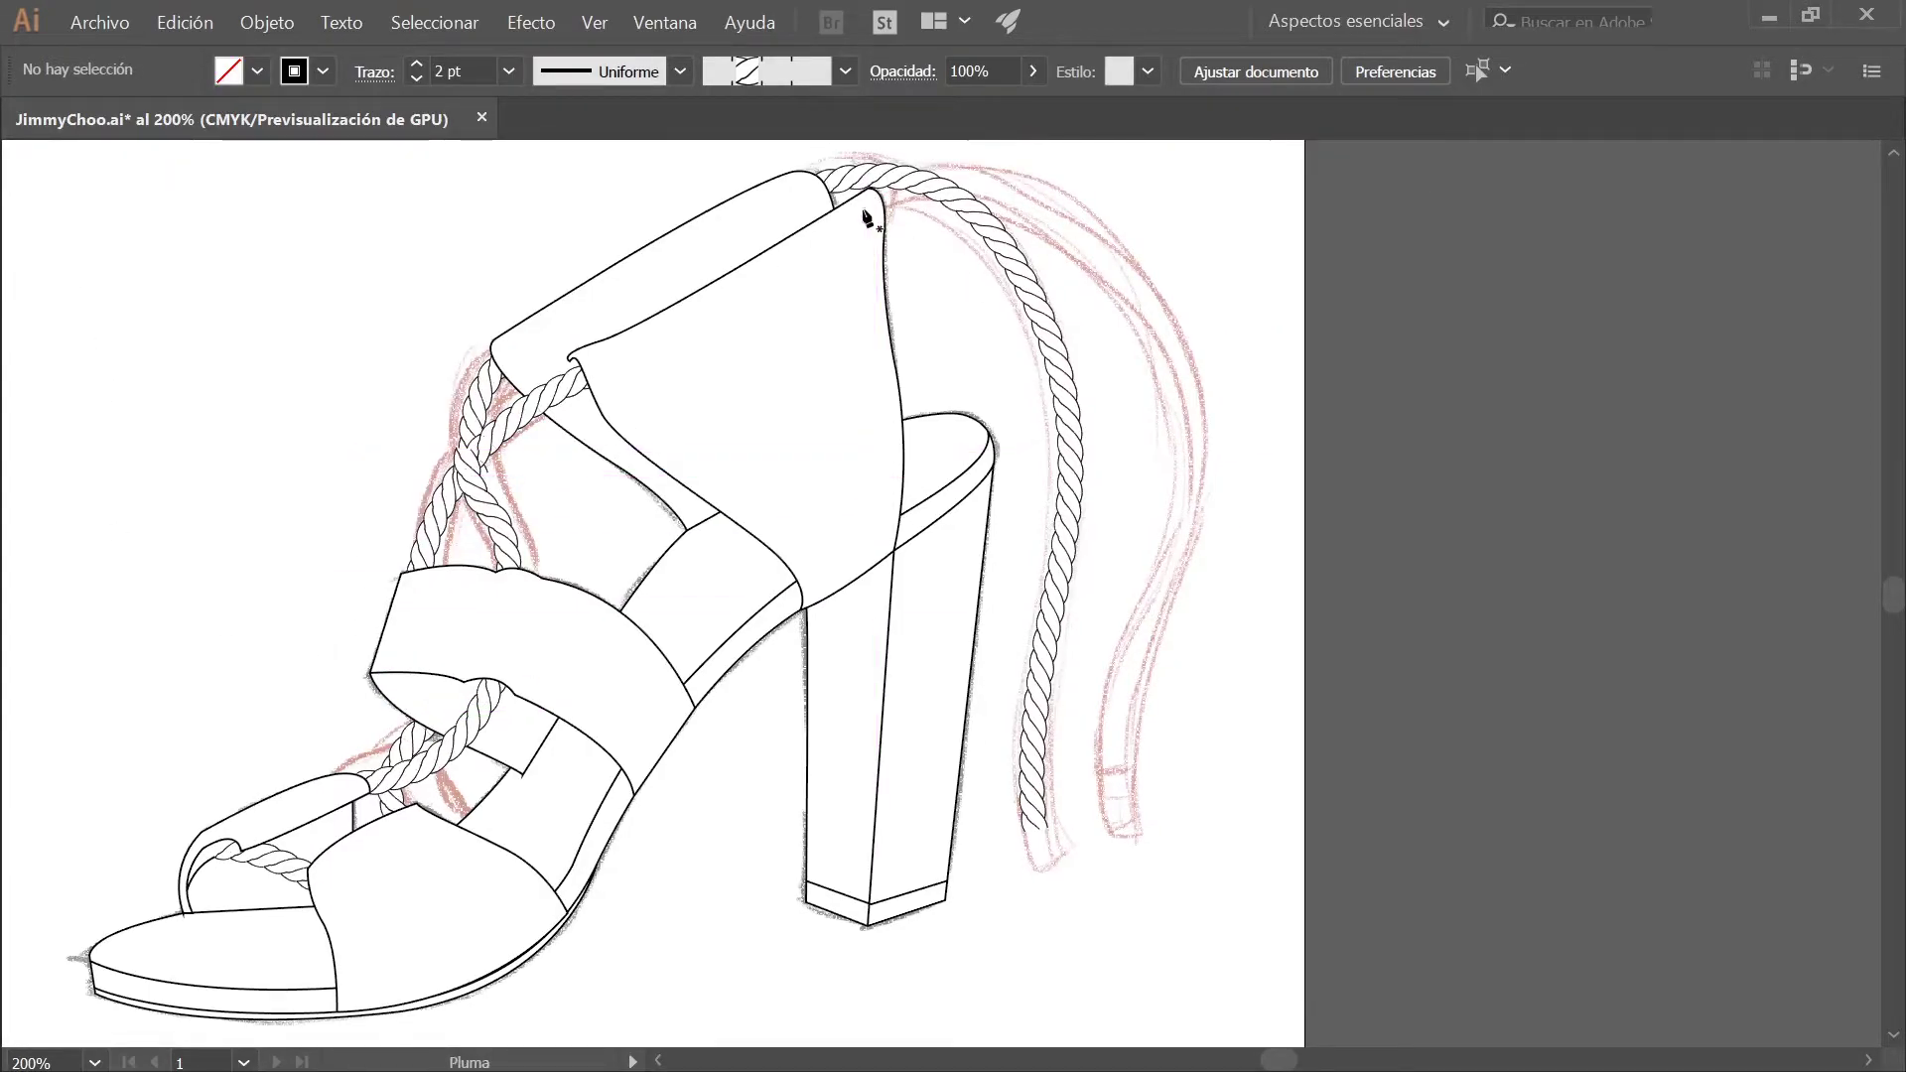
click(862, 208)
drag(1099, 248, 1205, 356)
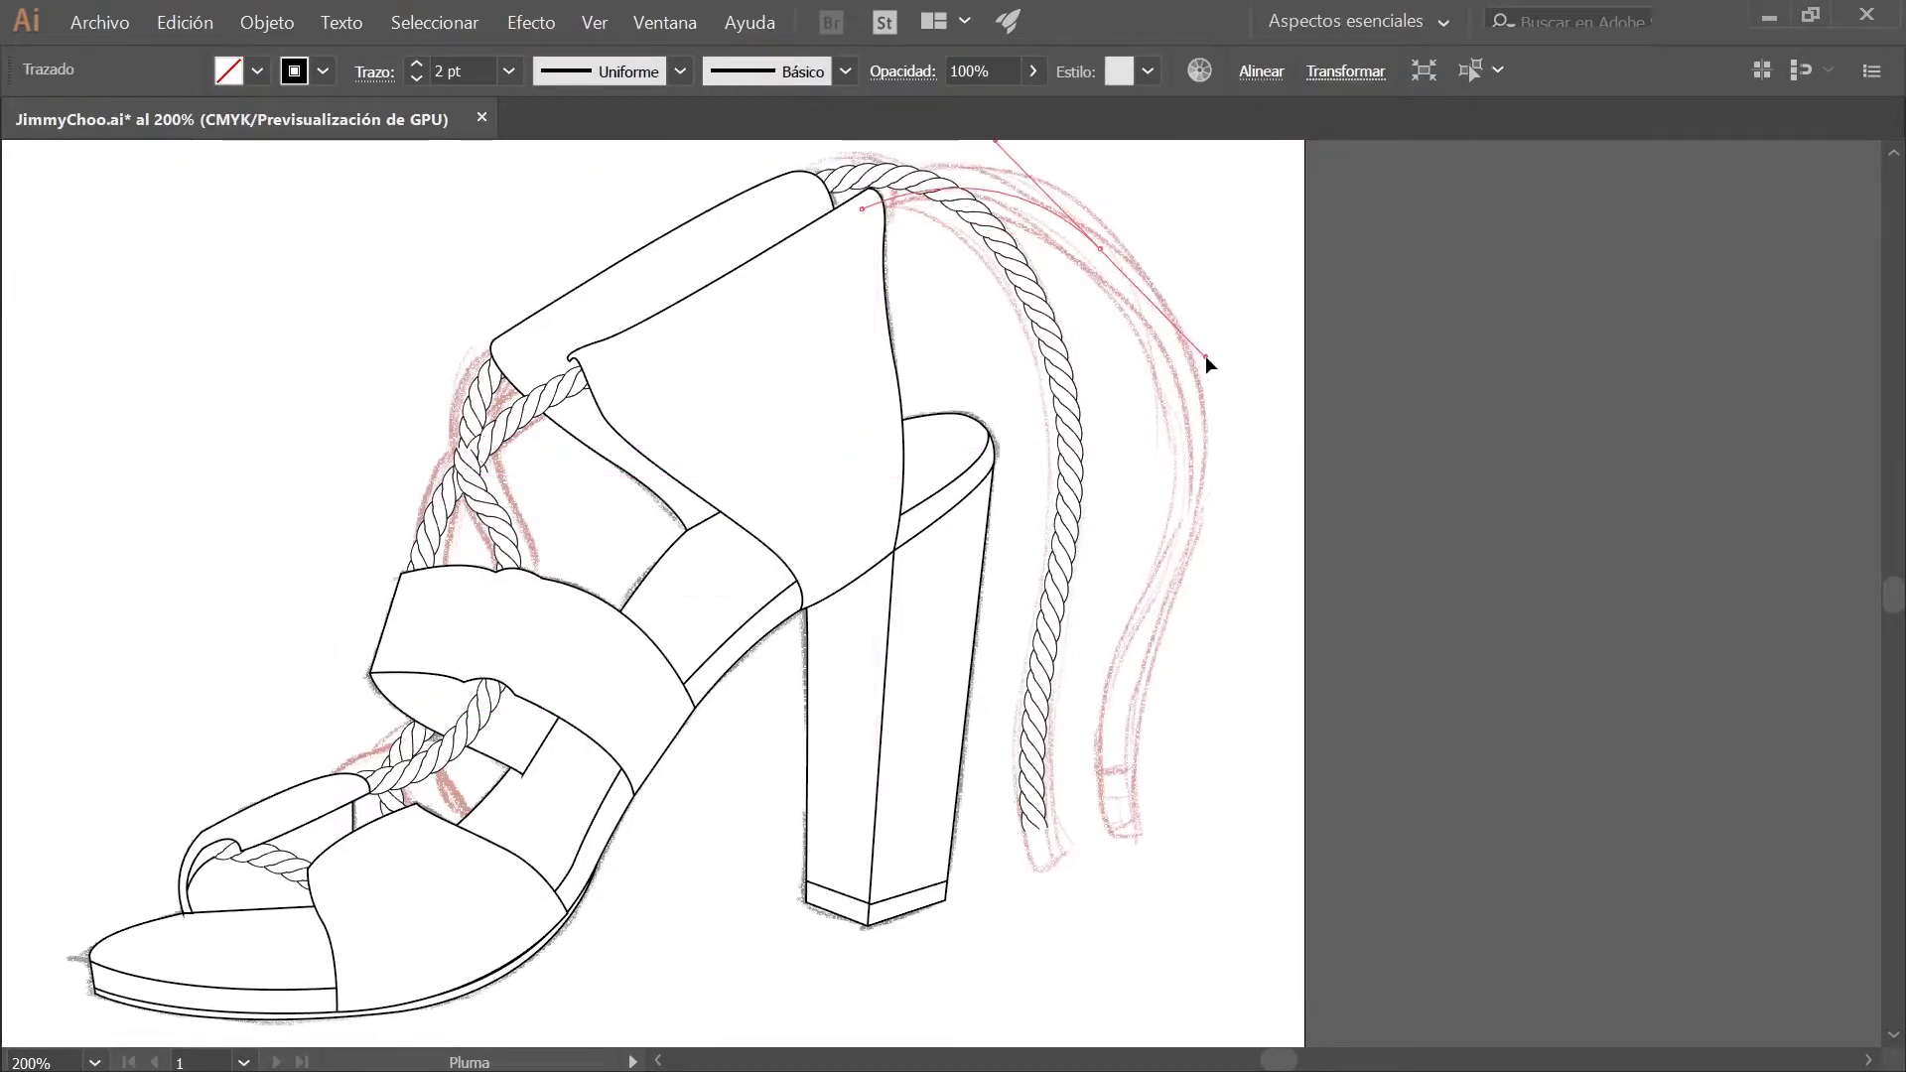
key(ctrl+z)
drag(1031, 192, 1158, 223)
drag(1195, 430, 1170, 541)
key(ctrl+z)
drag(1117, 738, 1142, 819)
key(v)
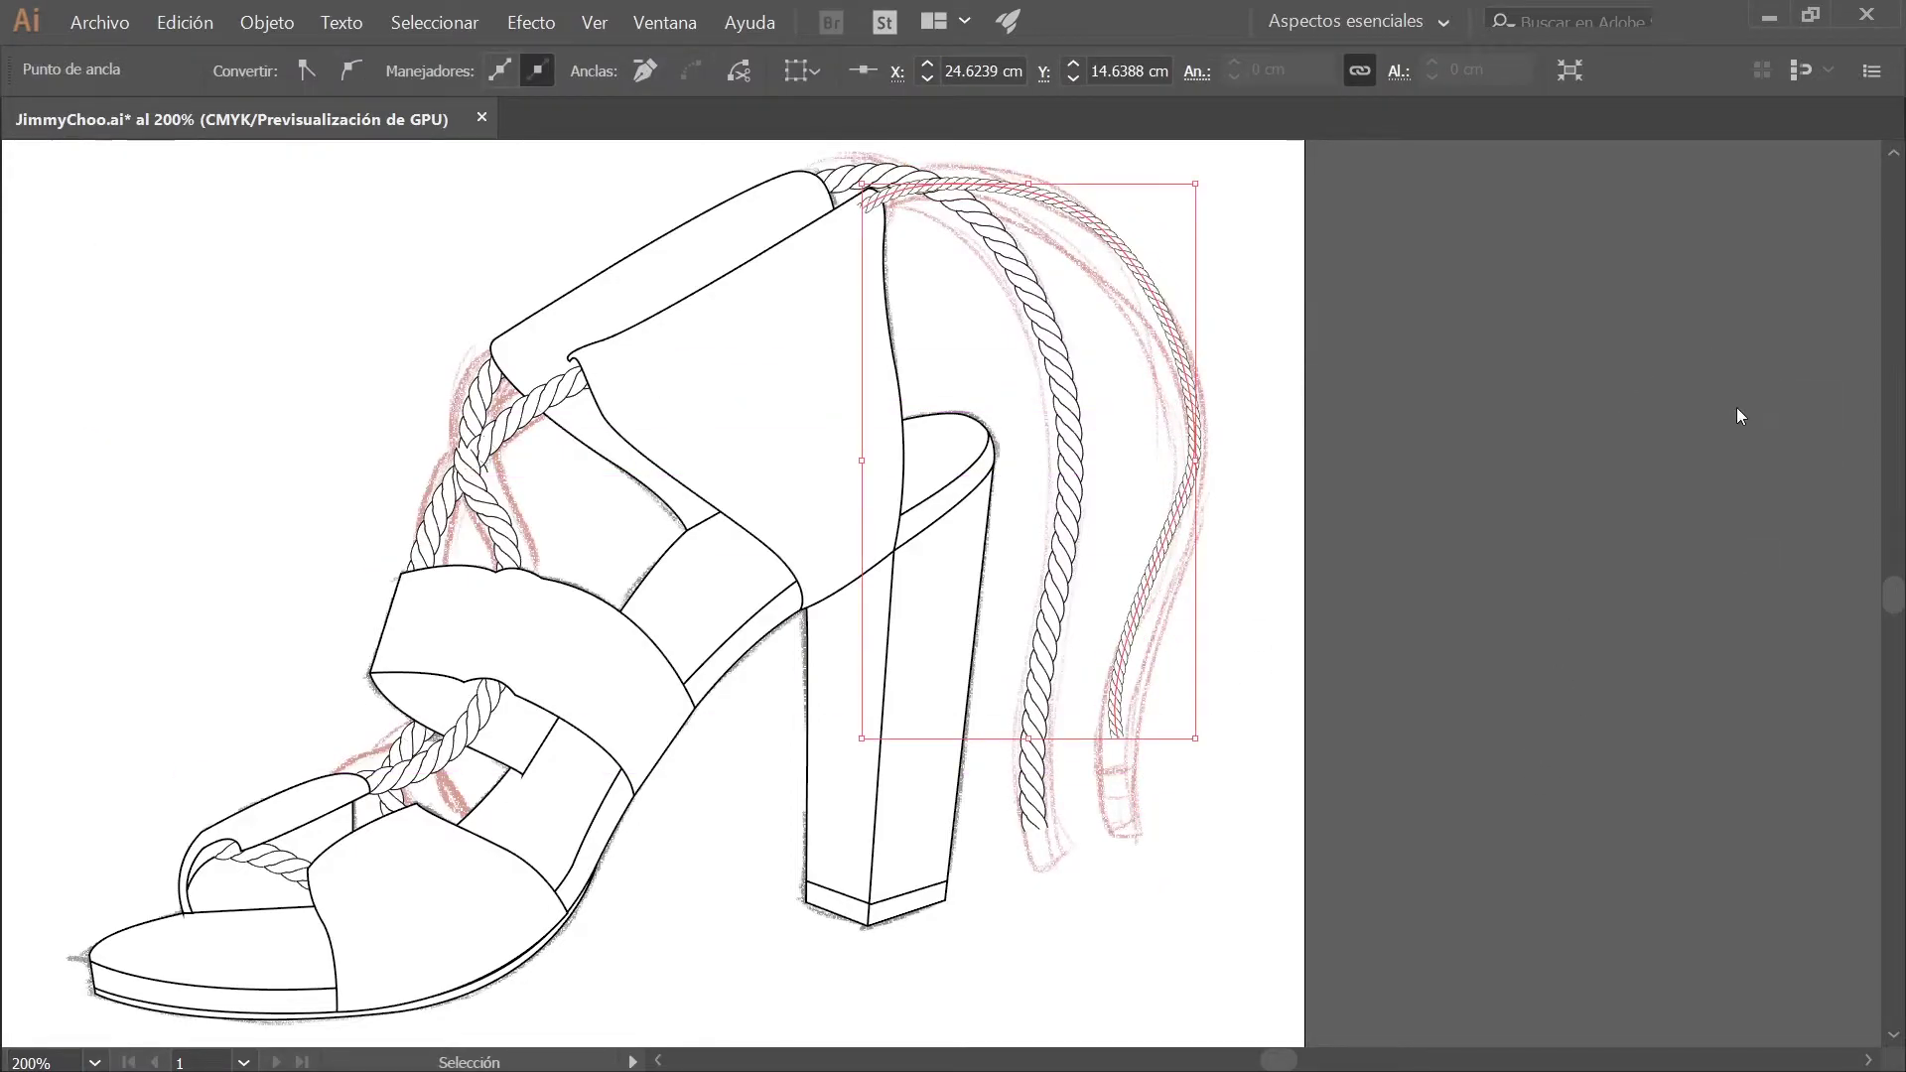
Set the second hanging lace's rope stroke to 2 pt and arrange it with the other laces behind the cuff
click(480, 502)
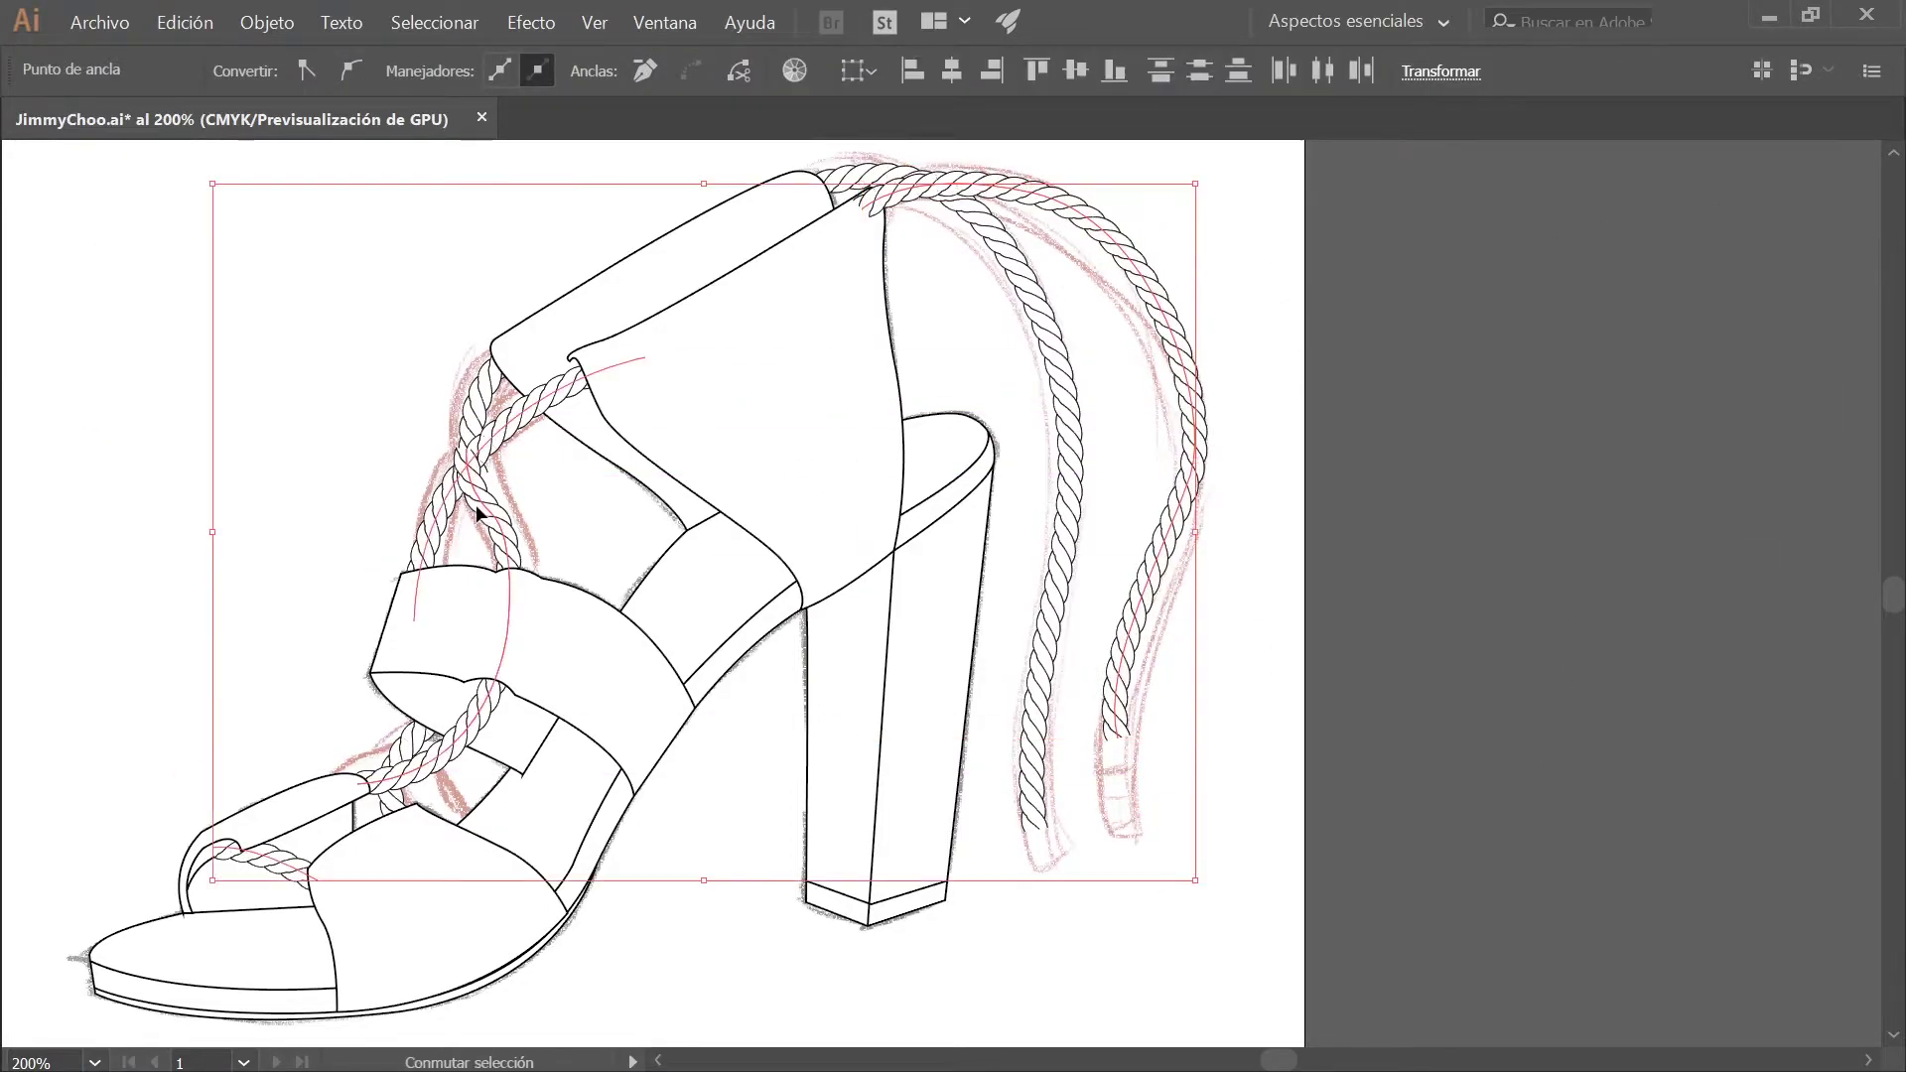
drag(1663, 292, 1663, 292)
click(990, 598)
drag(991, 598, 1056, 546)
click(68, 410)
Draw small white-filled, black-outlined rectangular end caps on the tips of both hanging laces
key(ctrl+plus)
drag(1242, 543, 1079, 463)
mouse_move(995, 778)
mouse_down()
mouse_move(1046, 866)
mouse_move(1132, 836)
mouse_move(1161, 699)
mouse_up()
key(i)
click(149, 476)
click(42, 265)
key(Right)
Hide the reference sketch and save the line-art file
click(1333, 818)
key(ctrl+shift+a)
key(a)
key(ctrl+minus)
key(ctrl+minus)
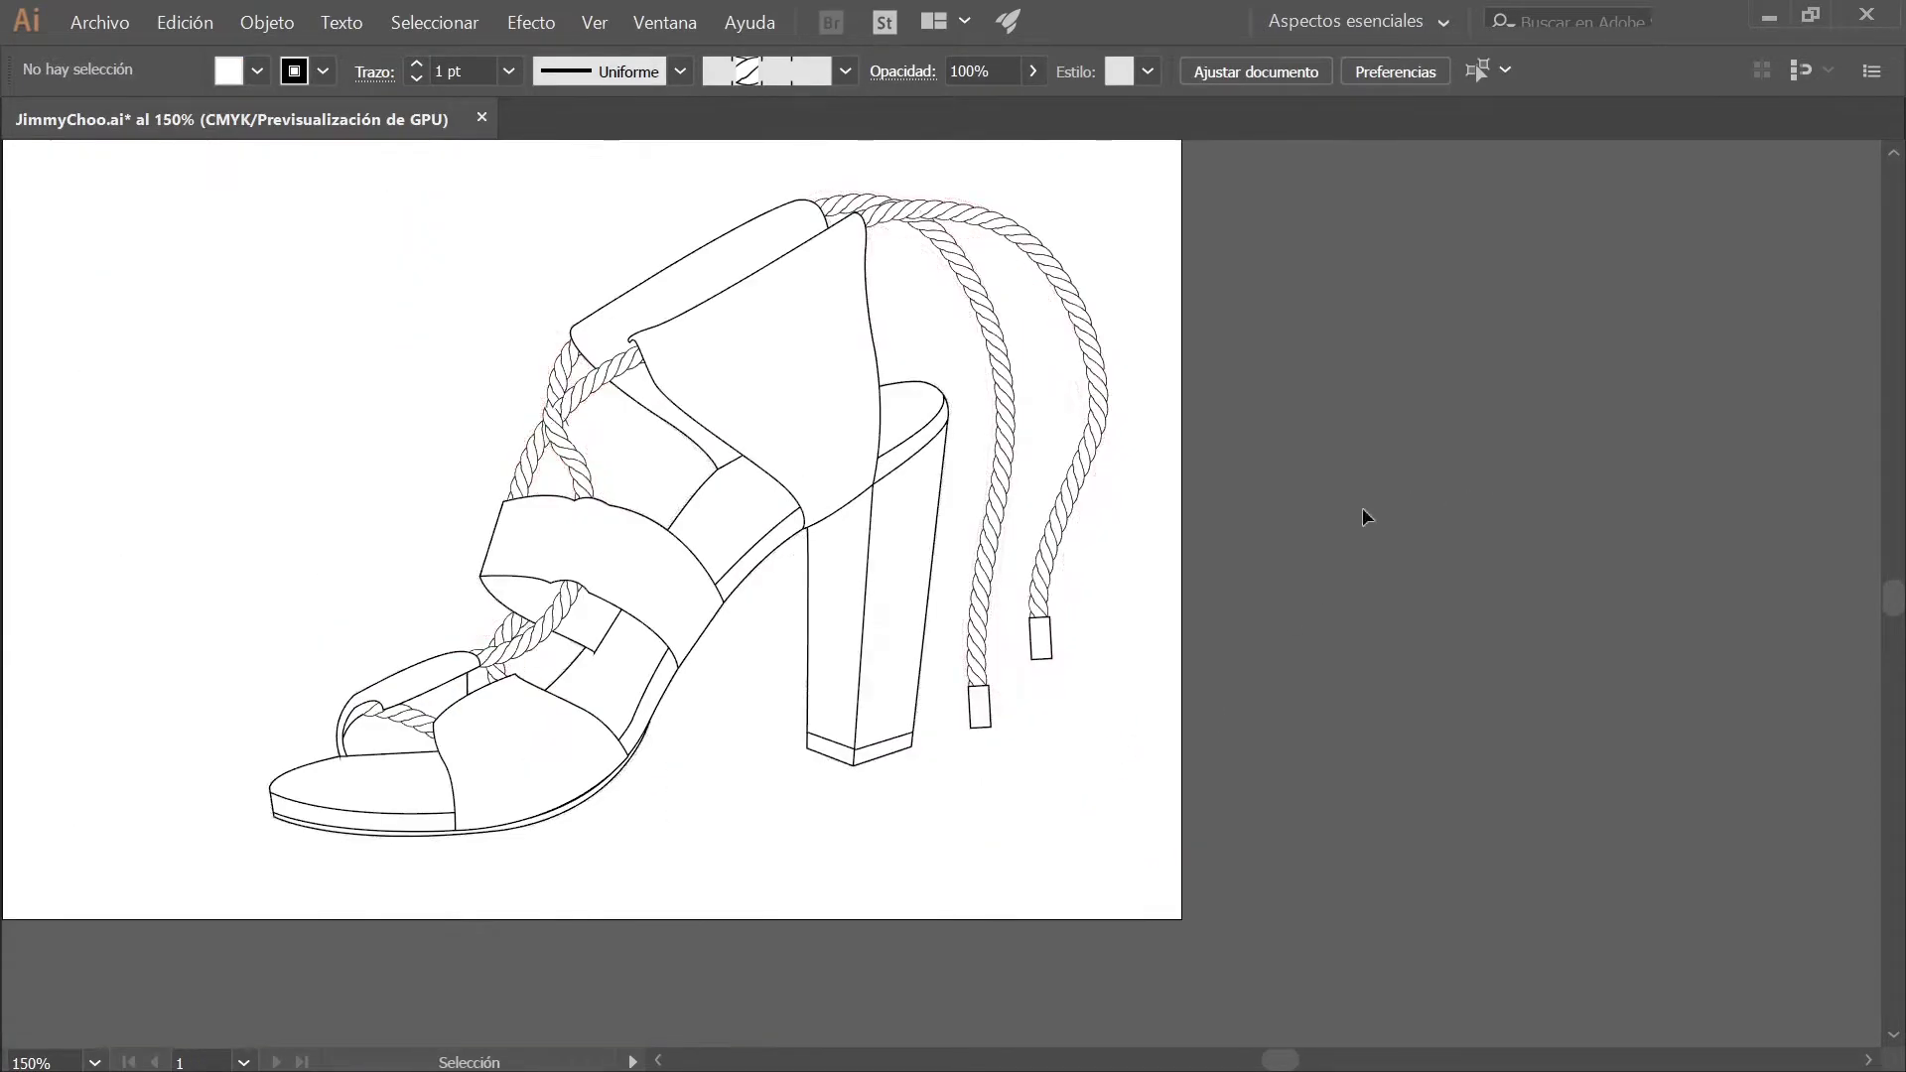
drag(912, 769, 1075, 828)
key(v)
key(ctrl+s)
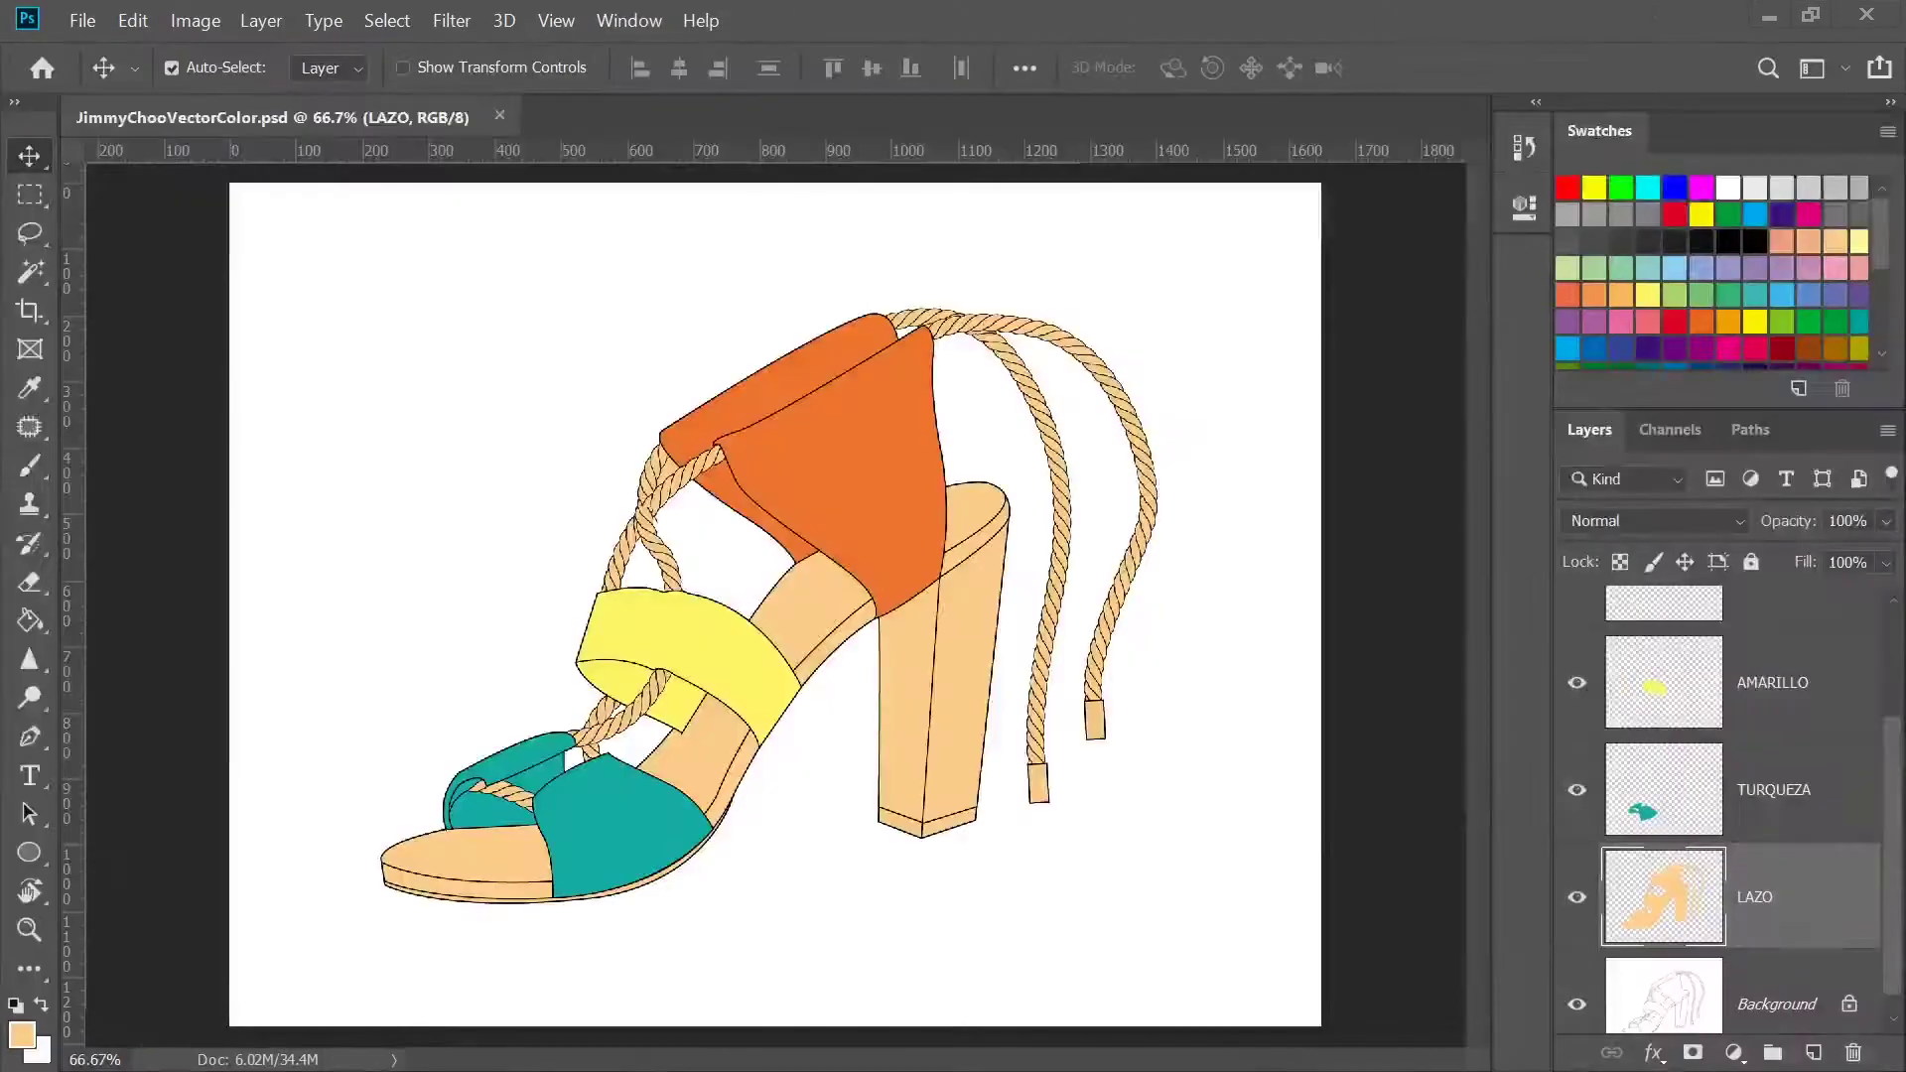
In Photoshop's JimmyChooVectorColor.psd, add a new layer named PLANTA directly above the LAZO layer
scroll(1799, 842, down, 1)
click(1799, 842)
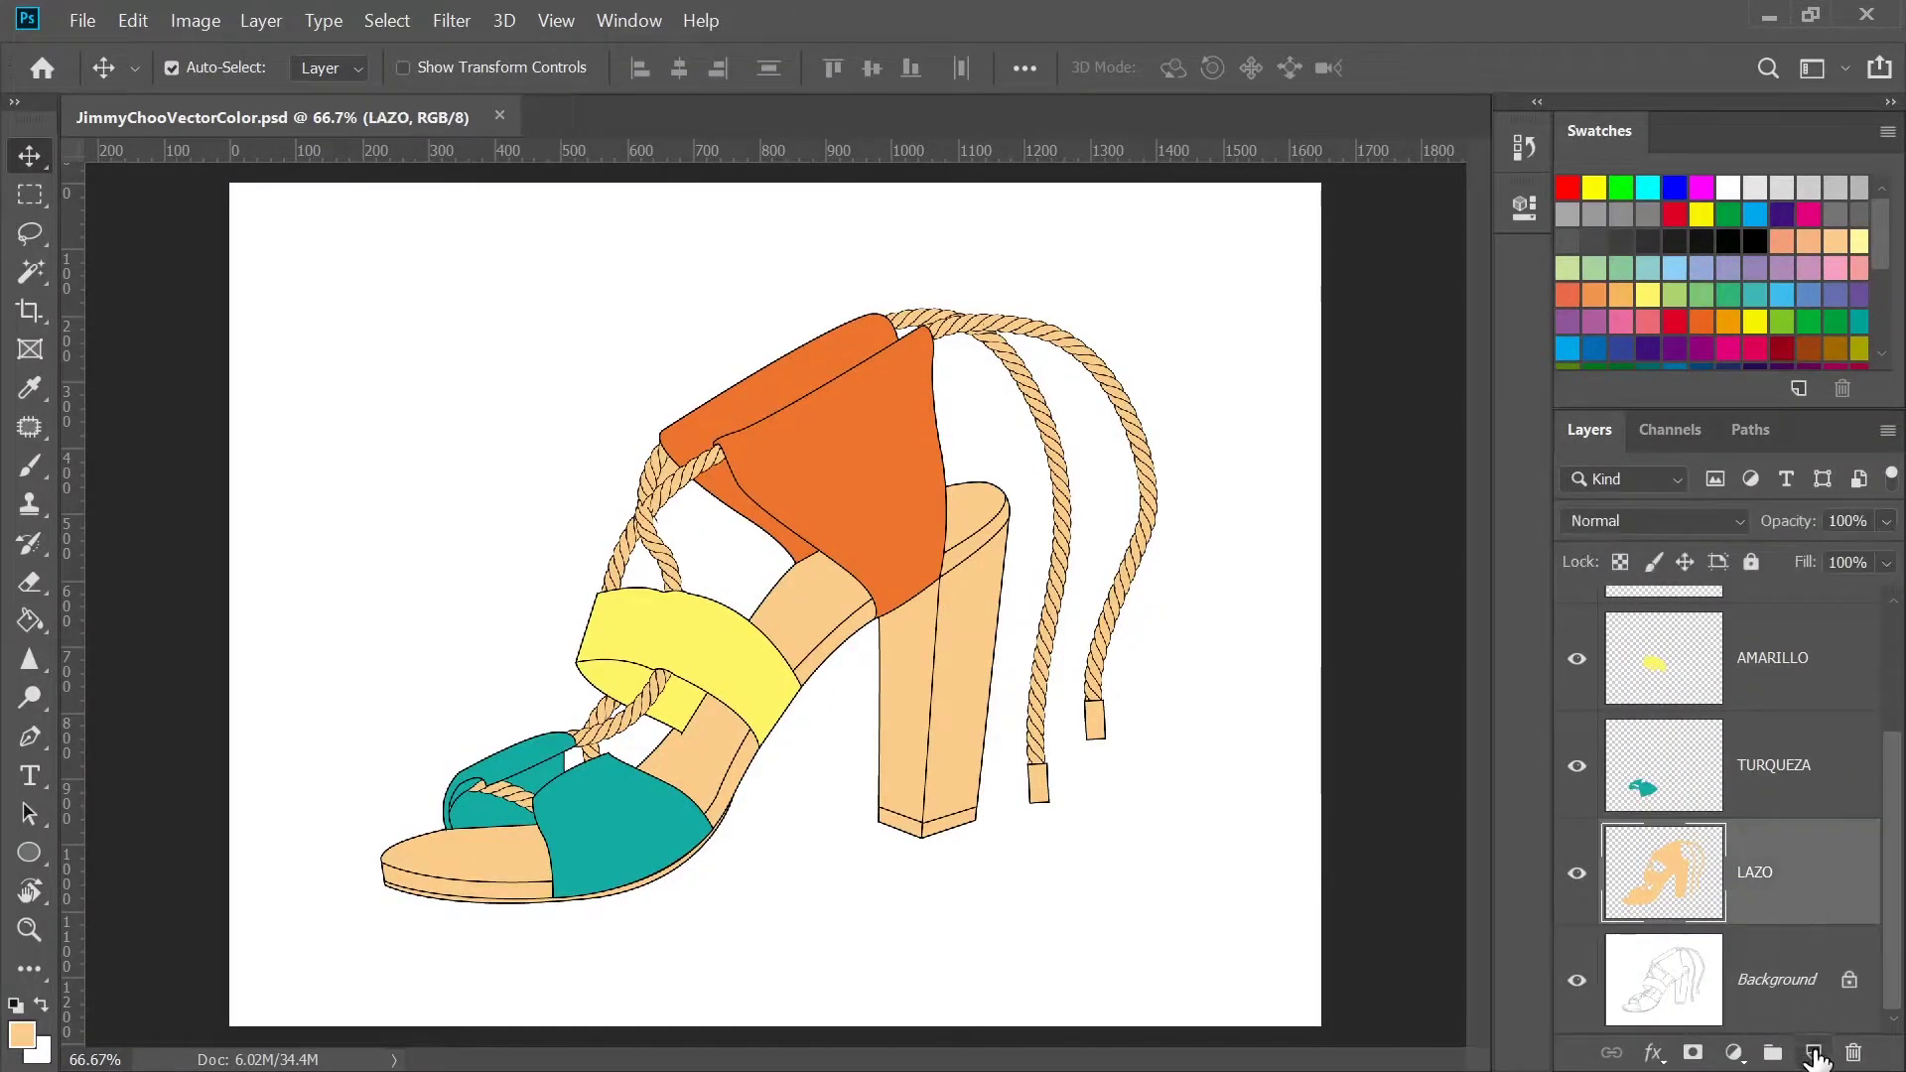
key(ctrl+shift+alt+n)
text(PLANTA)
key(Return)
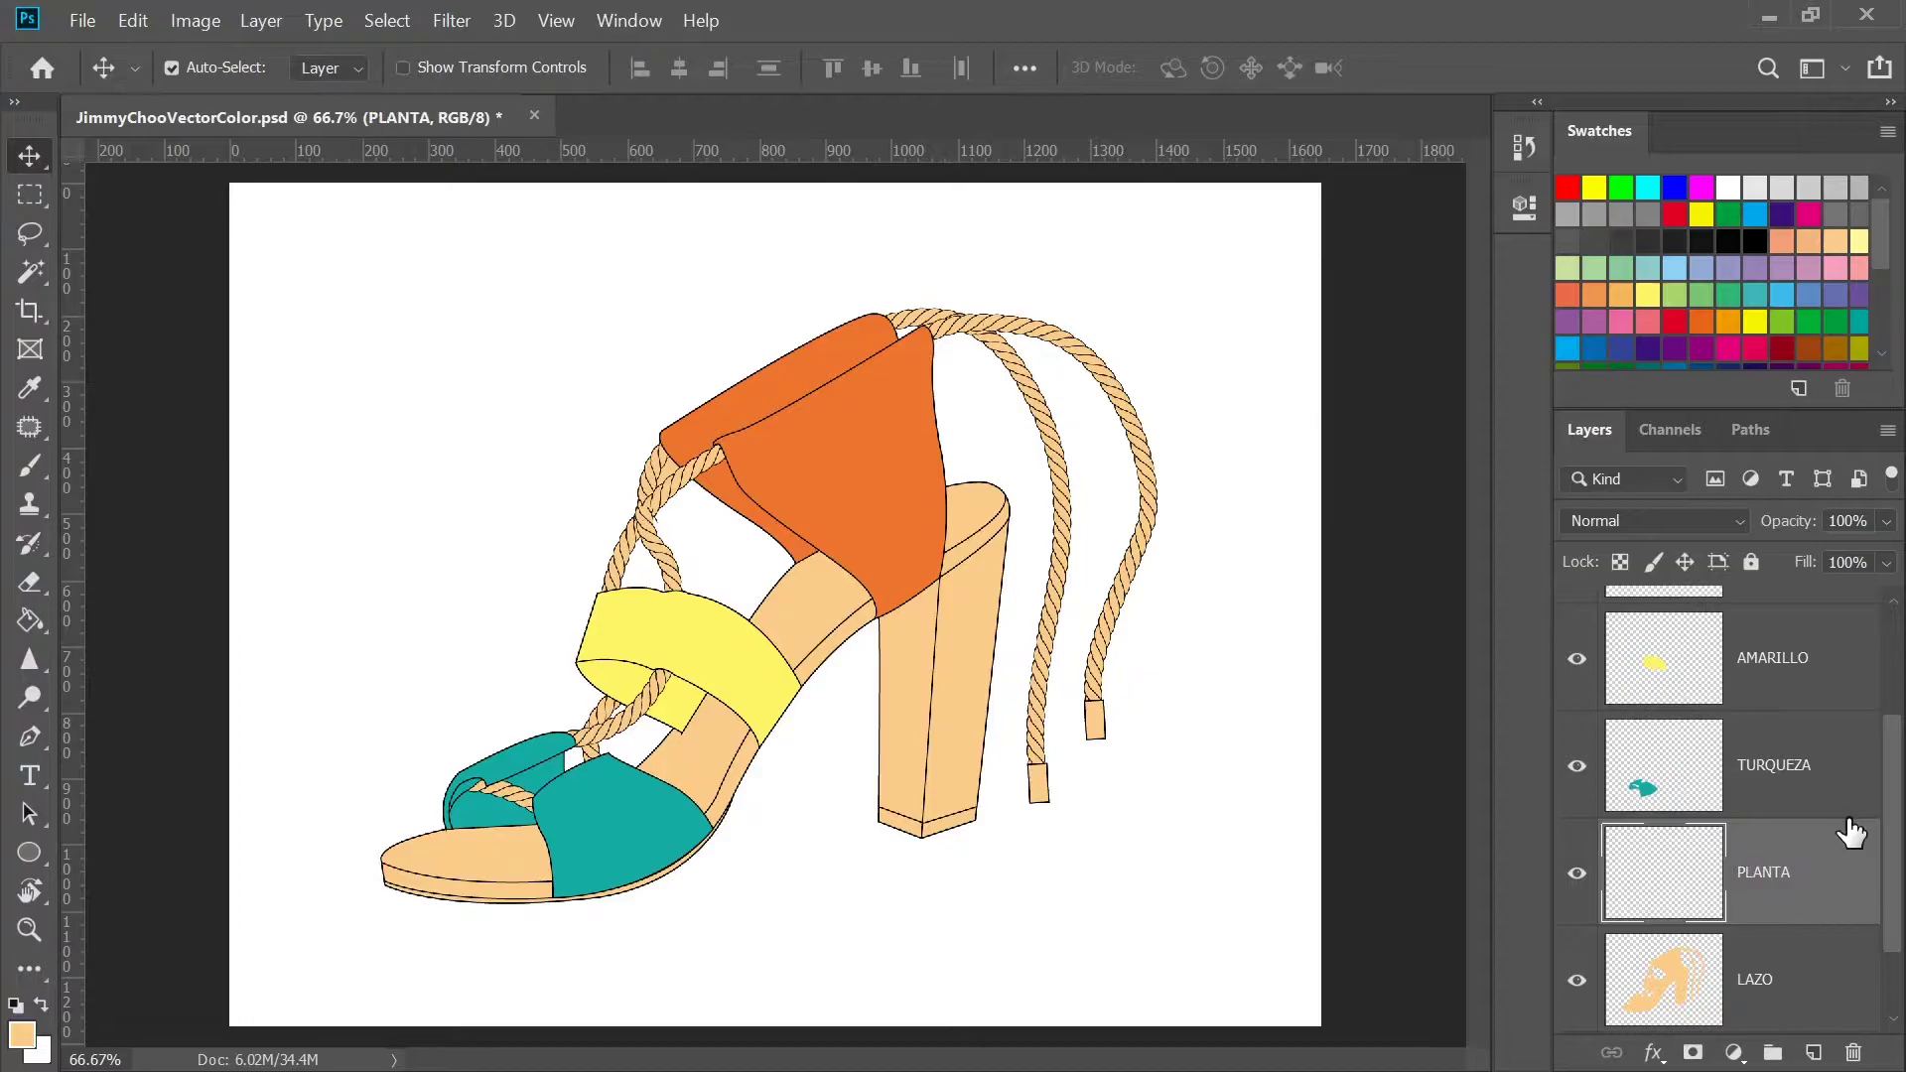
Select all visible top surfaces of the insole with the Magic Wand on the Background copy line-art layer
key(w)
drag(1893, 759, 1893, 650)
click(1802, 641)
click(826, 606)
shift+click(667, 763)
shift+click(479, 852)
shift+click(975, 513)
click(575, 460)
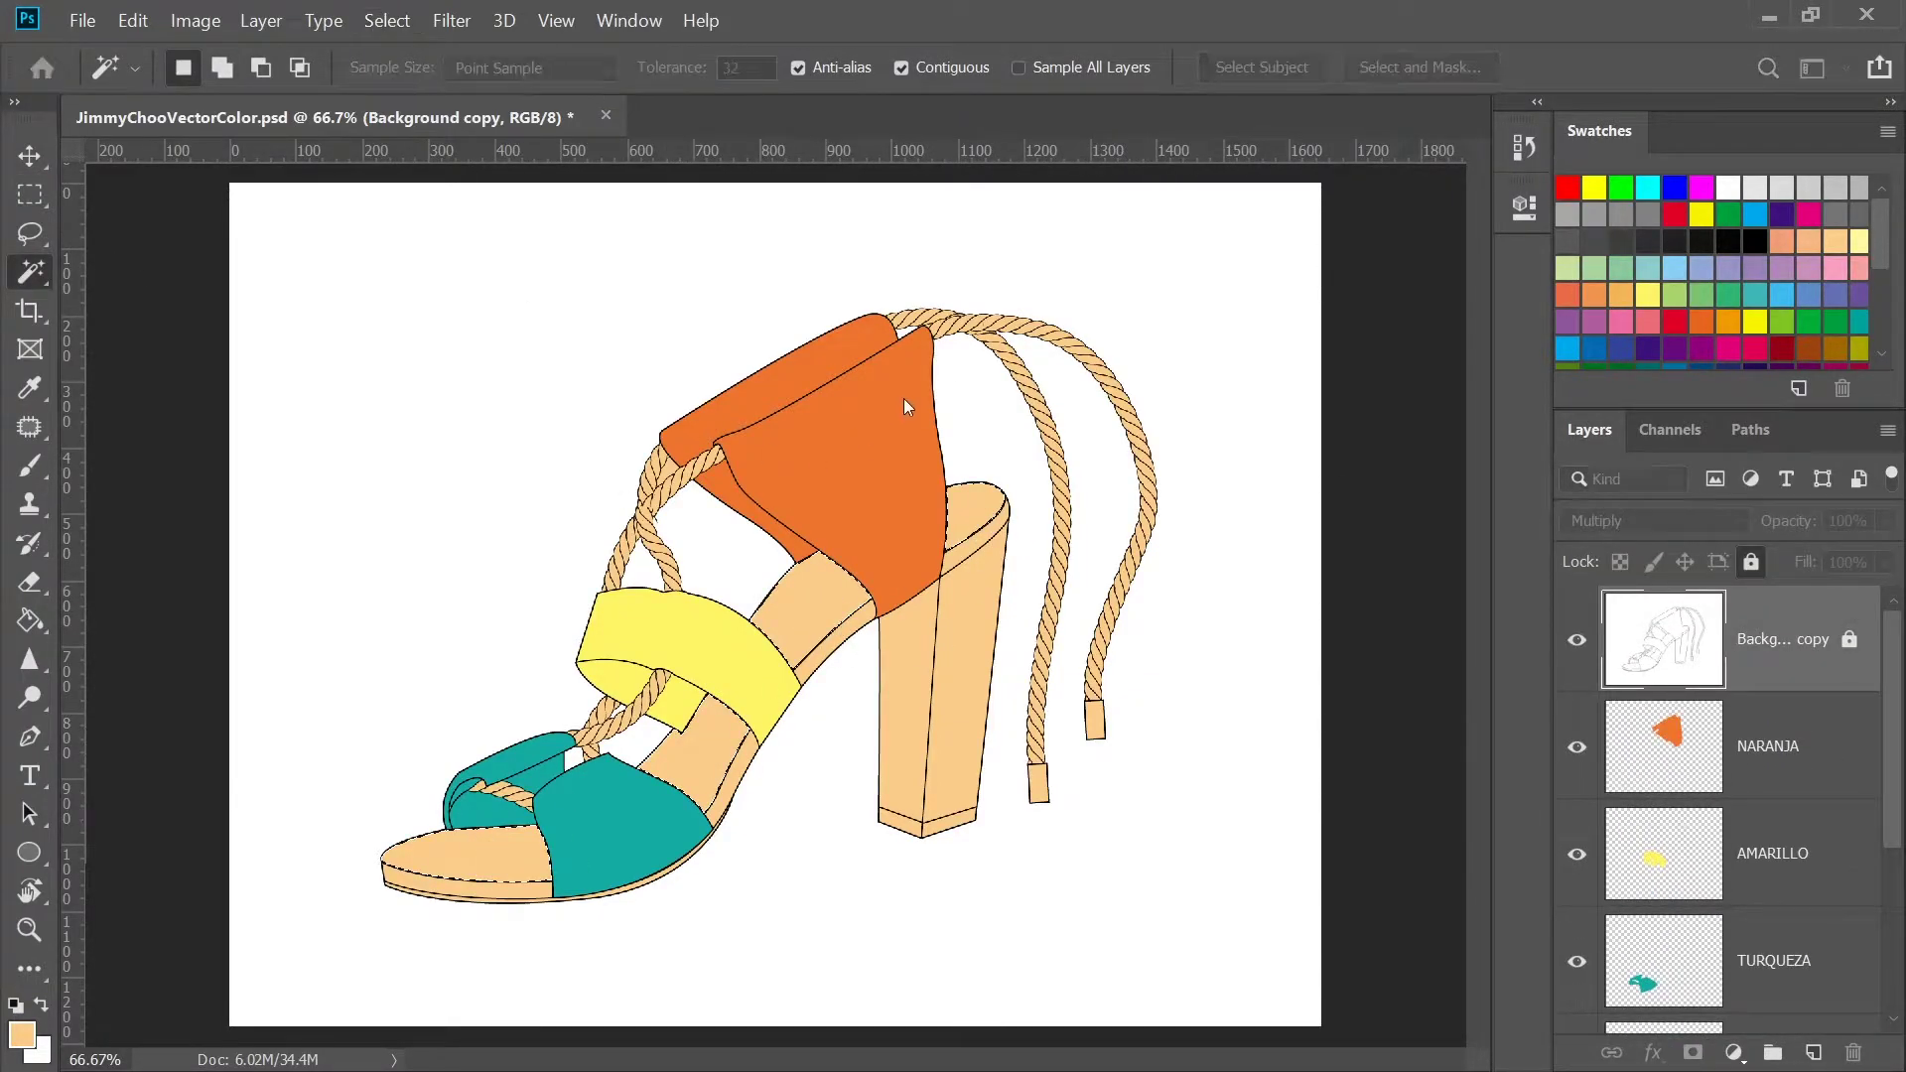
click(872, 423)
Rename the PLANTA layer as PLANTA1
scroll(1791, 890, down, 5)
double_click(1768, 767)
key(Right)
text(1)
key(Return)
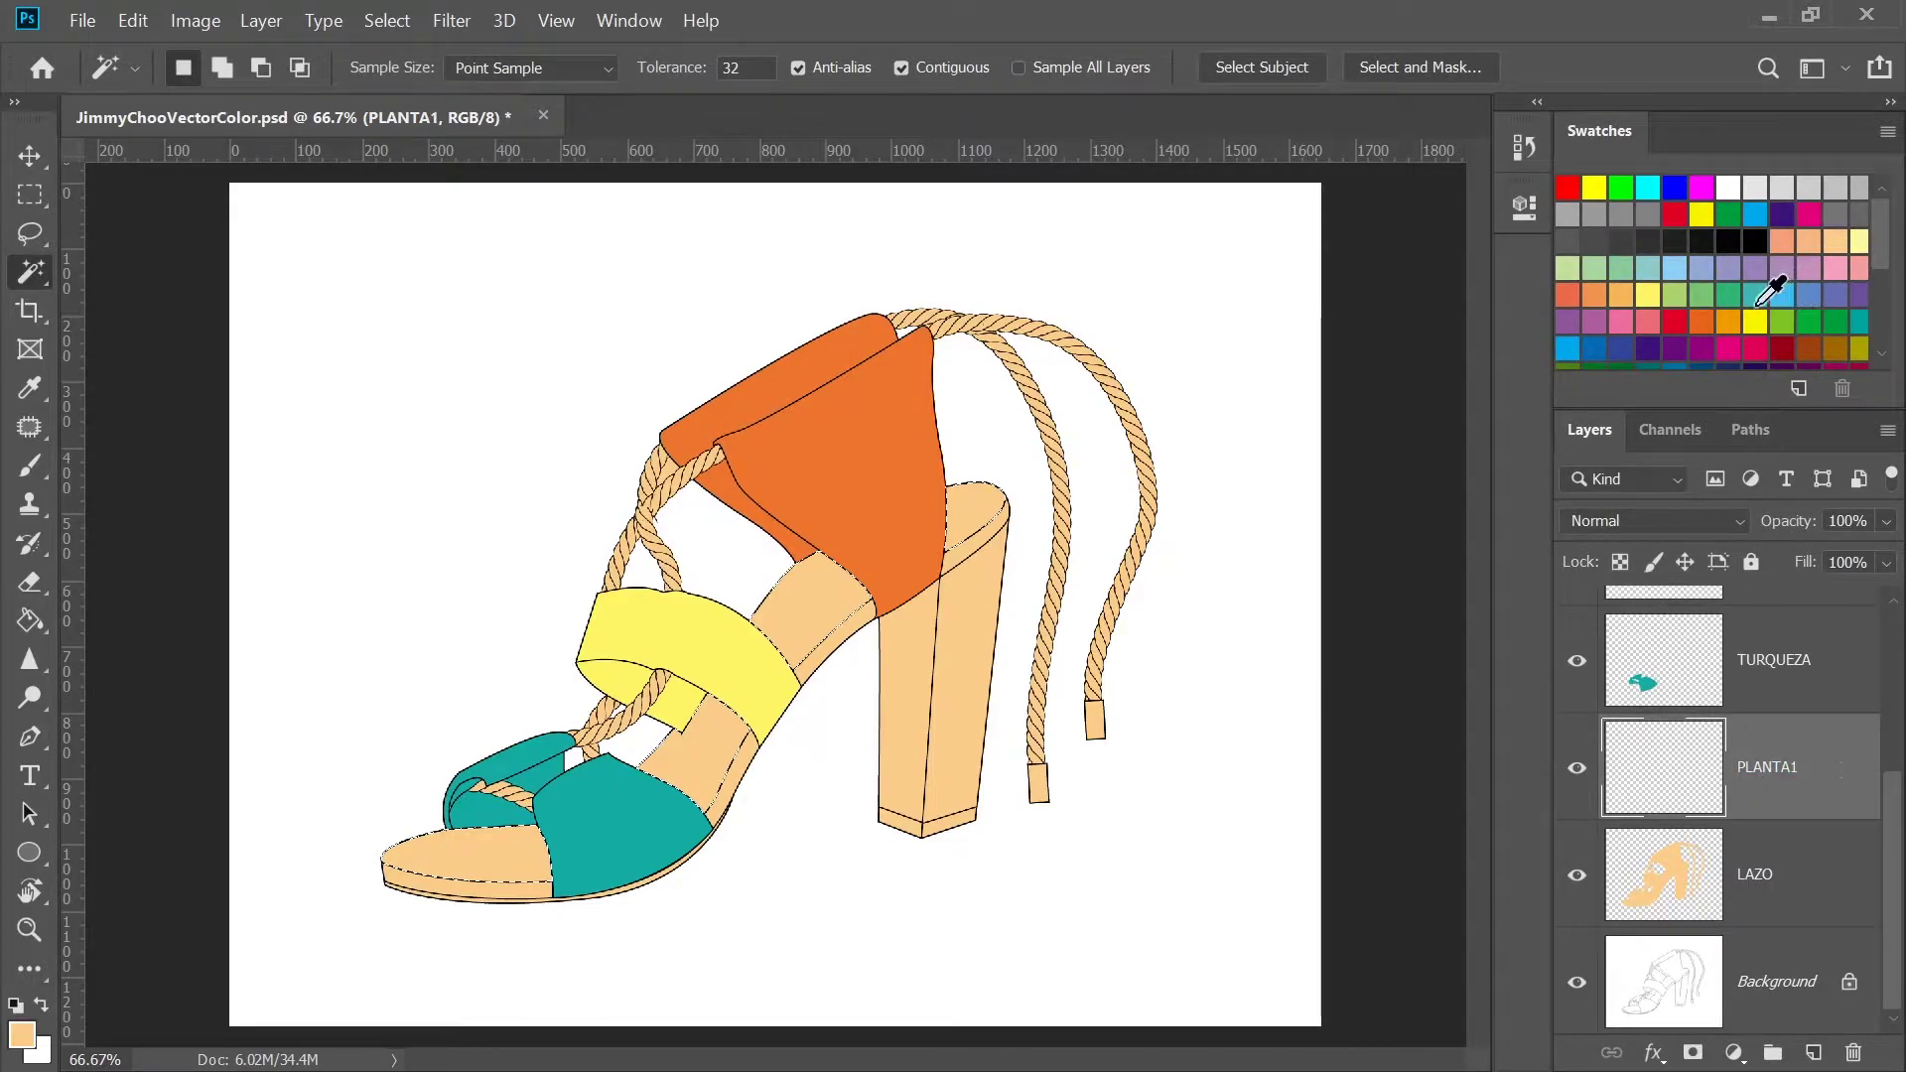
Fill the insole selection with light turquoise on the PLANTA1 layer and deselect
click(30, 619)
click(681, 762)
key(ctrl+d)
Add a new layer named PLANTA2 between PLANTA1 and LAZO
ctrl+click(1813, 1053)
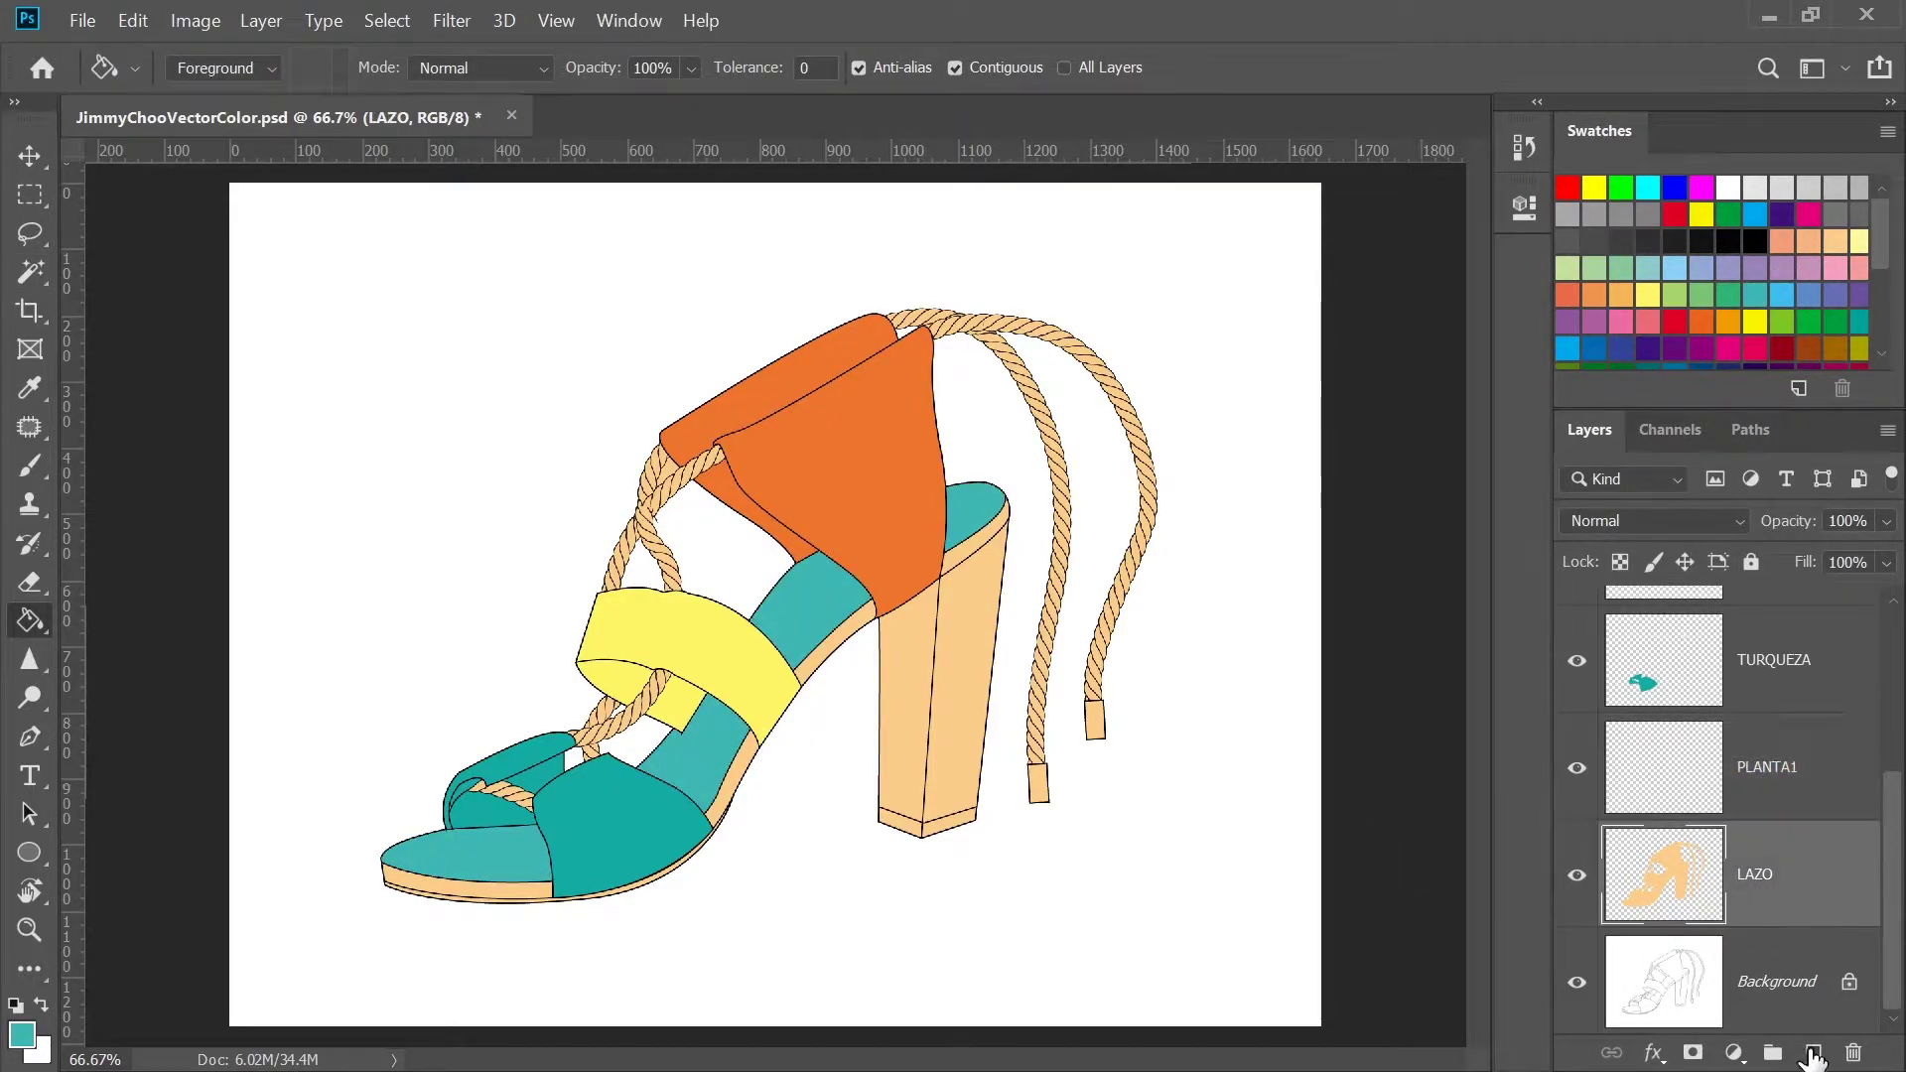
double_click(1815, 883)
text(PLANTA2)
key(Return)
Select the sole's side edge sections with the Magic Wand on the Background copy line-art layer
click(1777, 766)
key(w)
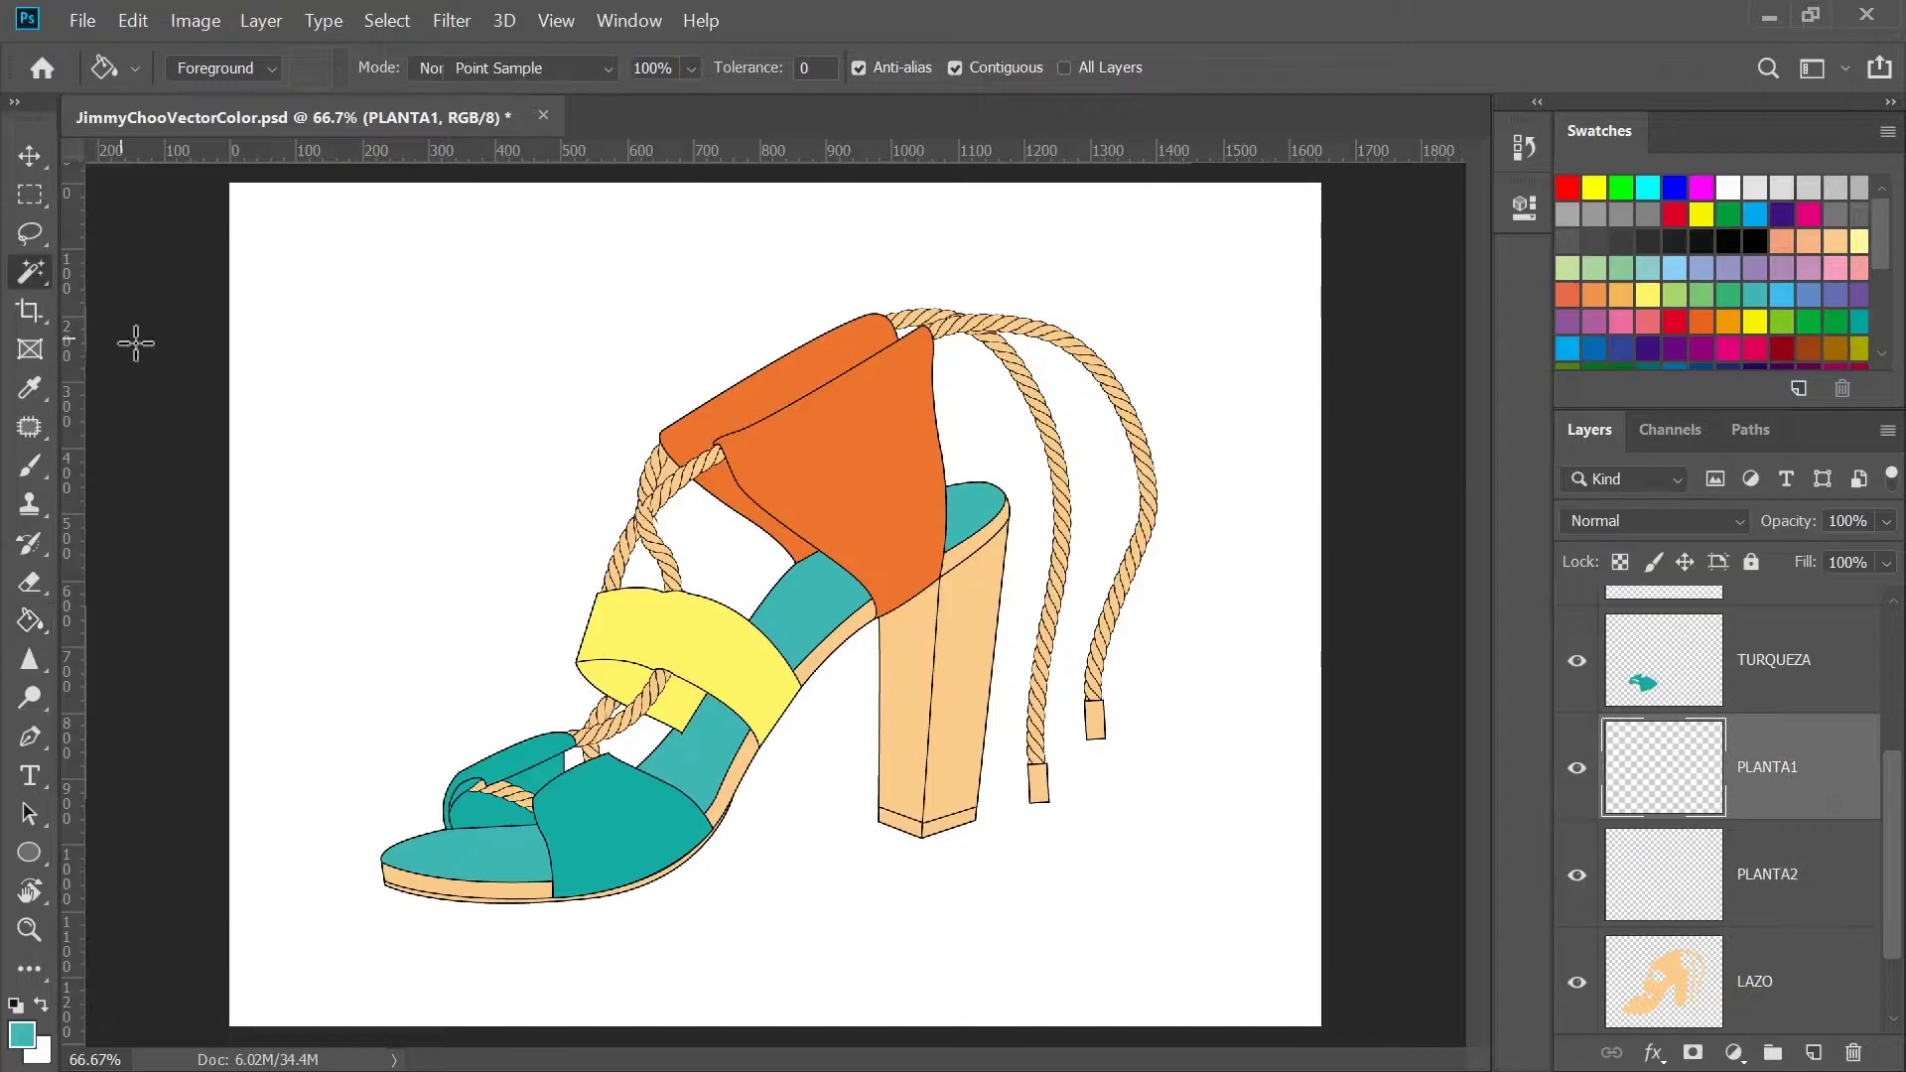
click(415, 810)
key(ctrl+d)
drag(1893, 844, 1892, 685)
click(1783, 641)
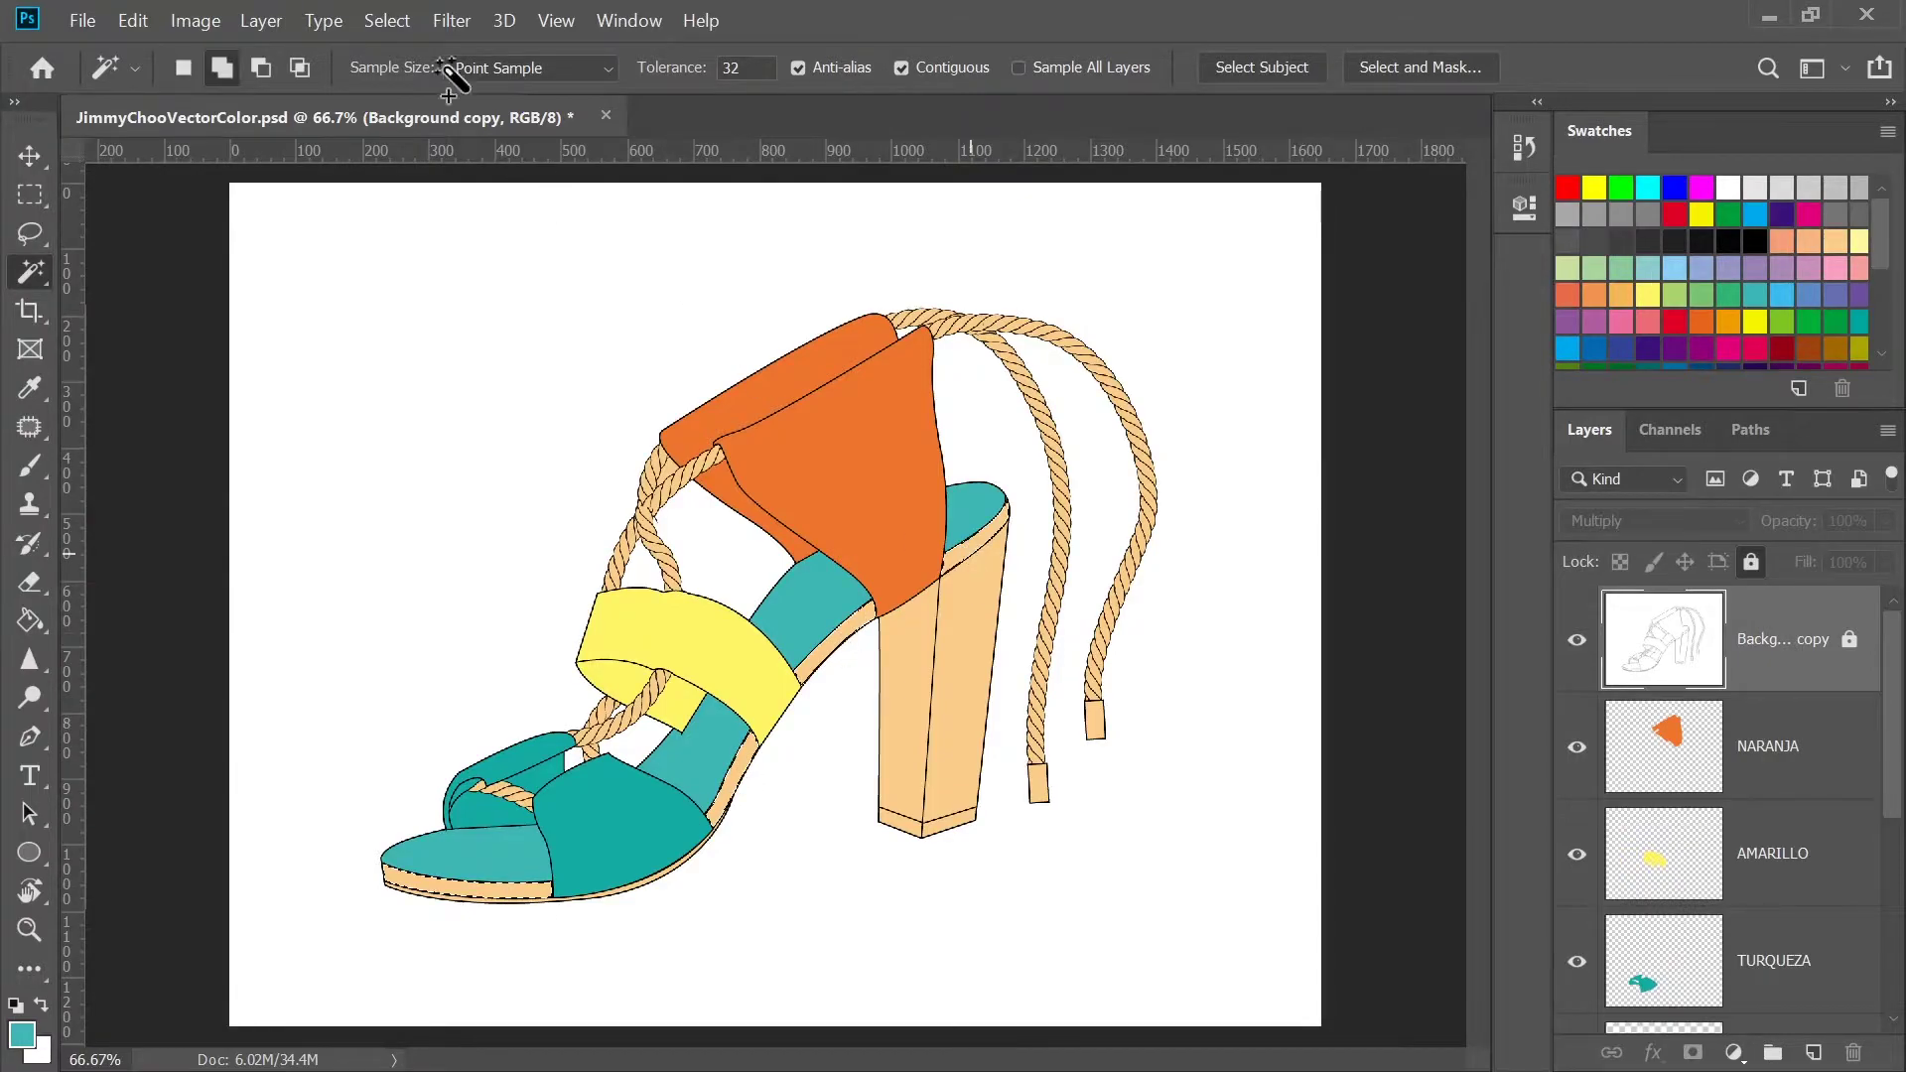
Fill the sole's side edge with the light turquoise on the PLANTA2 layer
scroll(1891, 894, down, 2)
click(1778, 953)
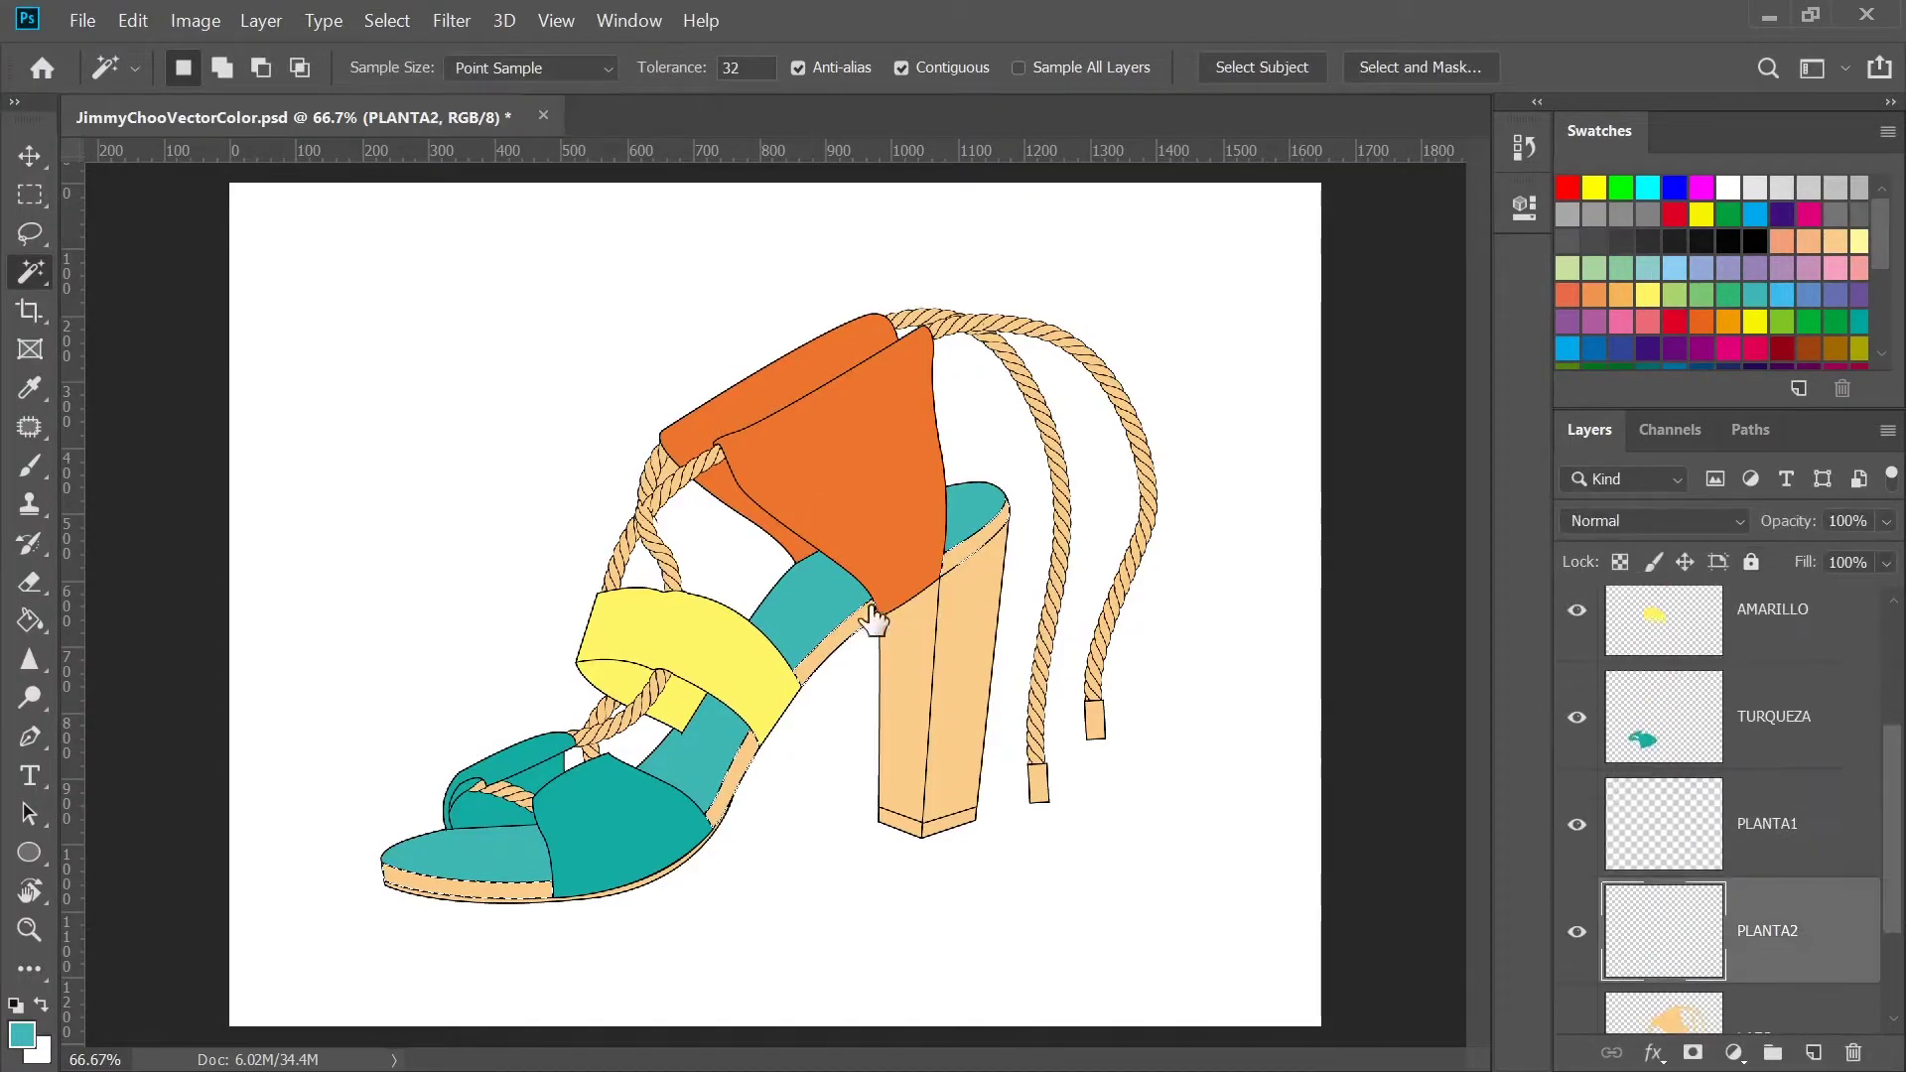
key(g)
click(556, 891)
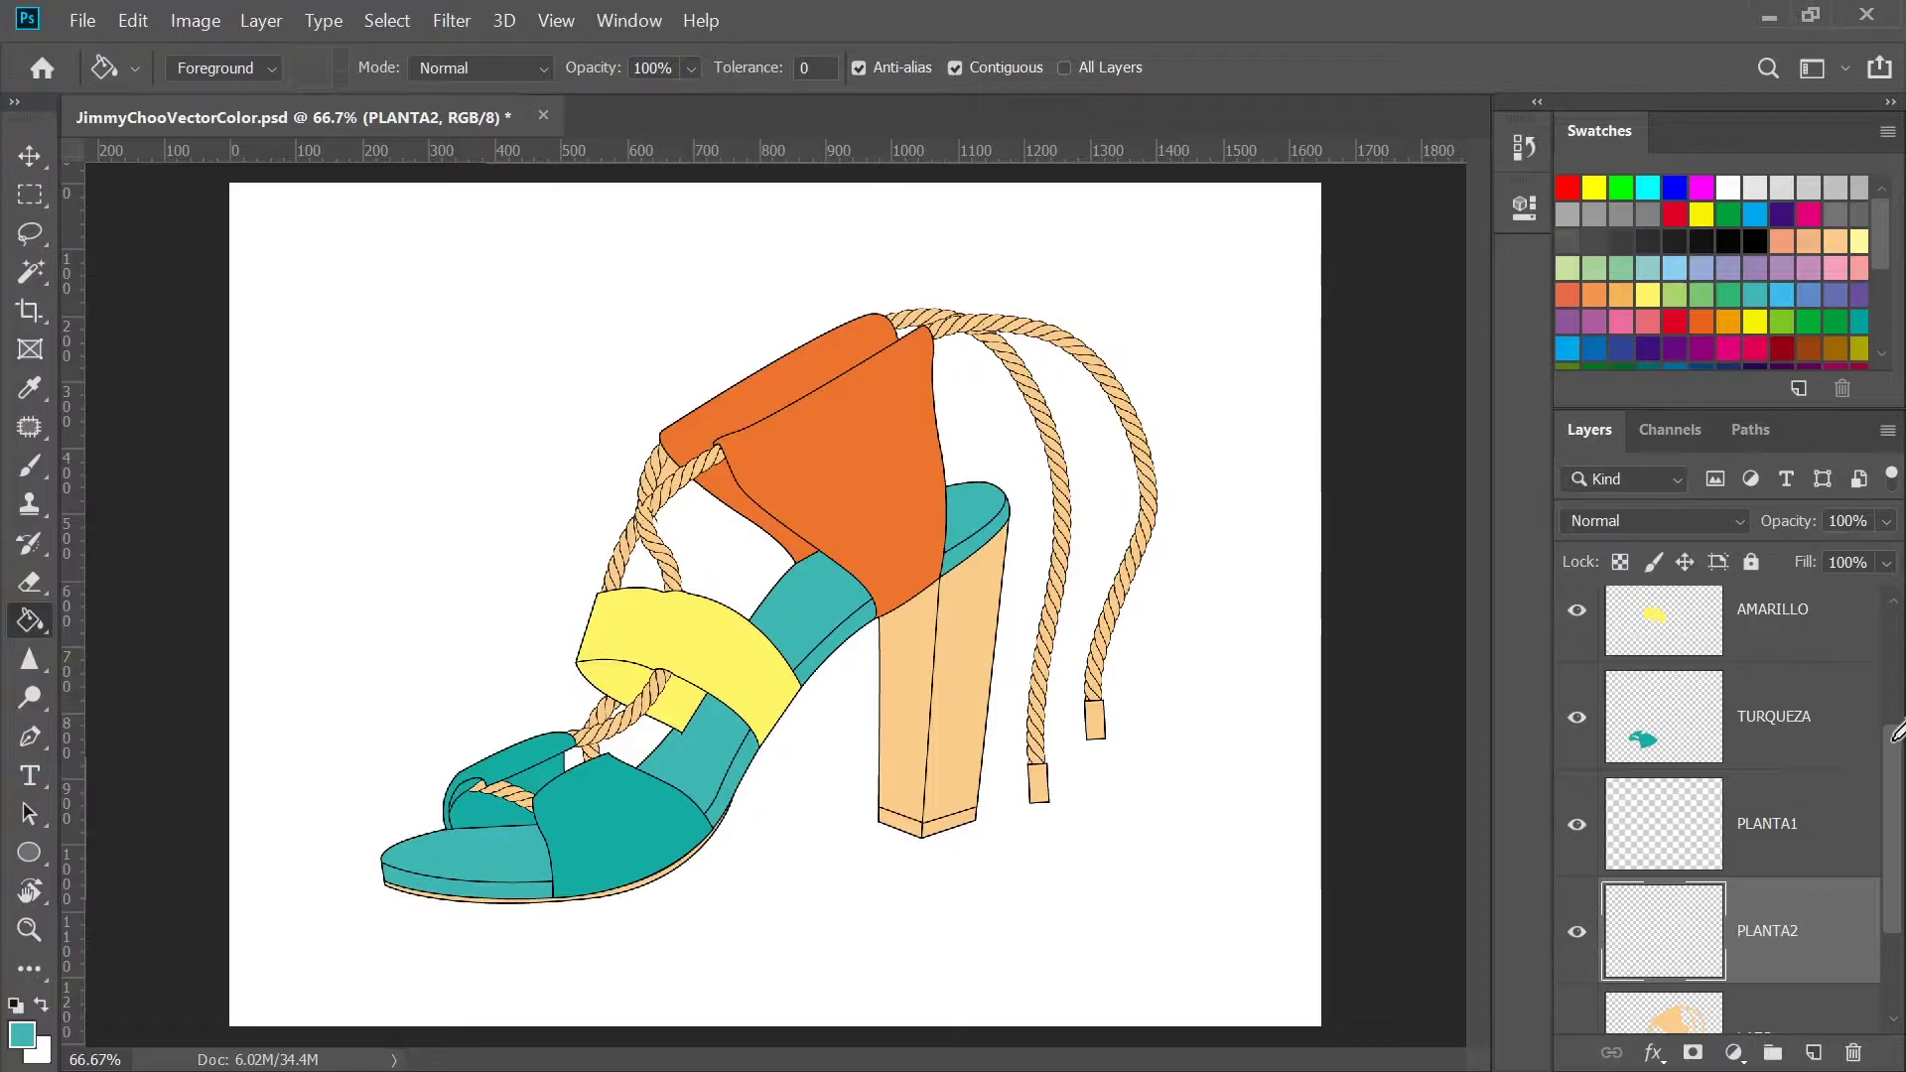
Select the heel's wide rear face with the Magic Wand on the Background copy line-art layer
key(v)
scroll(1795, 769, up, 3)
click(1795, 657)
key(w)
click(965, 634)
Add a layer named TACON1 and fill the heel's rear face on it with brown
ctrl+click(1813, 1052)
double_click(1762, 746)
text(TACON1)
key(Return)
key(g)
click(1836, 347)
click(986, 605)
Add another layer named TACON2 between TACON1 and NARANJA
click(1797, 846)
click(1813, 1052)
double_click(1765, 853)
text(TACON2)
key(Return)
Select the heel's front face on the line-art layer and fill it with brown on TACON2
key(w)
click(1782, 639)
click(924, 651)
click(388, 20)
click(715, 478)
key(Return)
click(1770, 840)
key(g)
click(884, 667)
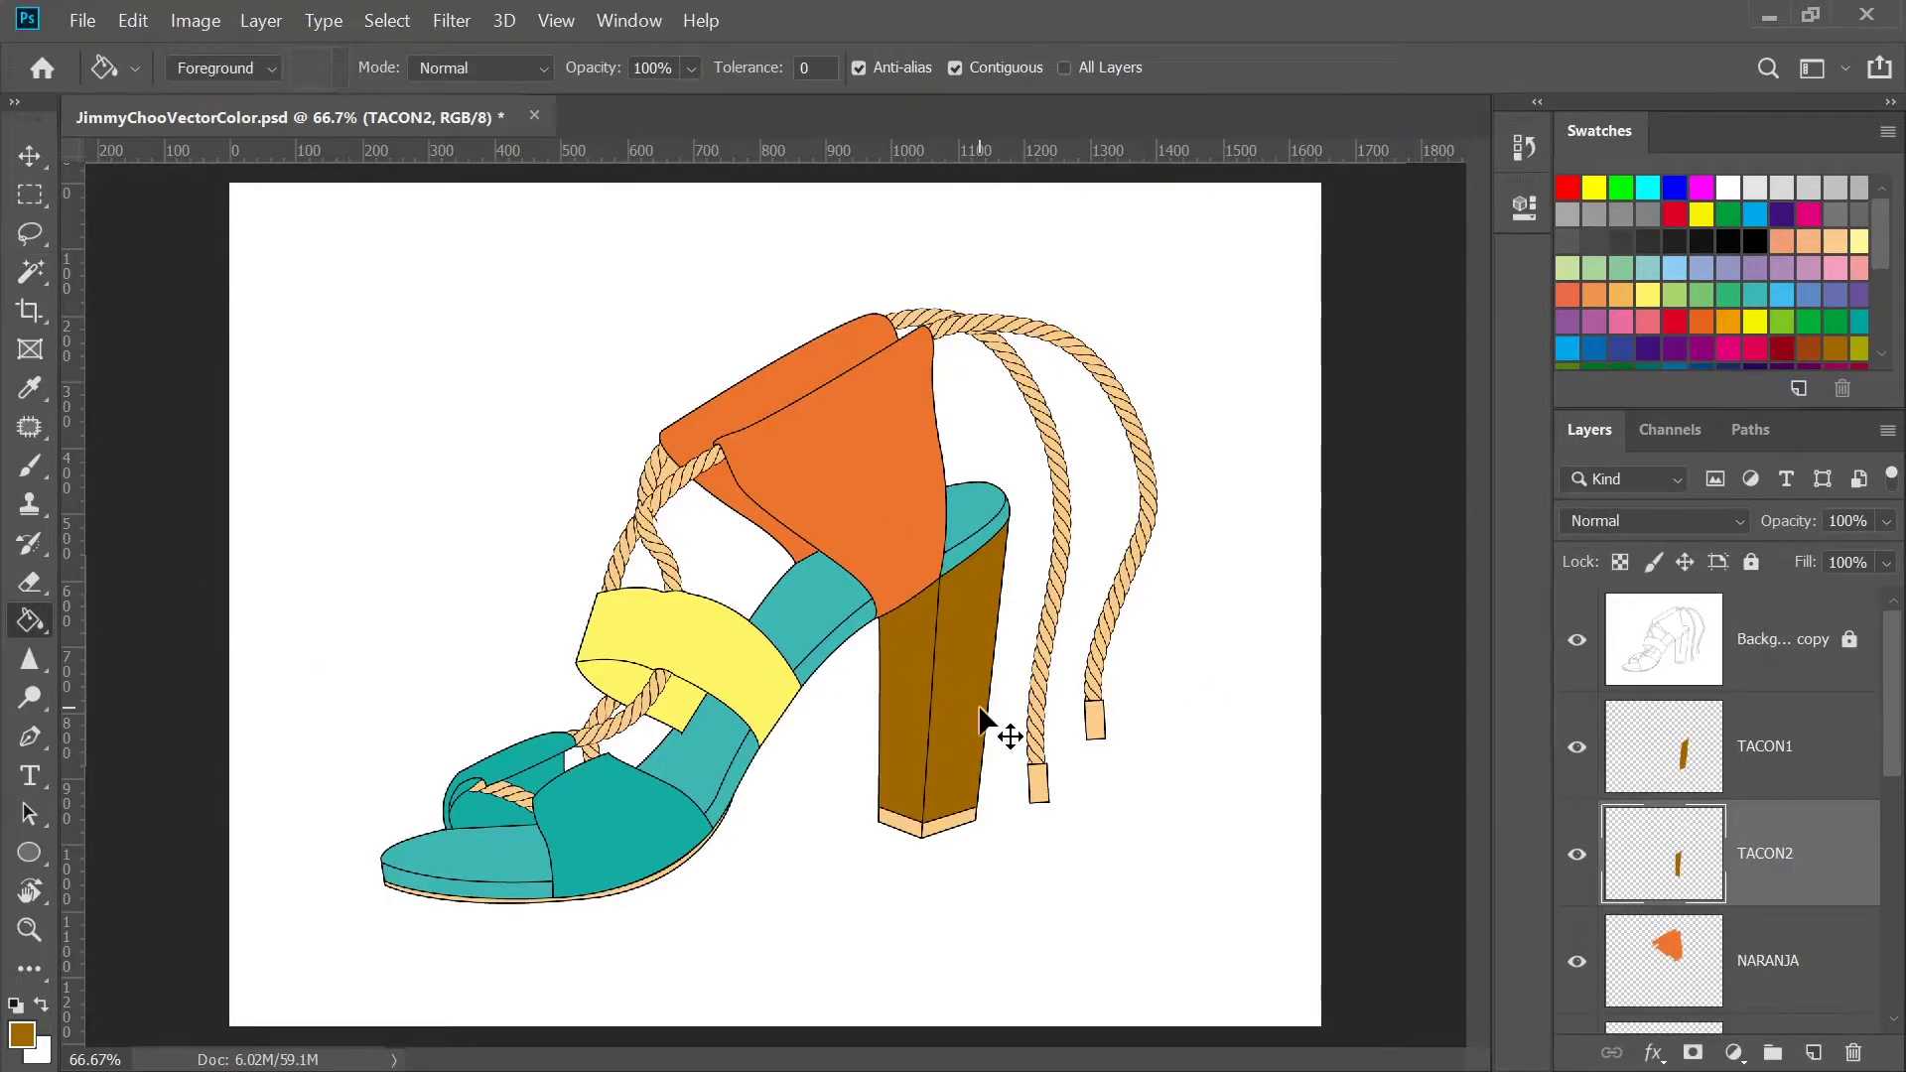
Place the LineasTurqueza stripe image above TACON2, scaled down and rotated diagonally over the toe and midfoot
click(223, 594)
click(1468, 817)
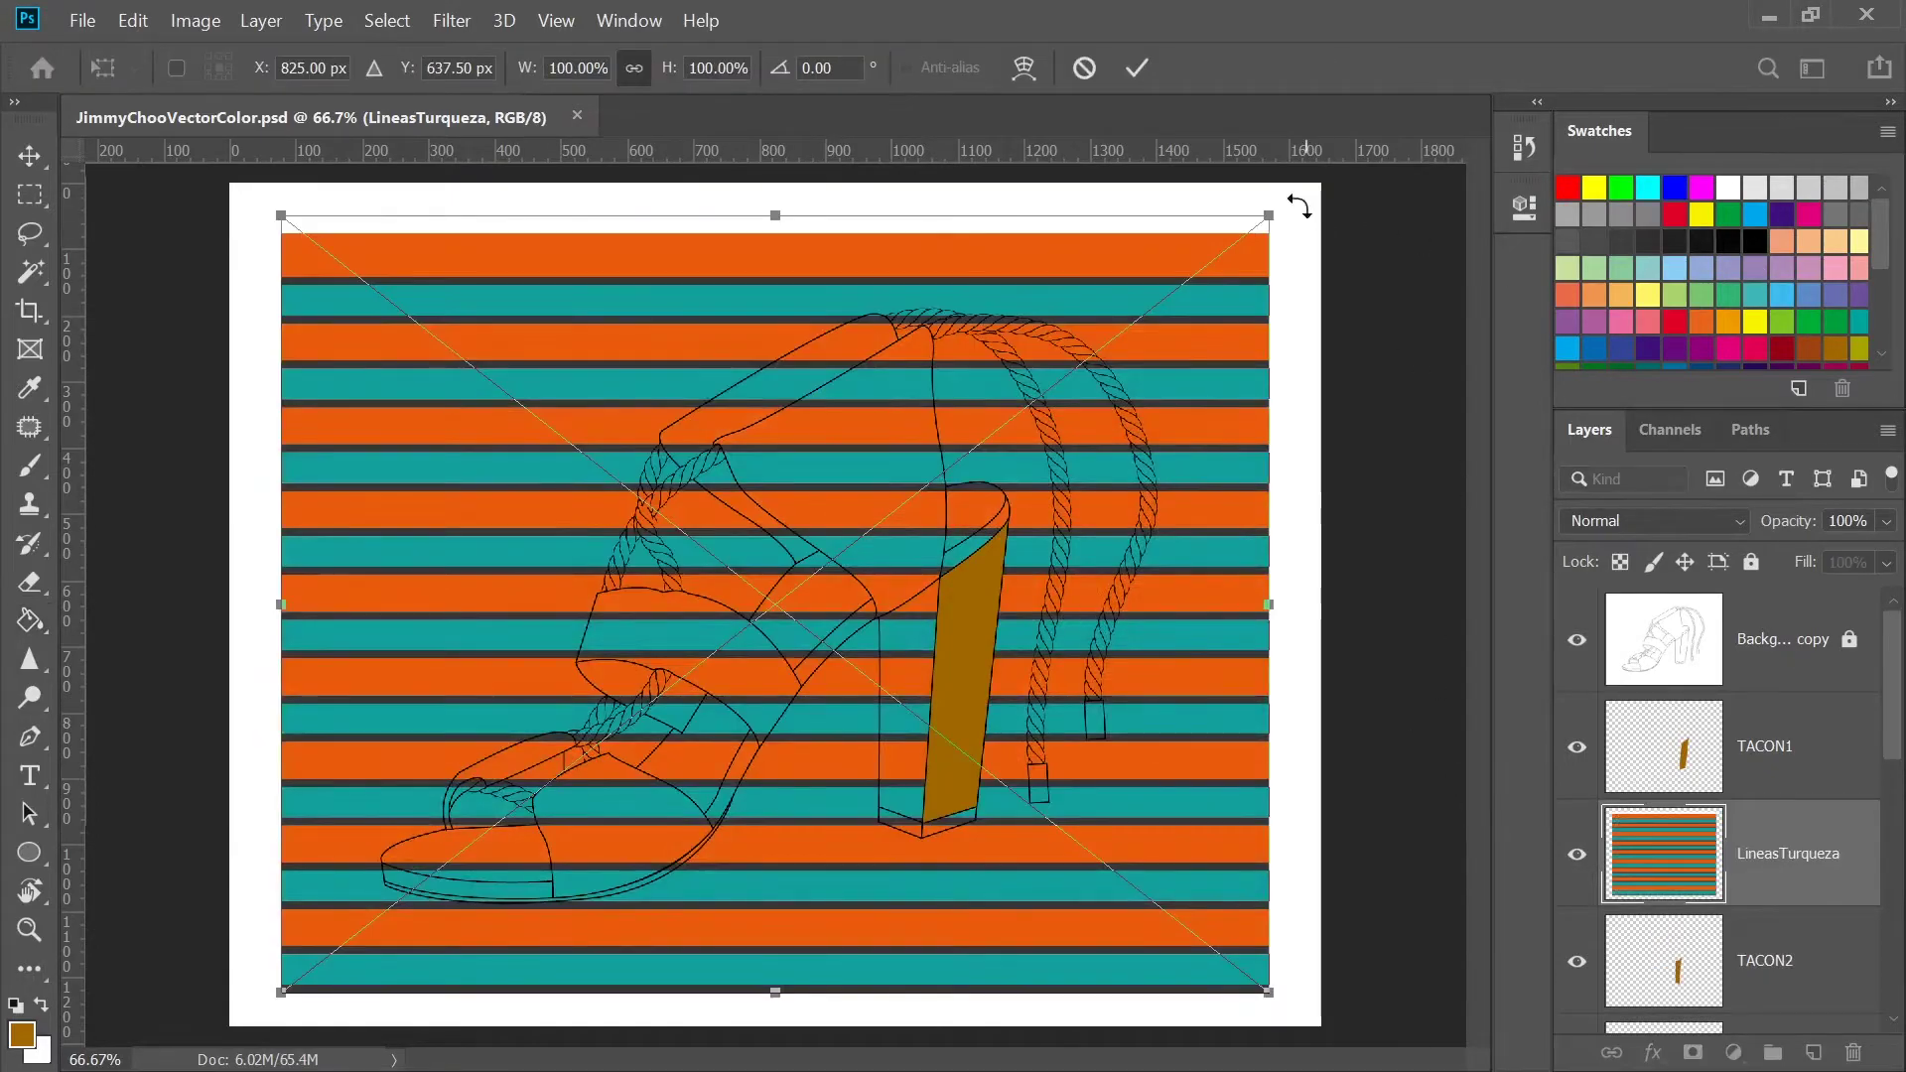
drag(1269, 215, 717, 773)
drag(606, 794, 635, 767)
mouse_move(781, 619)
mouse_down()
mouse_move(799, 652)
mouse_move(788, 635)
mouse_up()
drag(755, 762, 689, 769)
drag(616, 775, 677, 760)
drag(681, 690, 695, 722)
drag(557, 775, 567, 782)
drag(616, 568, 672, 527)
mouse_move(593, 697)
mouse_down()
mouse_move(610, 681)
mouse_move(577, 722)
mouse_up()
drag(554, 791, 553, 798)
key(Return)
Duplicate the LineasTurqueza layer and line up the copy's stripes with the original over the front of the sandal
drag(1779, 856, 1814, 1053)
key(v)
drag(517, 818, 708, 687)
click(560, 842)
key(shift+Down)
key(shift+Down)
key(shift+Down)
key(shift+Right)
key(shift+Right)
key(shift+Right)
key(shift+Down)
click(719, 695)
Duplicate the stripe pattern twice more and place the copies diagonally upward across the cuff, heel and hanging laces
drag(1778, 858, 1814, 1052)
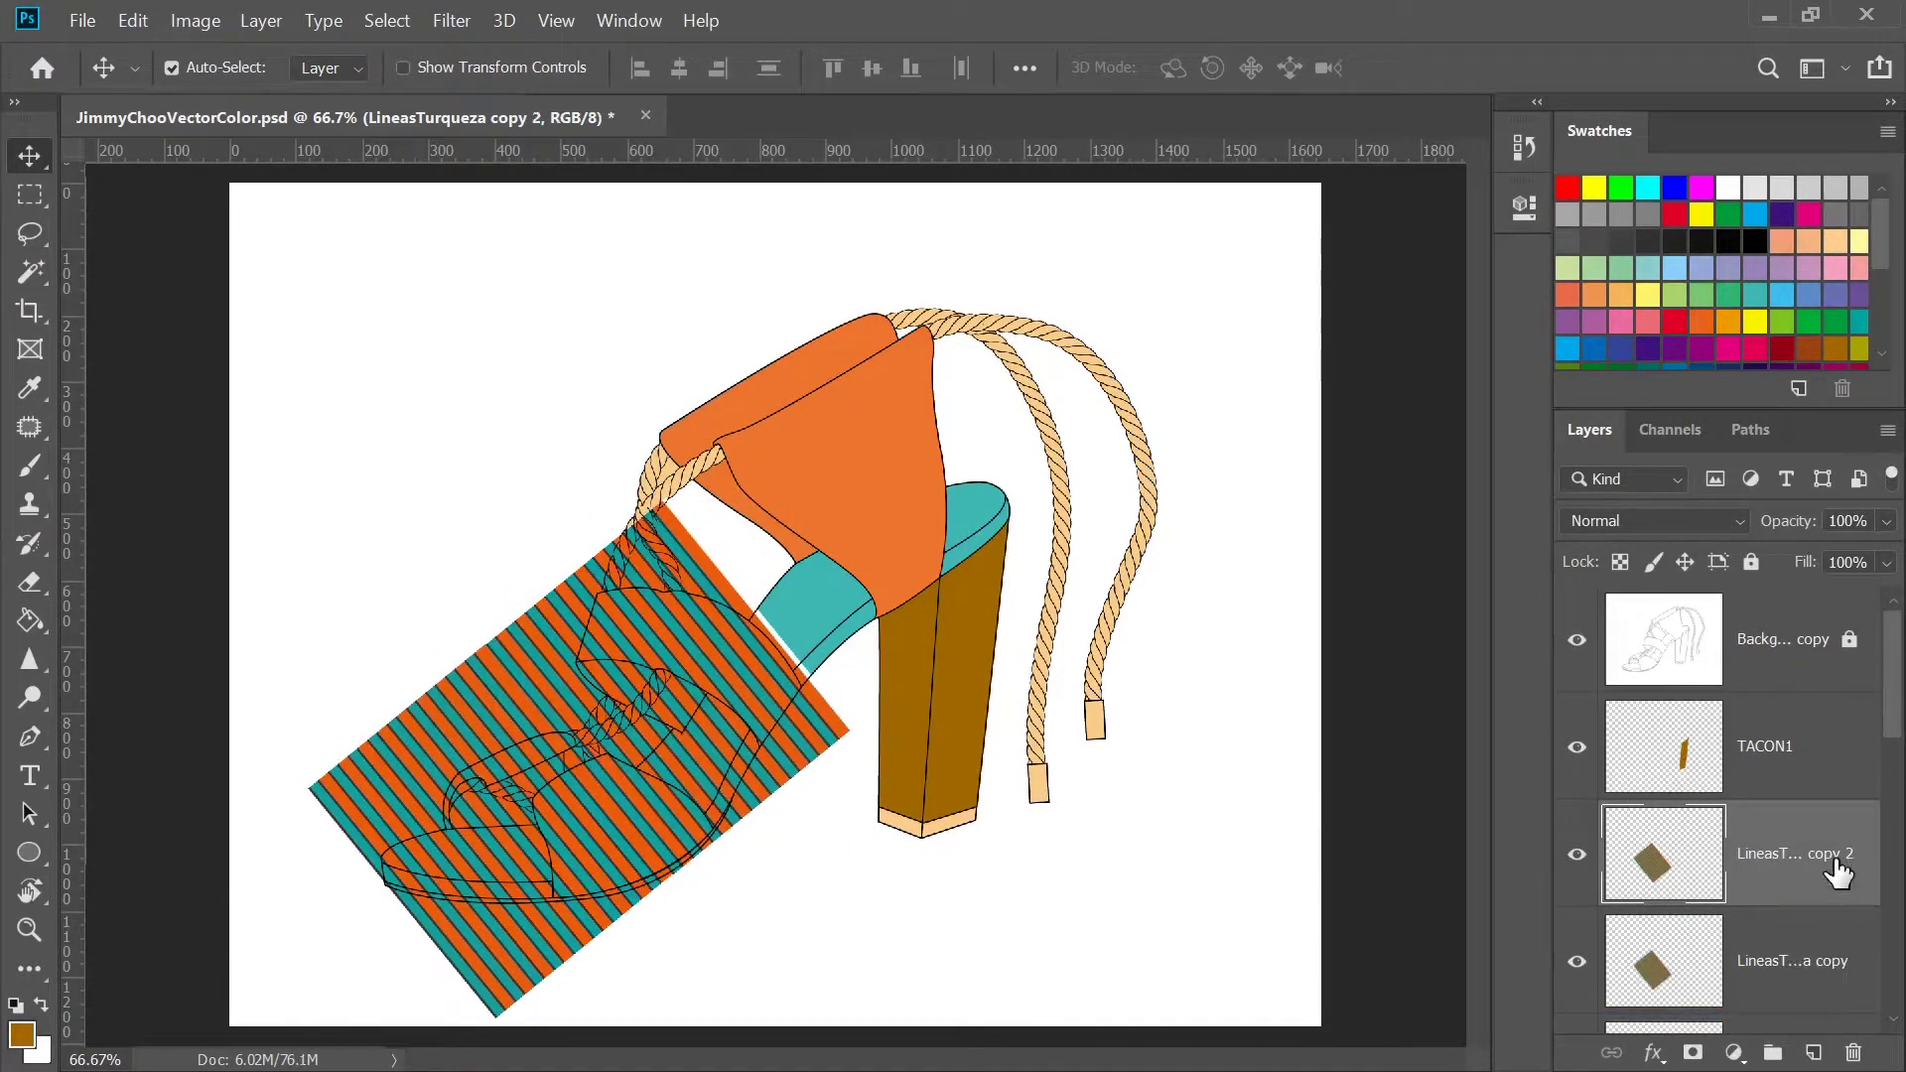
scroll(1837, 870, down, 3)
drag(702, 681, 1084, 386)
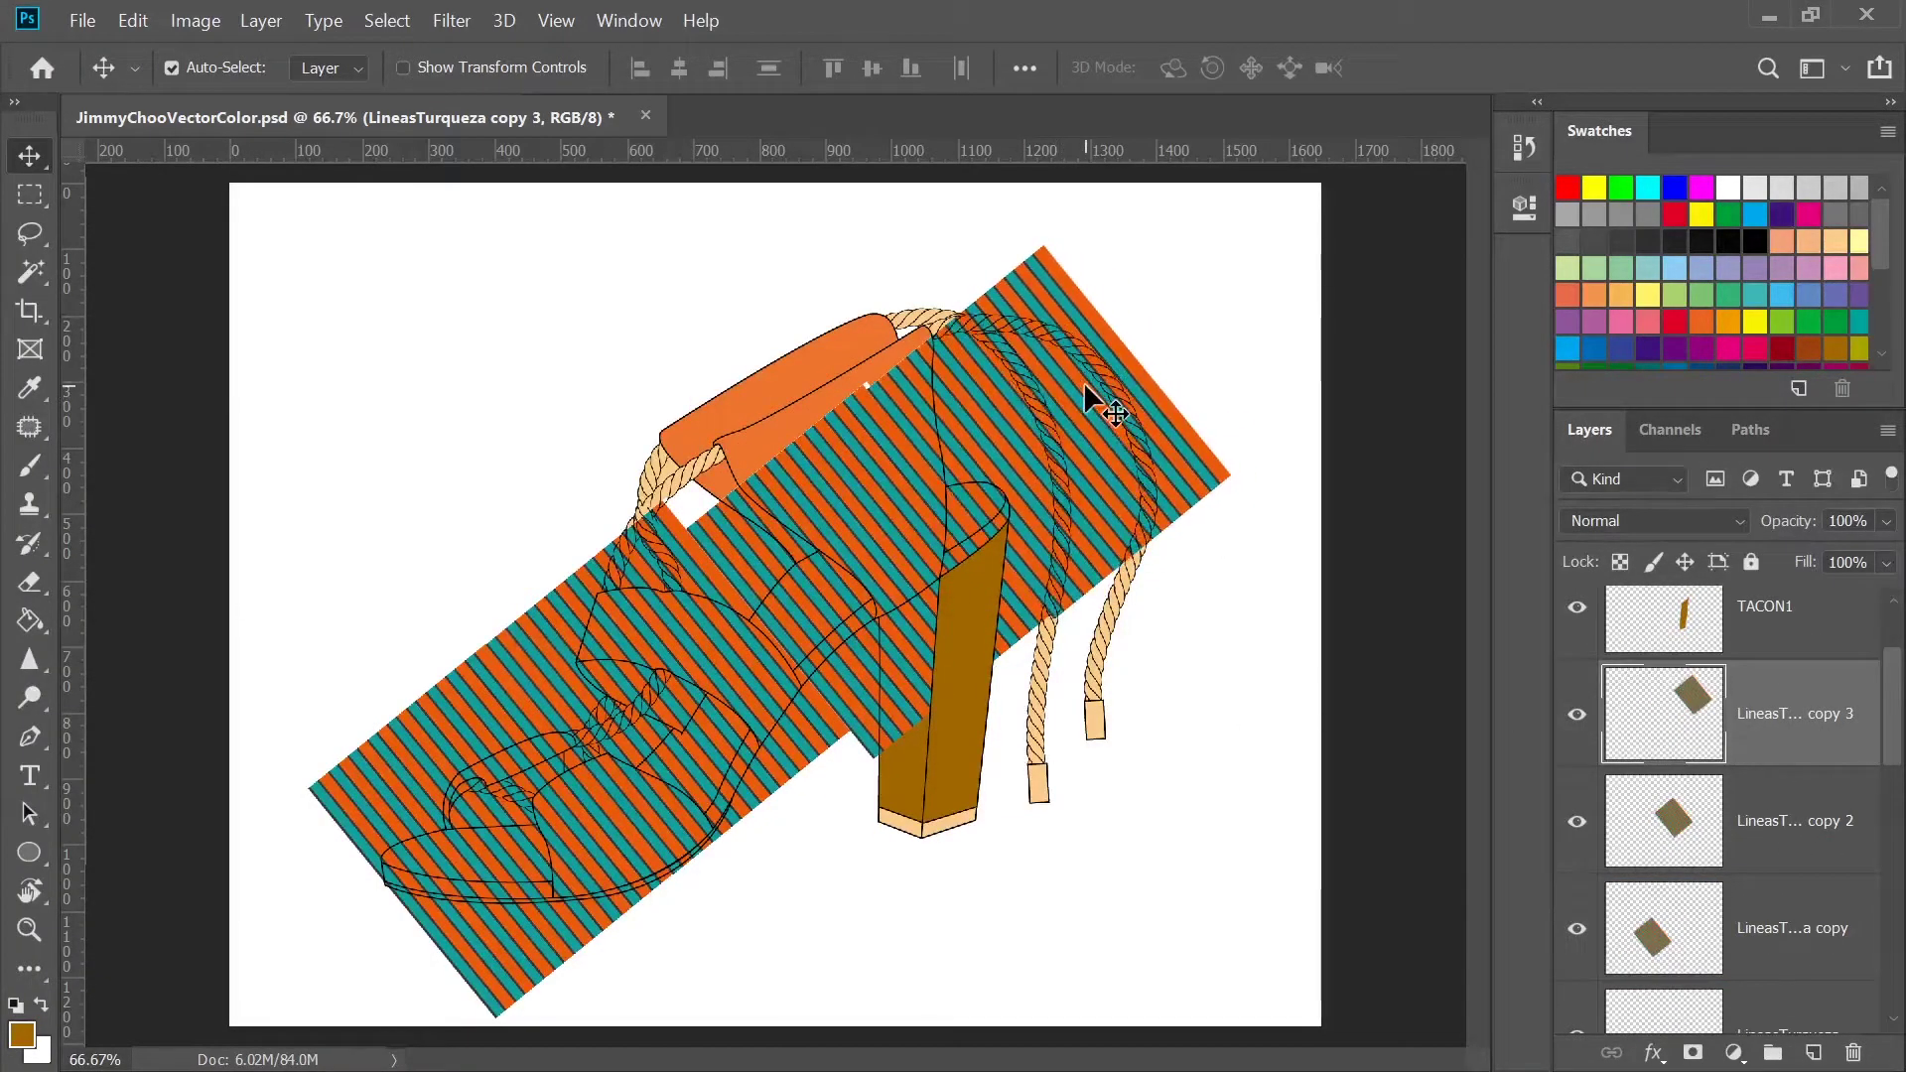
Merge the four LineasTurqueza stripe layers into a single diagonal pattern layer
shift+click(1837, 758)
mouse_move(1891, 700)
mouse_down()
mouse_move(1891, 760)
mouse_move(1903, 679)
mouse_up()
key(ctrl+e)
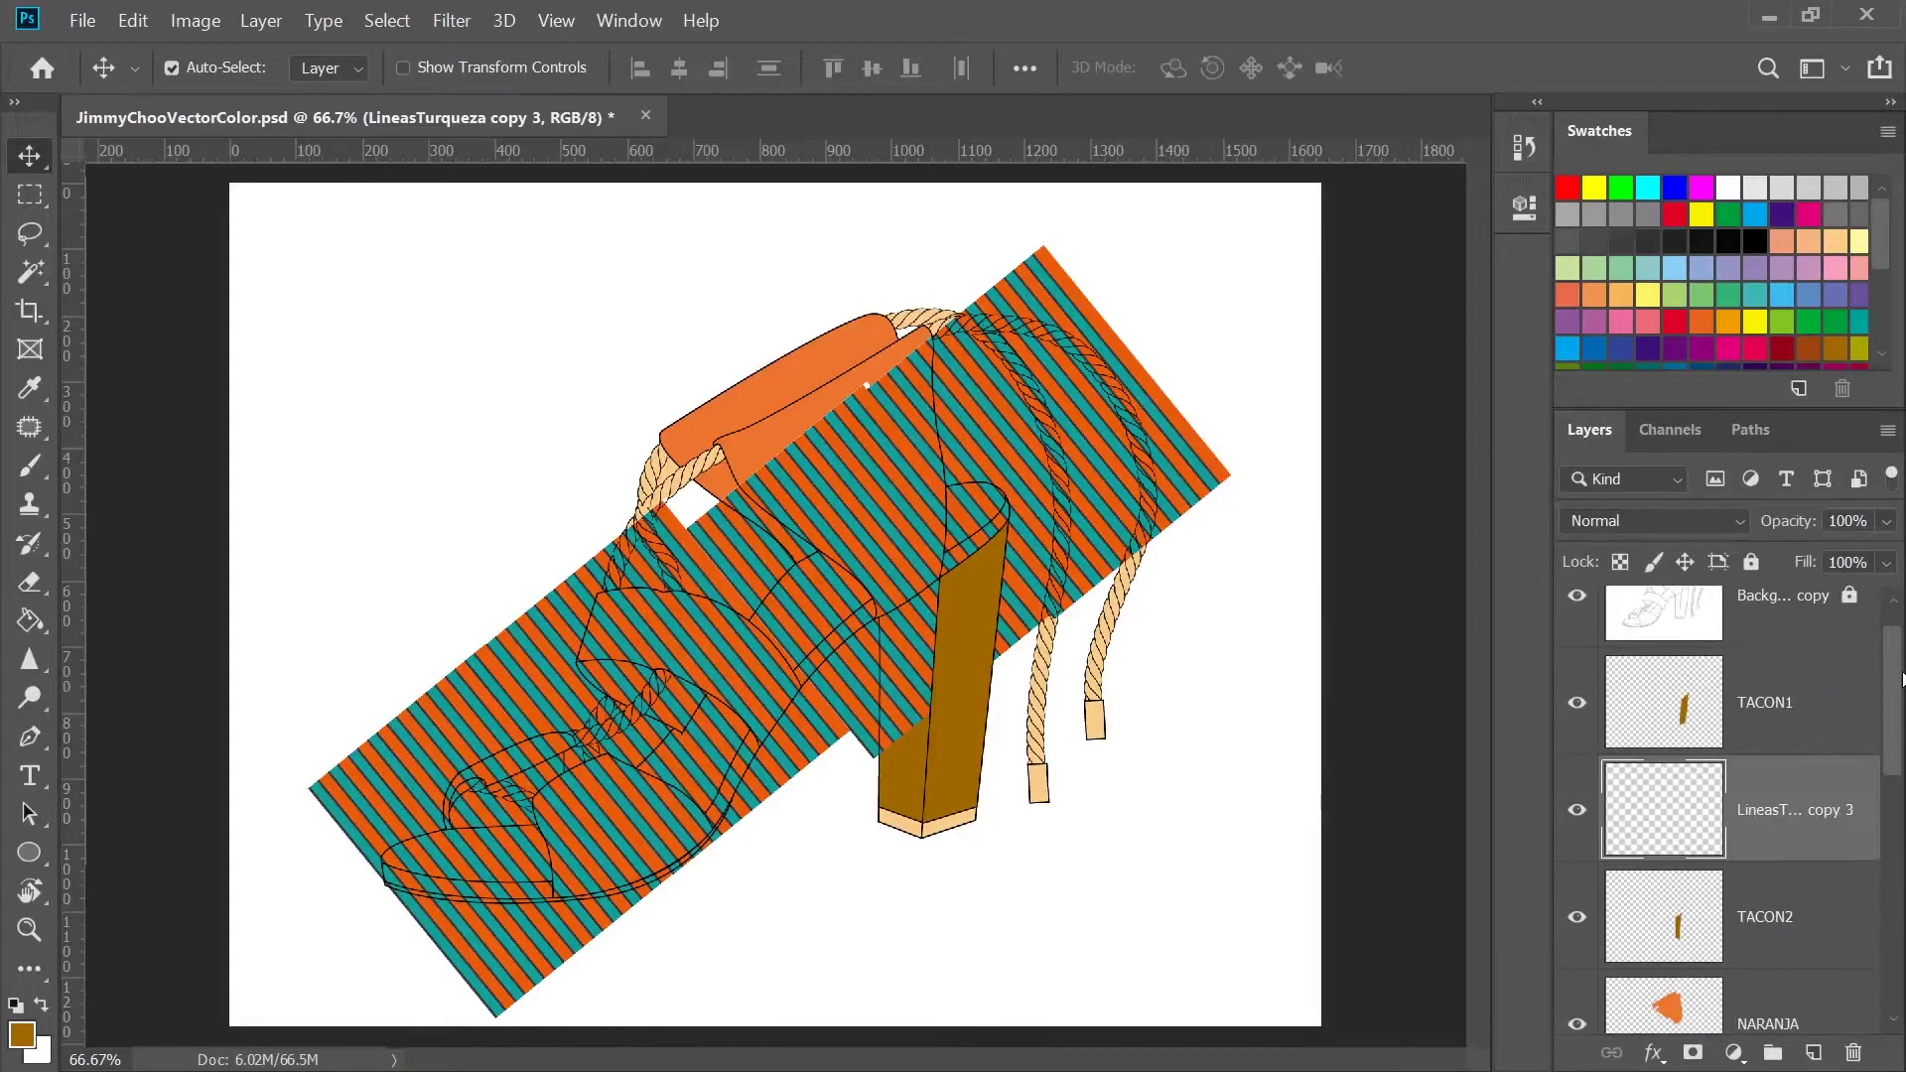
Move the merged diagonal stripes beneath the strap and heel color layers, close to the insole layers
drag(1821, 836, 1814, 1052)
click(1577, 918)
drag(1892, 675, 1887, 729)
drag(1674, 408, 1693, 822)
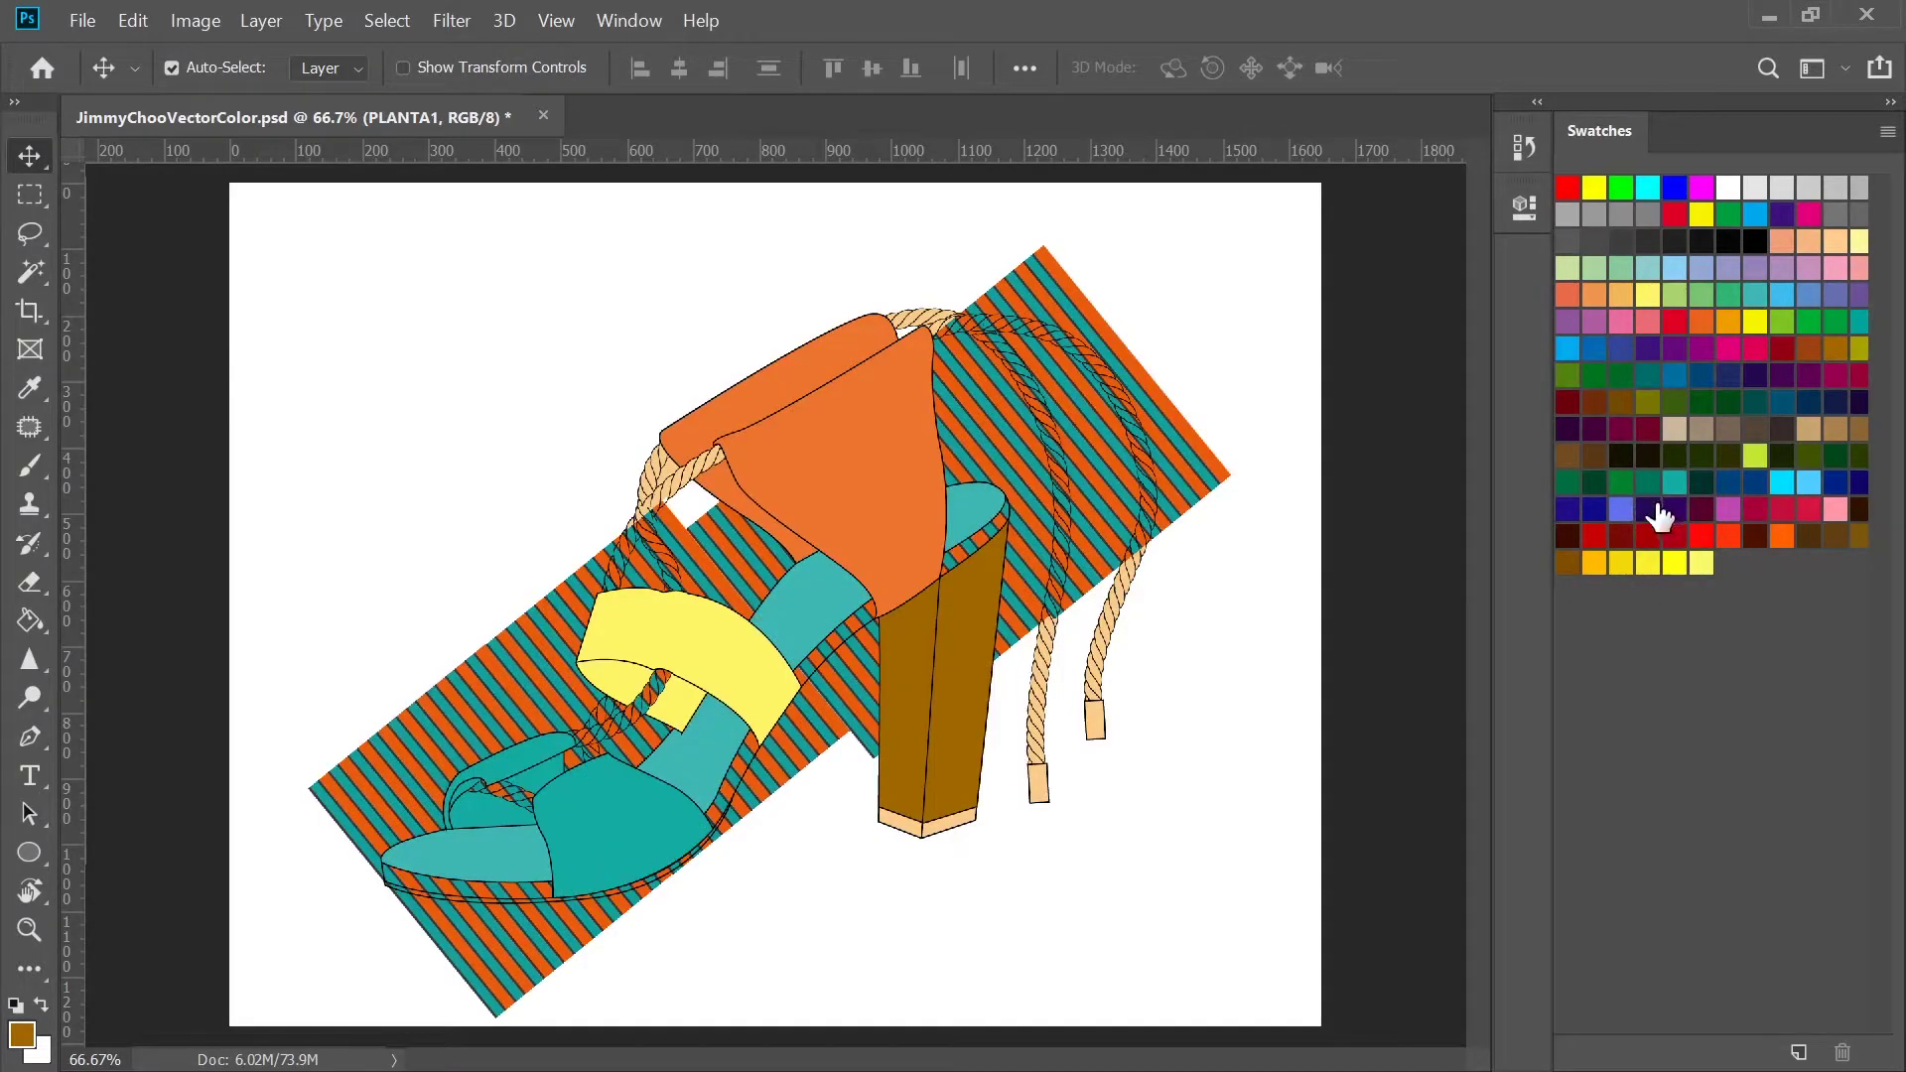
click(1527, 1001)
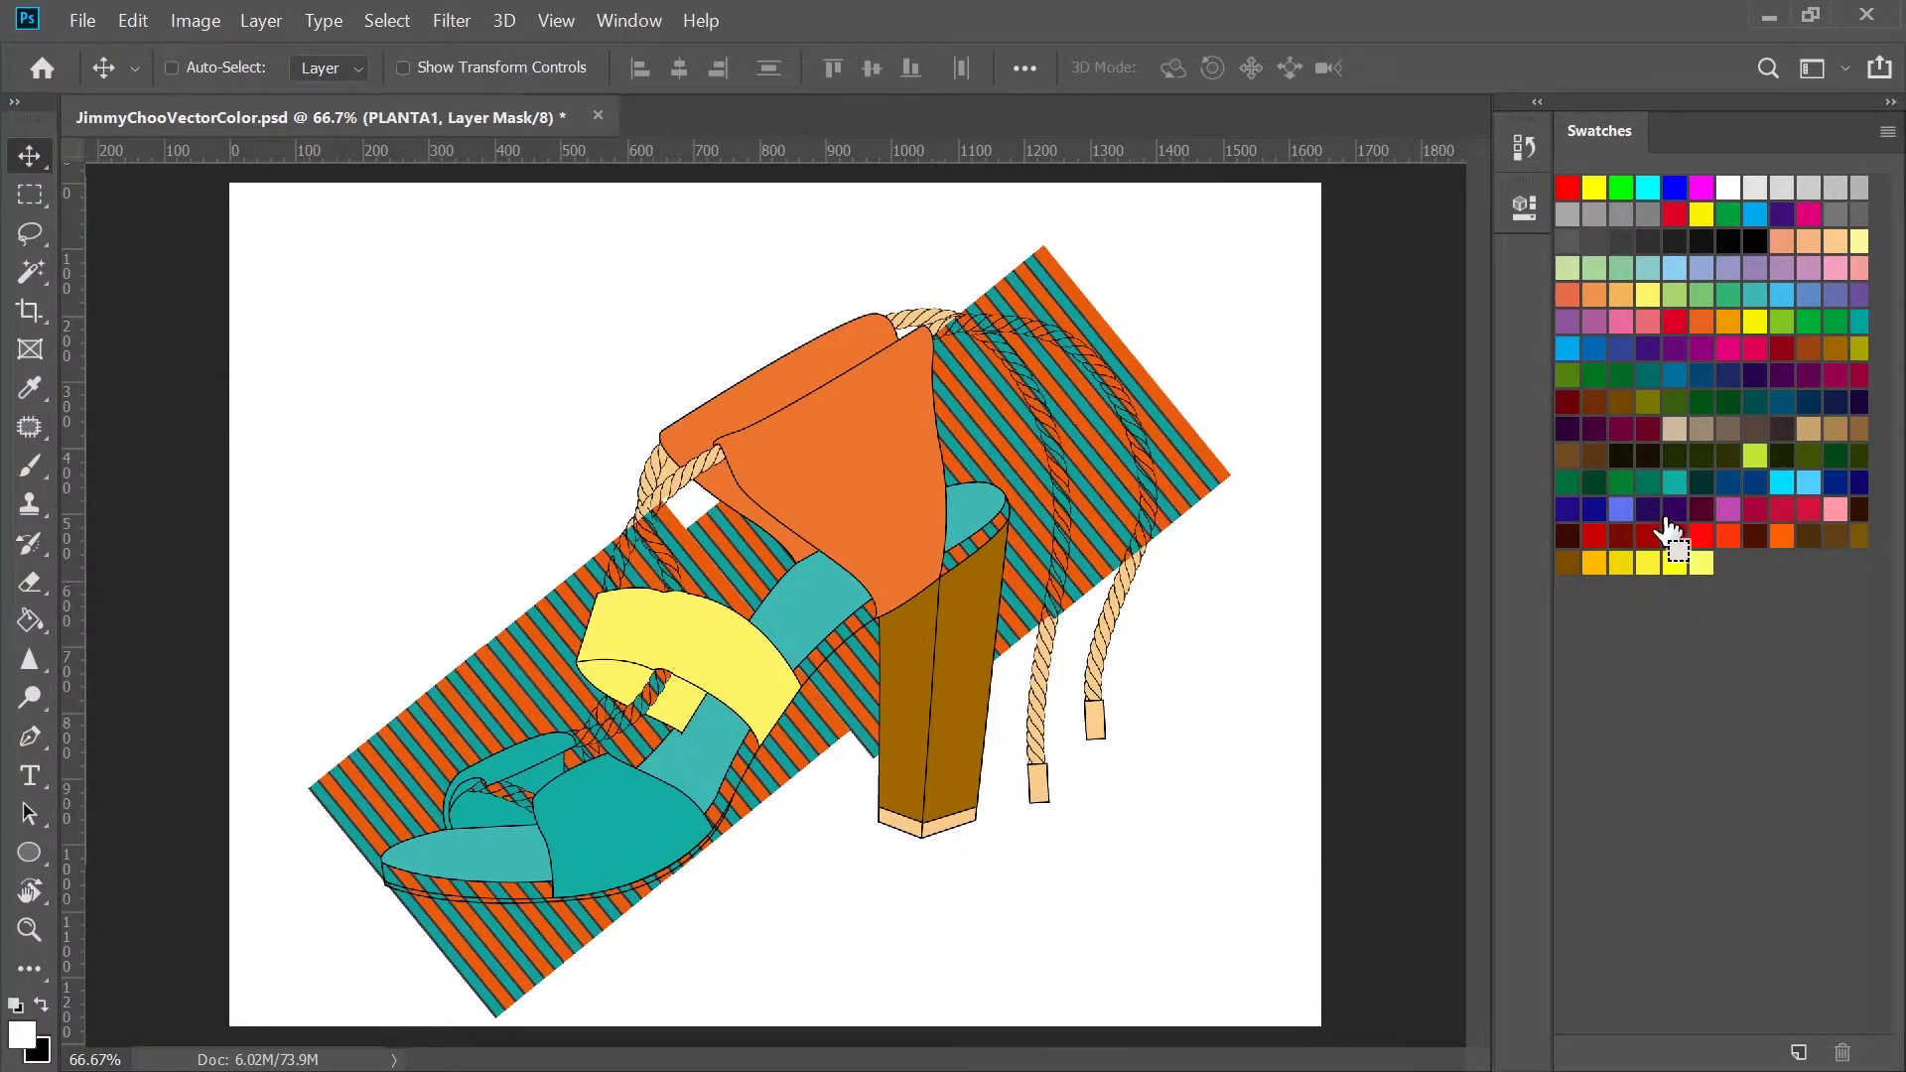
key(ctrl+z)
key(ctrl+z)
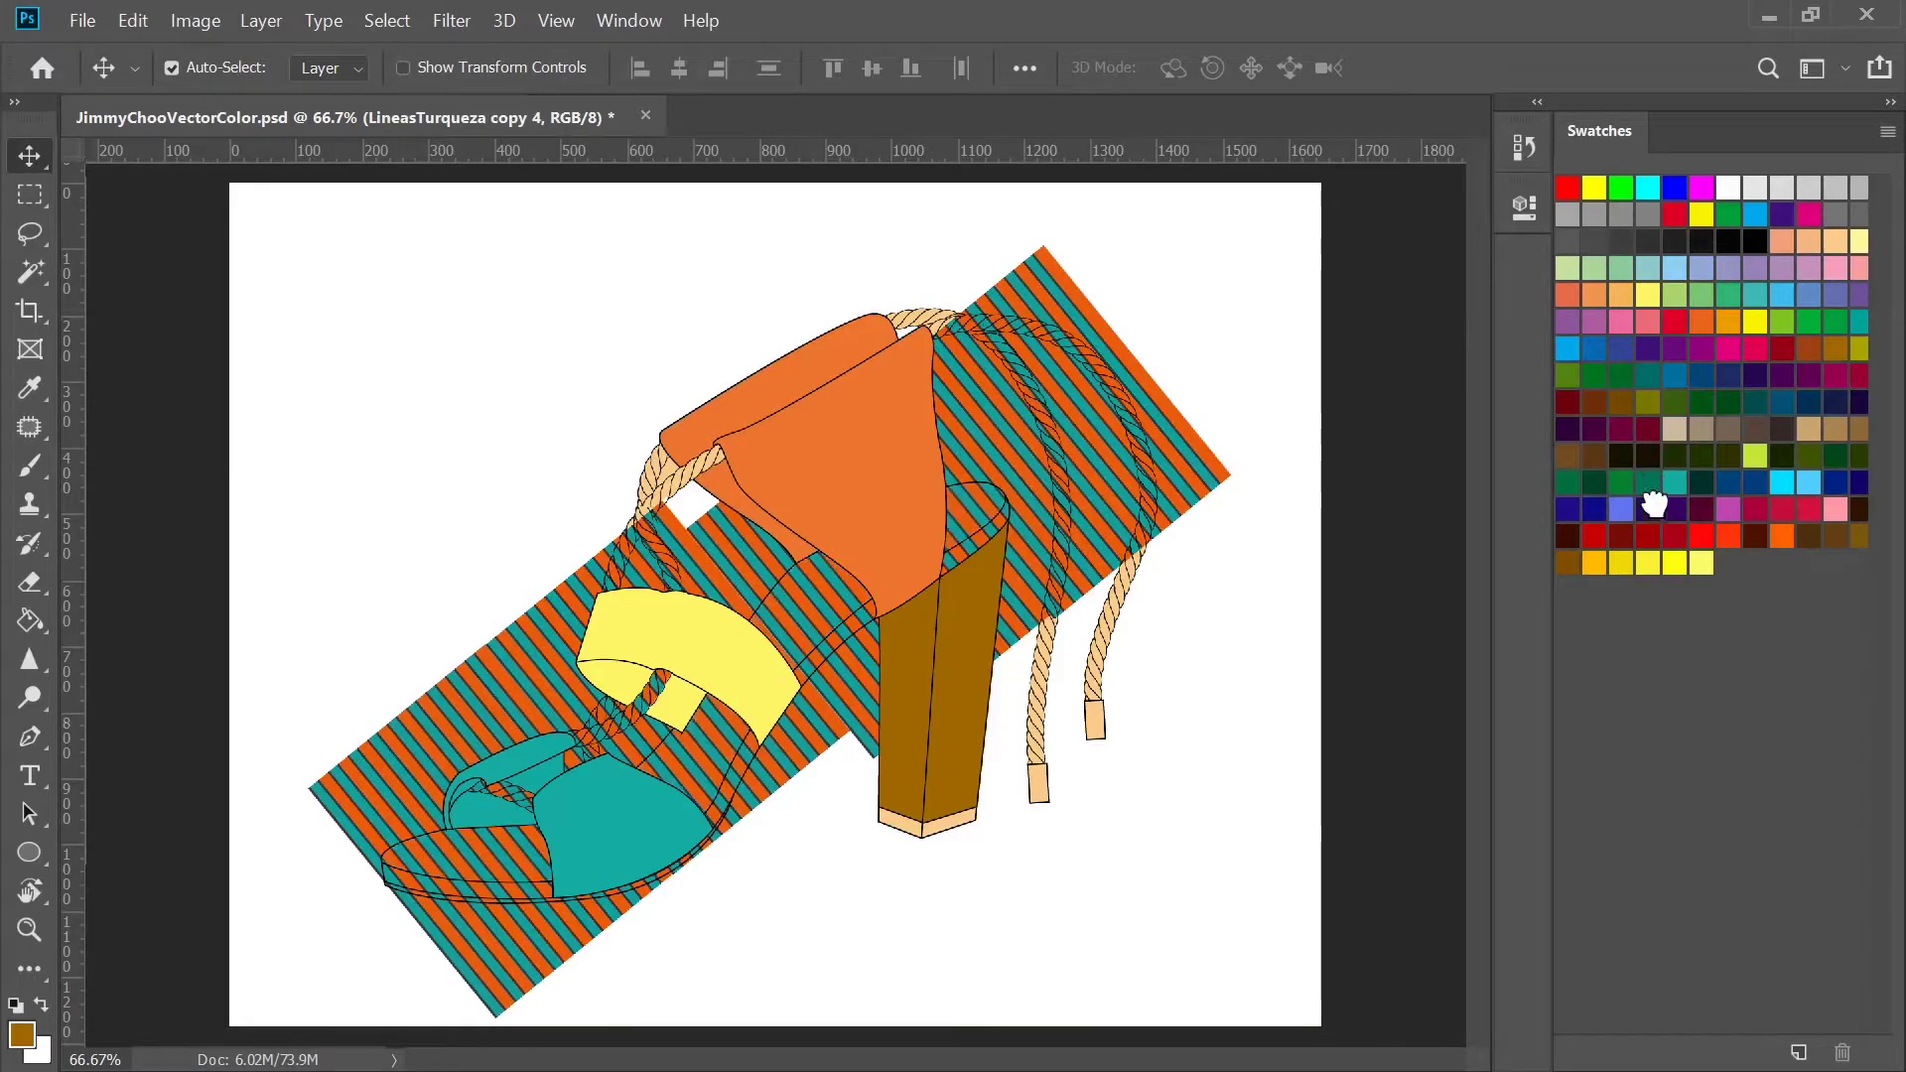
Try to clip the diagonal stripes to the sole's side edge
shift+click(1620, 593)
key(ctrl+z)
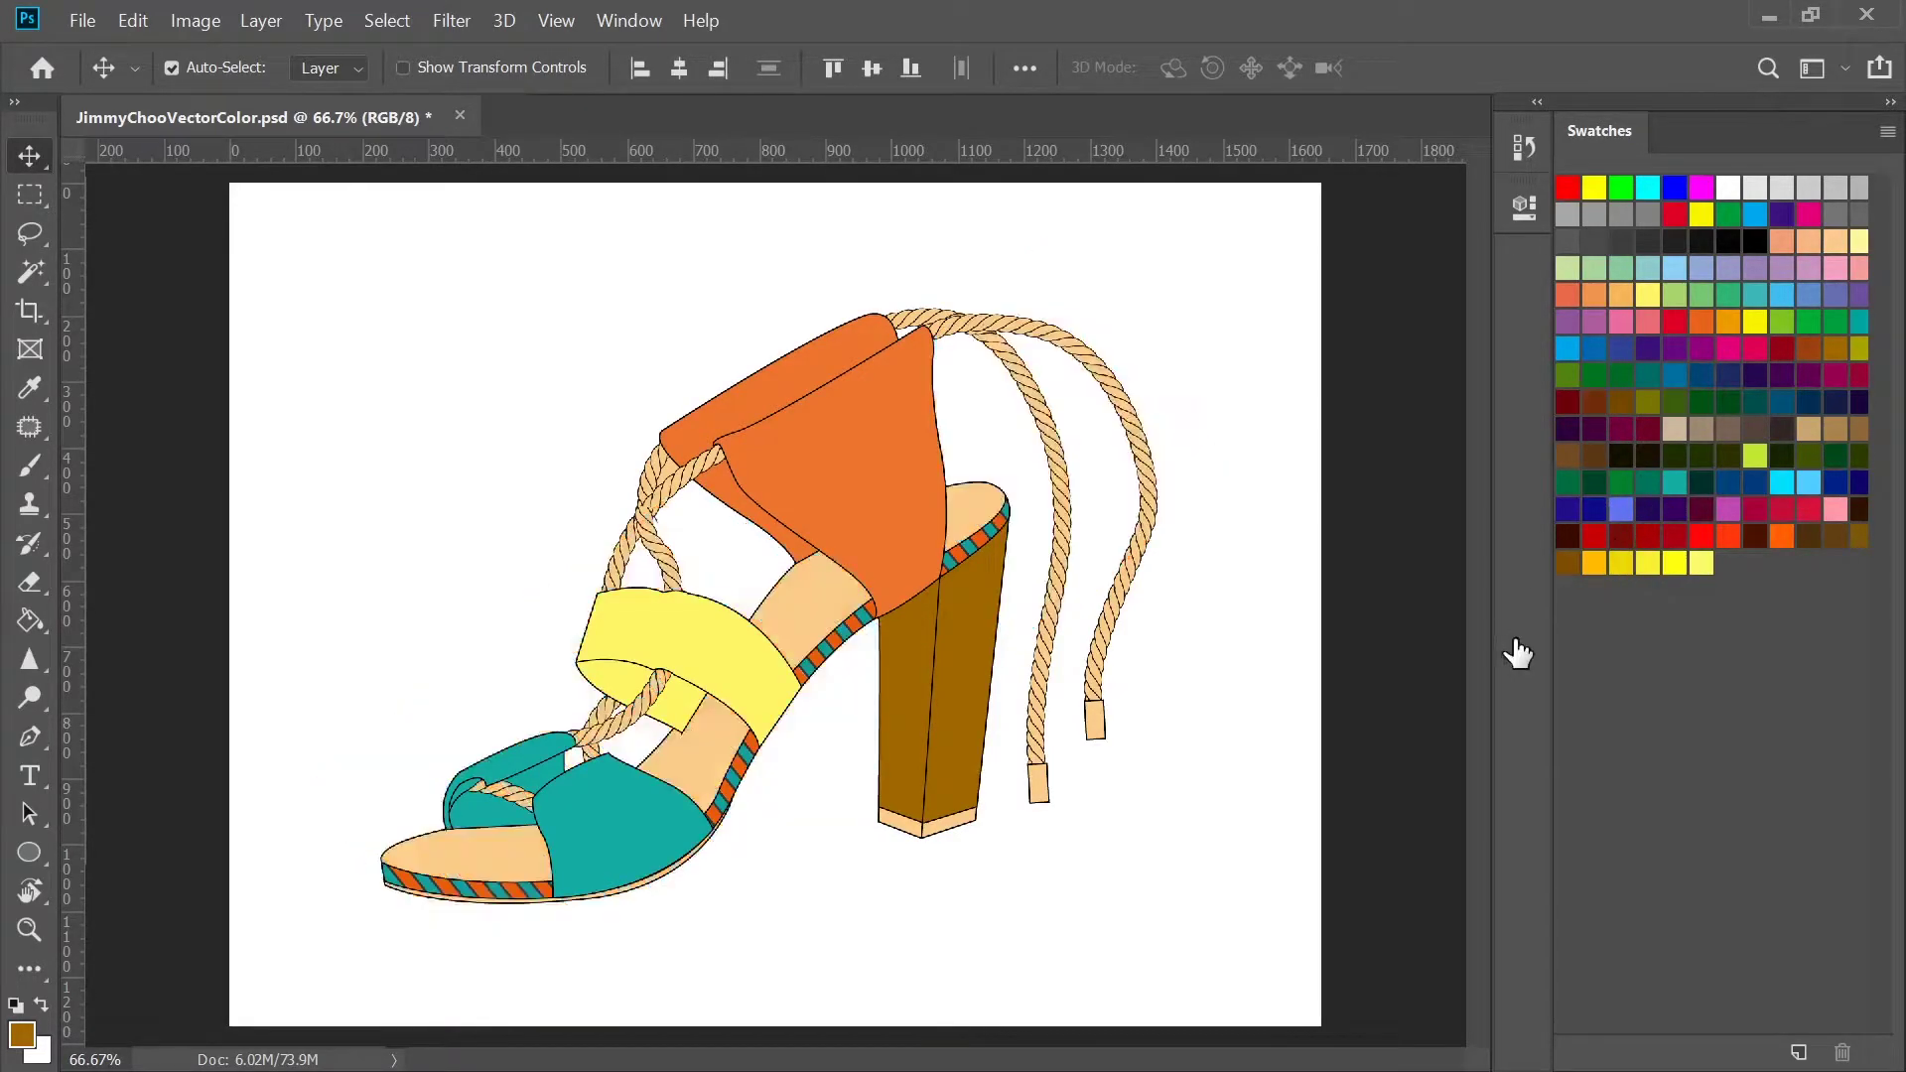
key(ctrl+shift+z)
key(ctrl+shift+z)
key(ctrl+shift+z)
shift+click(1656, 546)
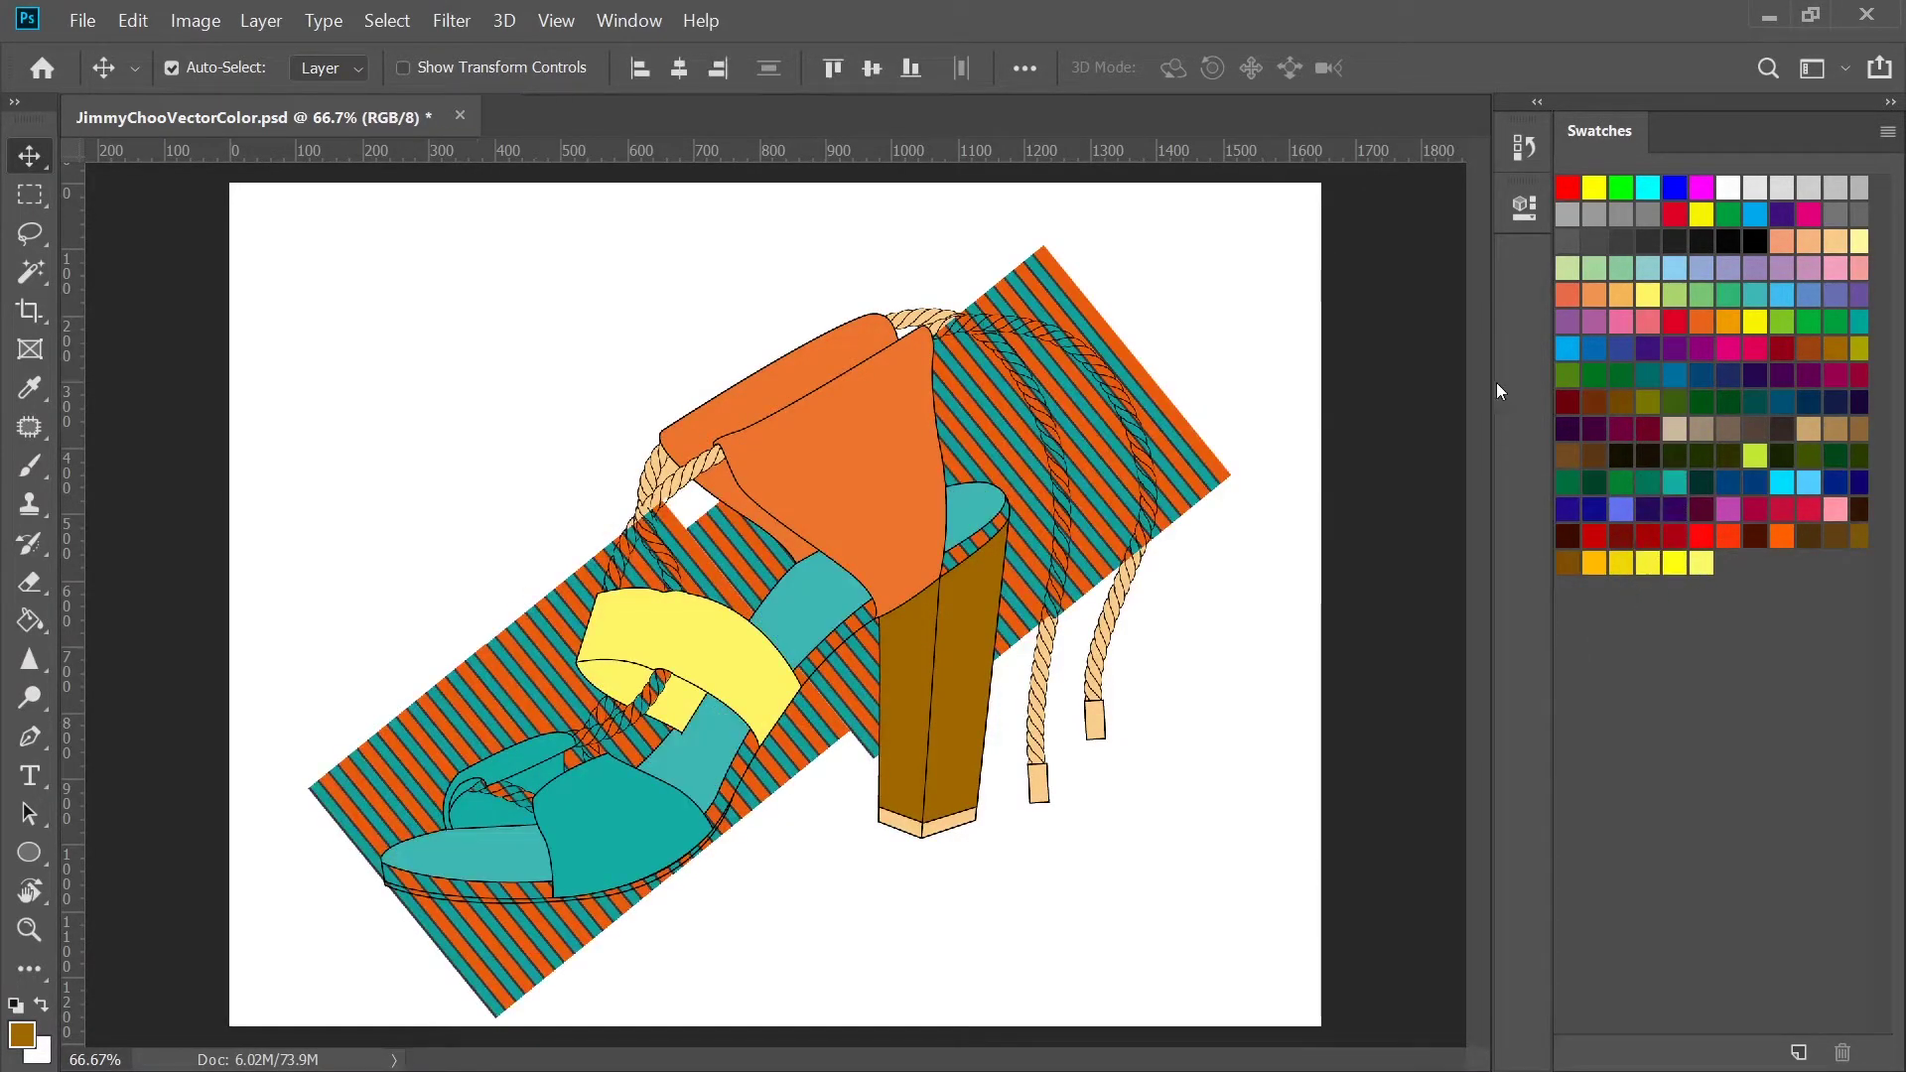
click(1468, 663)
key(ctrl+z)
click(1645, 494)
key(ctrl+z)
key(ctrl+z)
key(ctrl+shift+z)
click(1648, 518)
click(1649, 505)
drag(1629, 607, 1641, 508)
key(ctrl+z)
key(ctrl+shift+z)
key(ctrl+z)
key(ctrl+shift+z)
ctrl+click(1624, 618)
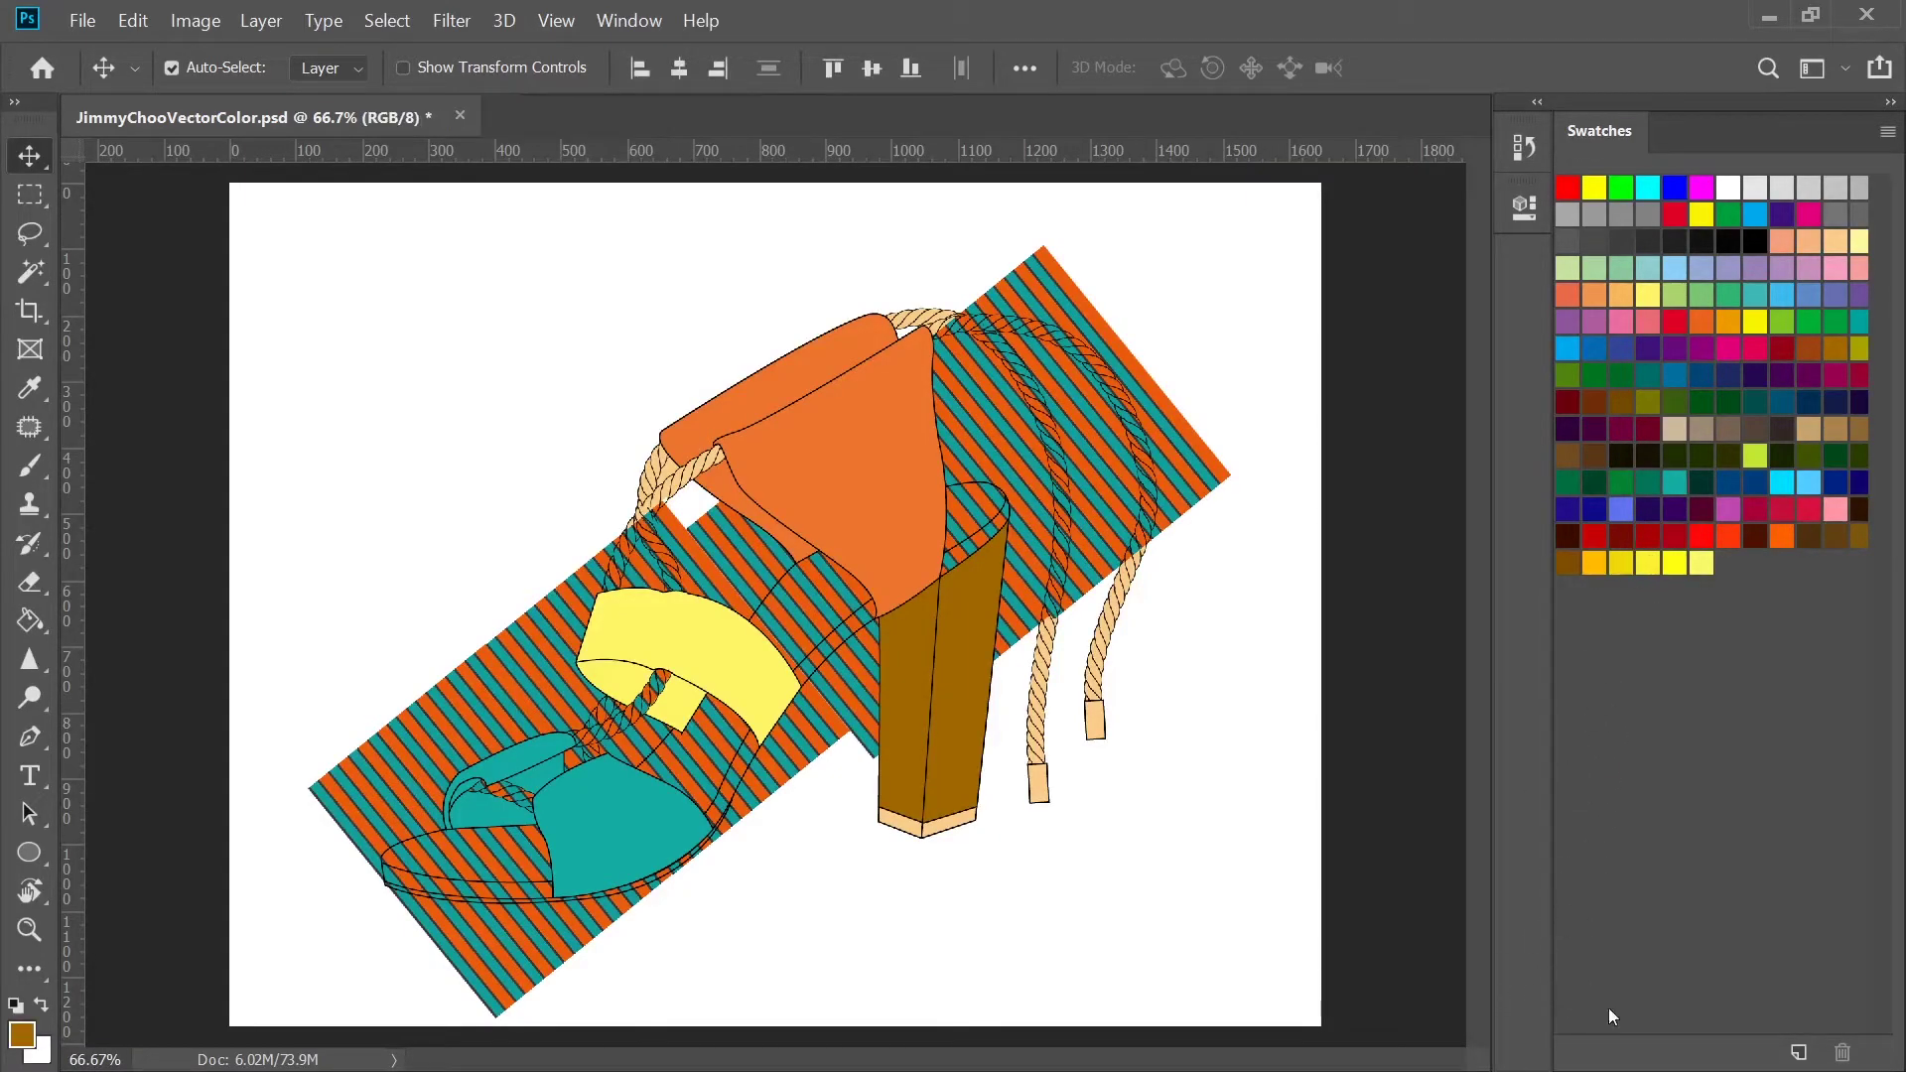
Clip the diagonal turquoise and orange stripes to the insole color layer
click(1671, 402)
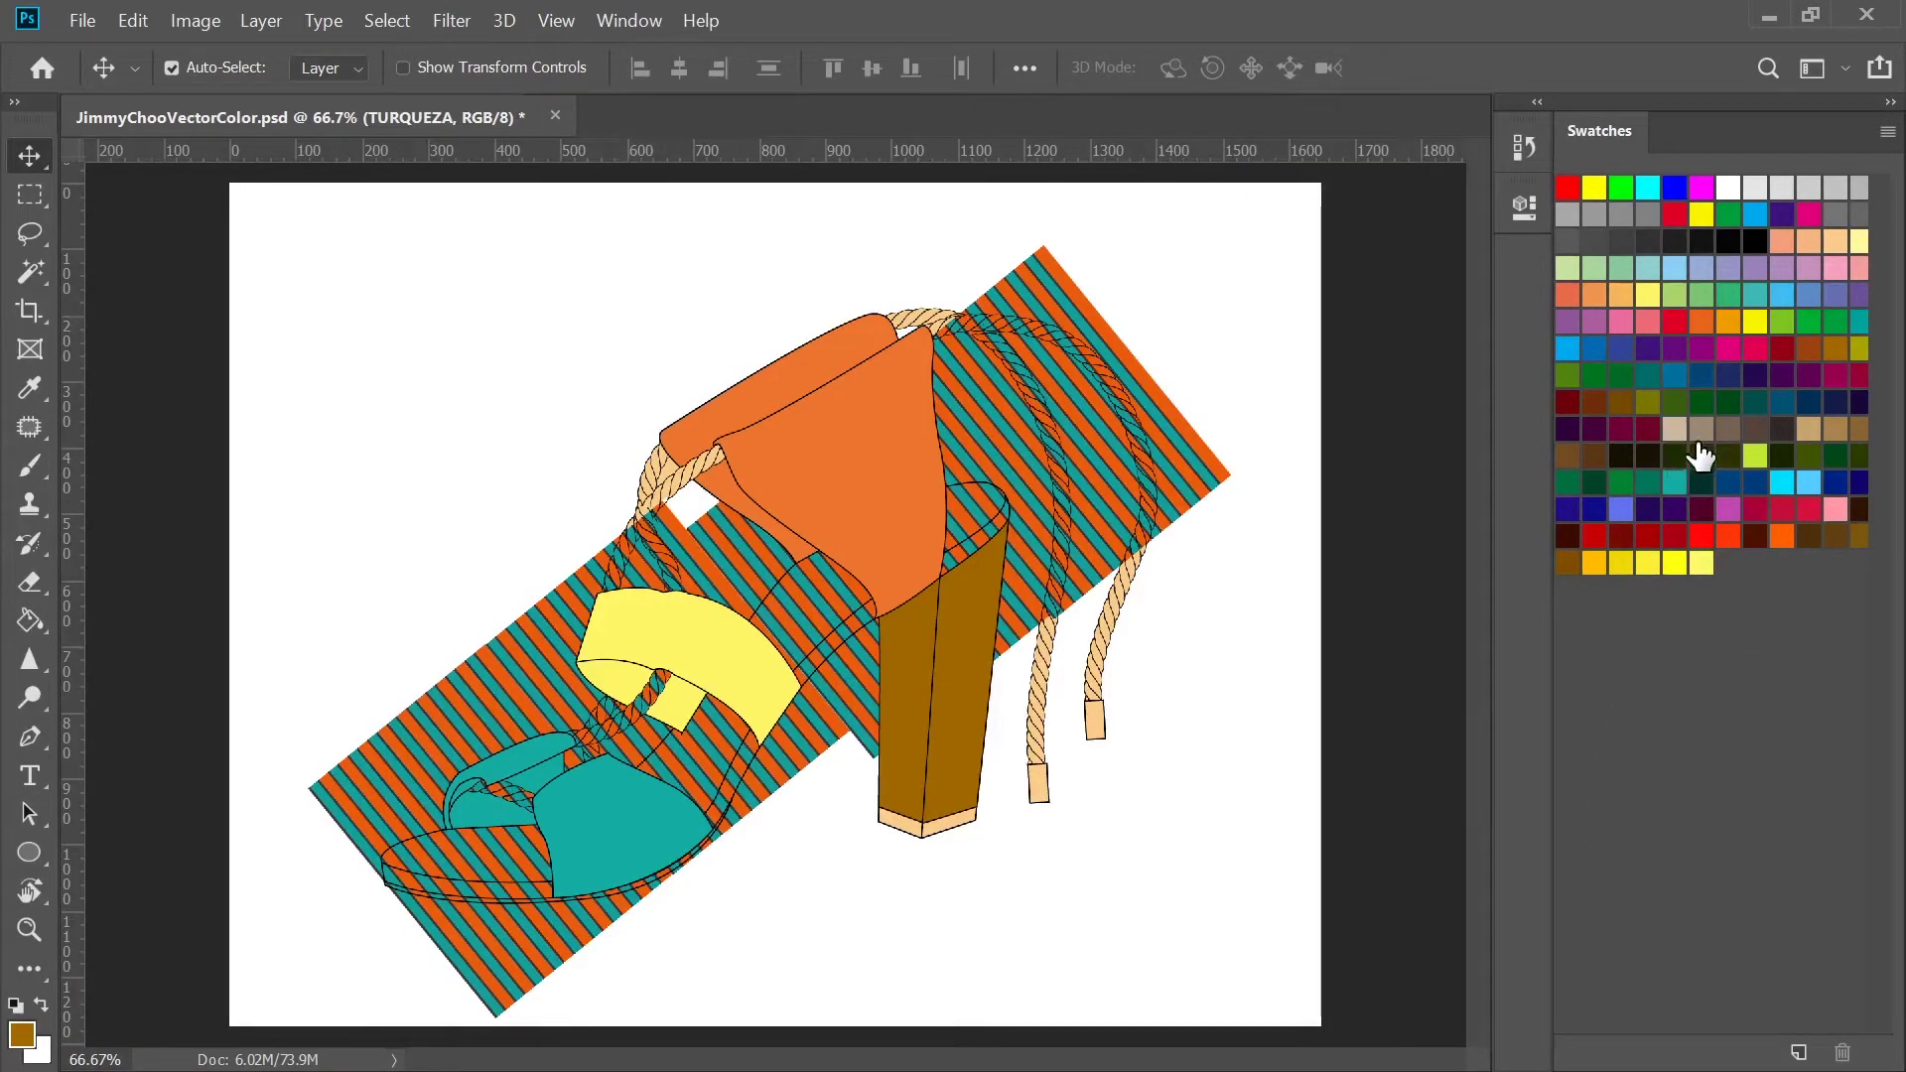
key(ctrl+z)
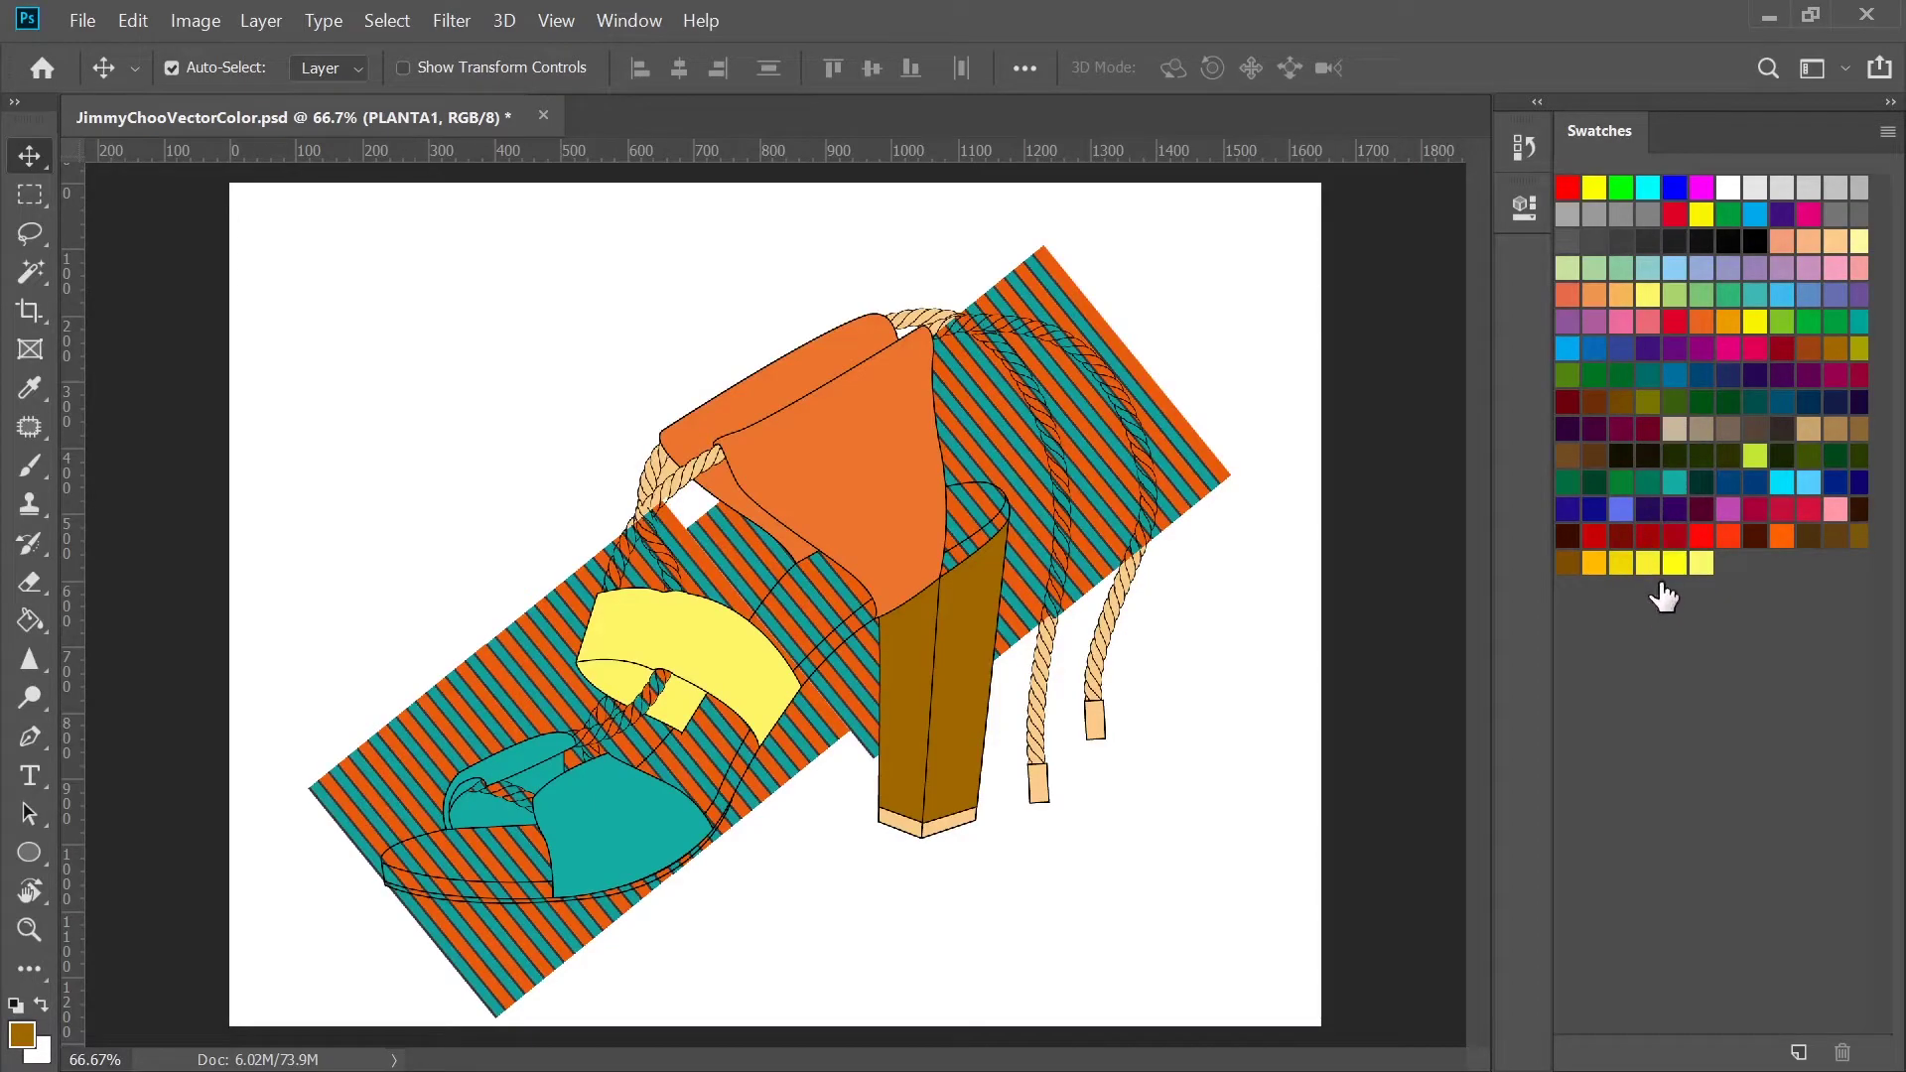
key(ctrl+z)
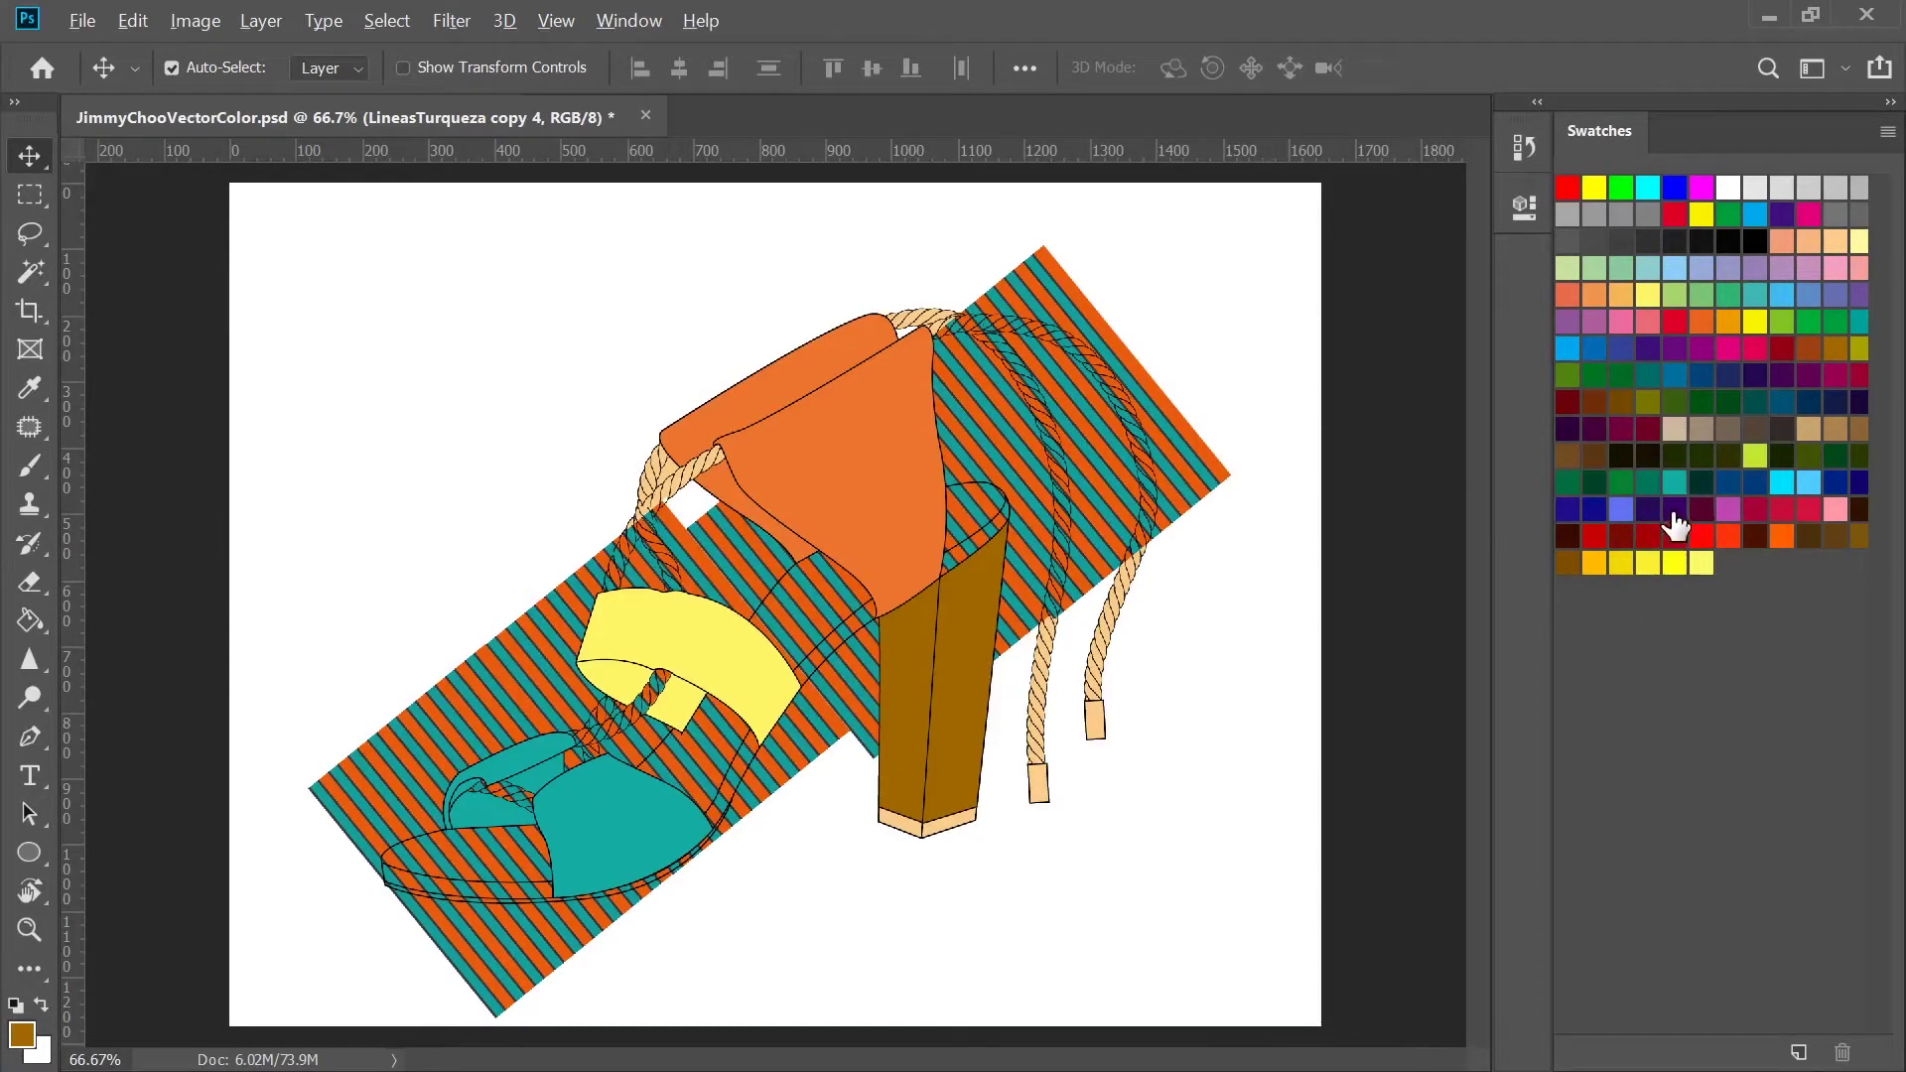
key(ctrl+z)
key(ctrl+z)
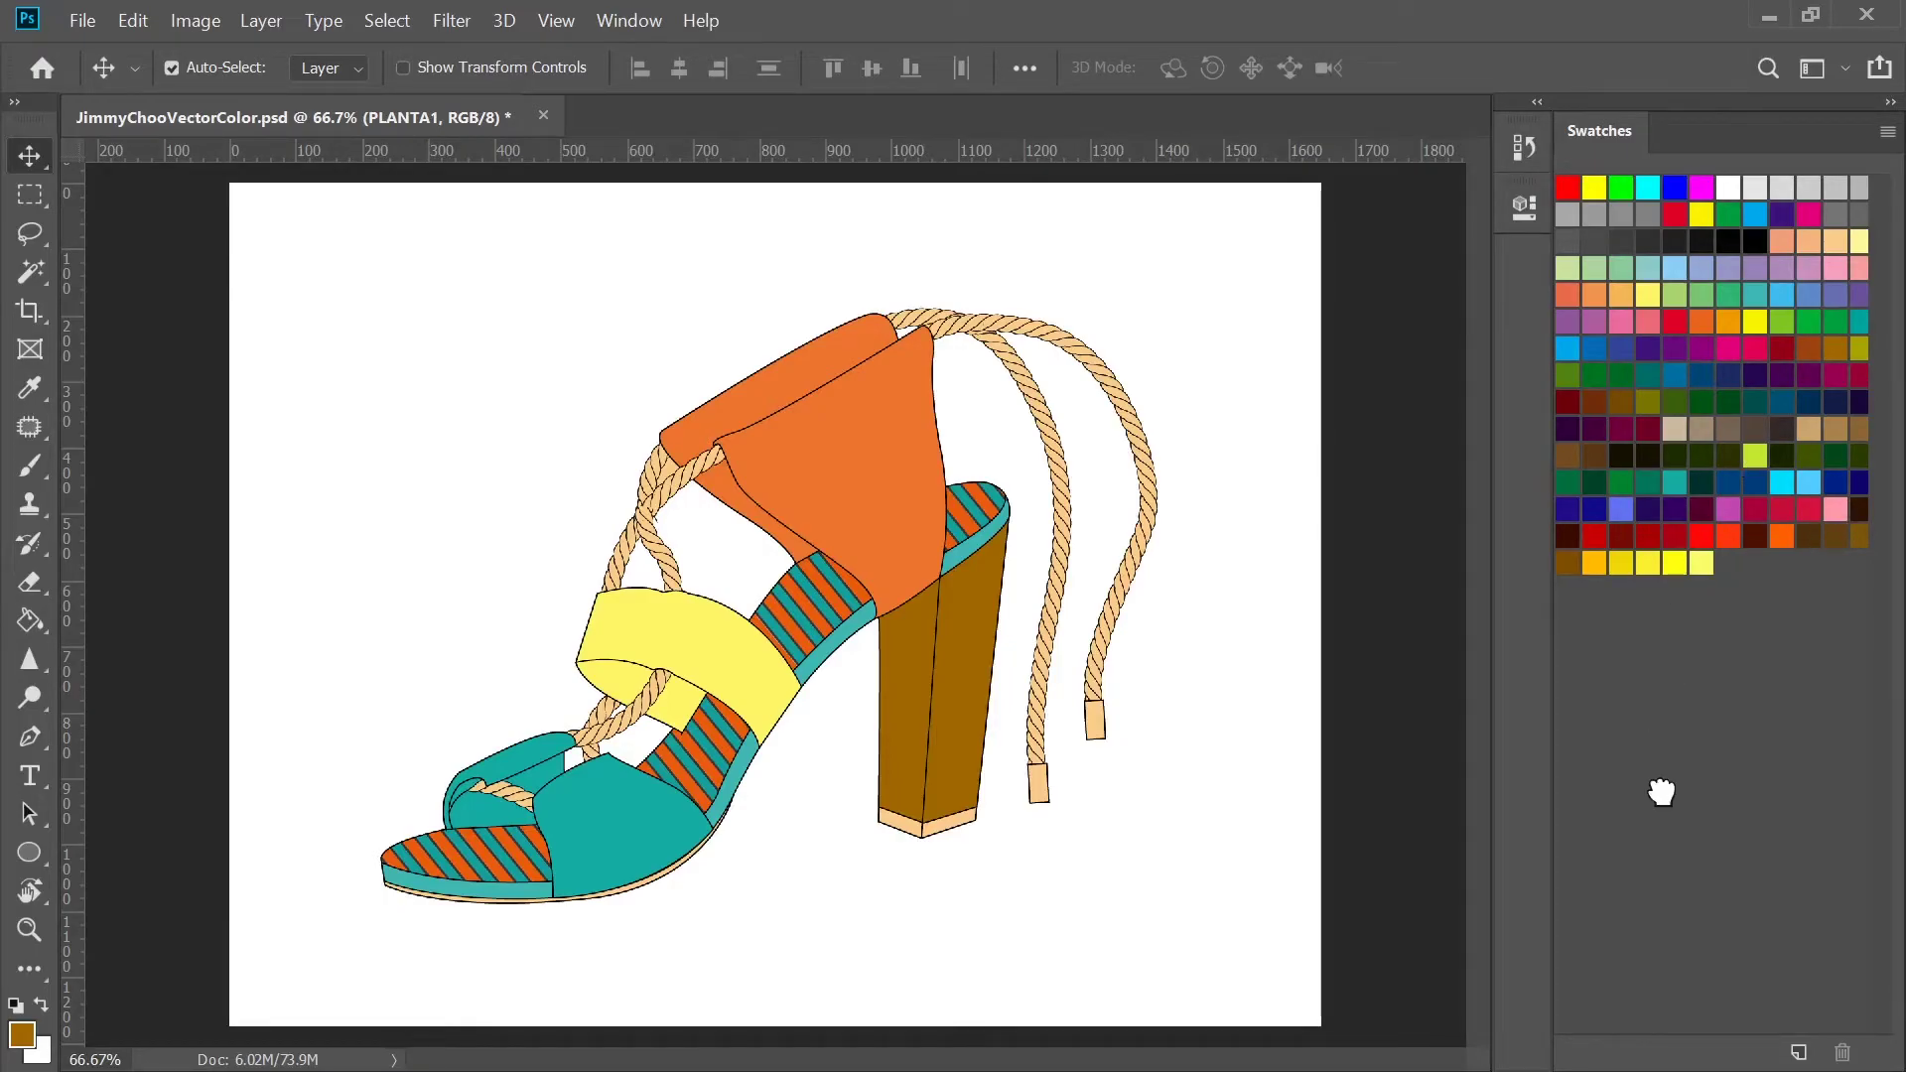
Turn the spare stripe copies vertical, lay them side by side across the whole sandal, and merge them
key(ctrl+z)
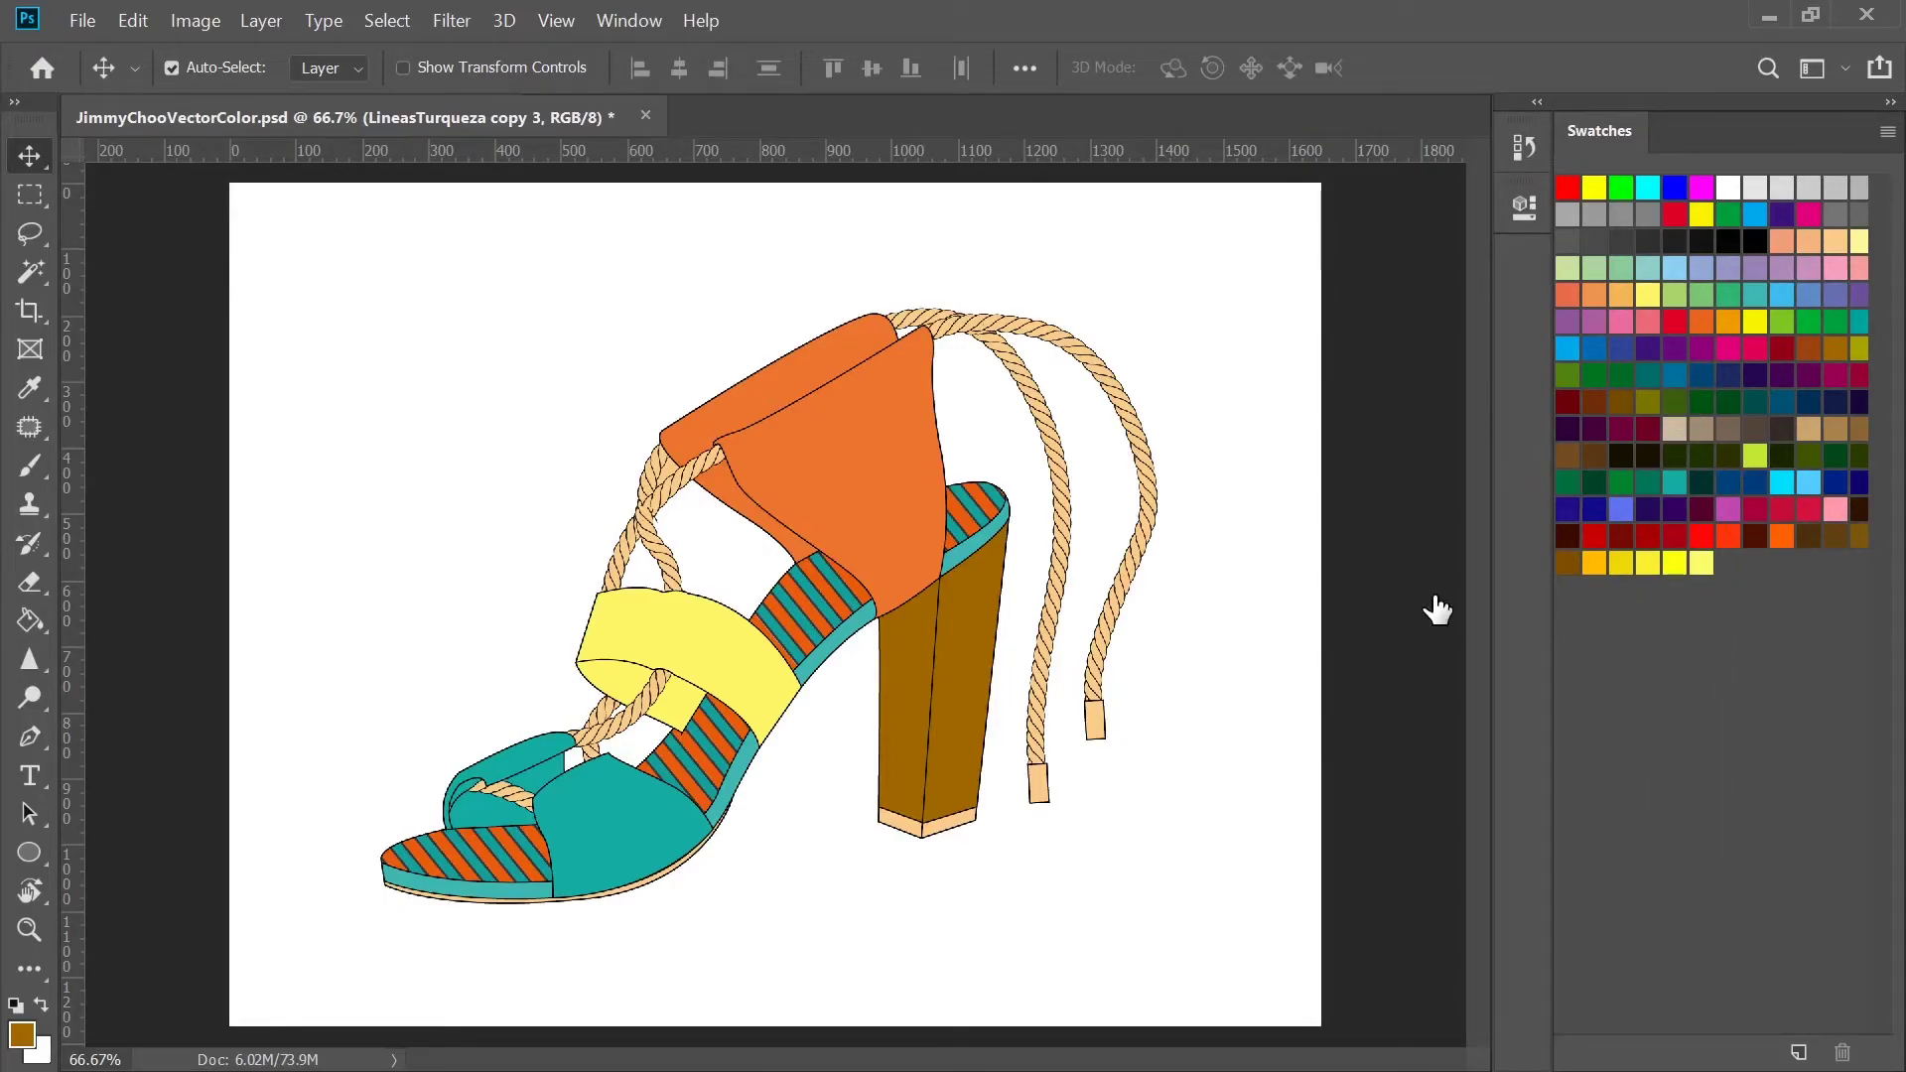
key(ctrl+z)
key(ctrl+t)
drag(1291, 452, 1320, 595)
drag(1217, 508, 1207, 579)
drag(1319, 566, 1341, 690)
drag(1218, 615, 1158, 530)
key(Return)
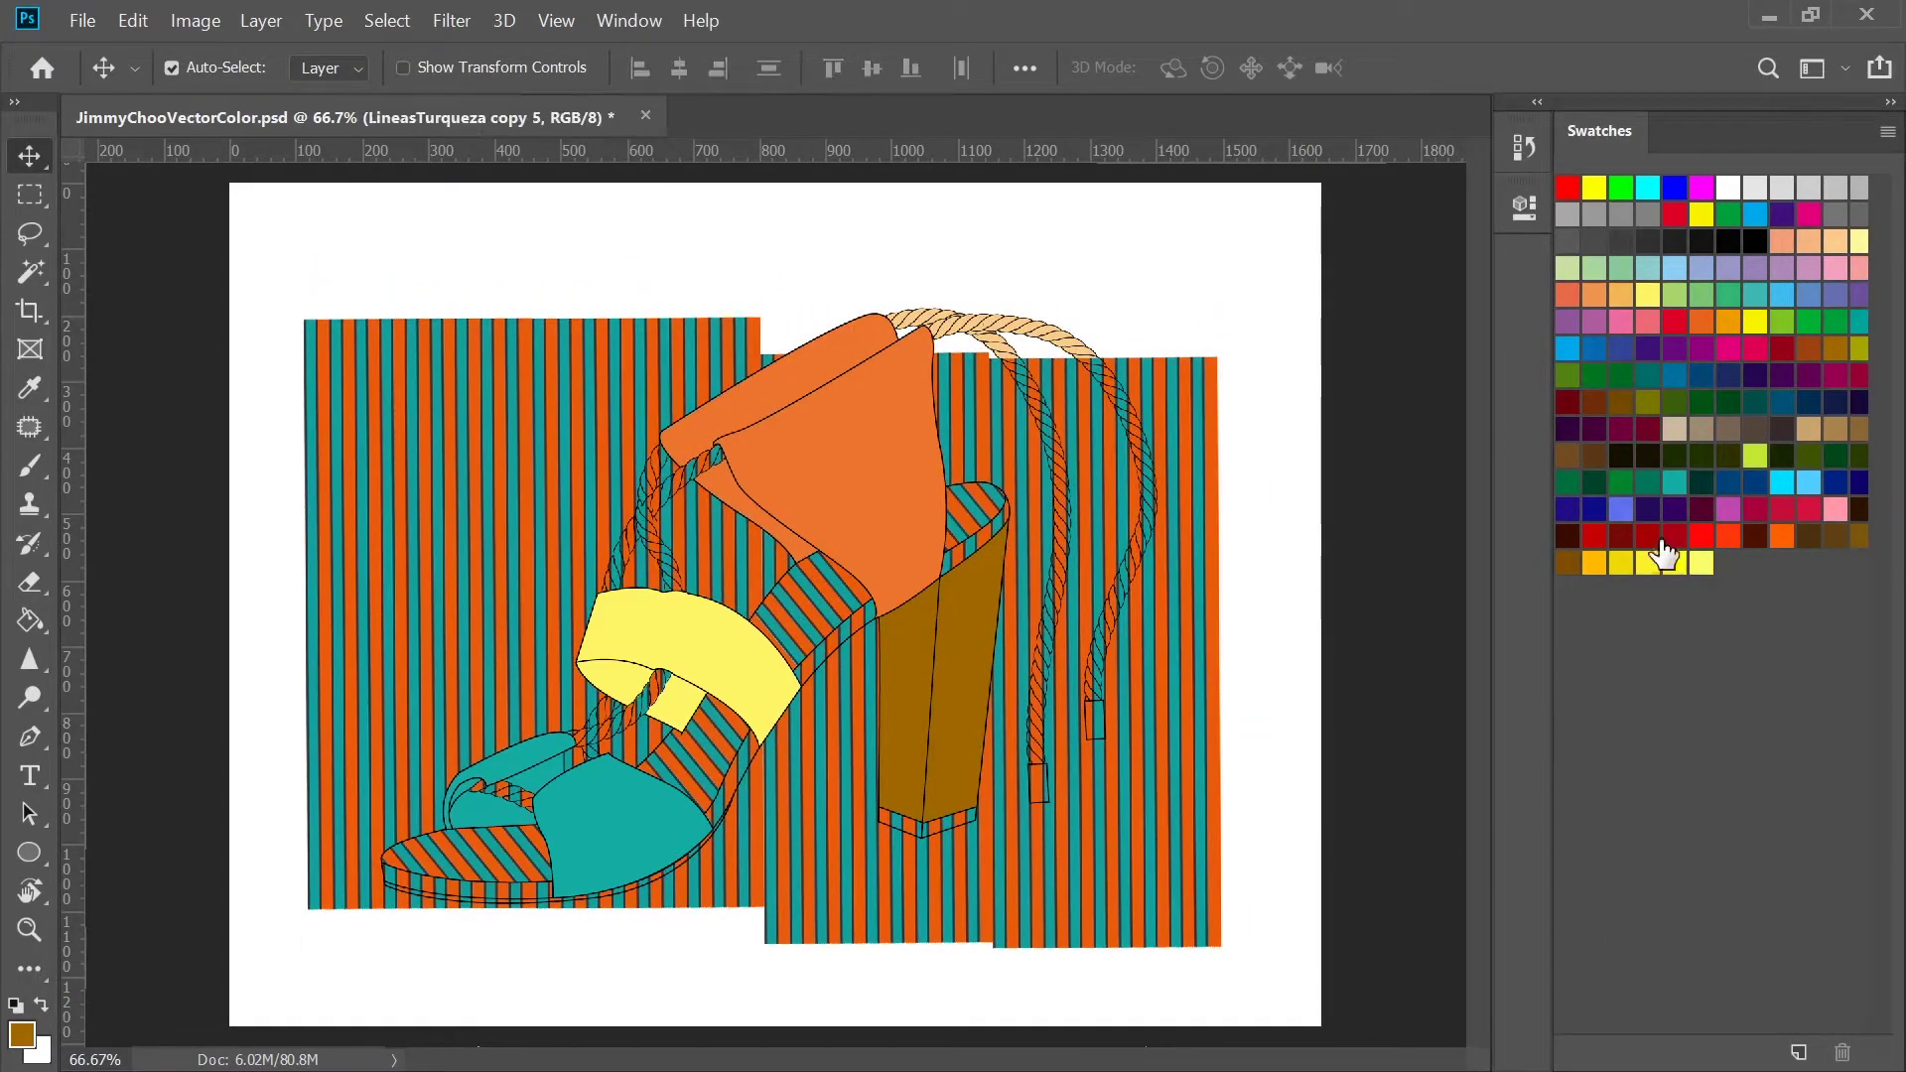
key(ctrl+e)
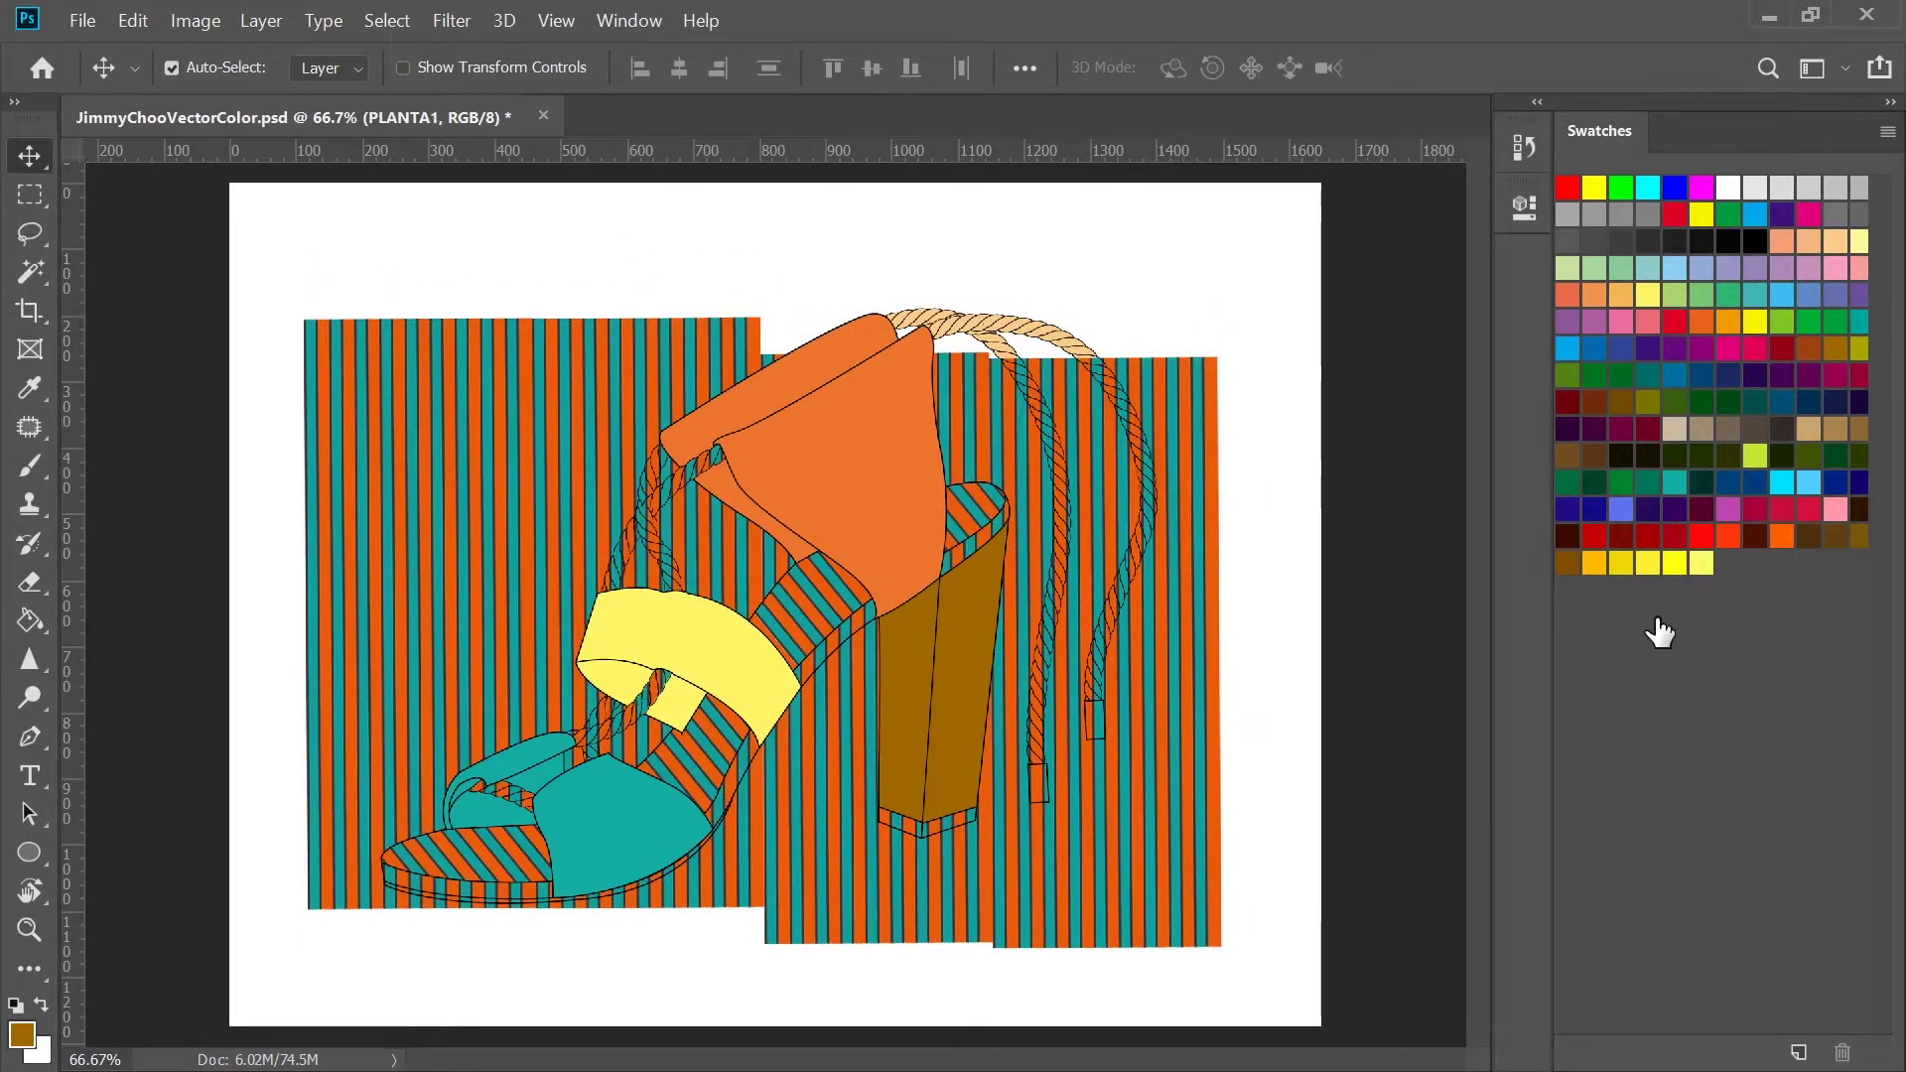
Clip the vertical stripes to the sole's side edge and keep the diagonal stripes clipped to the insole
key(ctrl+z)
key(ctrl+z)
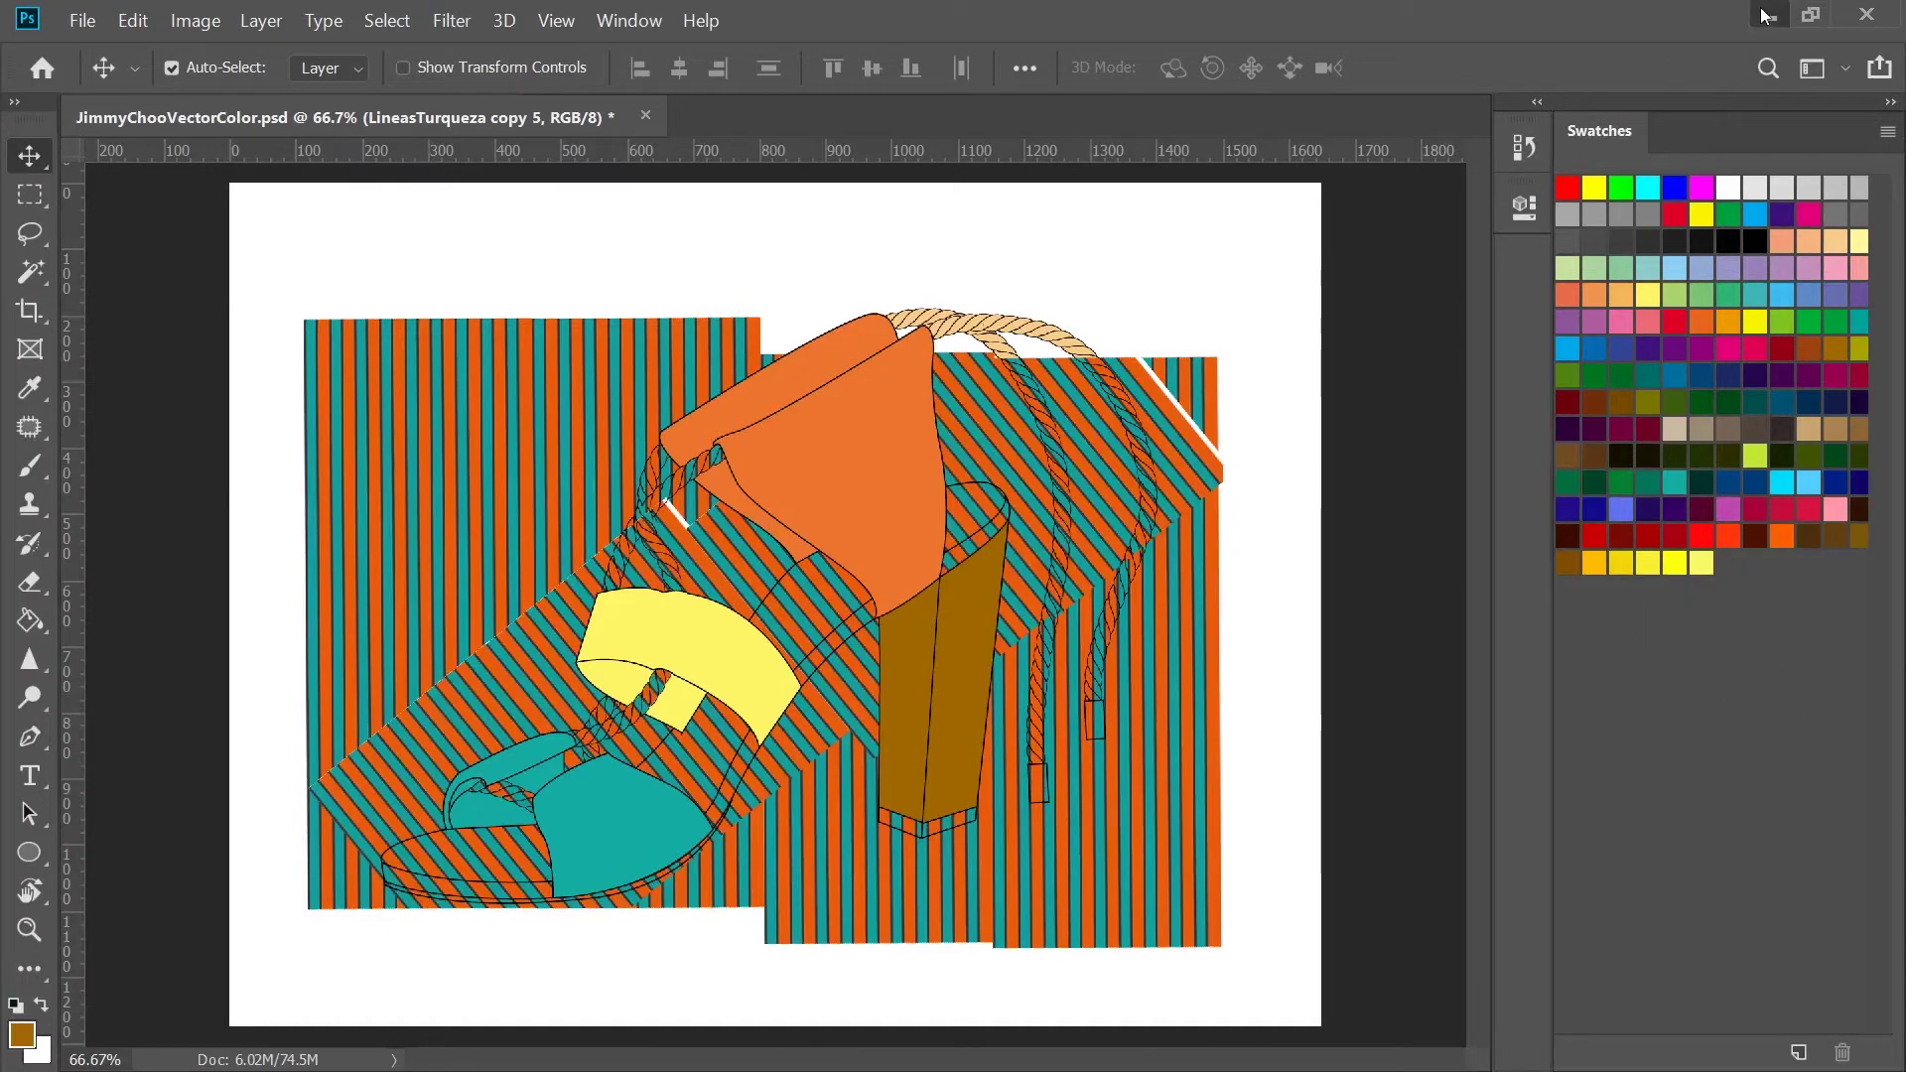
alt+click(1729, 640)
click(1684, 644)
click(1671, 693)
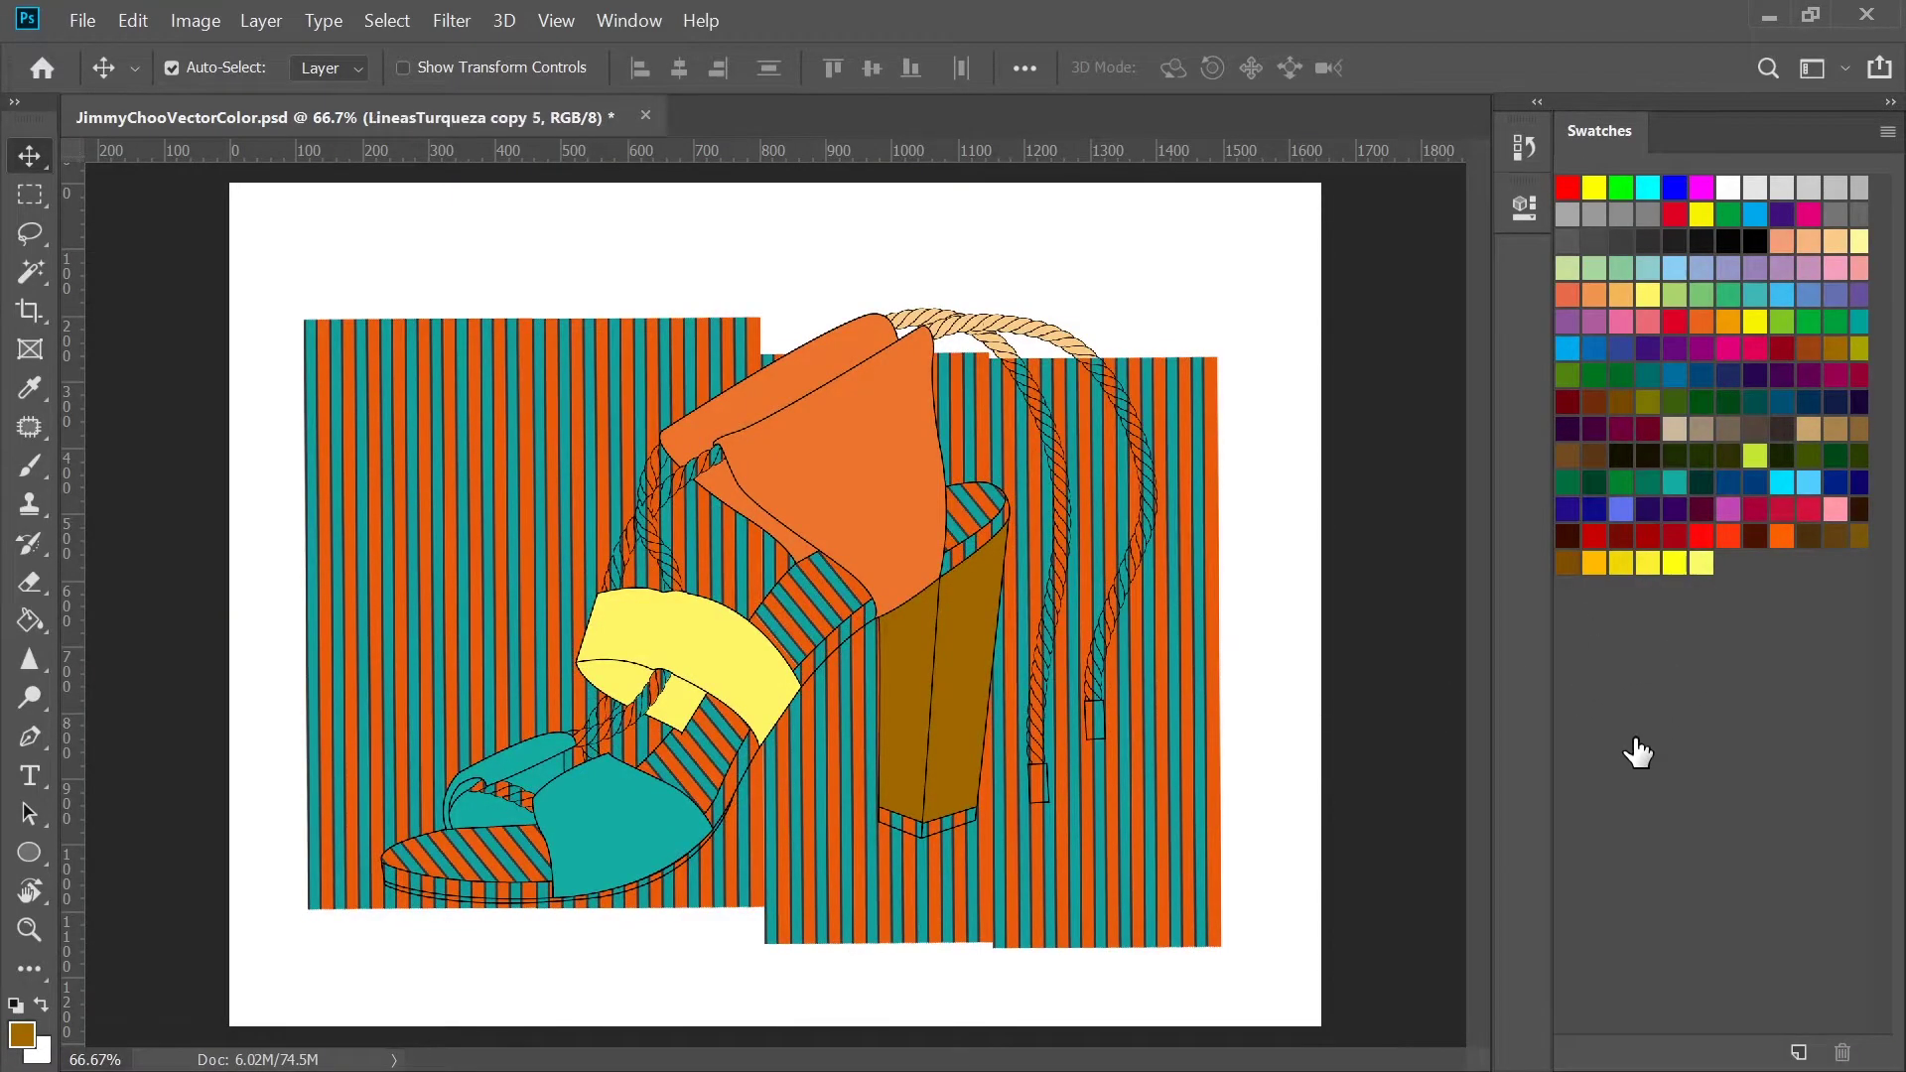
alt+click(1678, 721)
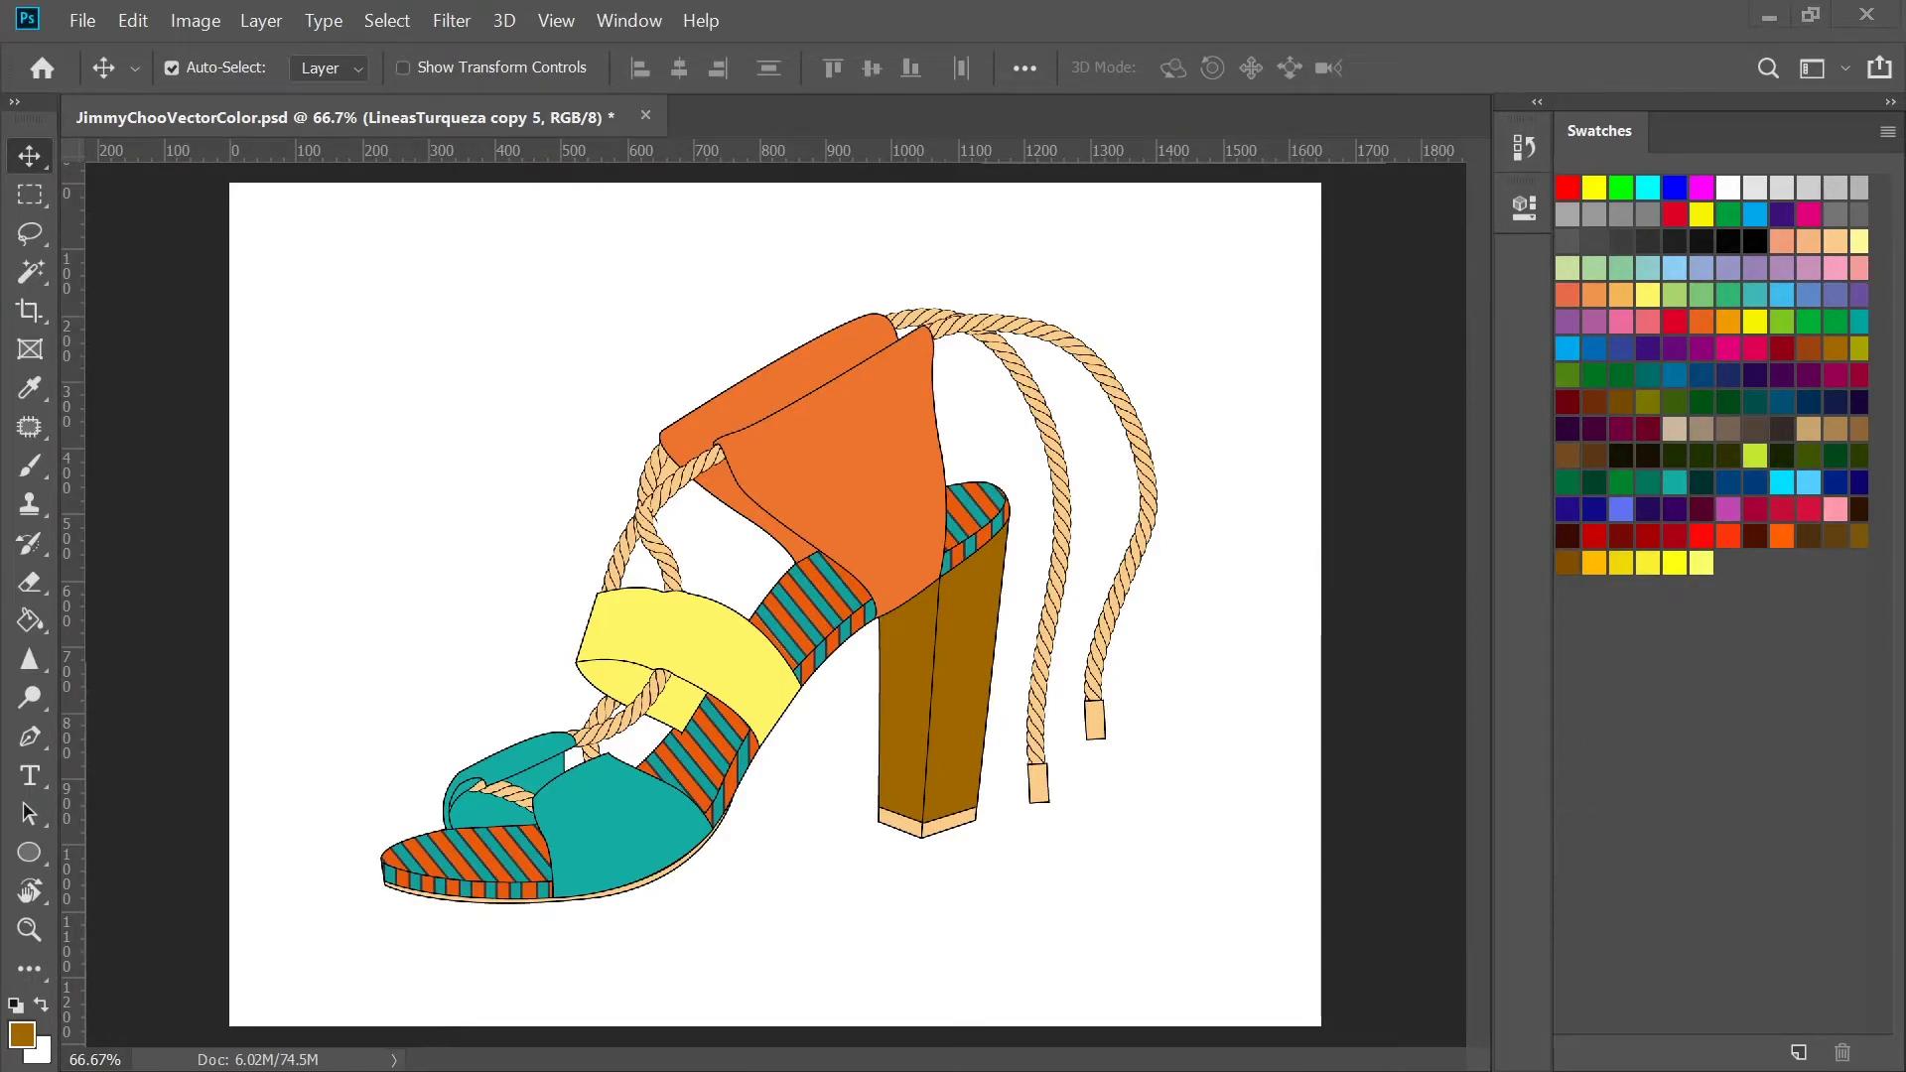
Place the LineasNaranja stripe image above TACON1 and position it over the heel
click(379, 547)
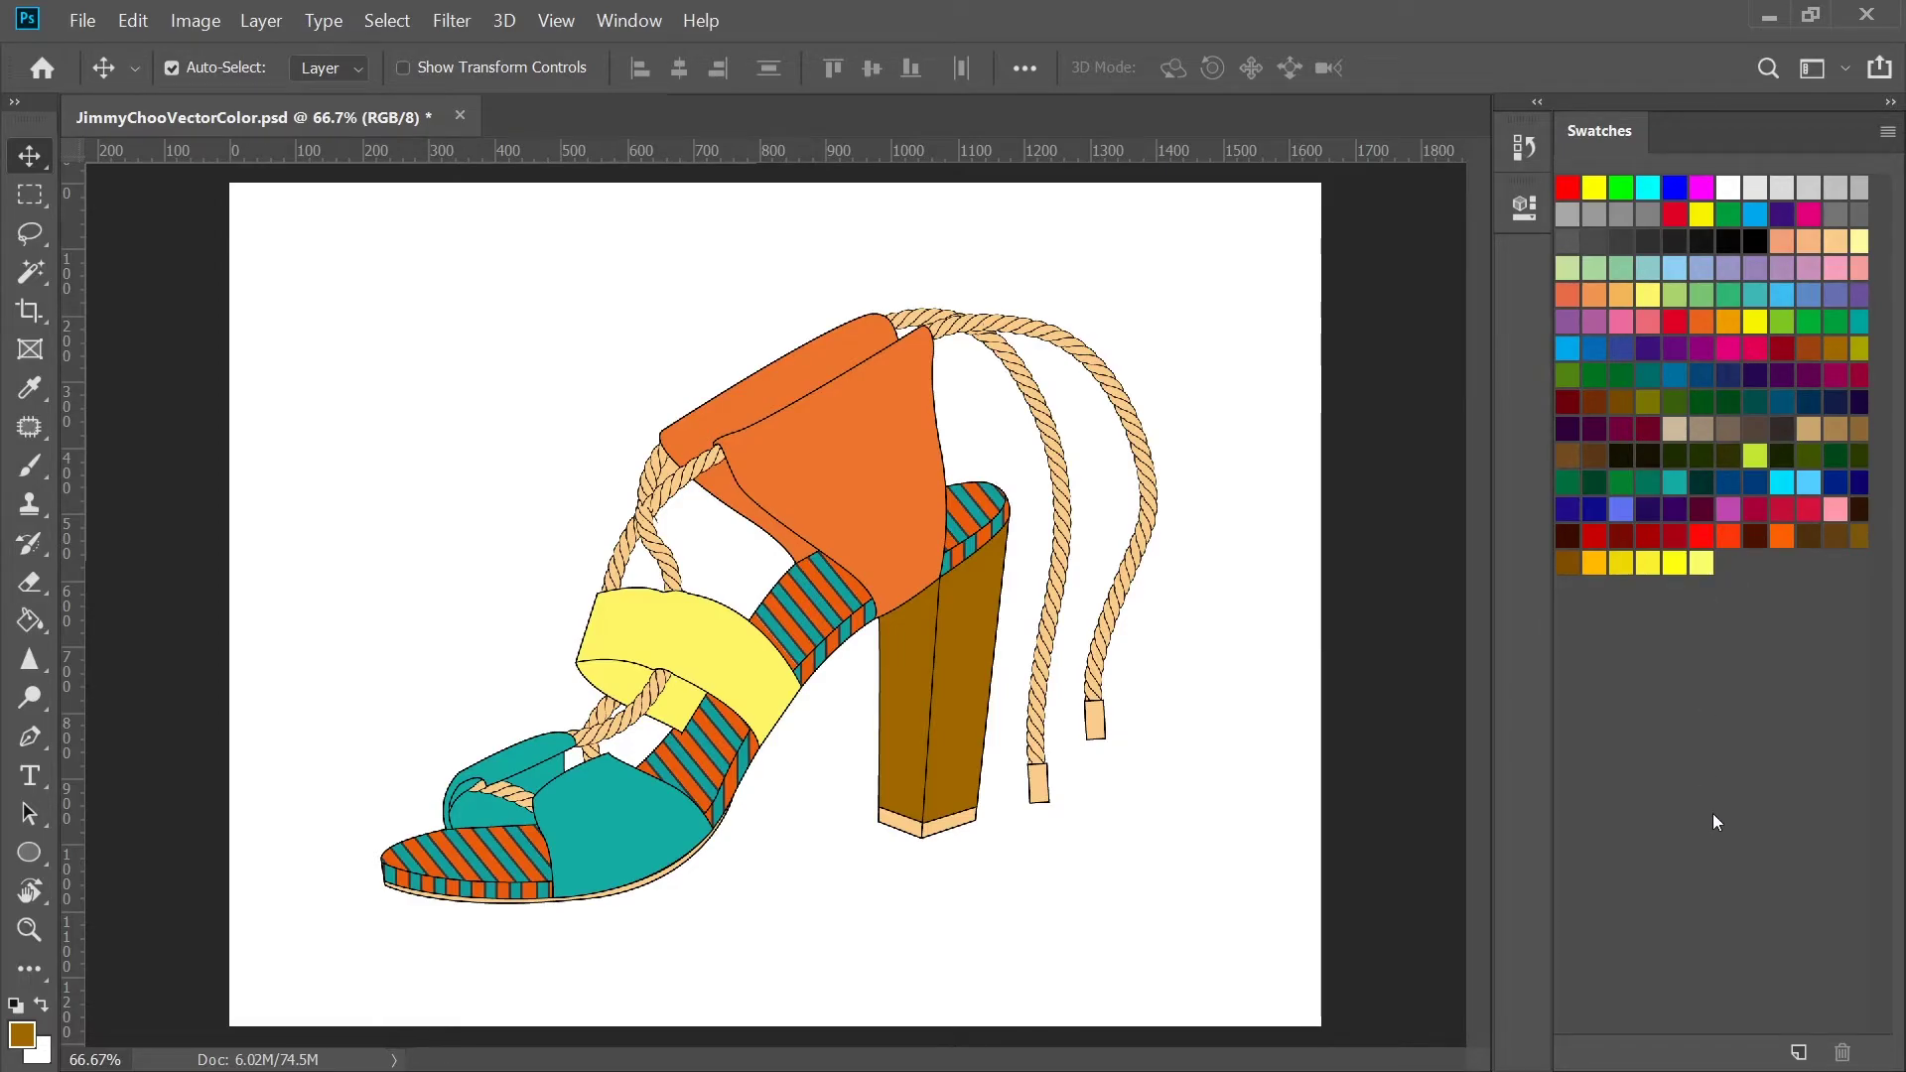
key(alt)
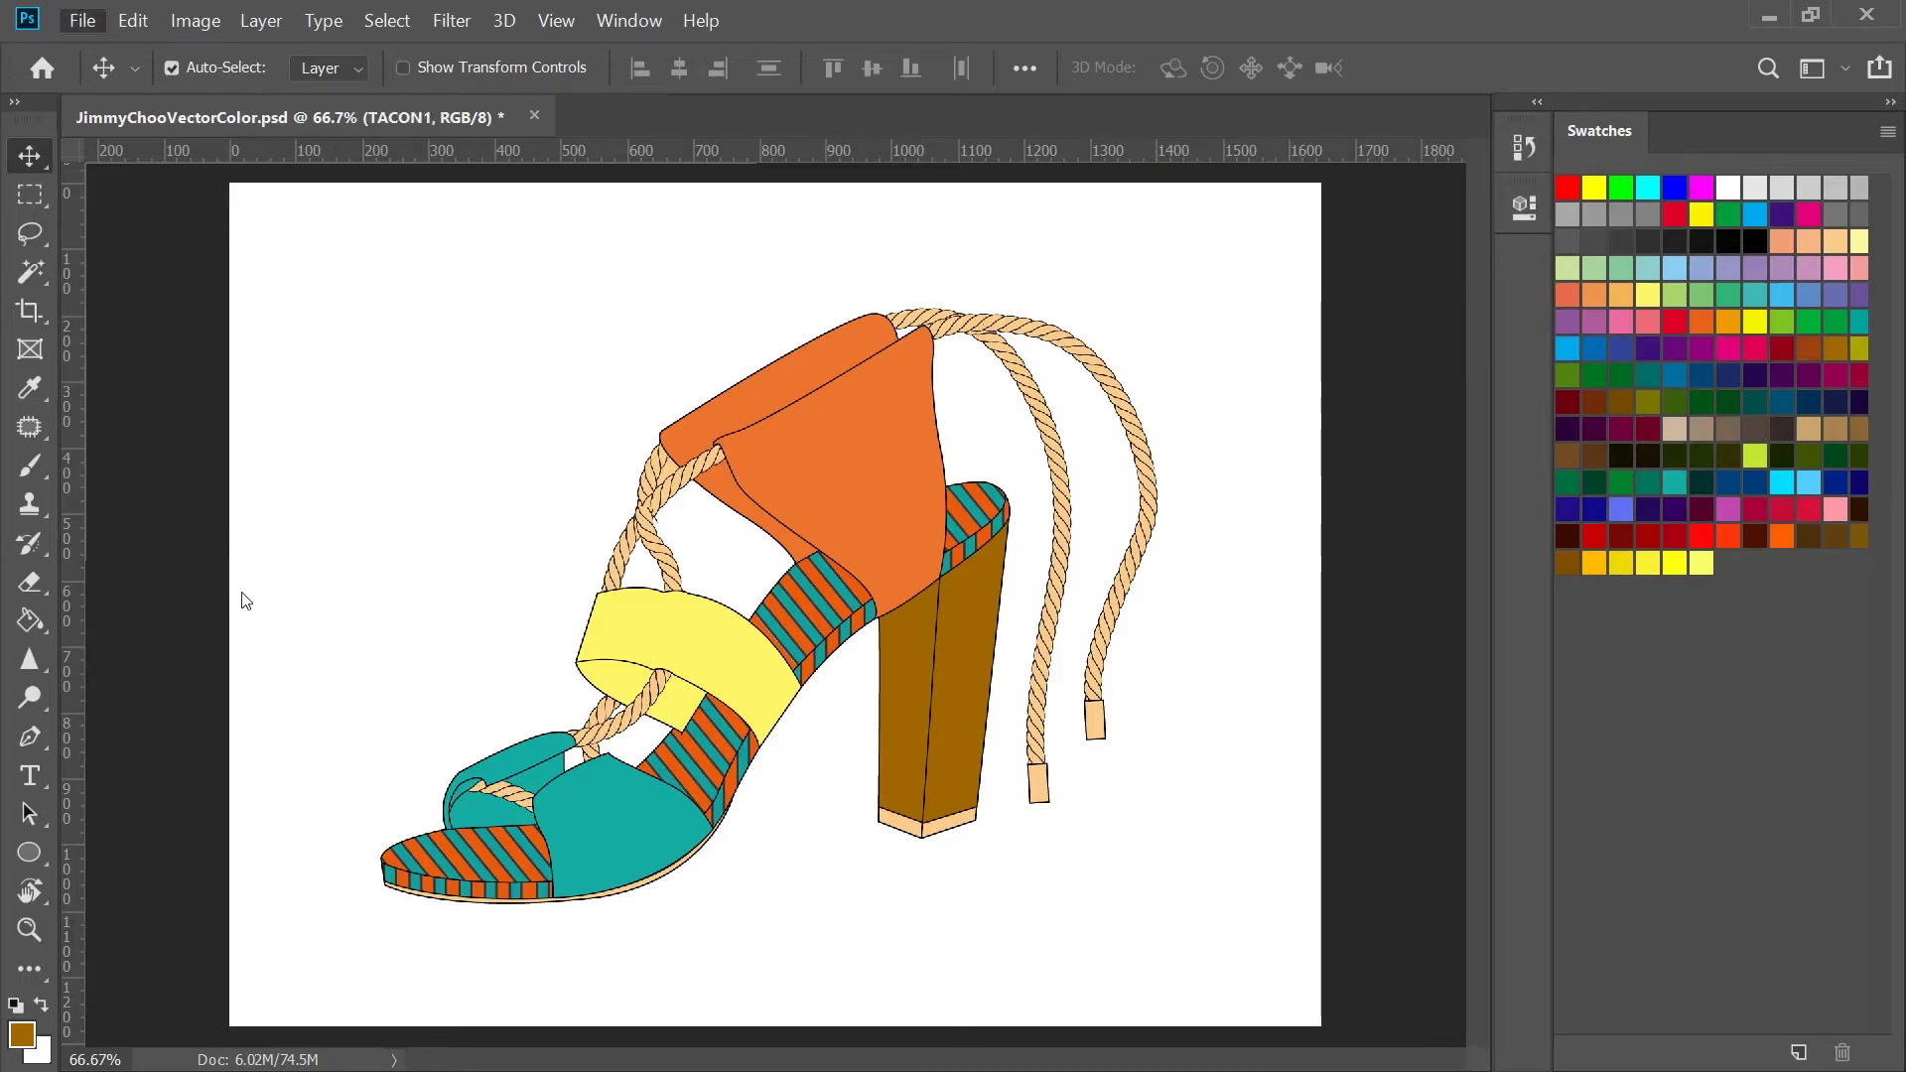
drag(1516, 615, 1212, 385)
drag(1269, 604, 703, 541)
drag(595, 573, 1084, 812)
key(Return)
Merge the LineasNaranja stripes into one layer and duplicate it
shift+click(1642, 532)
key(ctrl+e)
key(ctrl+j)
Rotate the LineasNaranja copy to -16.88° over the heel and clip it to the heel's side face
click(1494, 524)
click(1096, 576)
key(ctrl+t)
drag(1172, 378, 1080, 354)
key(shift+Up)
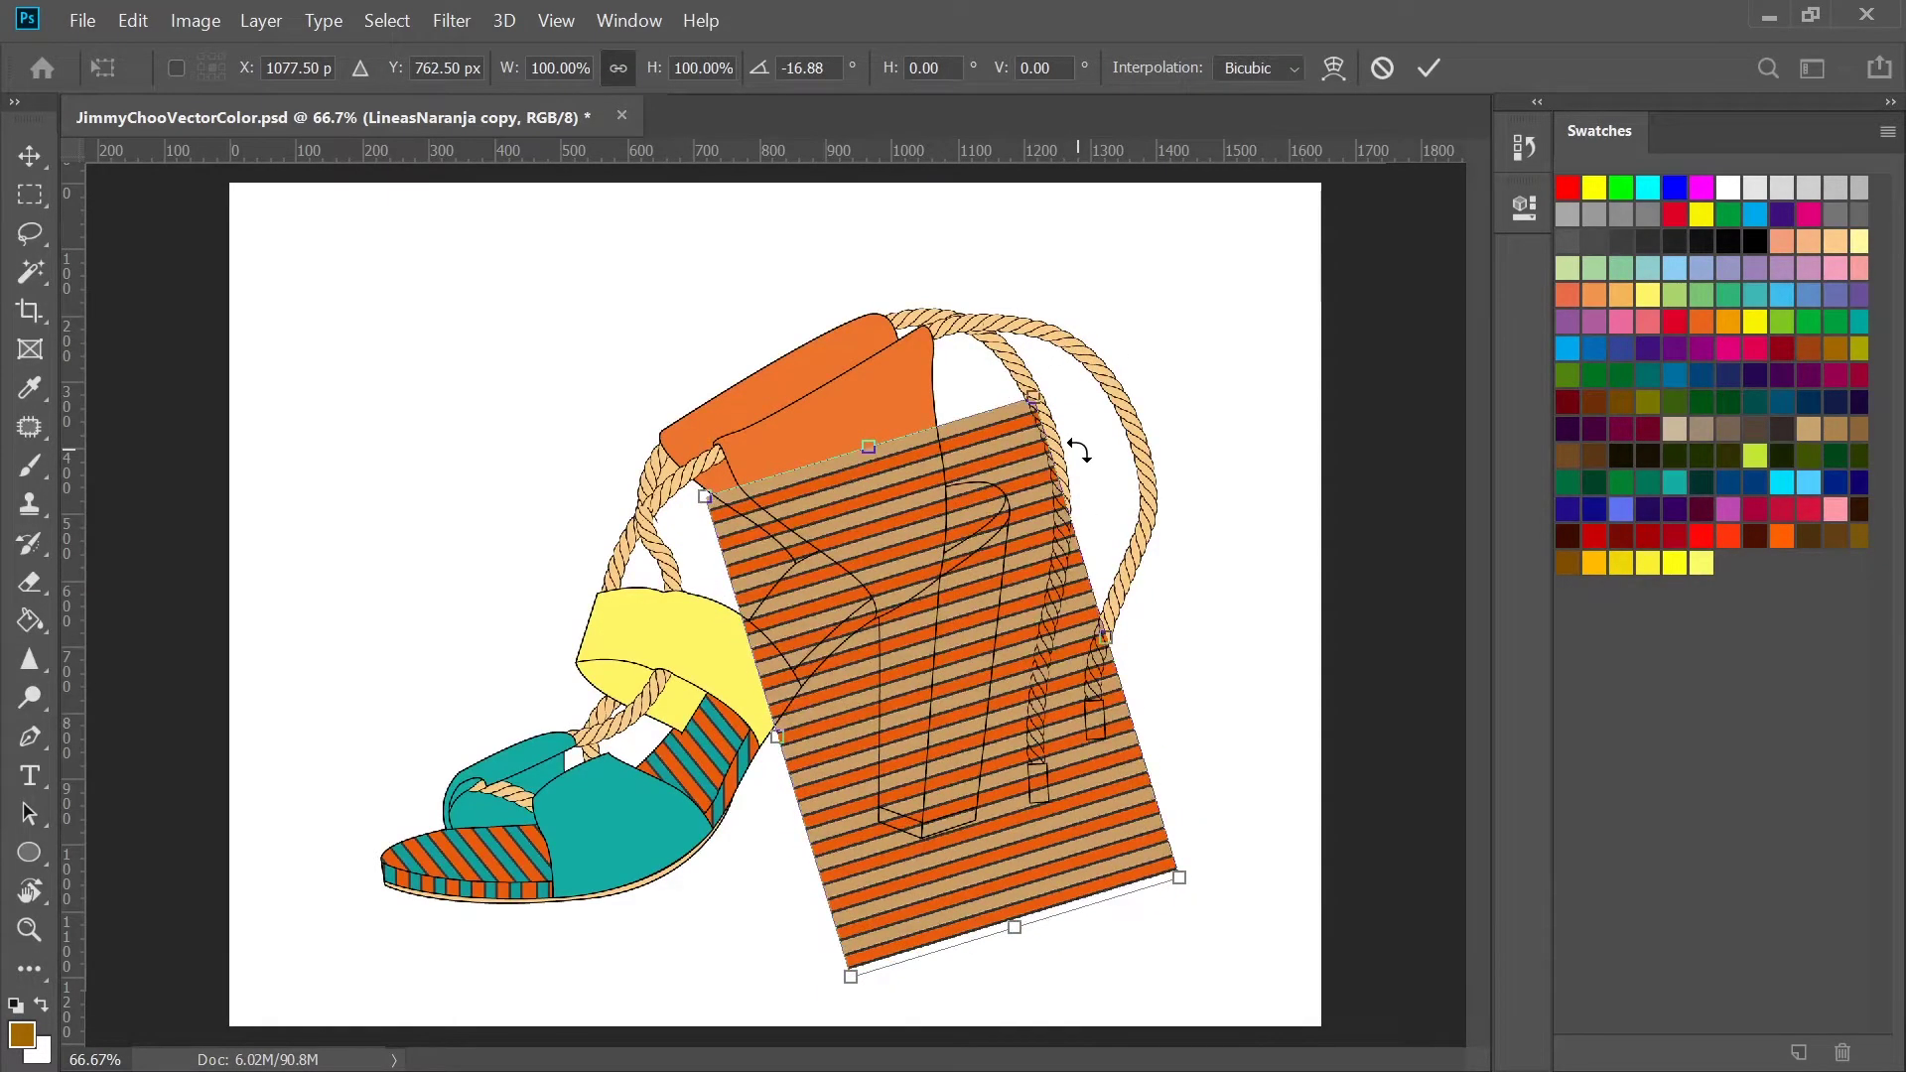
key(Return)
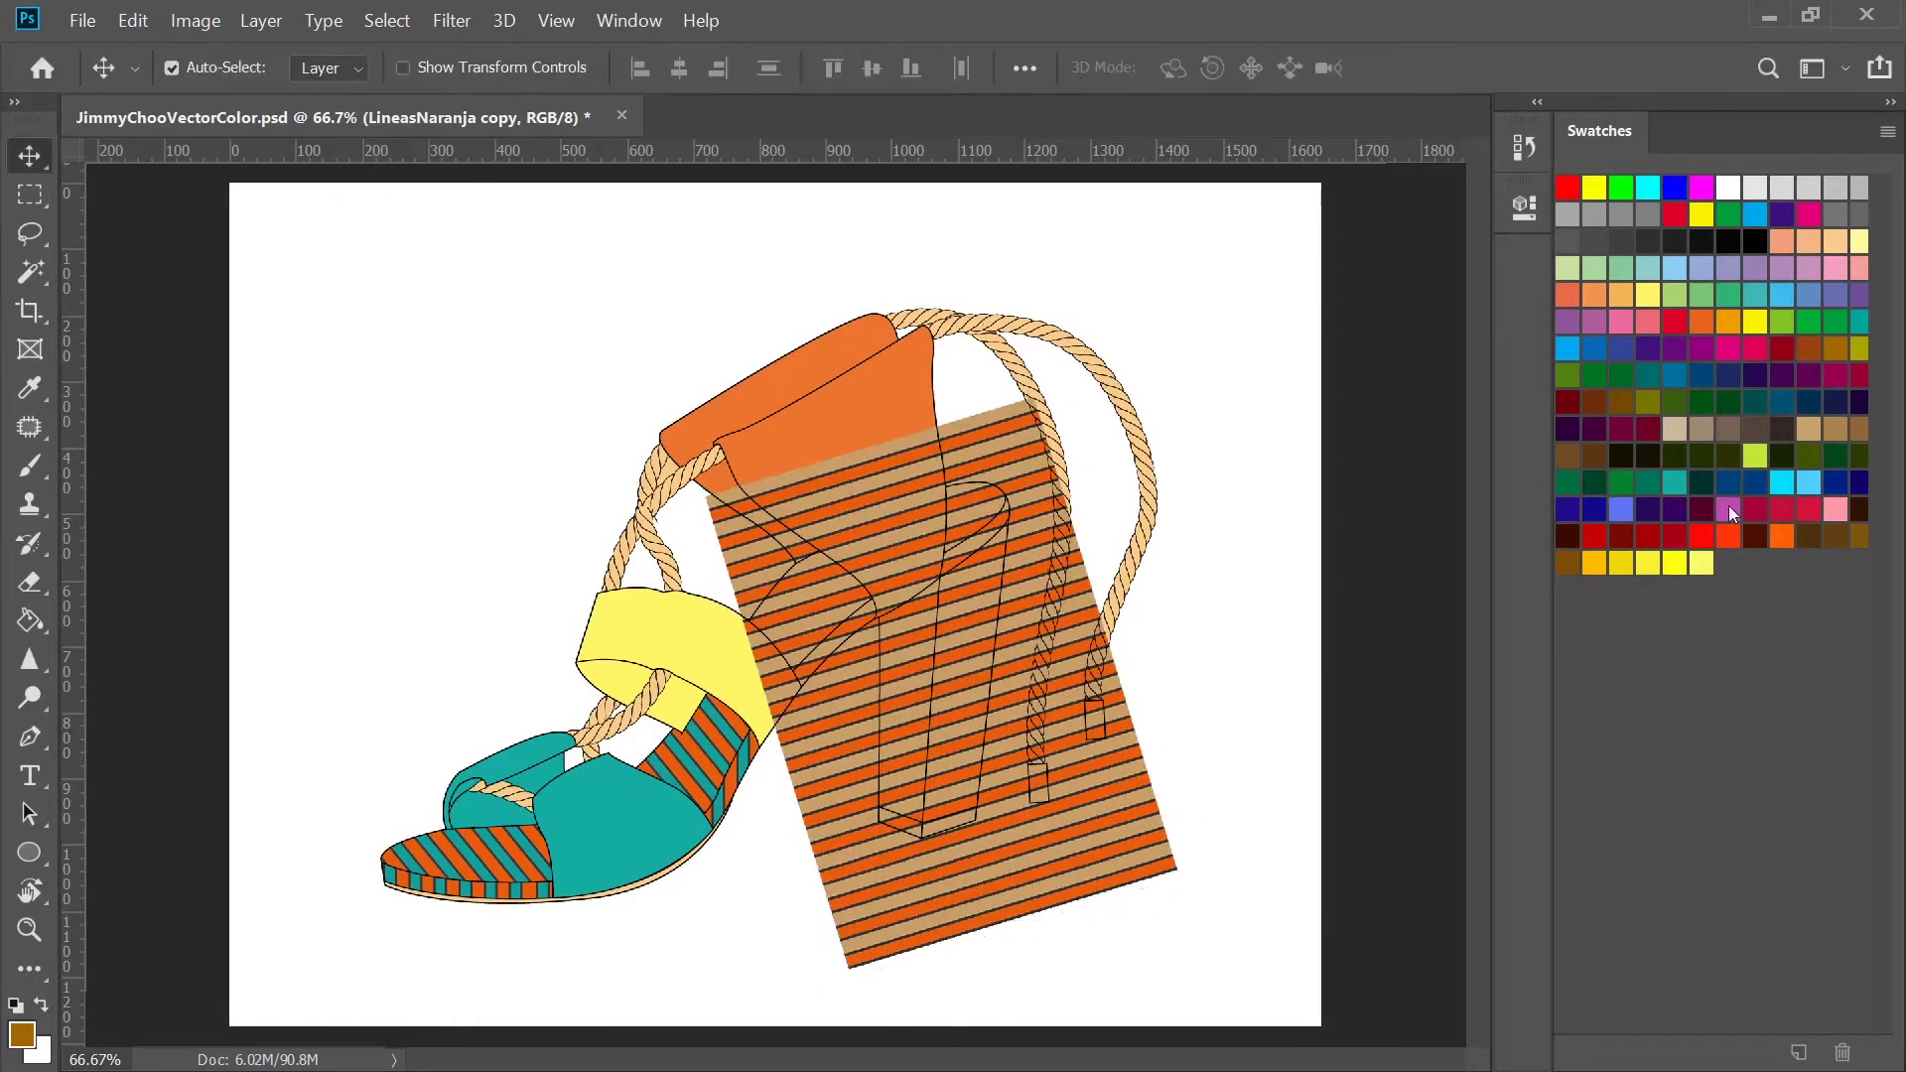
alt+click(1675, 513)
Duplicate the LineasNaranja stripes, rotate the copy to 12.84°, and clip it to the heel's front face
key(ctrl+j)
drag(1644, 541, 1678, 606)
key(ctrl+t)
drag(1206, 402, 1257, 444)
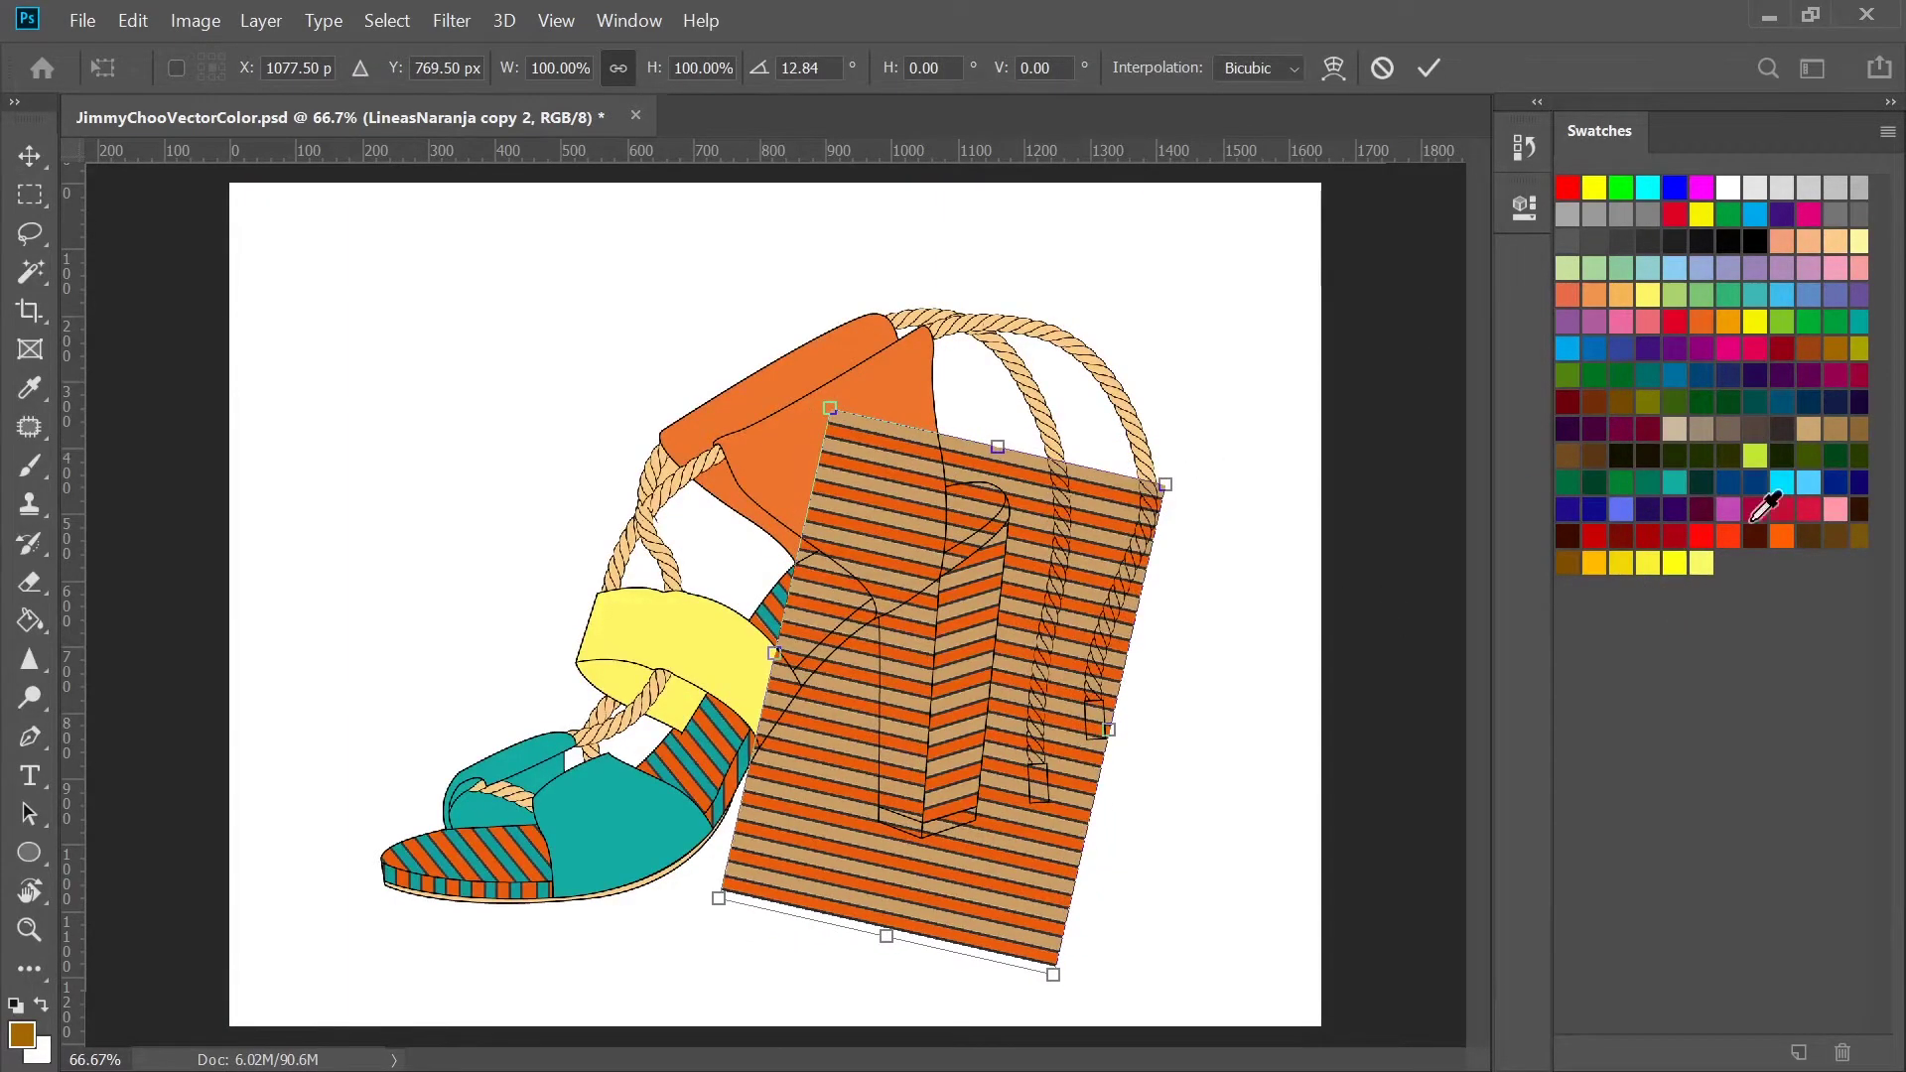
key(Return)
key(ctrl+alt+g)
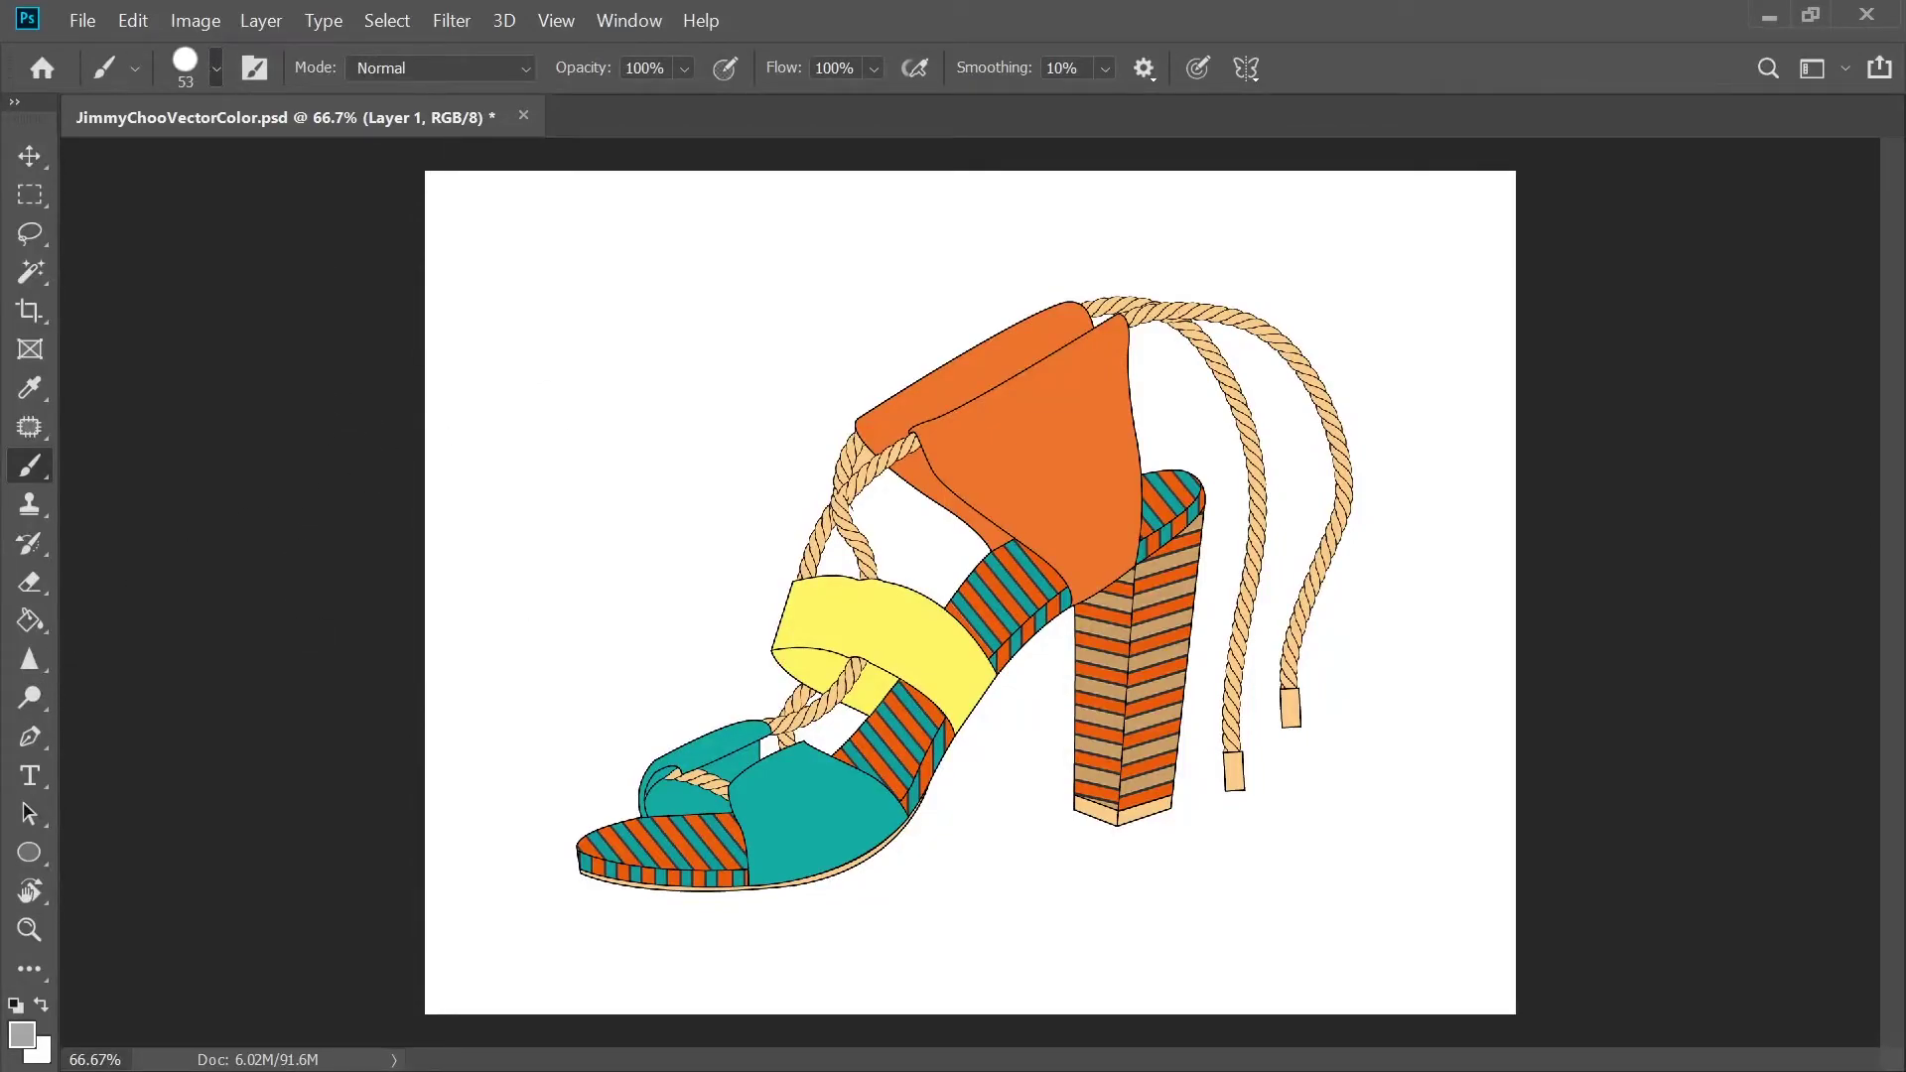
Rename the new empty layer as SOMBRAS
double_click(1774, 486)
text(SHADOWS)
key(Return)
Select the outer faces of the orange cuff, yellow strap and turquoise toe strap on the Background copy line art
click(1772, 536)
key(w)
click(1073, 442)
shift+click(899, 630)
shift+click(832, 805)
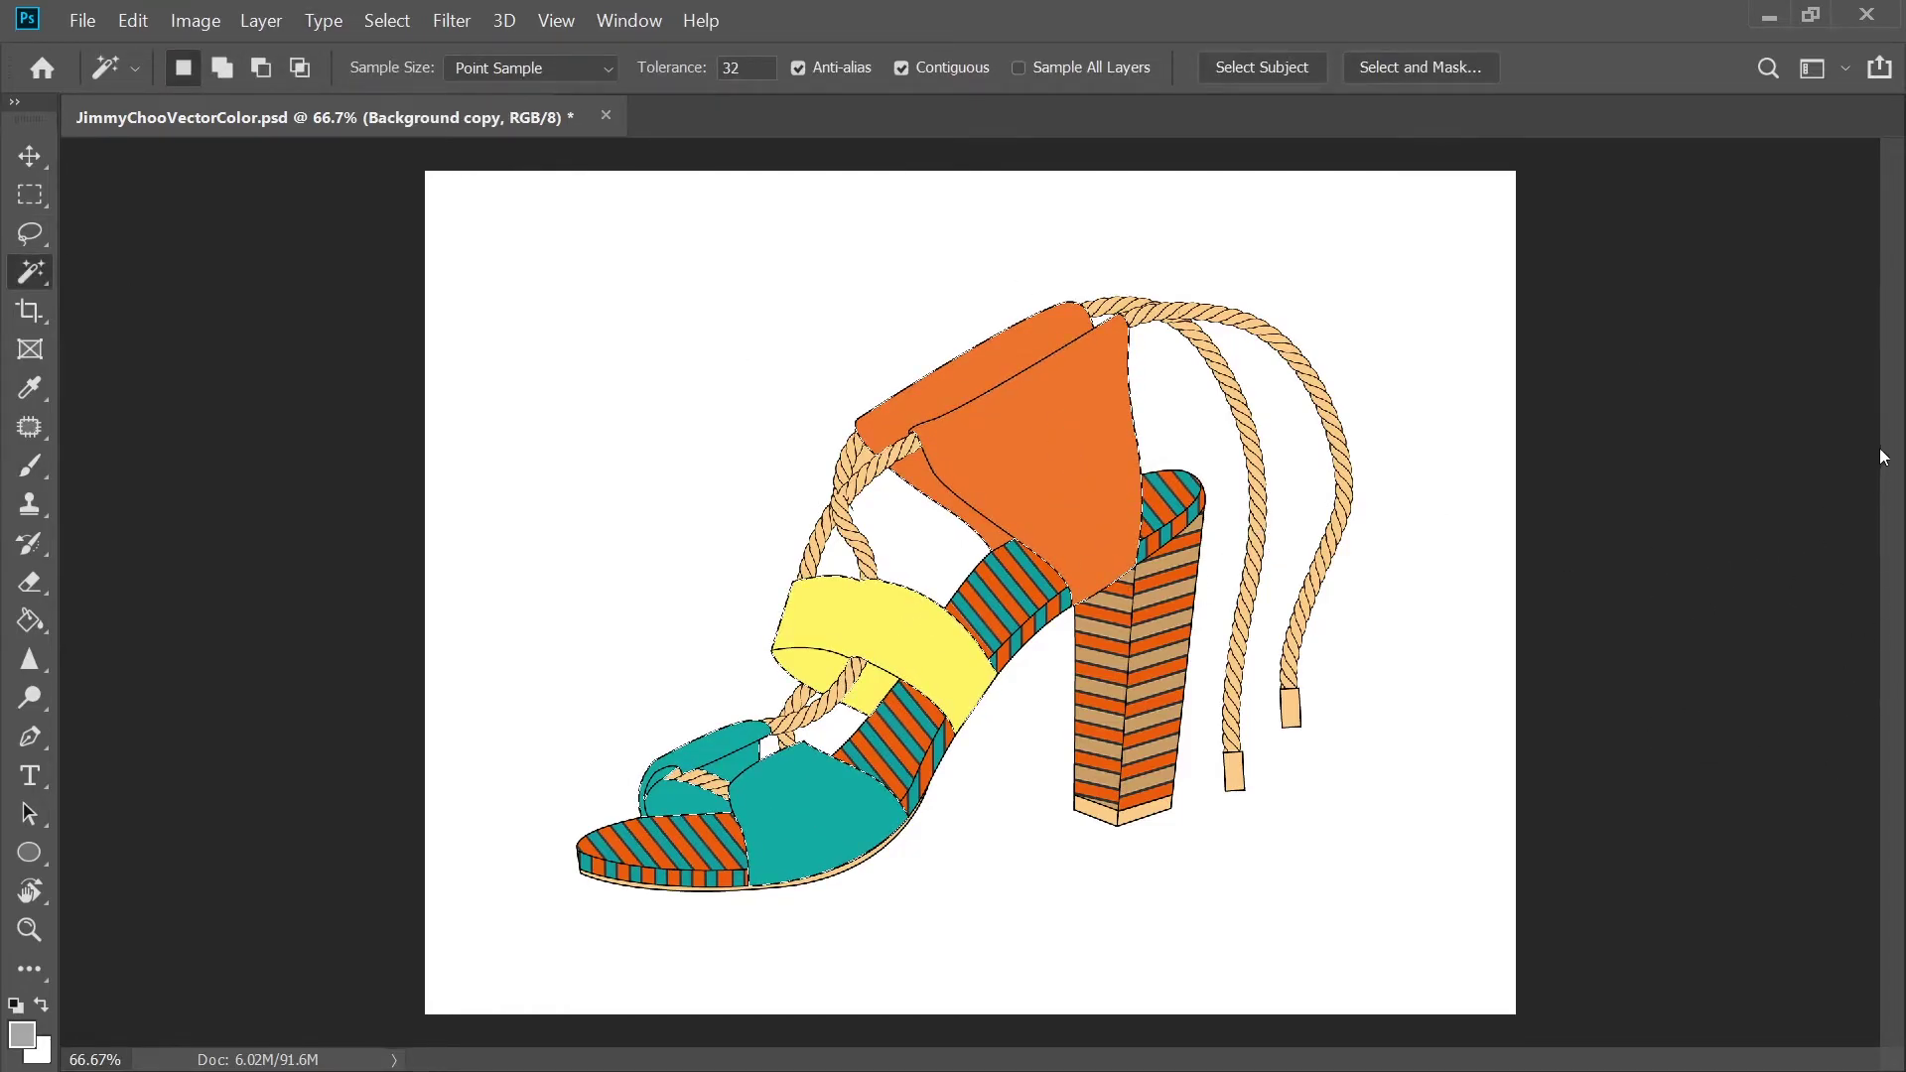
shift+click(929, 615)
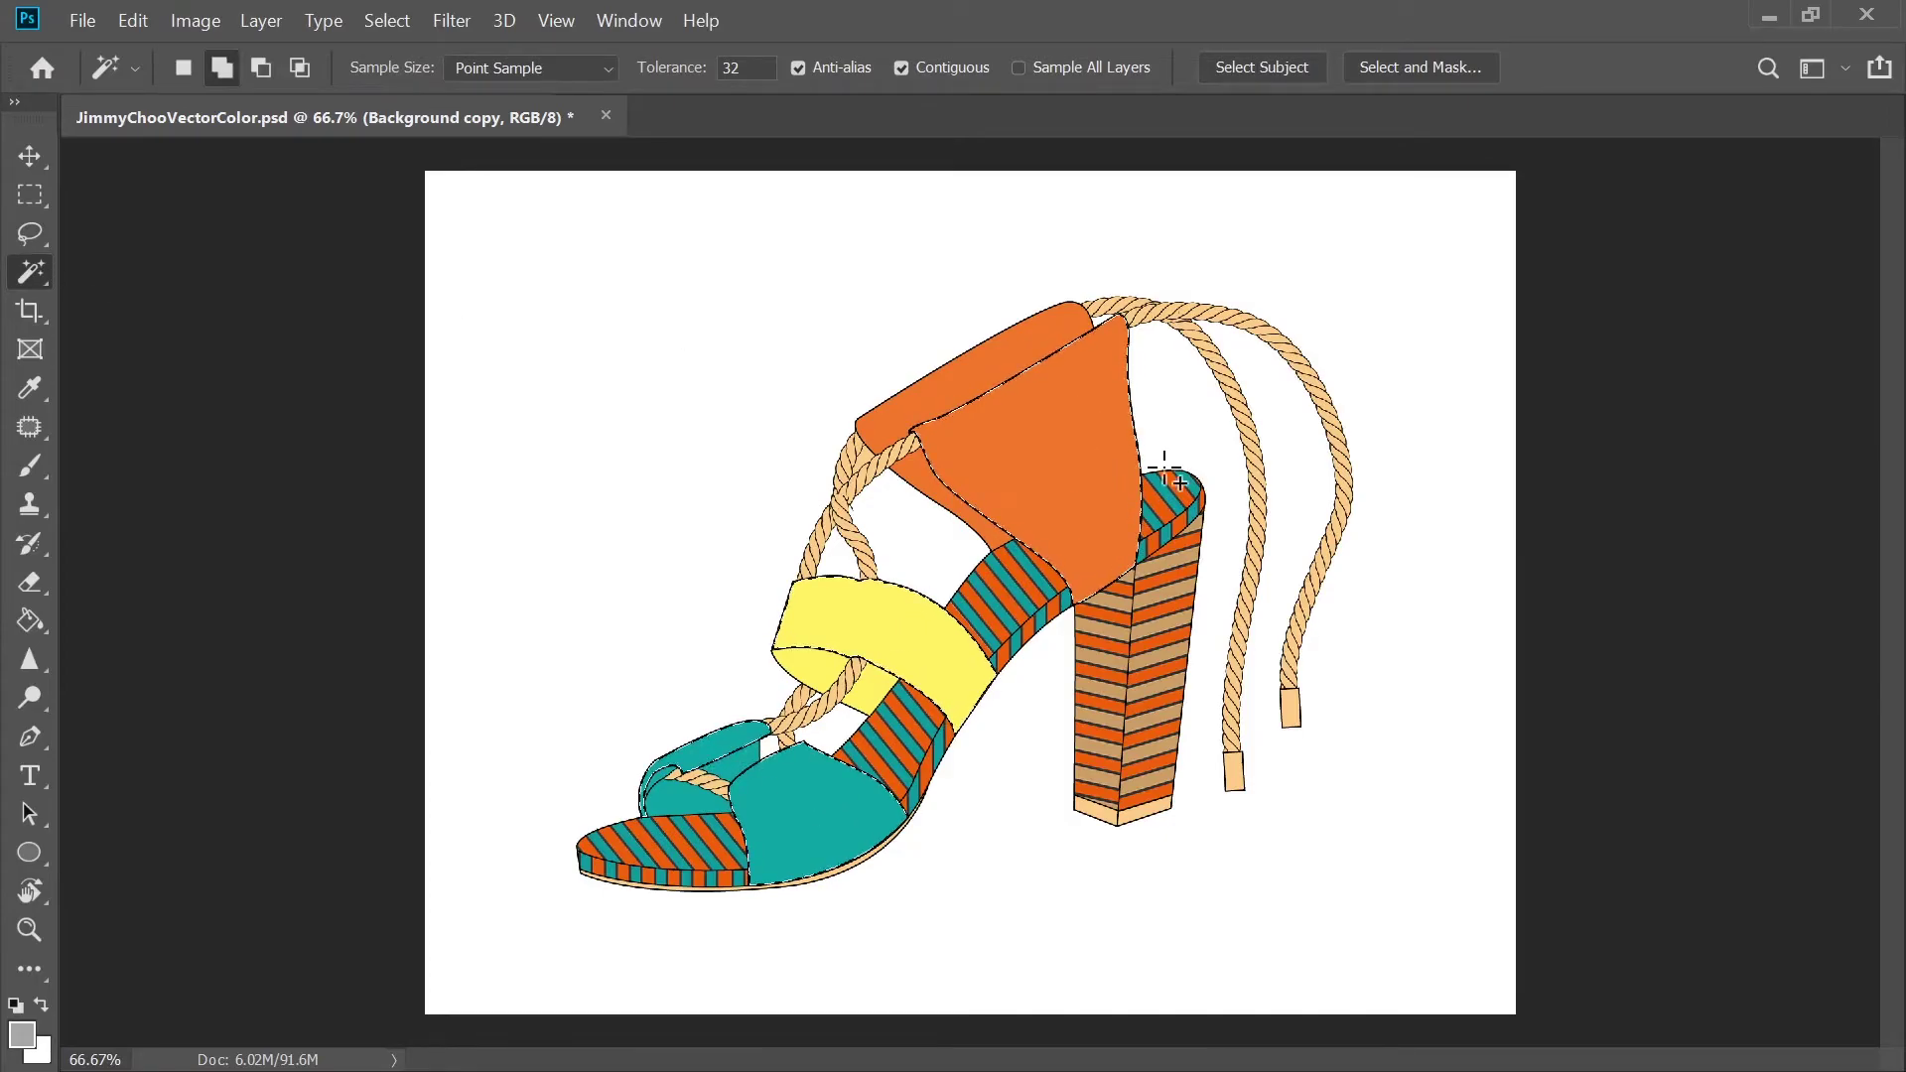
click(738, 495)
key(Return)
Brush grey shadows on SOMBRAS along the edges and folds of the orange cuff and yellow strap
click(1662, 491)
key(b)
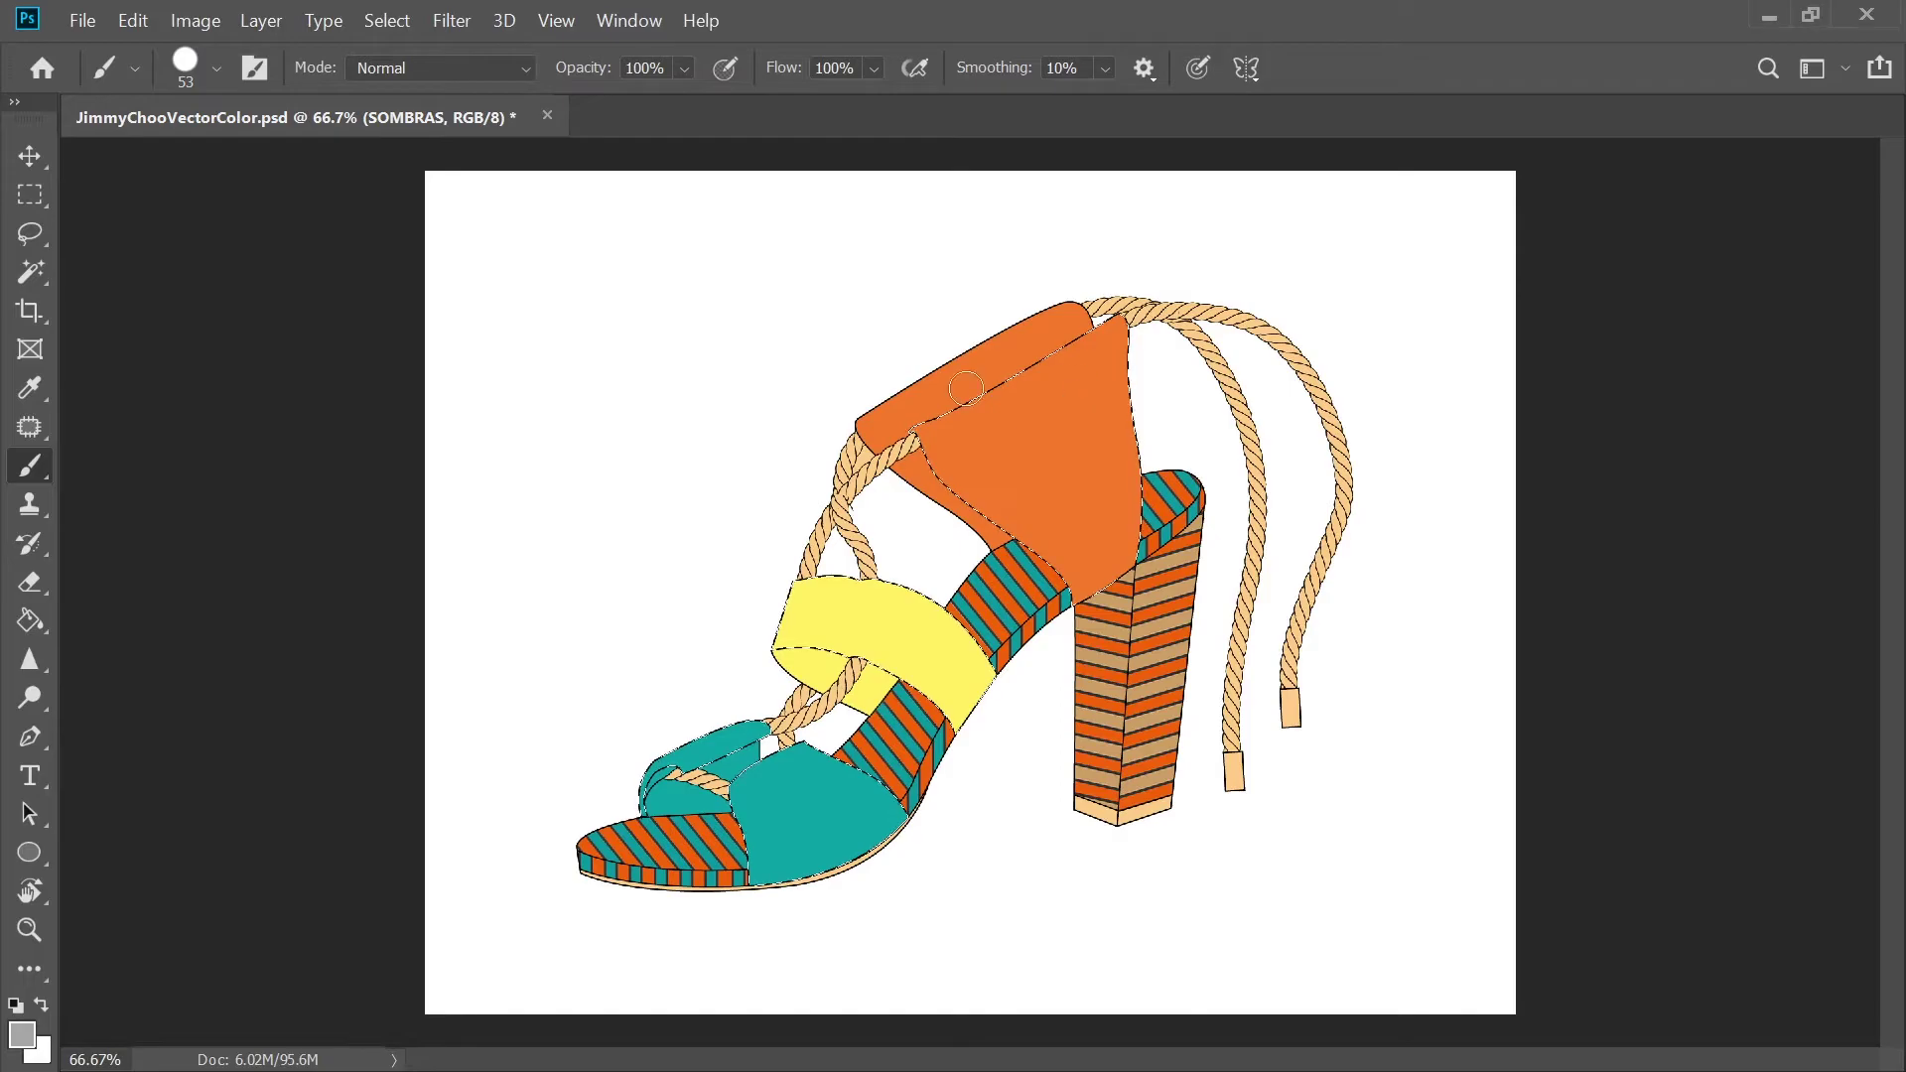
mouse_move(1087, 366)
mouse_down()
mouse_move(926, 442)
mouse_move(1063, 588)
mouse_up()
mouse_move(1040, 335)
mouse_down()
mouse_move(1081, 365)
mouse_move(1114, 359)
mouse_move(954, 455)
mouse_up()
mouse_move(859, 585)
mouse_down()
mouse_move(801, 645)
mouse_move(974, 694)
mouse_move(956, 720)
mouse_up()
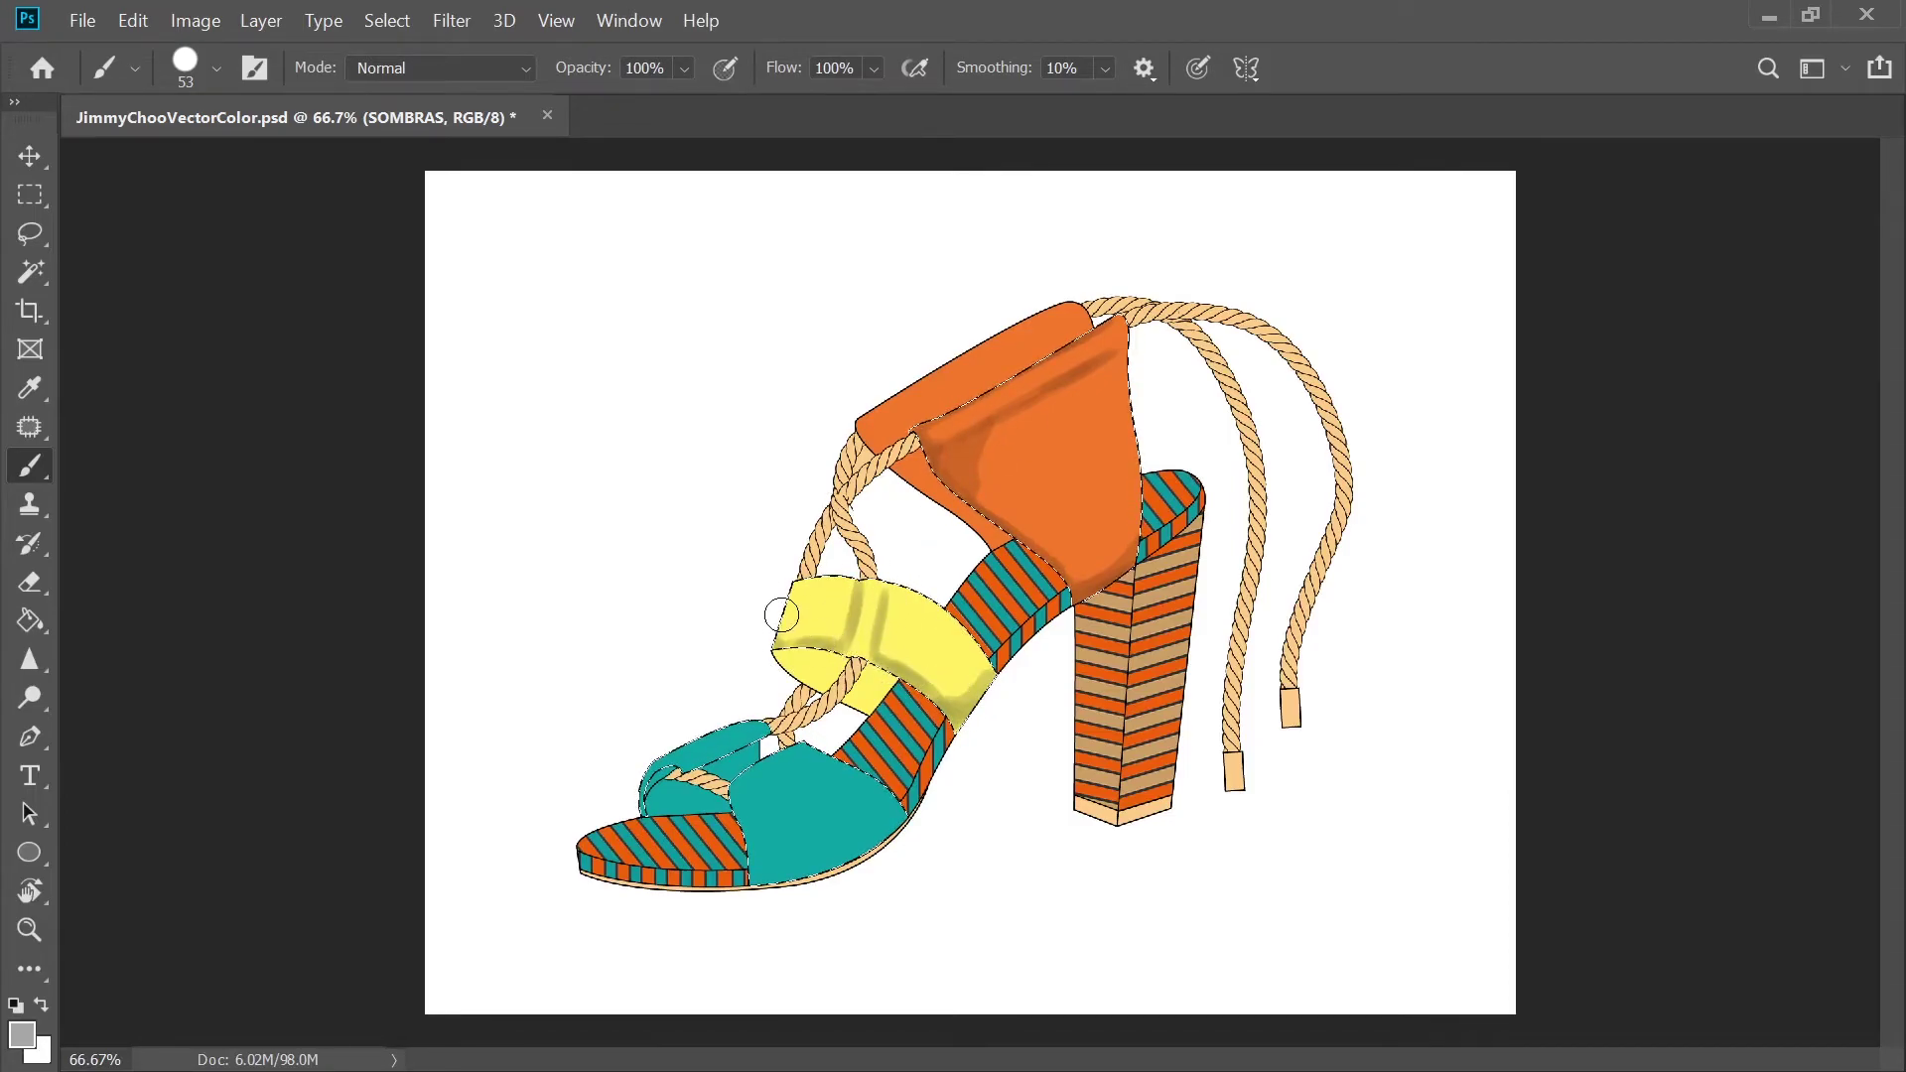
Brush grey shadows along the turquoise toe strap's edges and the orange cuff's lower and back edges
mouse_move(806, 766)
mouse_down()
mouse_move(741, 807)
mouse_move(772, 862)
mouse_move(852, 866)
mouse_up()
key(ctrl+plus)
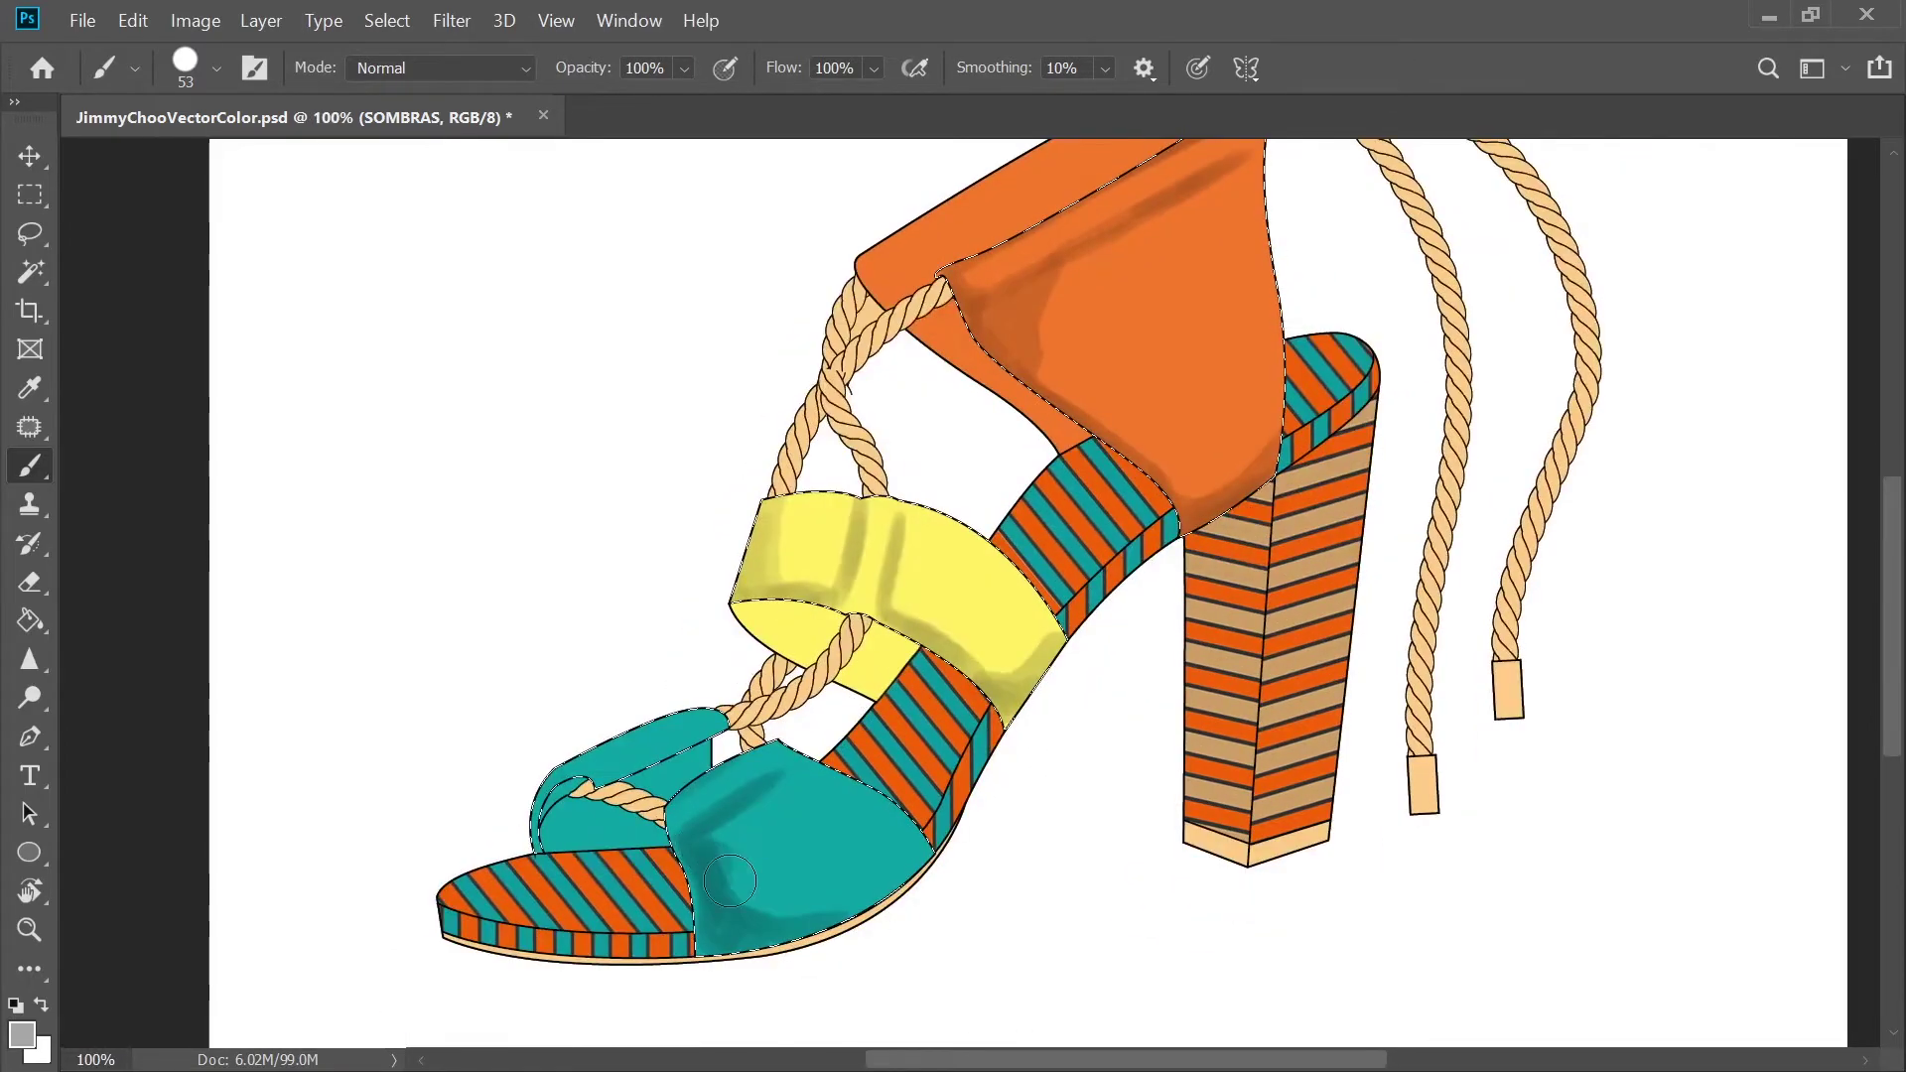
drag(1201, 437, 1195, 530)
drag(1236, 256, 1244, 340)
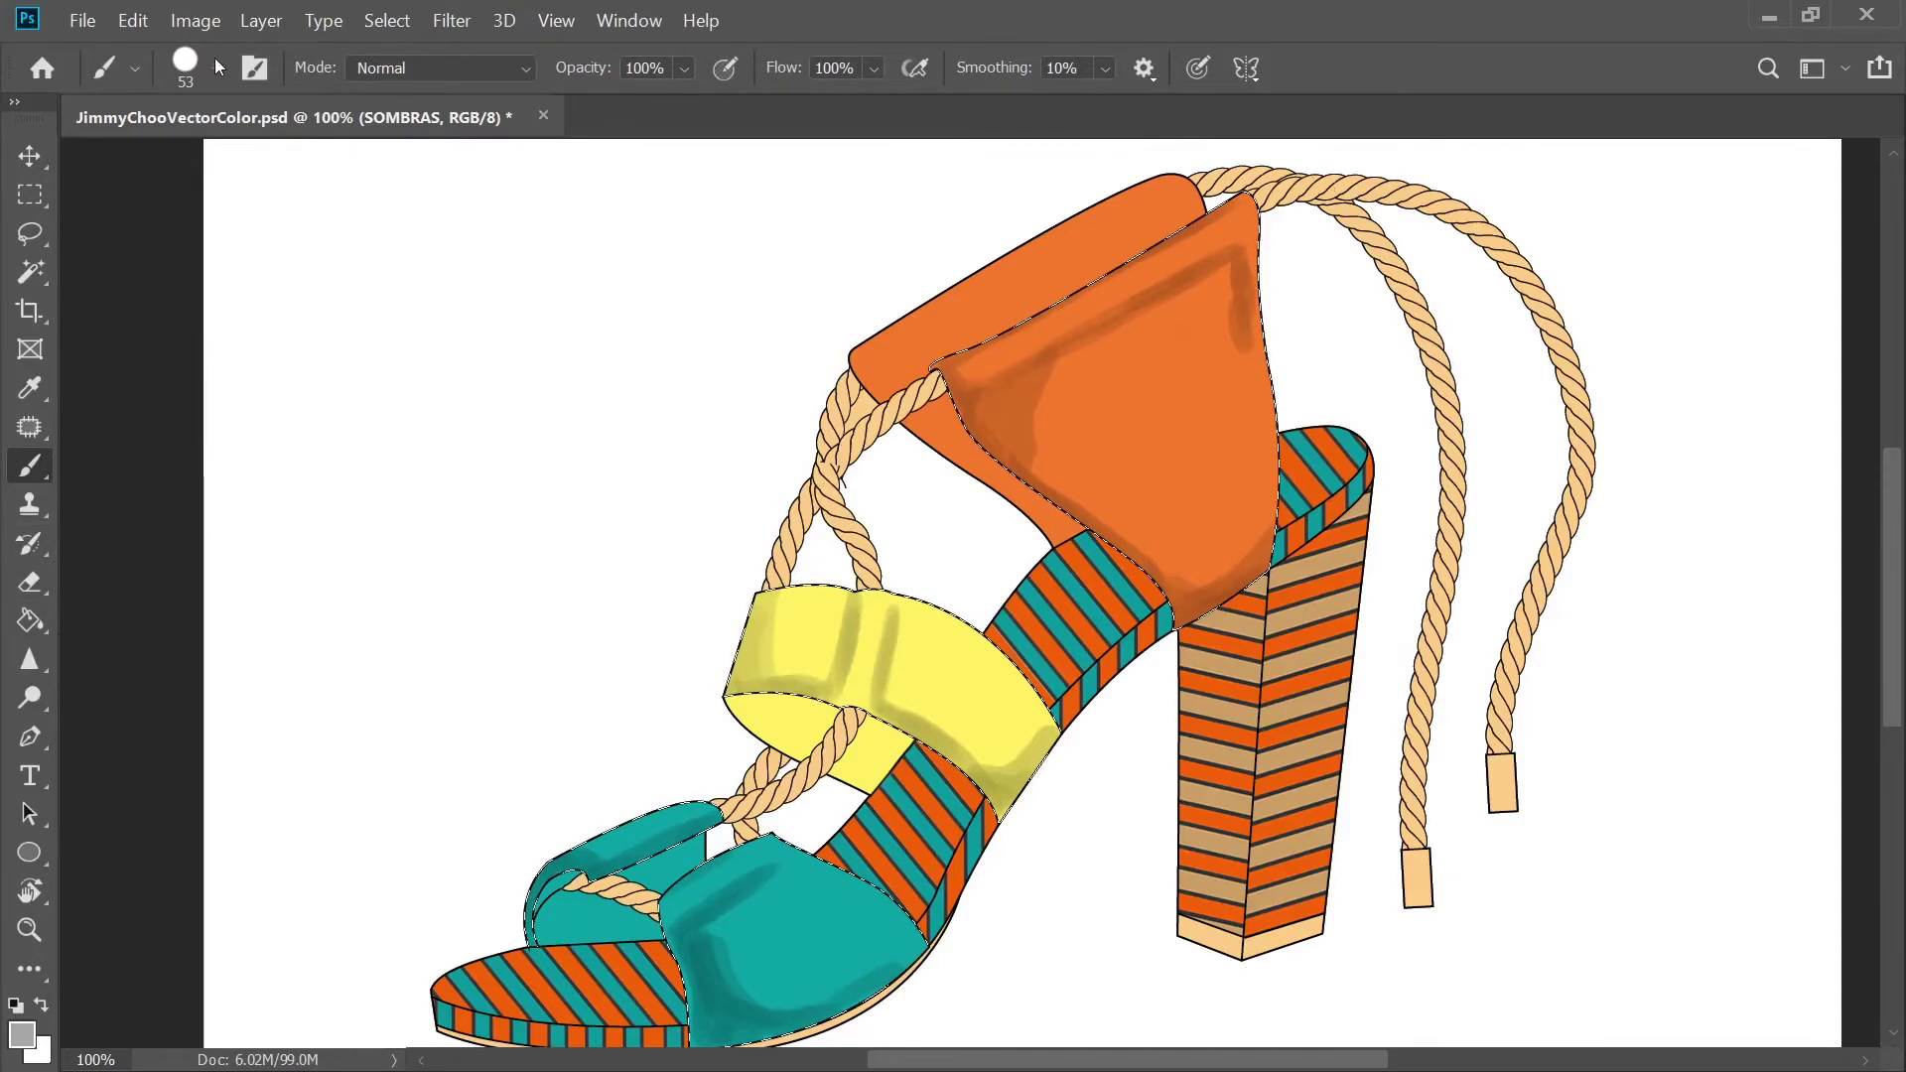
Soften the orange cuff's shadows using the Smudge tool with a reduced brush size
right_click(32, 661)
click(88, 709)
drag(550, 613, 550, 666)
click(319, 599)
mouse_move(1038, 397)
mouse_down()
mouse_move(1077, 421)
mouse_move(1043, 427)
mouse_up()
key(bracketleft)
key(bracketleft)
key(bracketleft)
key(bracketleft)
drag(1173, 586, 1218, 567)
drag(1197, 273, 1142, 303)
Set the Smudge strength to 37% and blend the shadows on the cuff, yellow strap and toe strap
click(645, 69)
drag(608, 101, 650, 101)
drag(1241, 327, 1251, 372)
drag(1219, 273, 1052, 381)
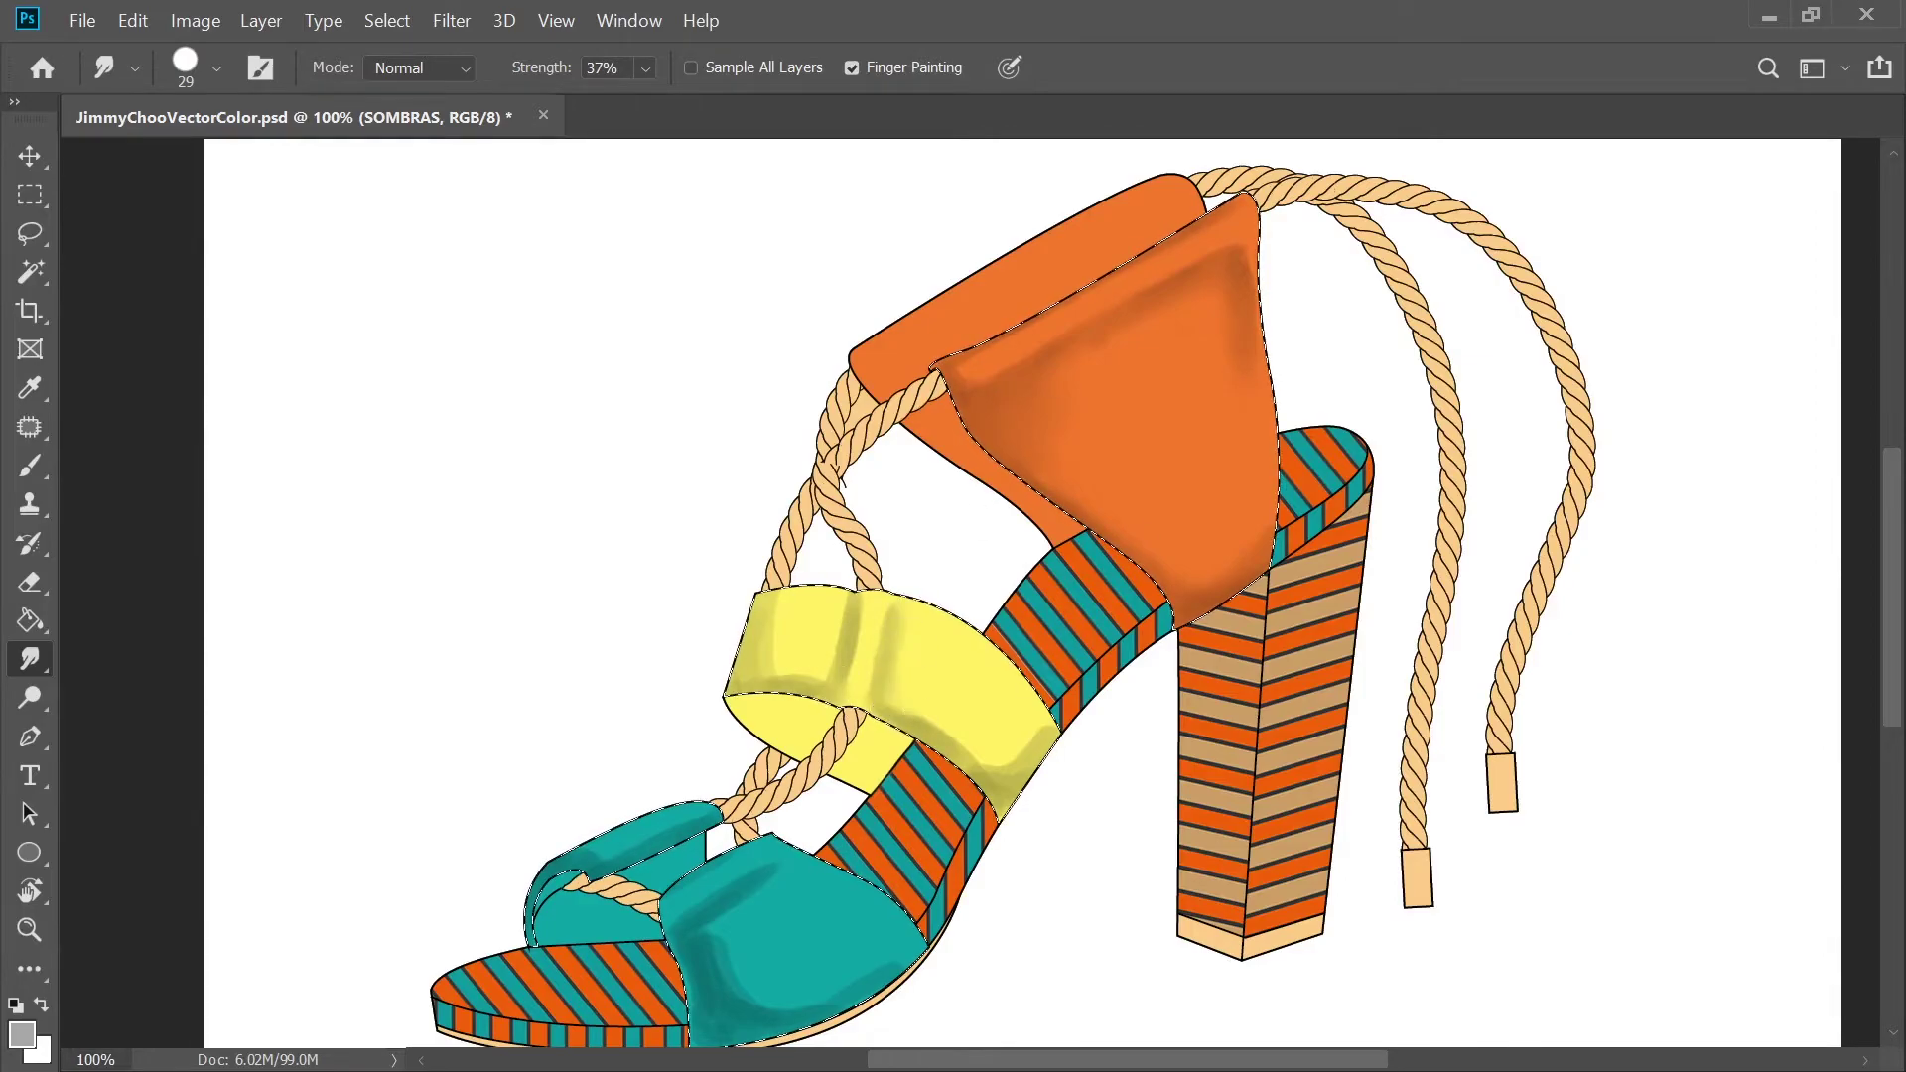
key(ctrl+minus)
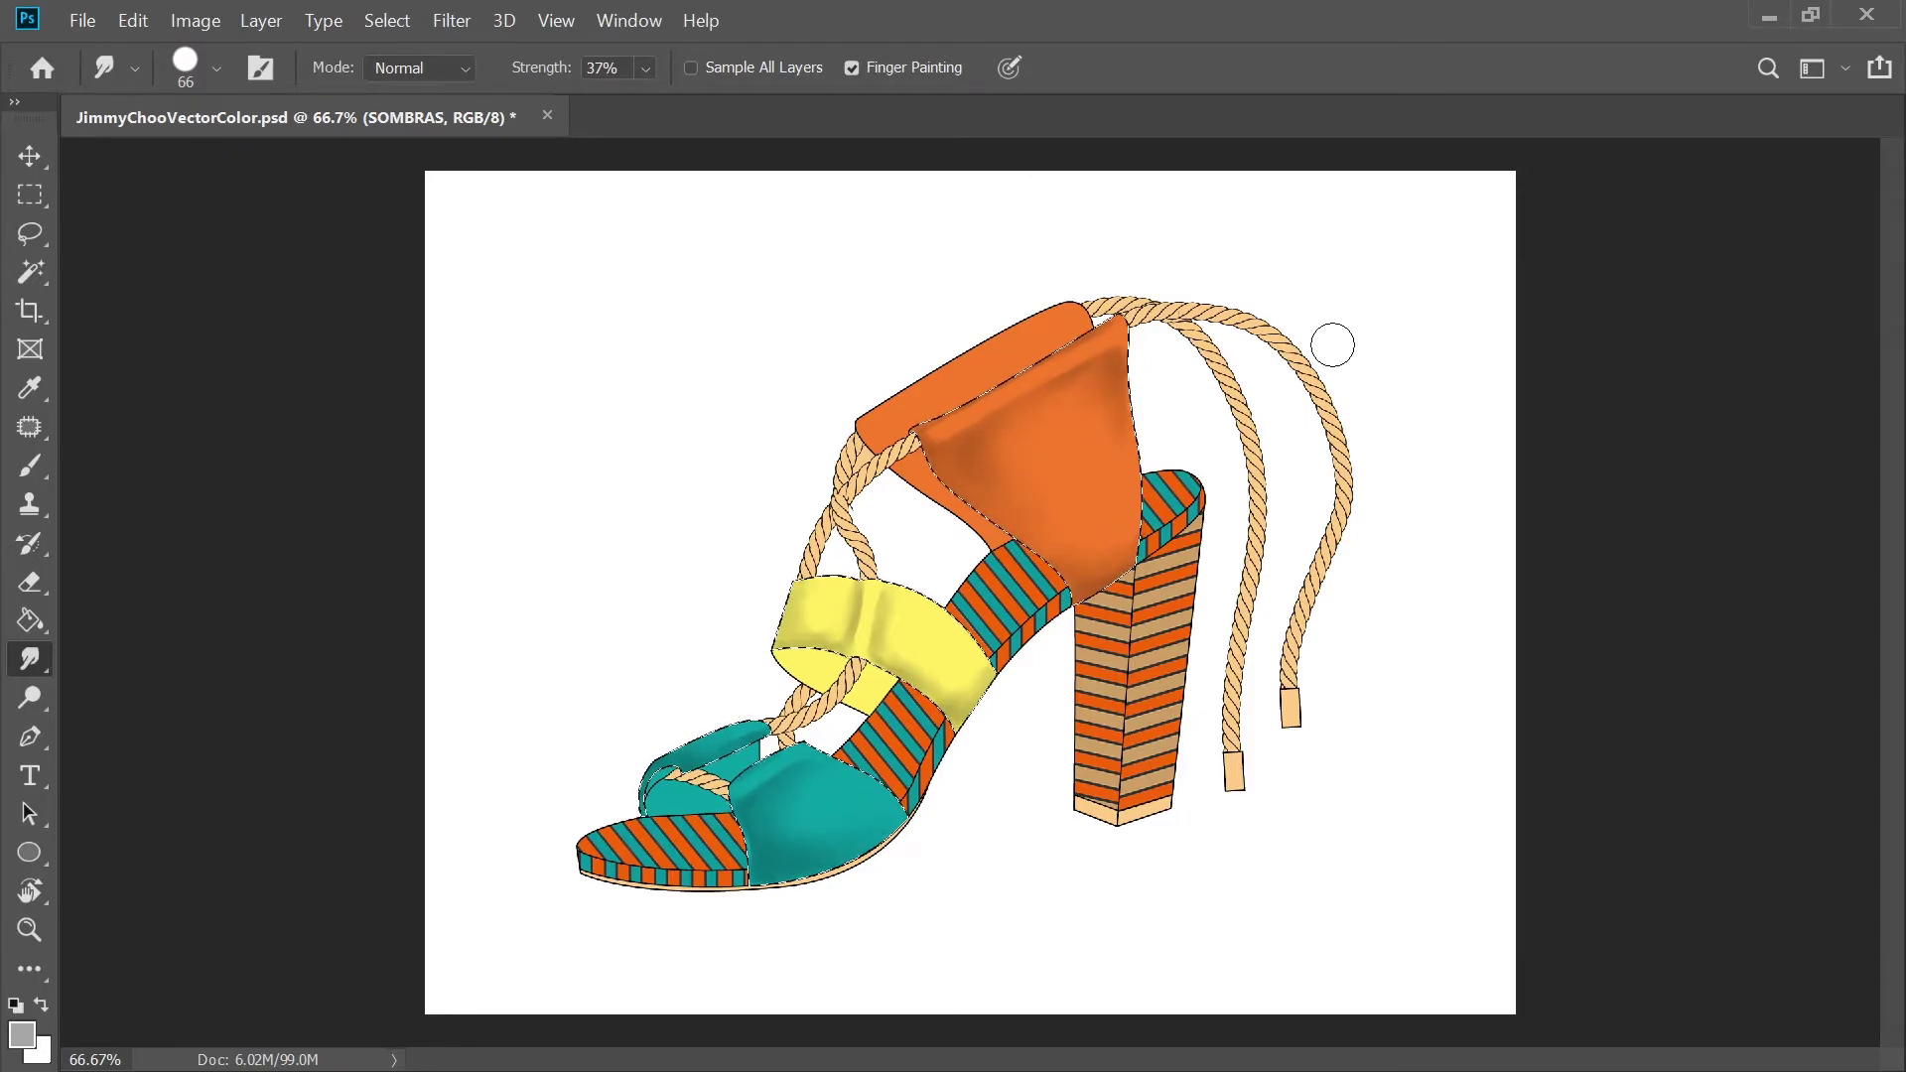
Shade the selected straps on SOMBRAS with a grey-to-transparent gradient, switching from linear to radial
click(1783, 414)
key(ctrl+d)
click(1772, 493)
right_click(30, 622)
click(142, 624)
drag(1152, 608, 1077, 526)
key(ctrl+z)
click(282, 68)
click(183, 204)
drag(1122, 710, 1097, 556)
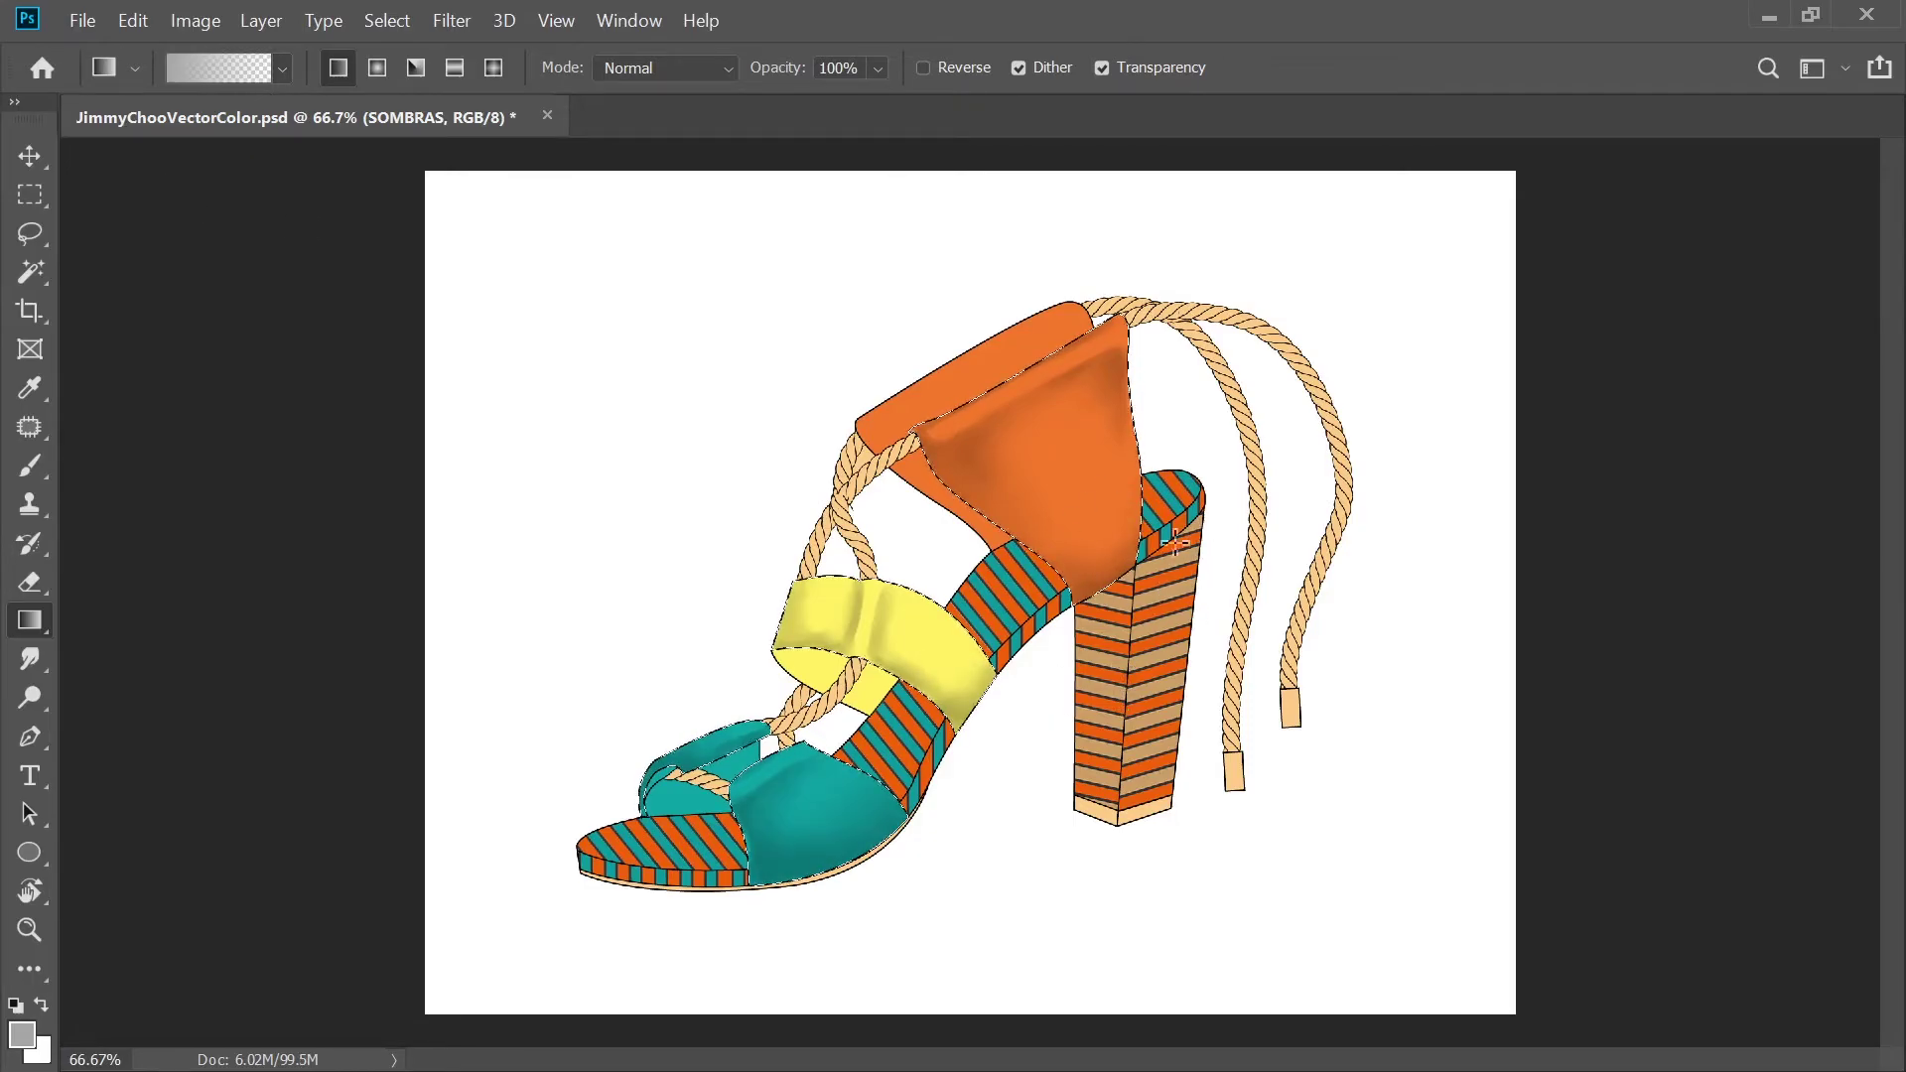
click(377, 68)
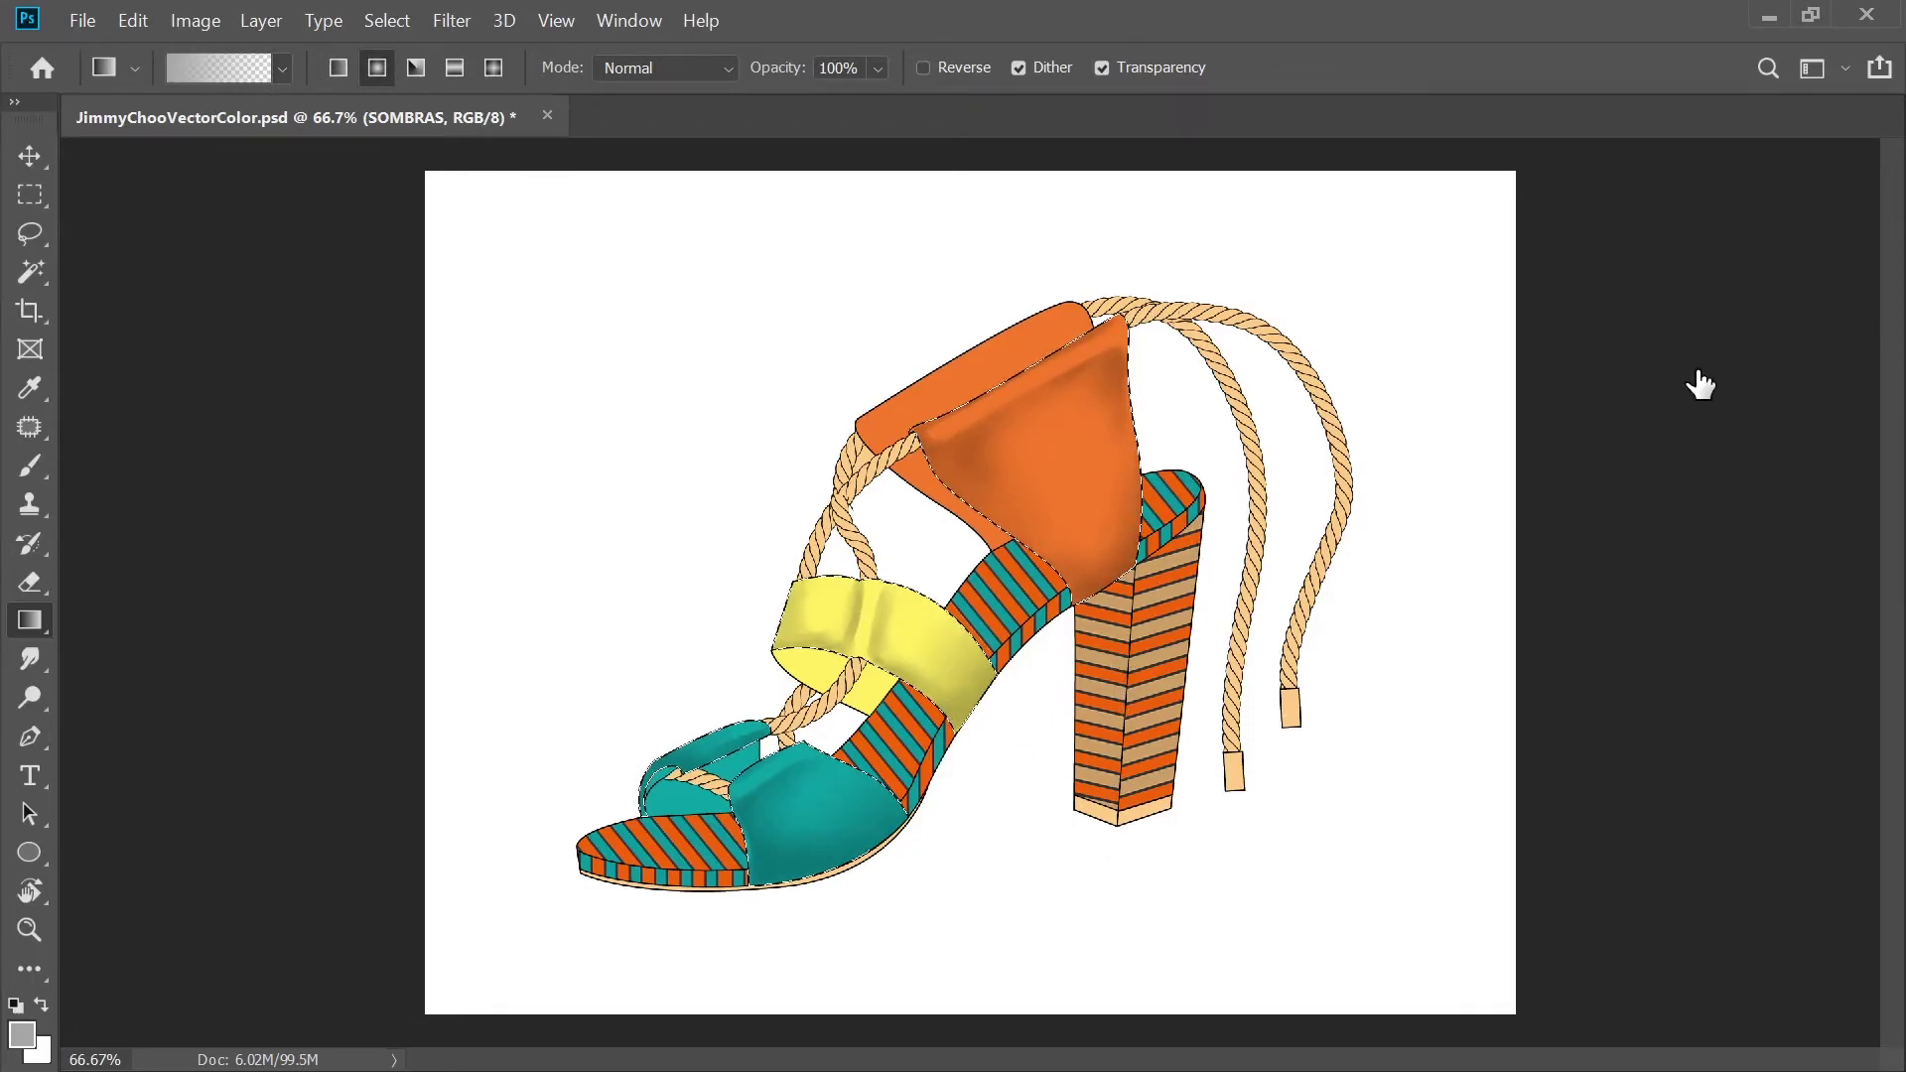
Select the inner faces of the cuff, yellow strap and toe strap on the Background copy line art
click(1756, 437)
click(30, 272)
key(shift)
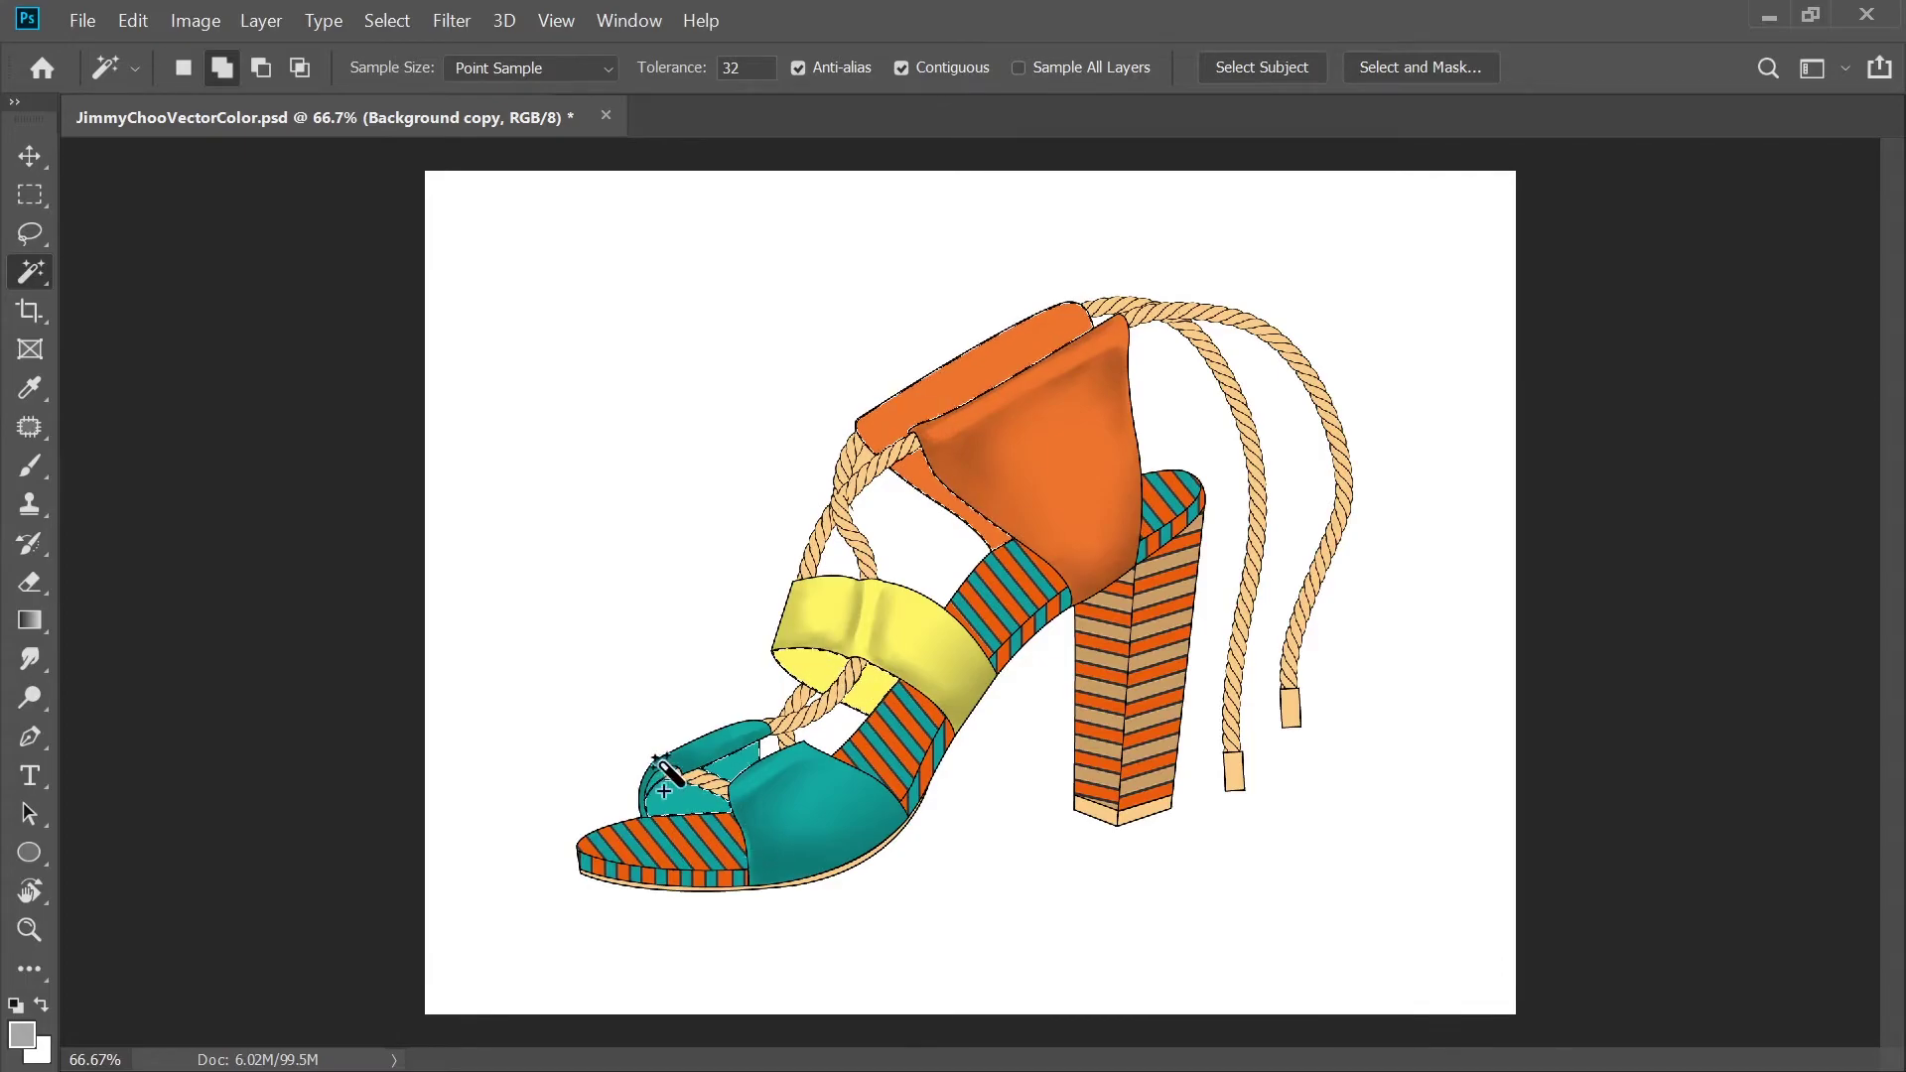
shift+click(668, 769)
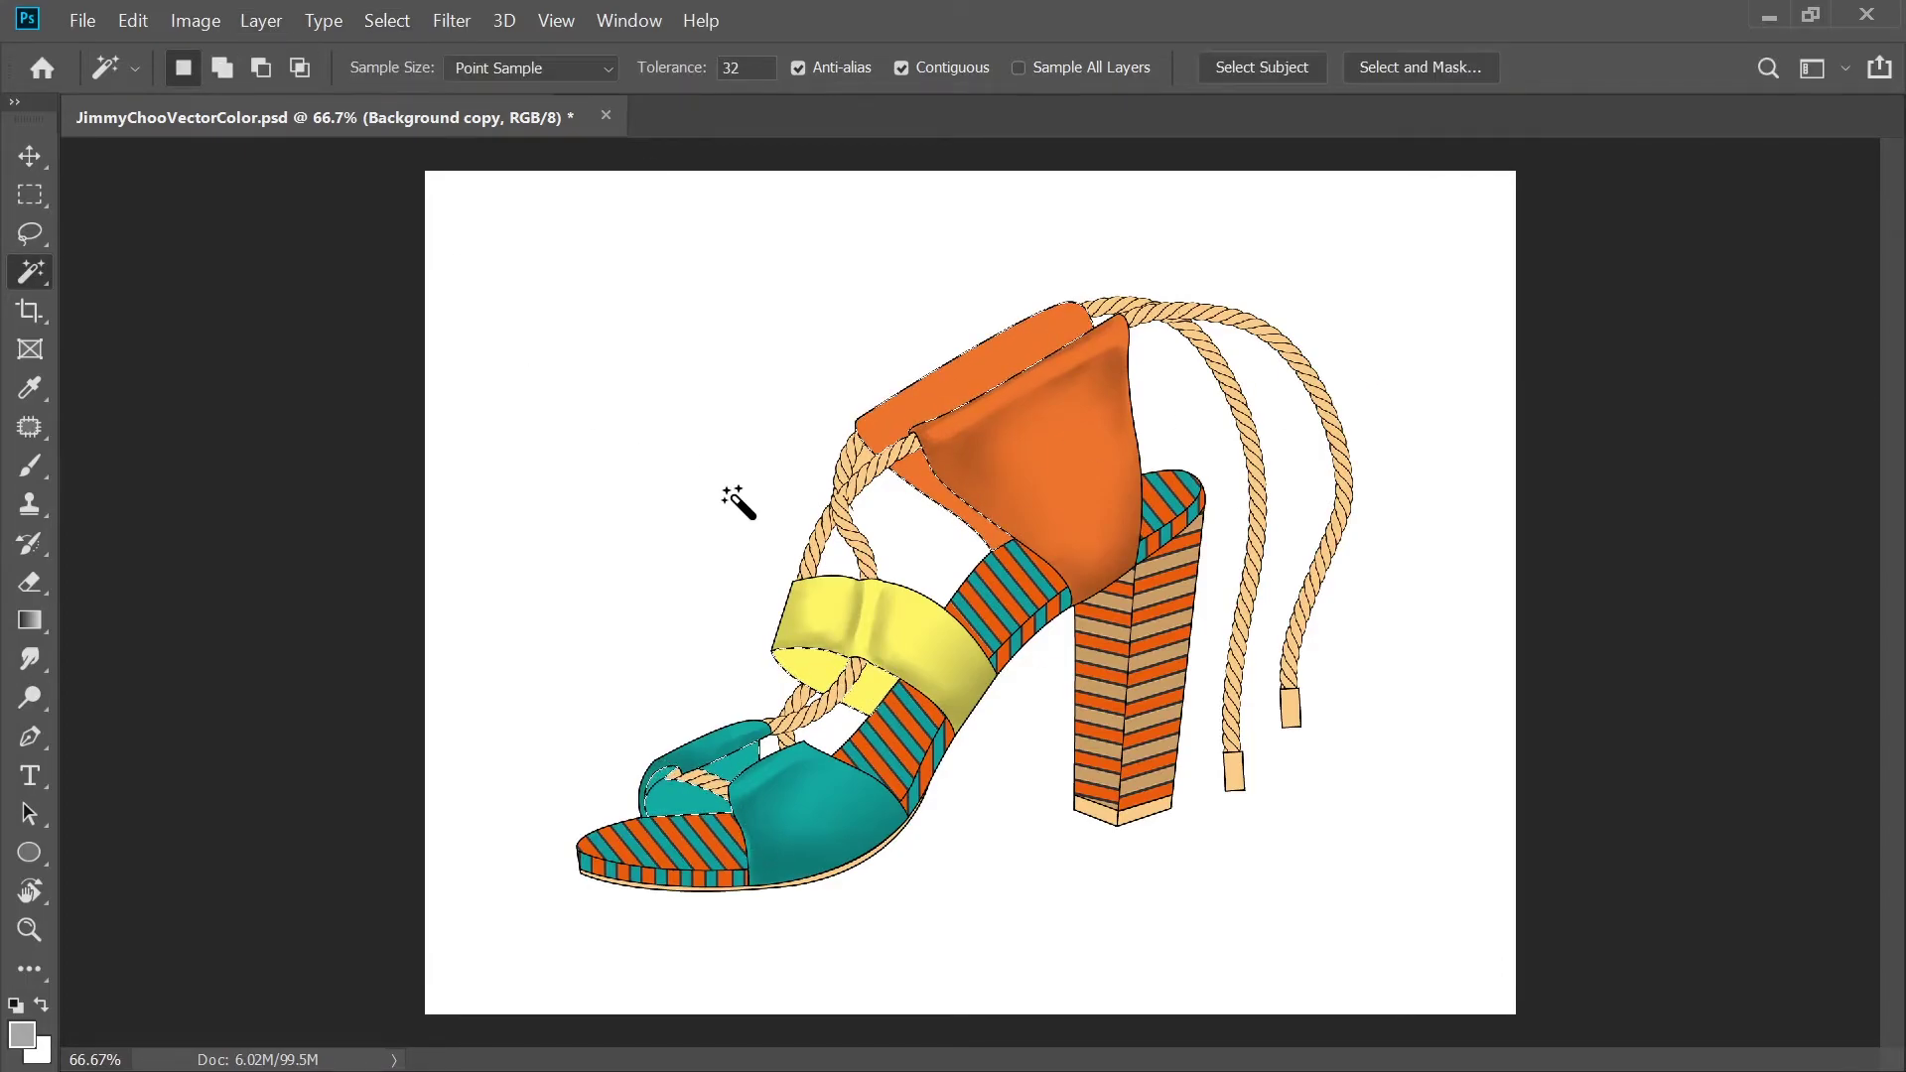
Shade the selected inner strap faces on SOMBRAS with the grey-to-transparent radial gradient and grey Brush strokes
key(alt+])
key(g)
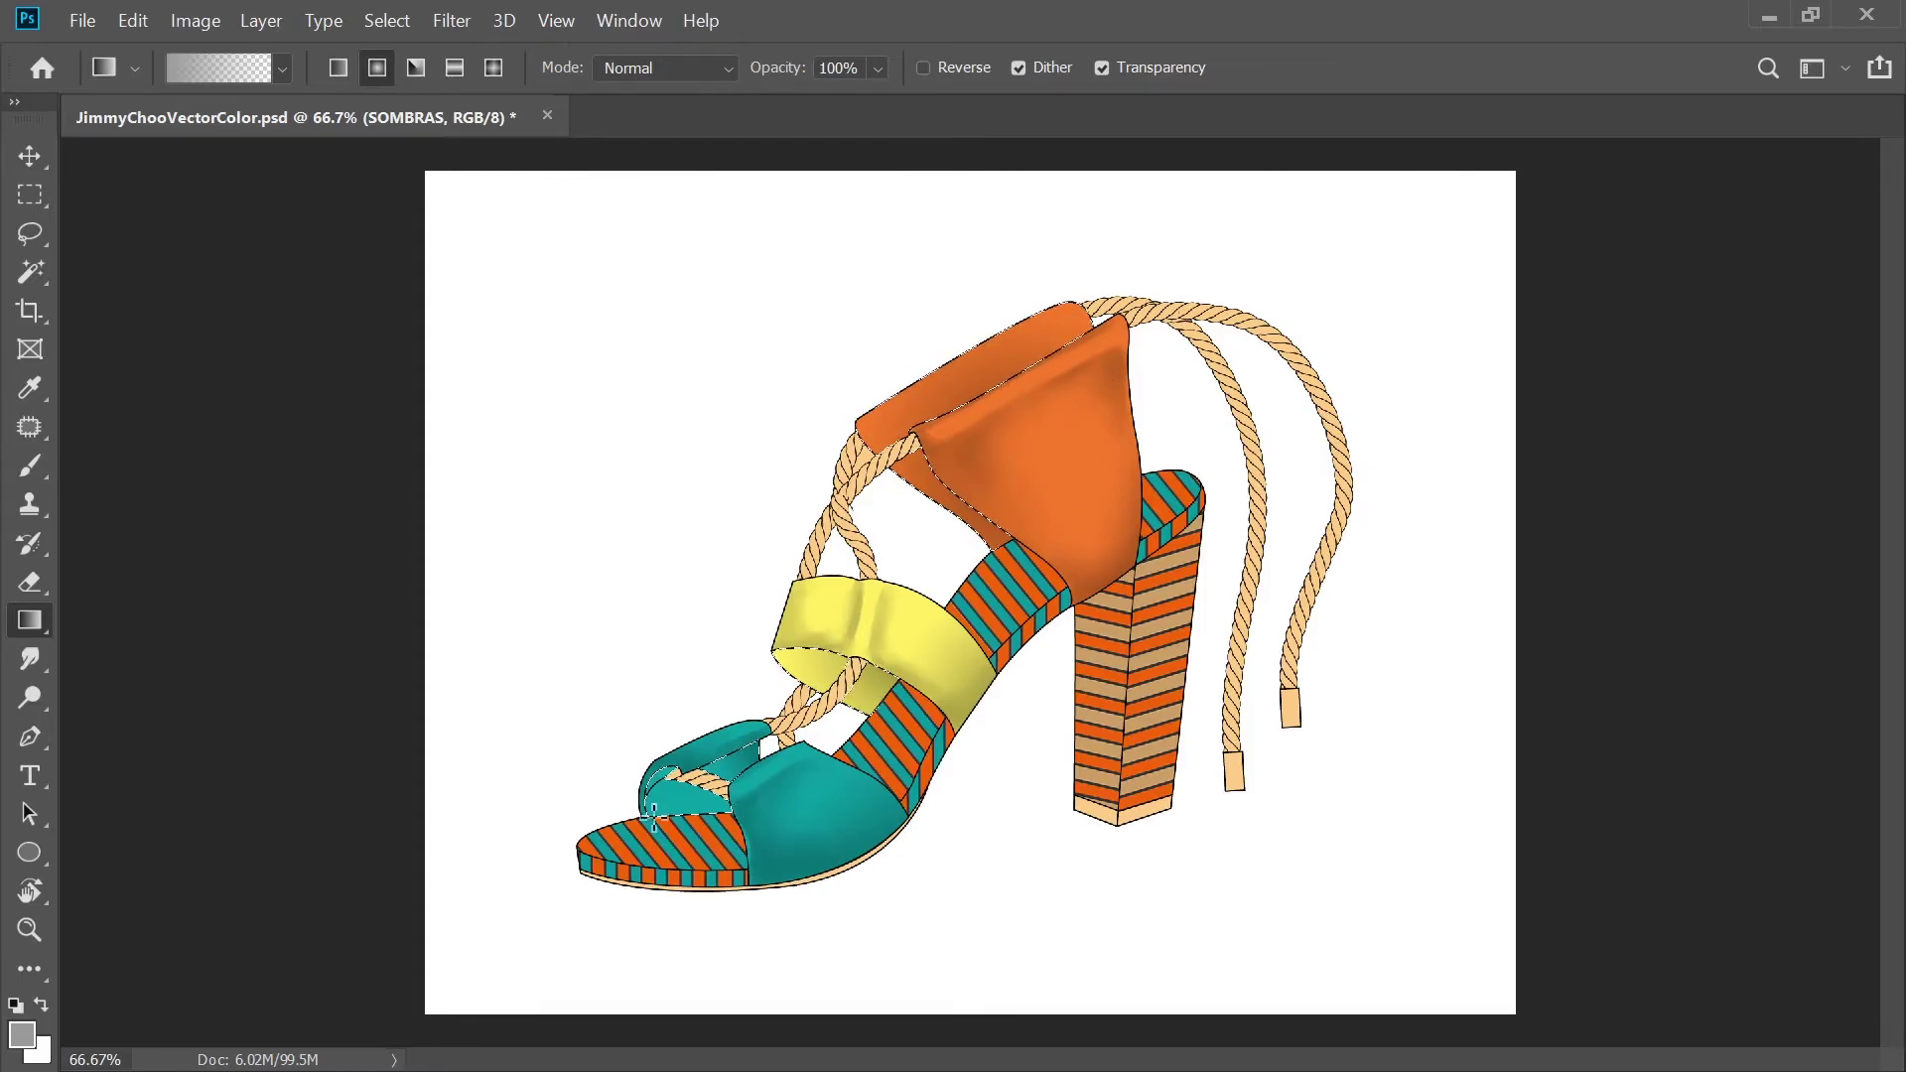
click(39, 475)
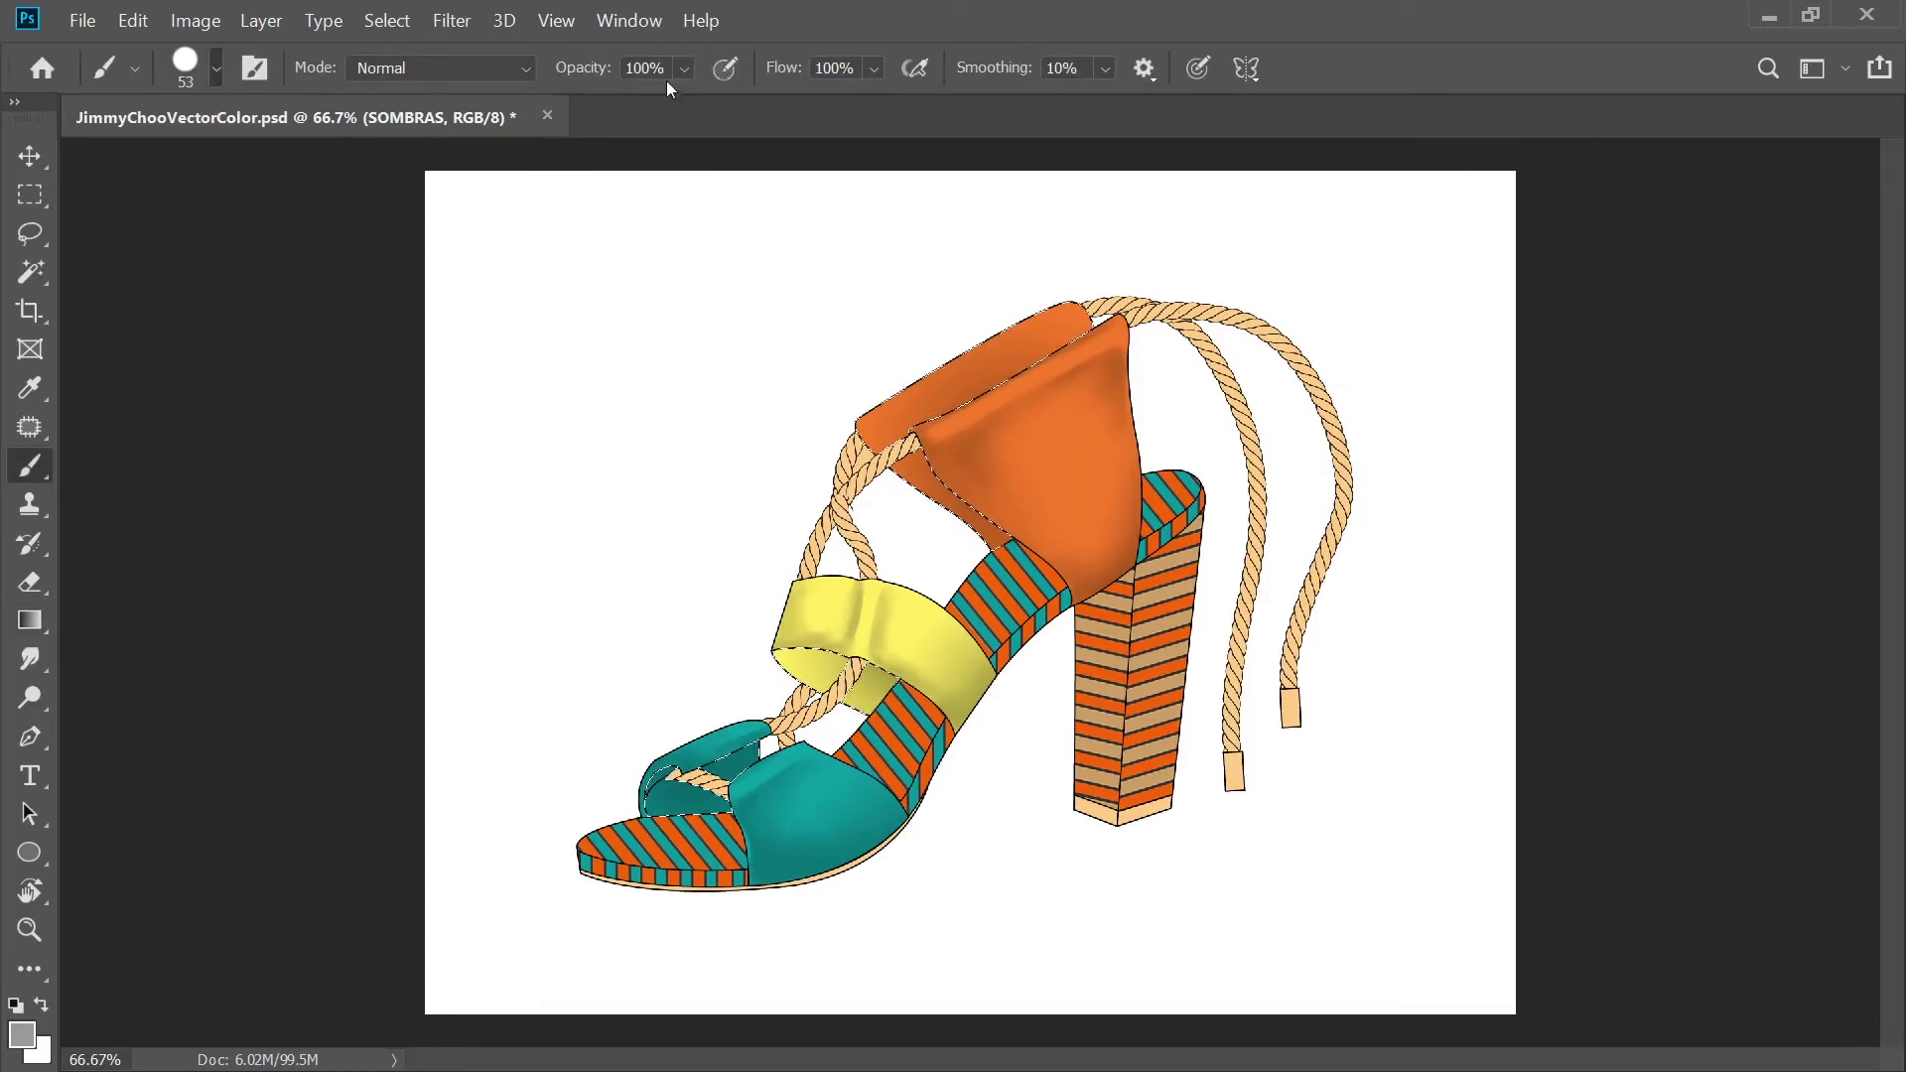
click(20, 1032)
click(1745, 213)
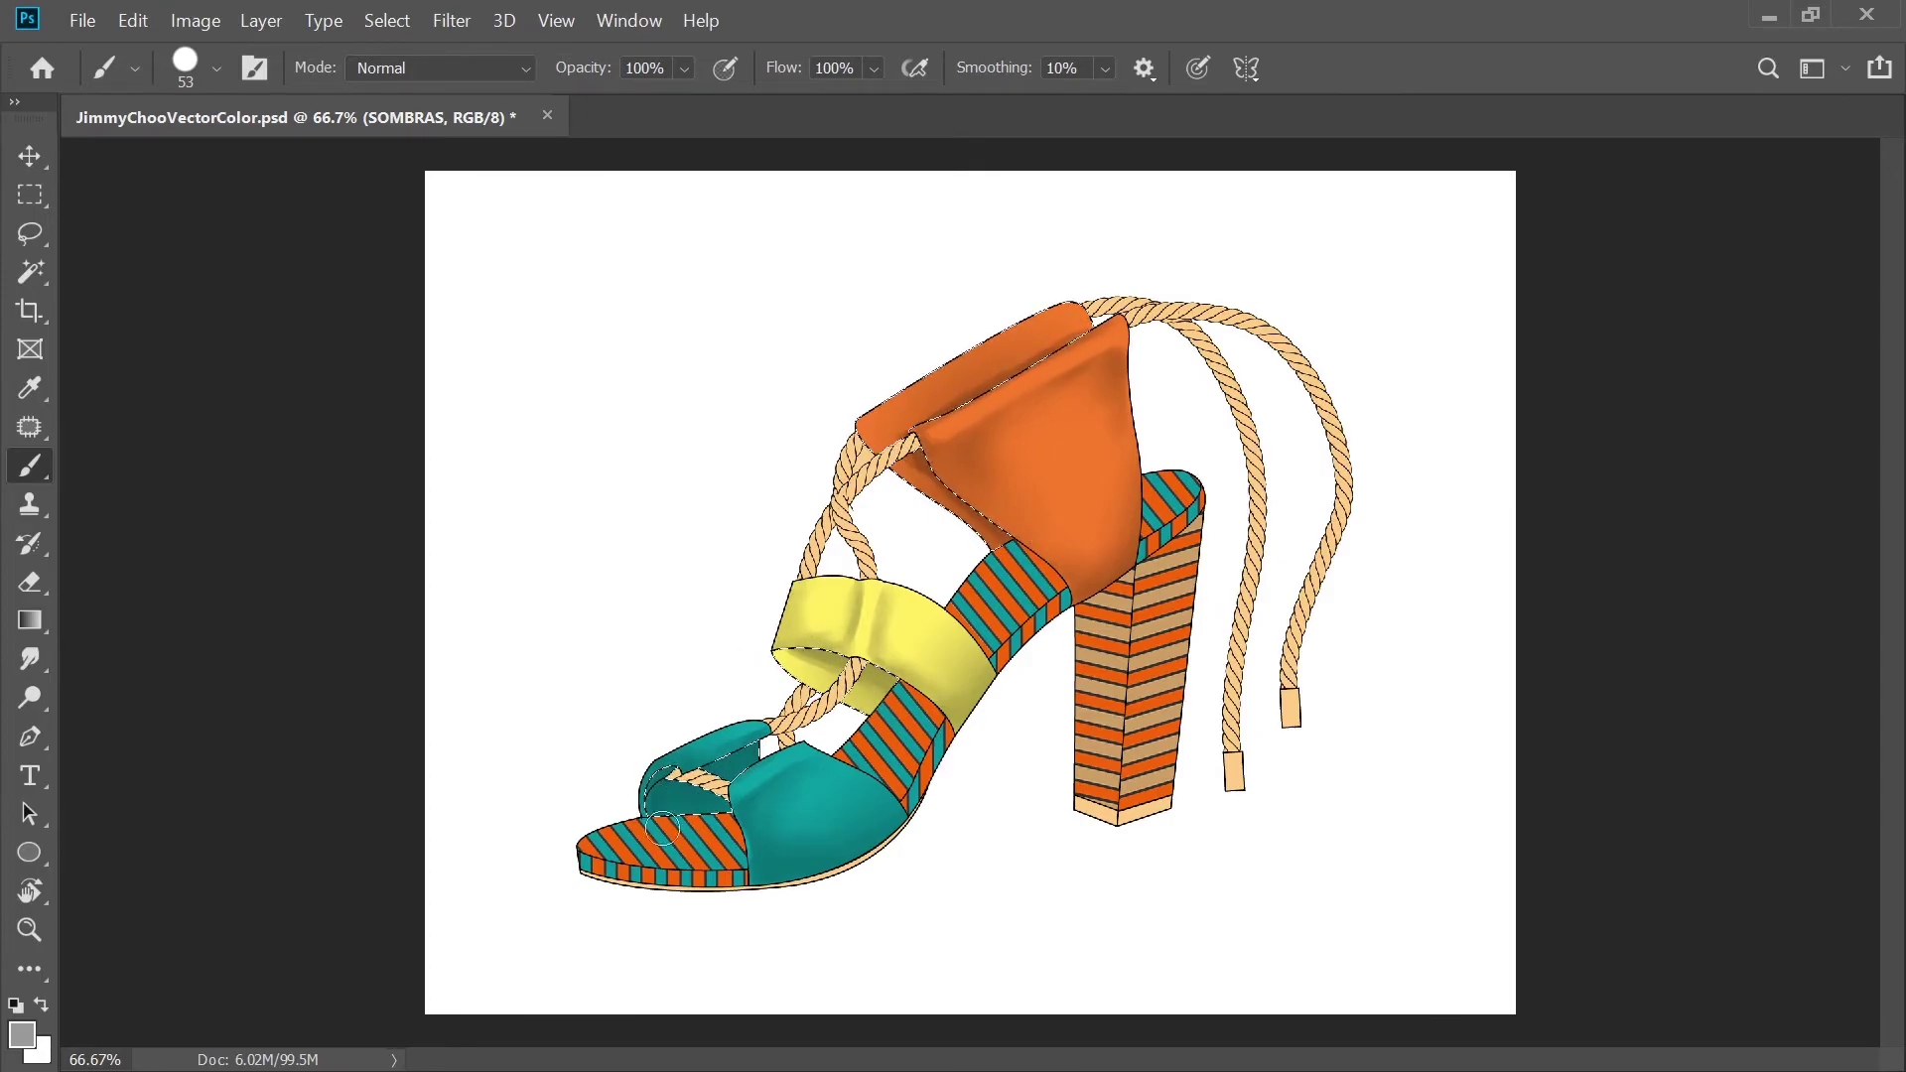
key(ctrl+plus)
drag(692, 688, 832, 730)
mouse_move(1136, 203)
mouse_down()
mouse_move(897, 326)
mouse_move(1092, 209)
mouse_up()
Blend the shadows on the straps' inner faces with the Smudge tool
click(29, 659)
drag(886, 402, 983, 482)
drag(829, 695, 825, 731)
key(ctrl+minus)
Shade the heel's two faces and the striped sole on SOMBRAS with radial and linear grey-to-transparent gradients
click(31, 272)
key(alt+bracketleft)
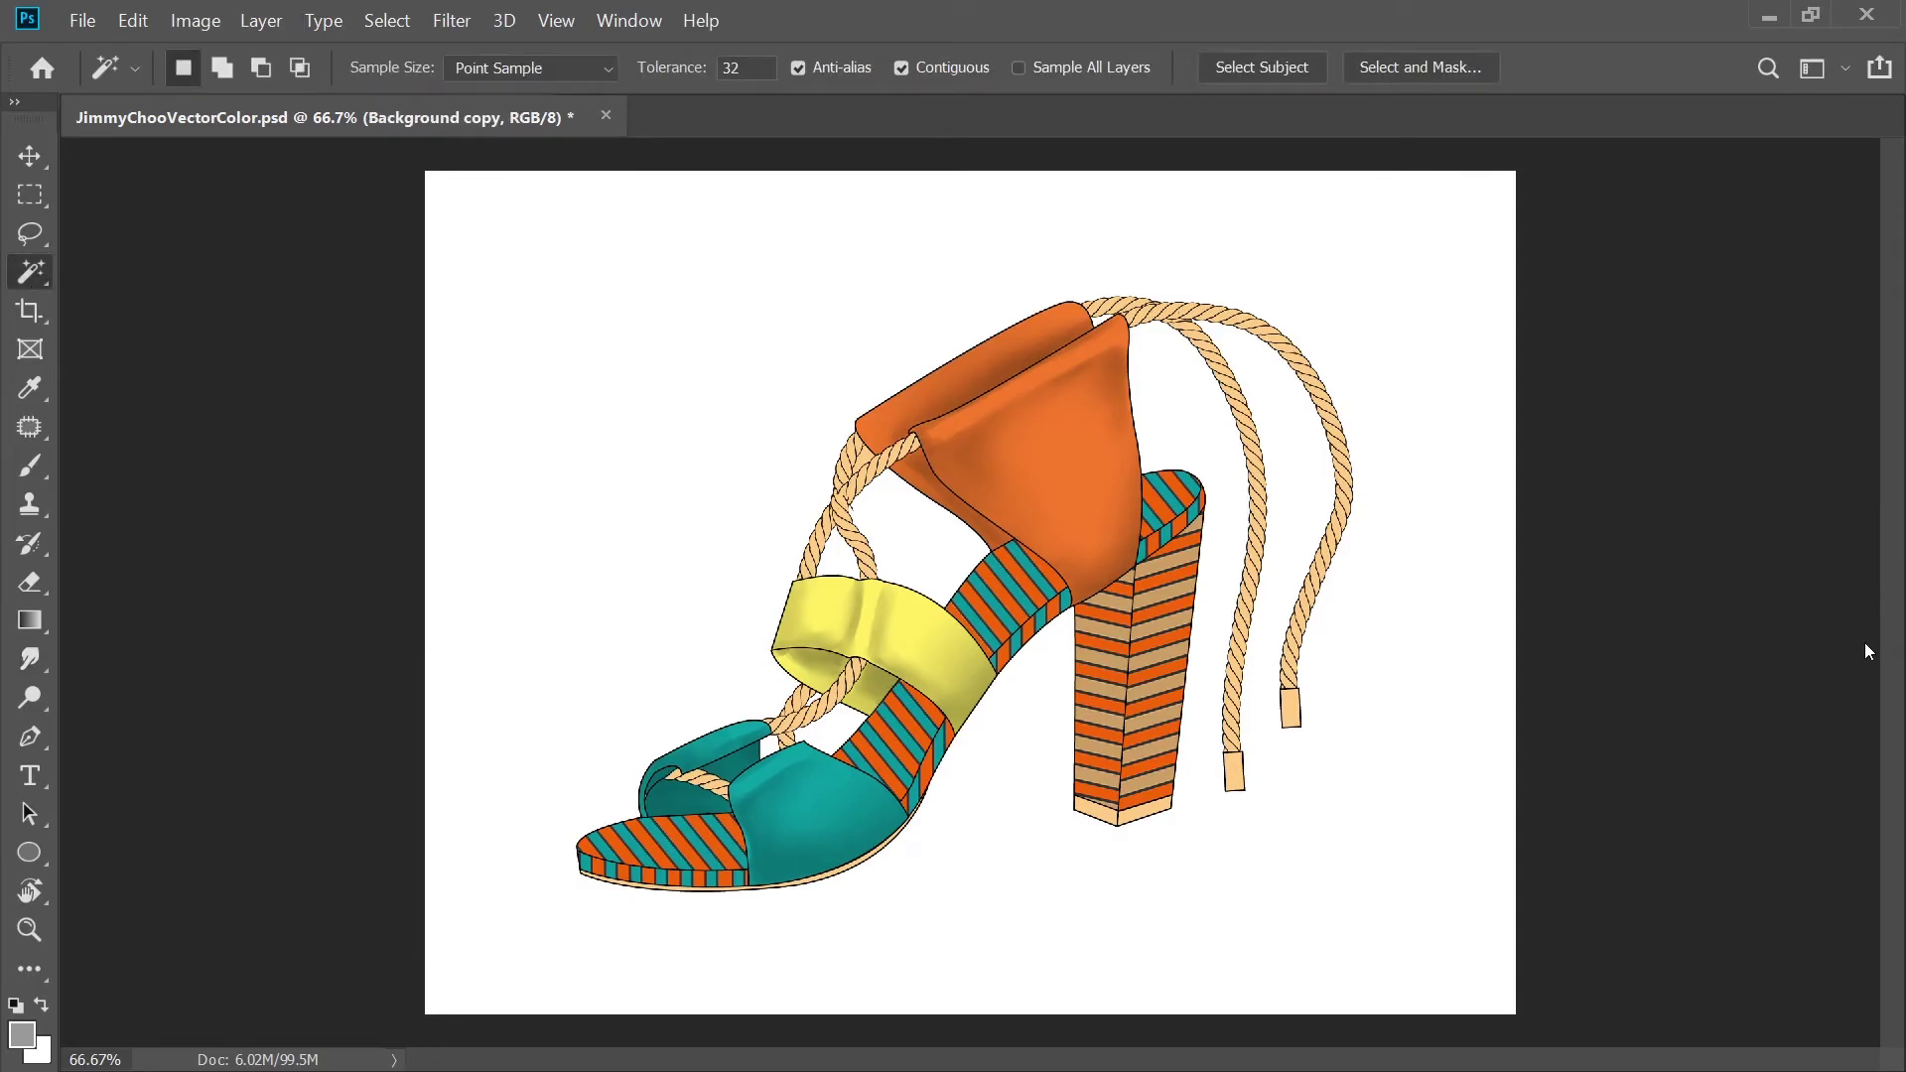
key(alt+bracketright)
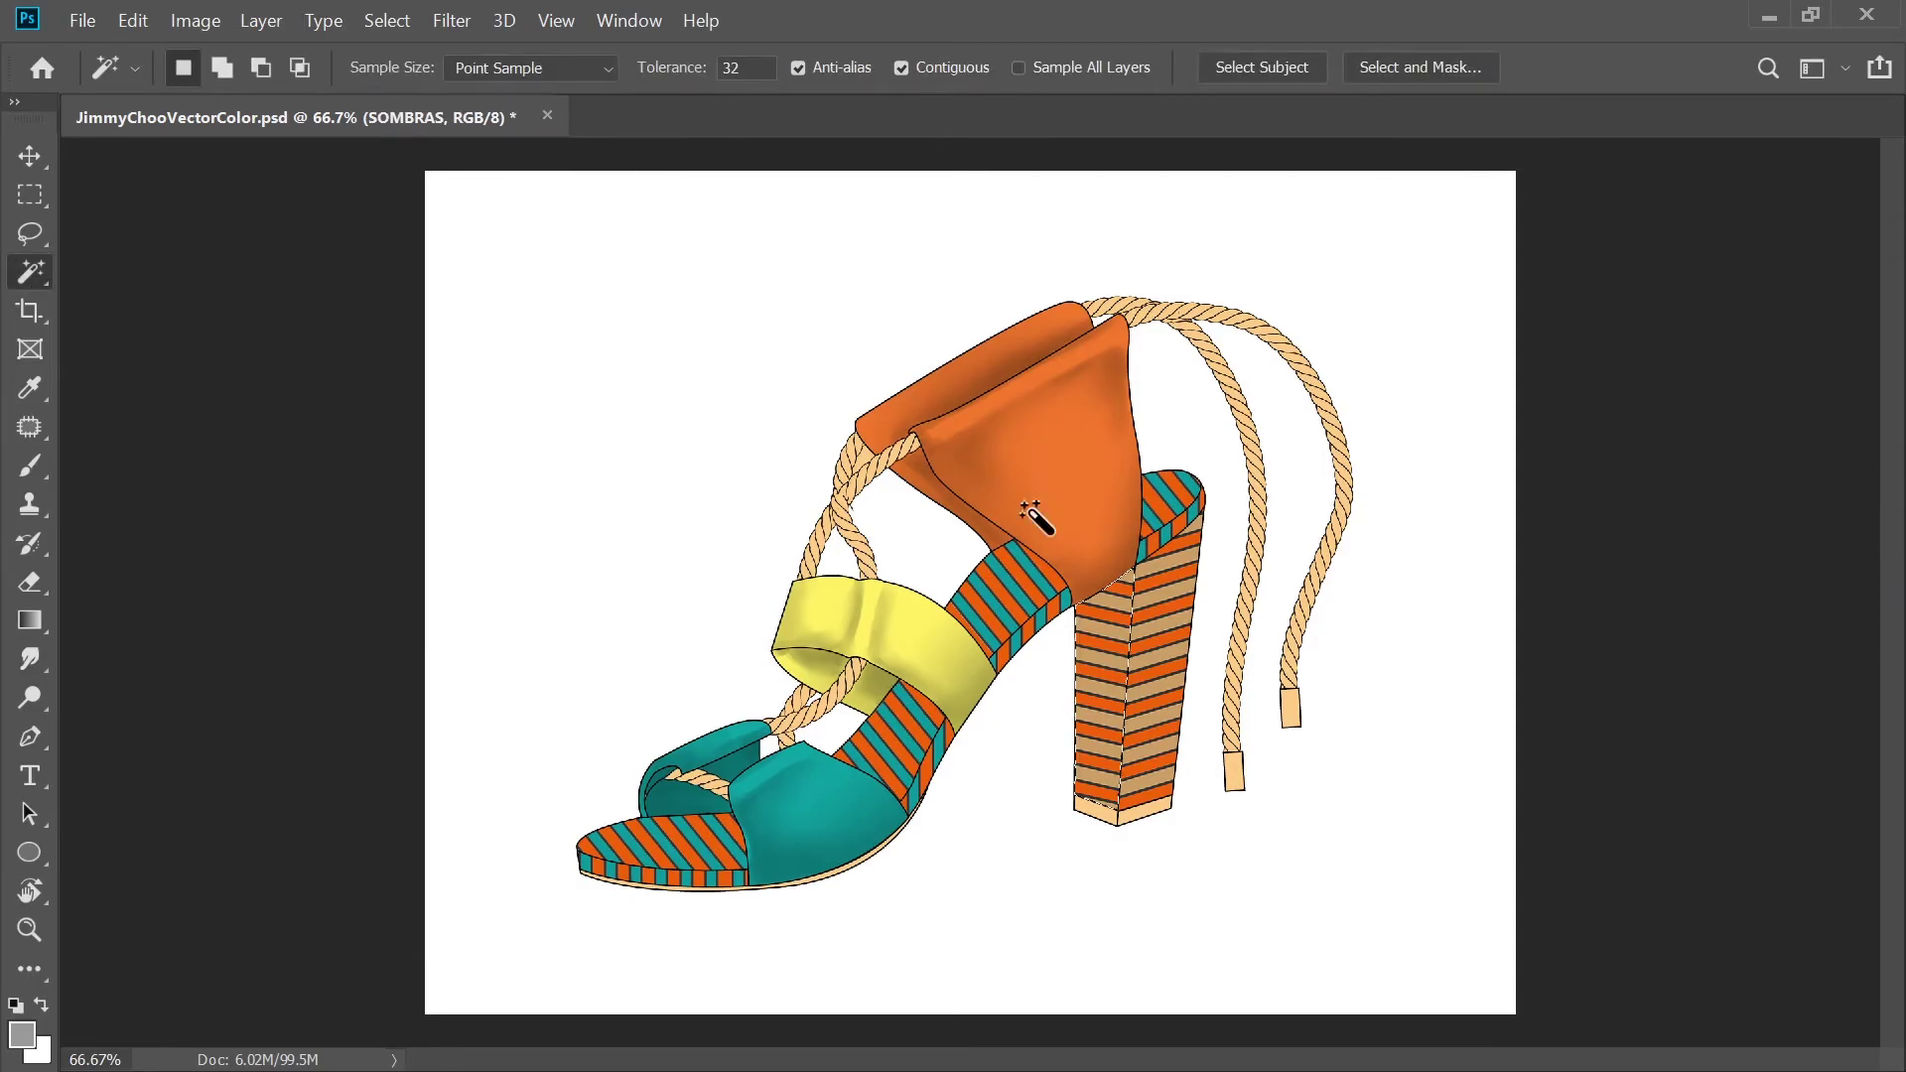
key(g)
drag(1132, 633, 1100, 789)
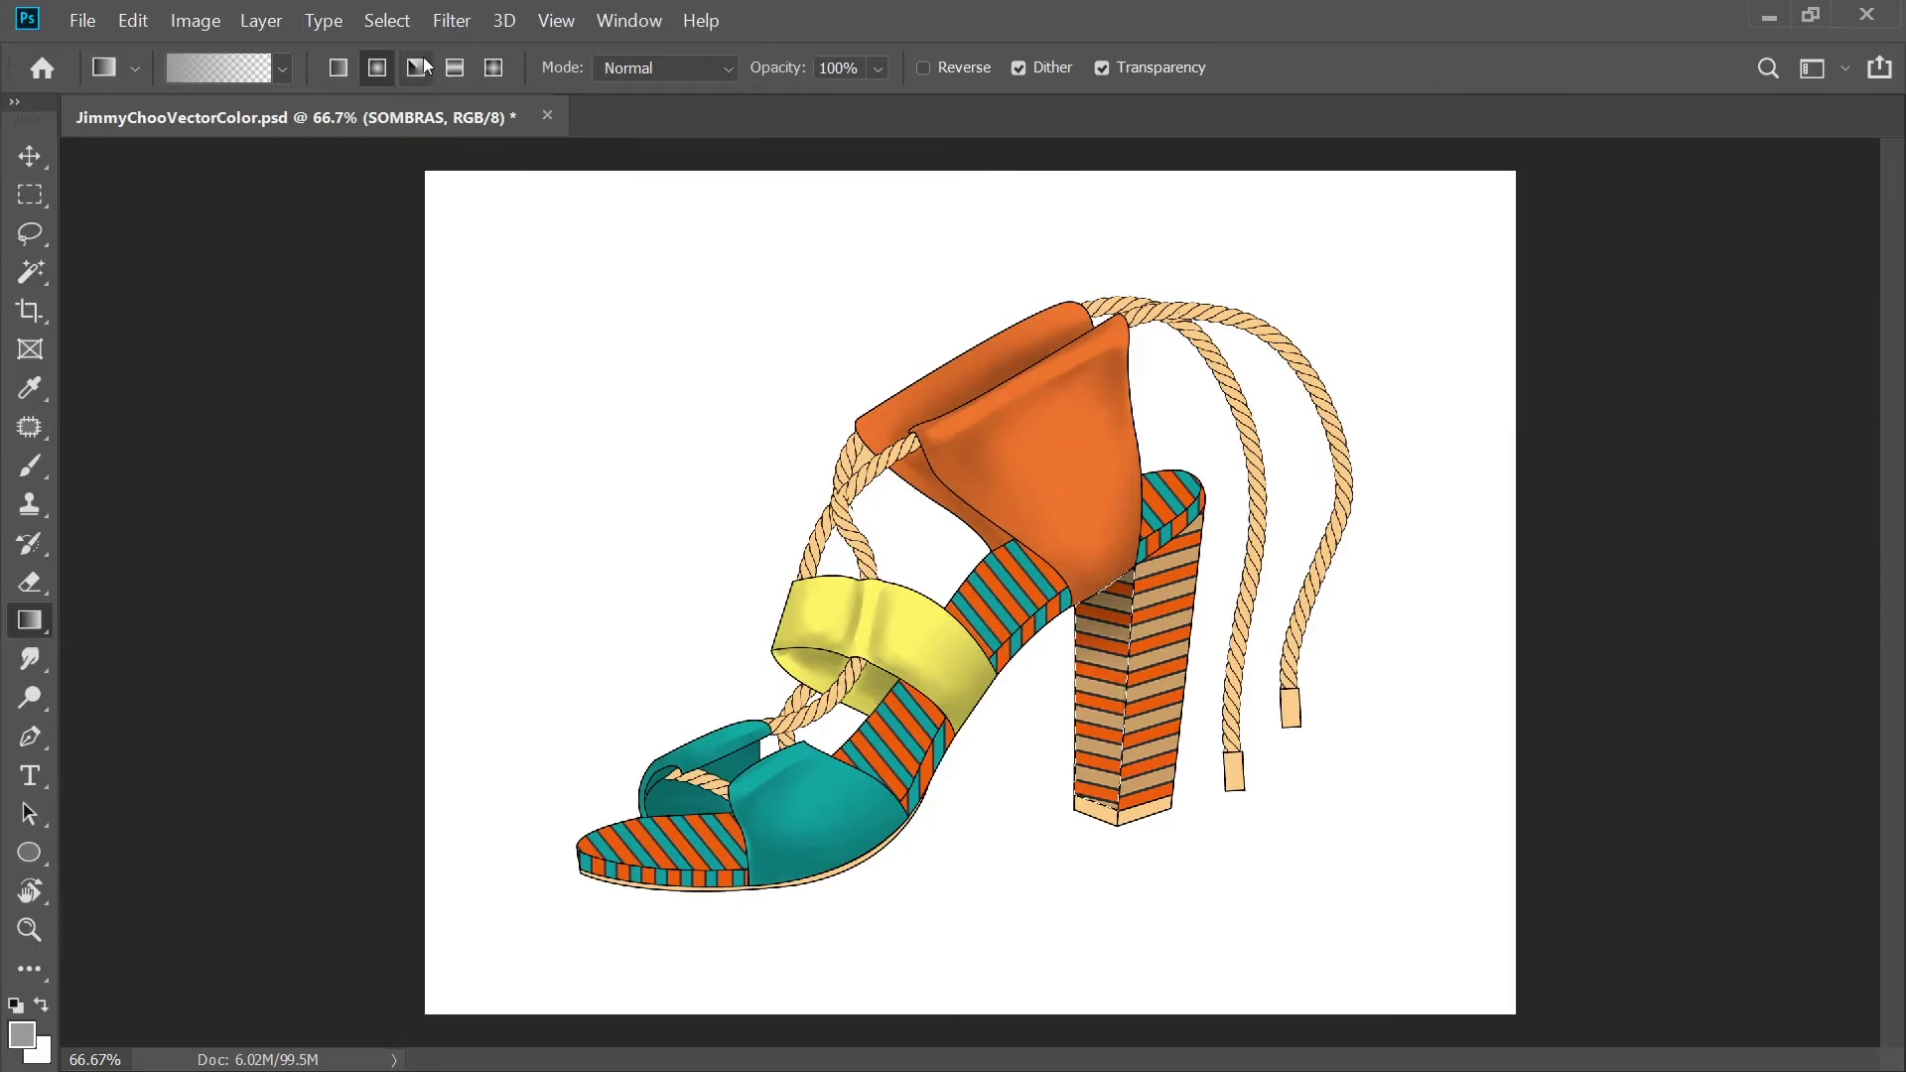
click(338, 66)
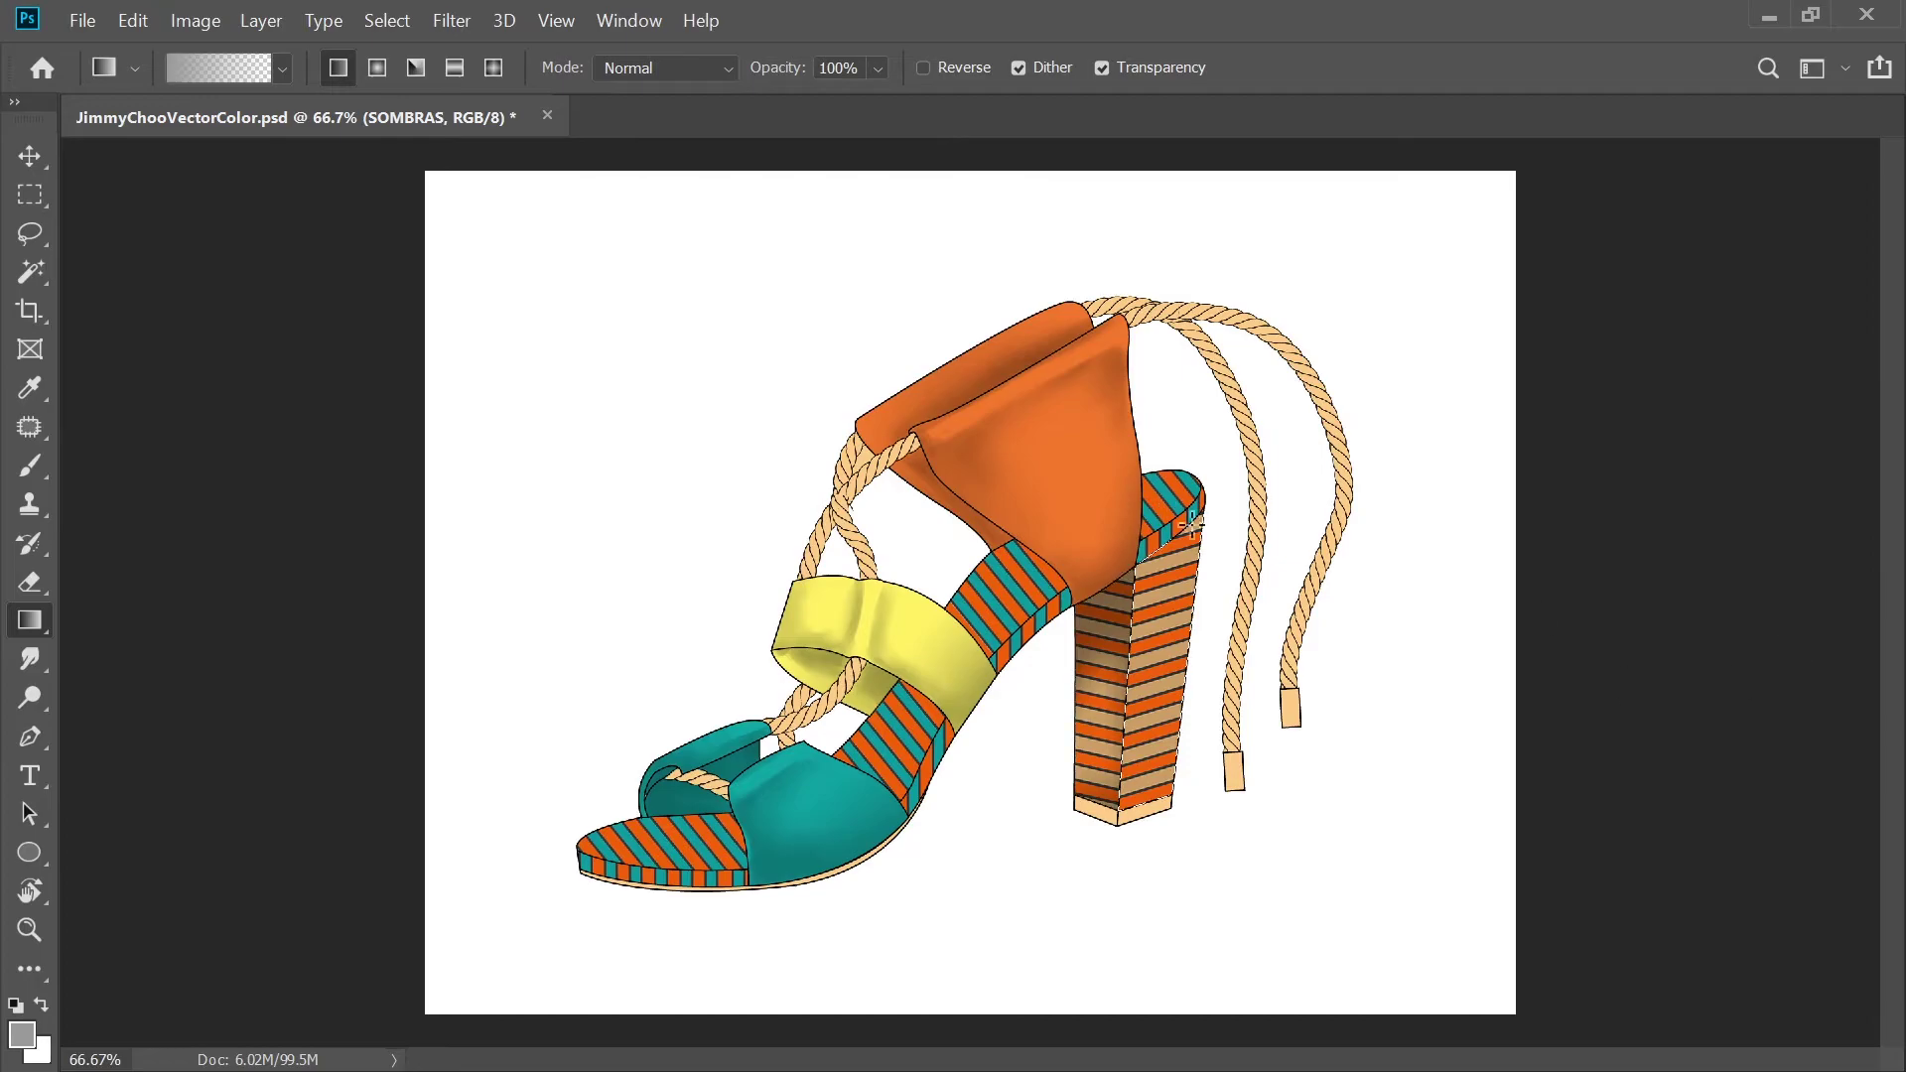
drag(1181, 525, 1142, 692)
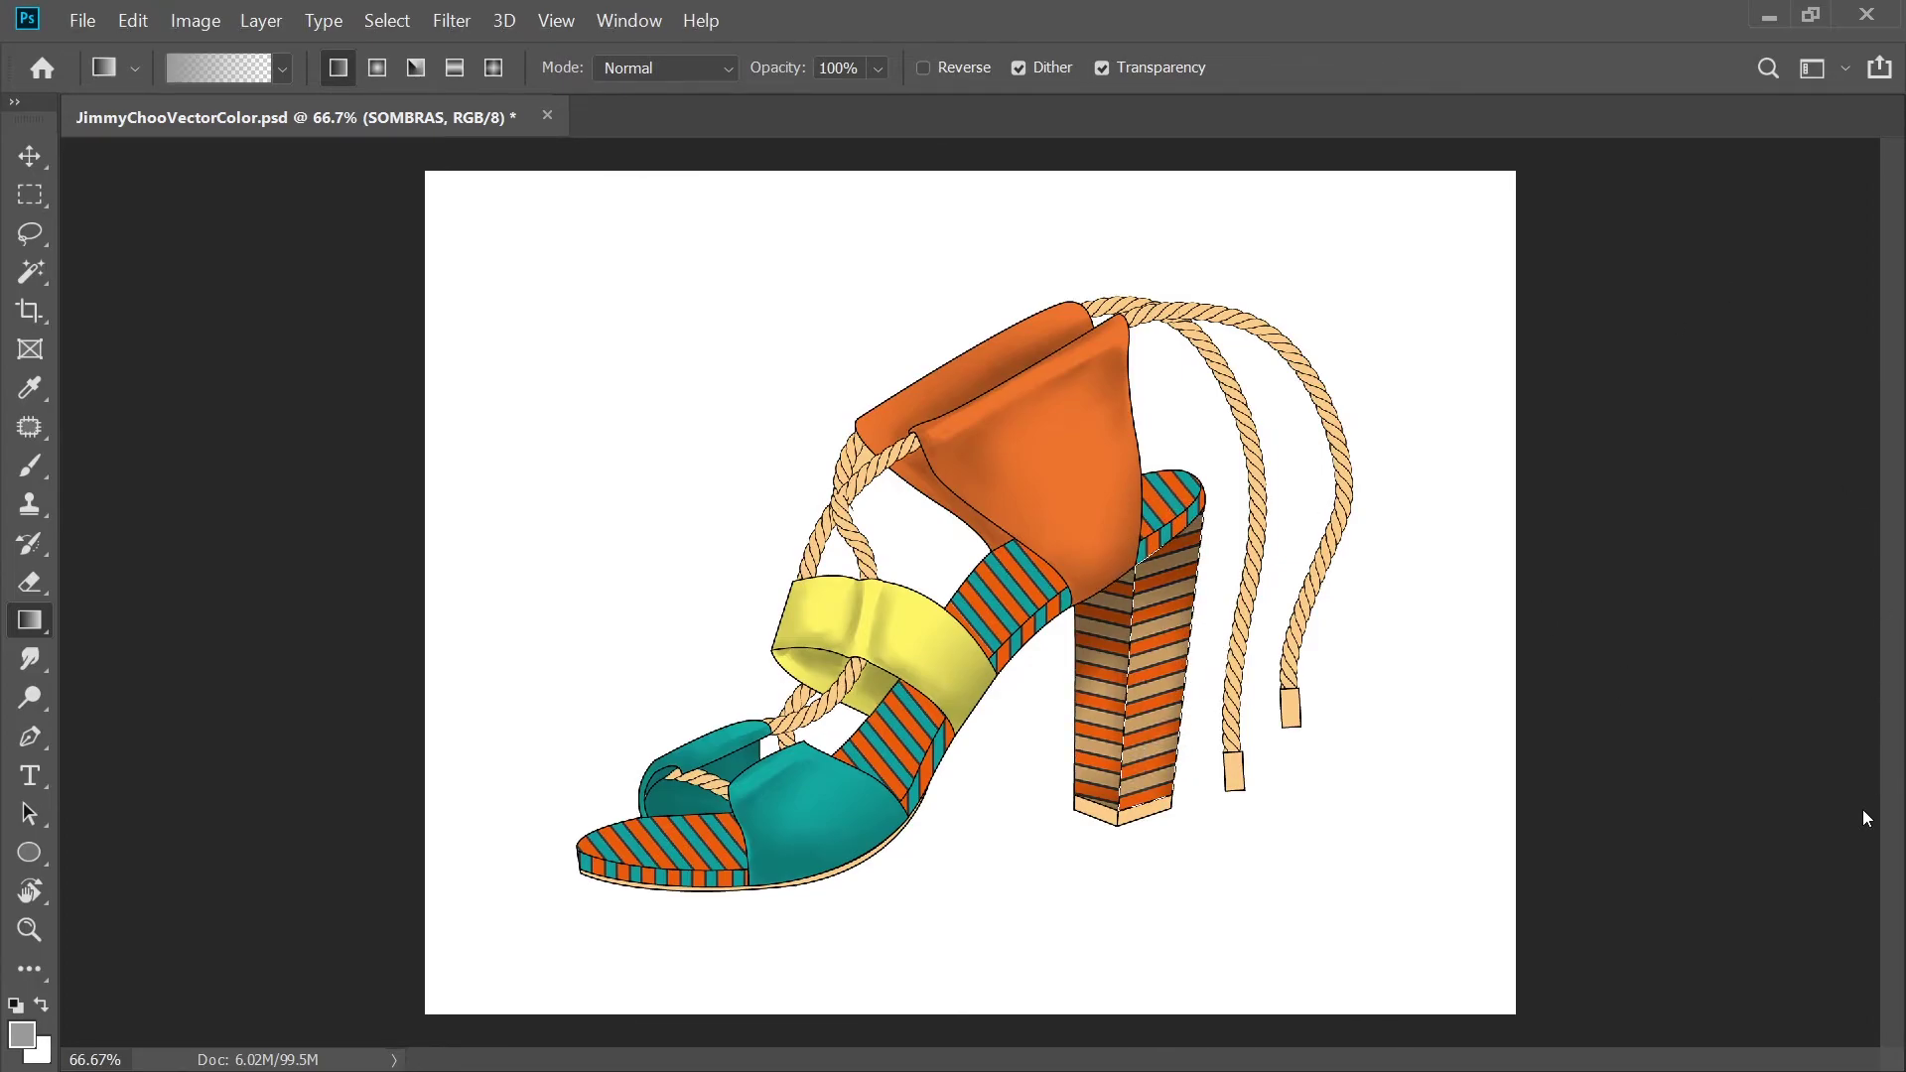
click(378, 66)
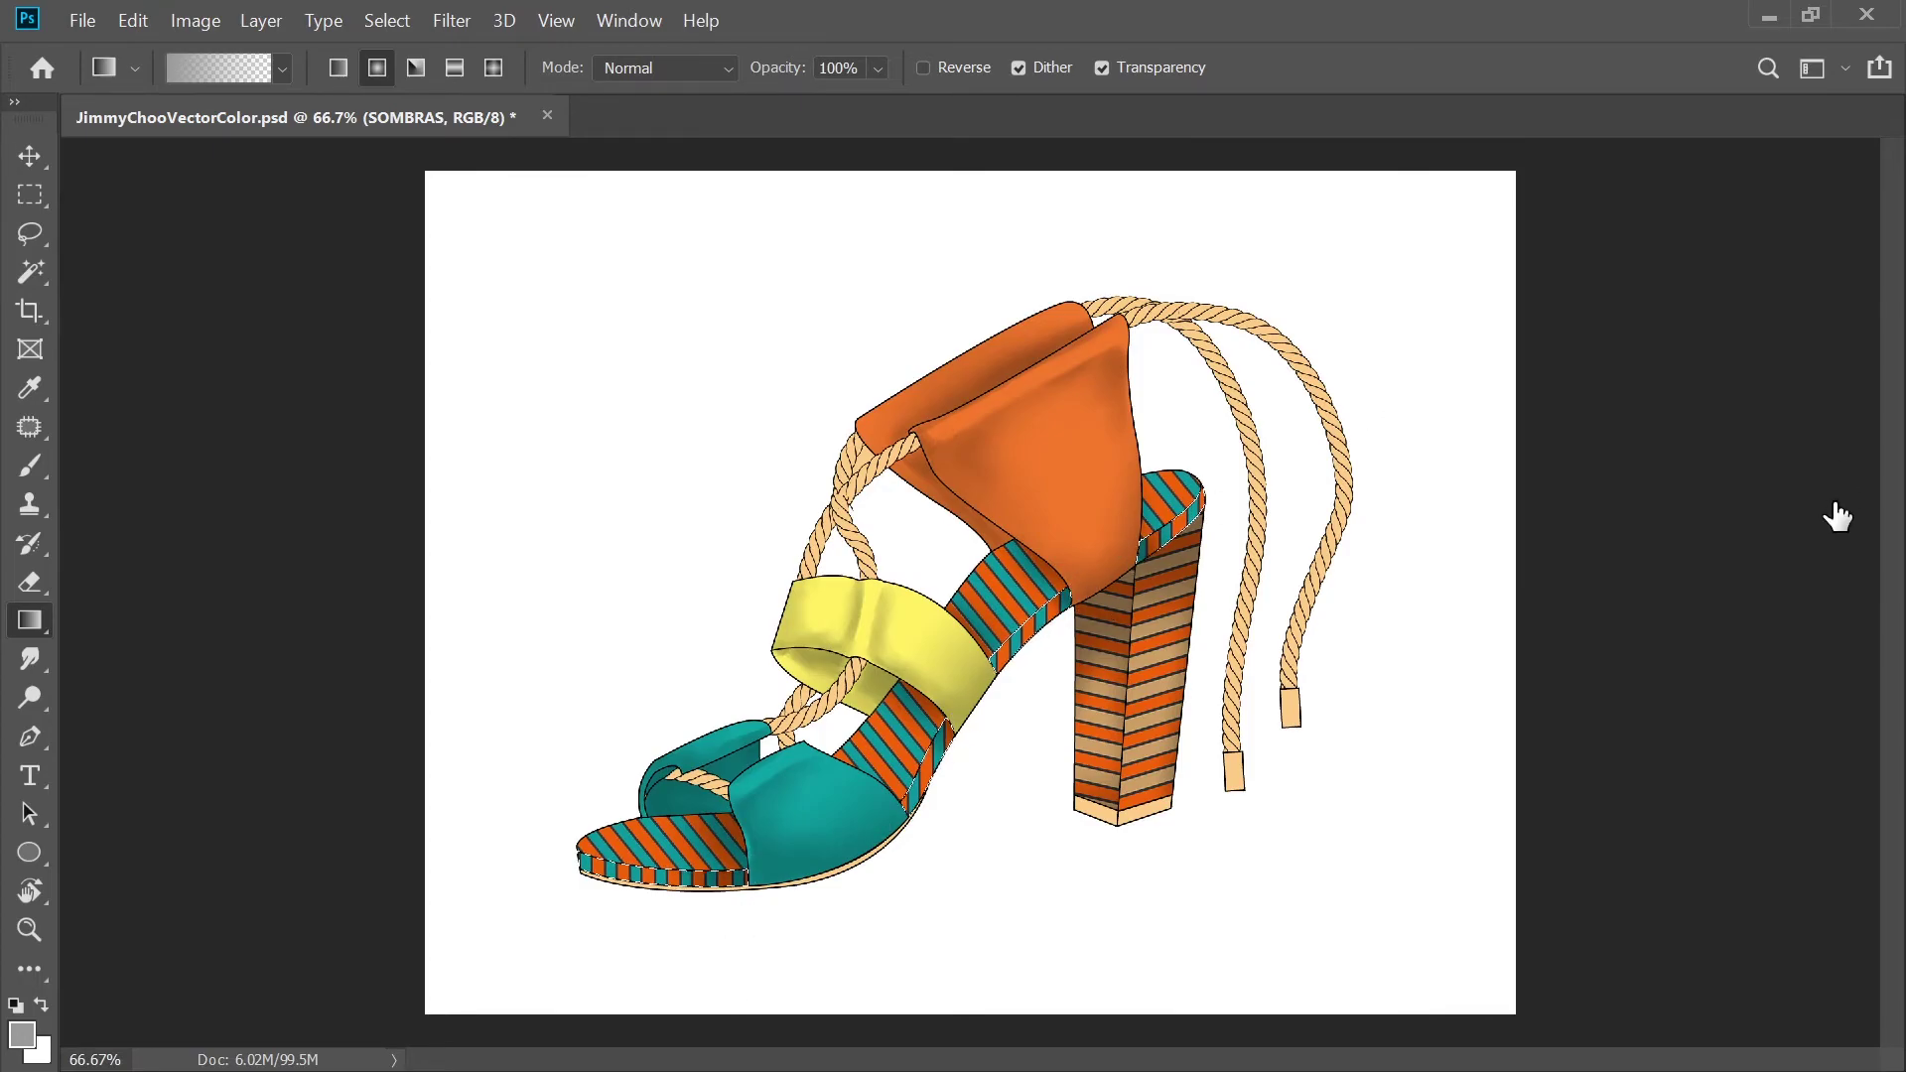
Create a new layer above the shadows and name it LUZ
click(1837, 390)
click(1790, 504)
key(ctrl+alt+shift+n)
double_click(1736, 513)
text(LUZ)
key(Return)
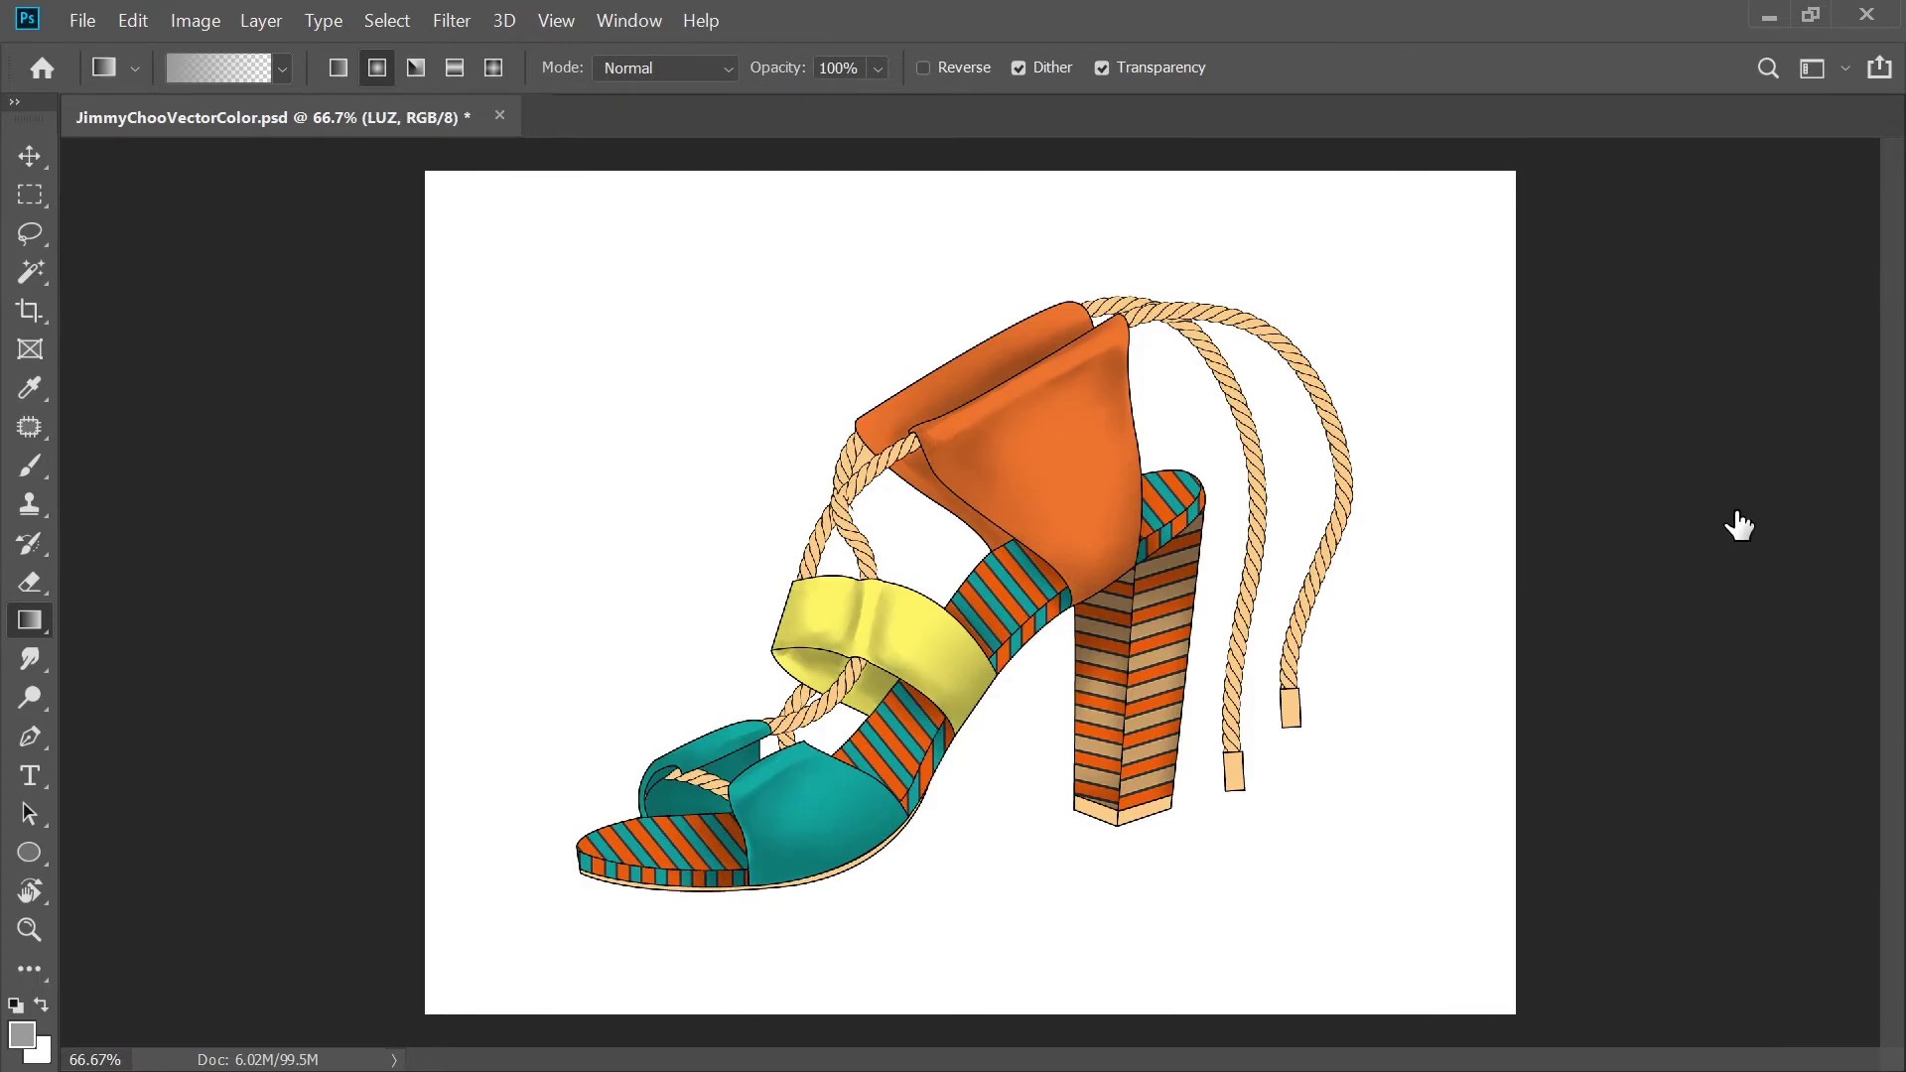
Try a pale yellow radial gradient highlight on the selected orange cuff on LUZ, and undo it
alt+click(484, 350)
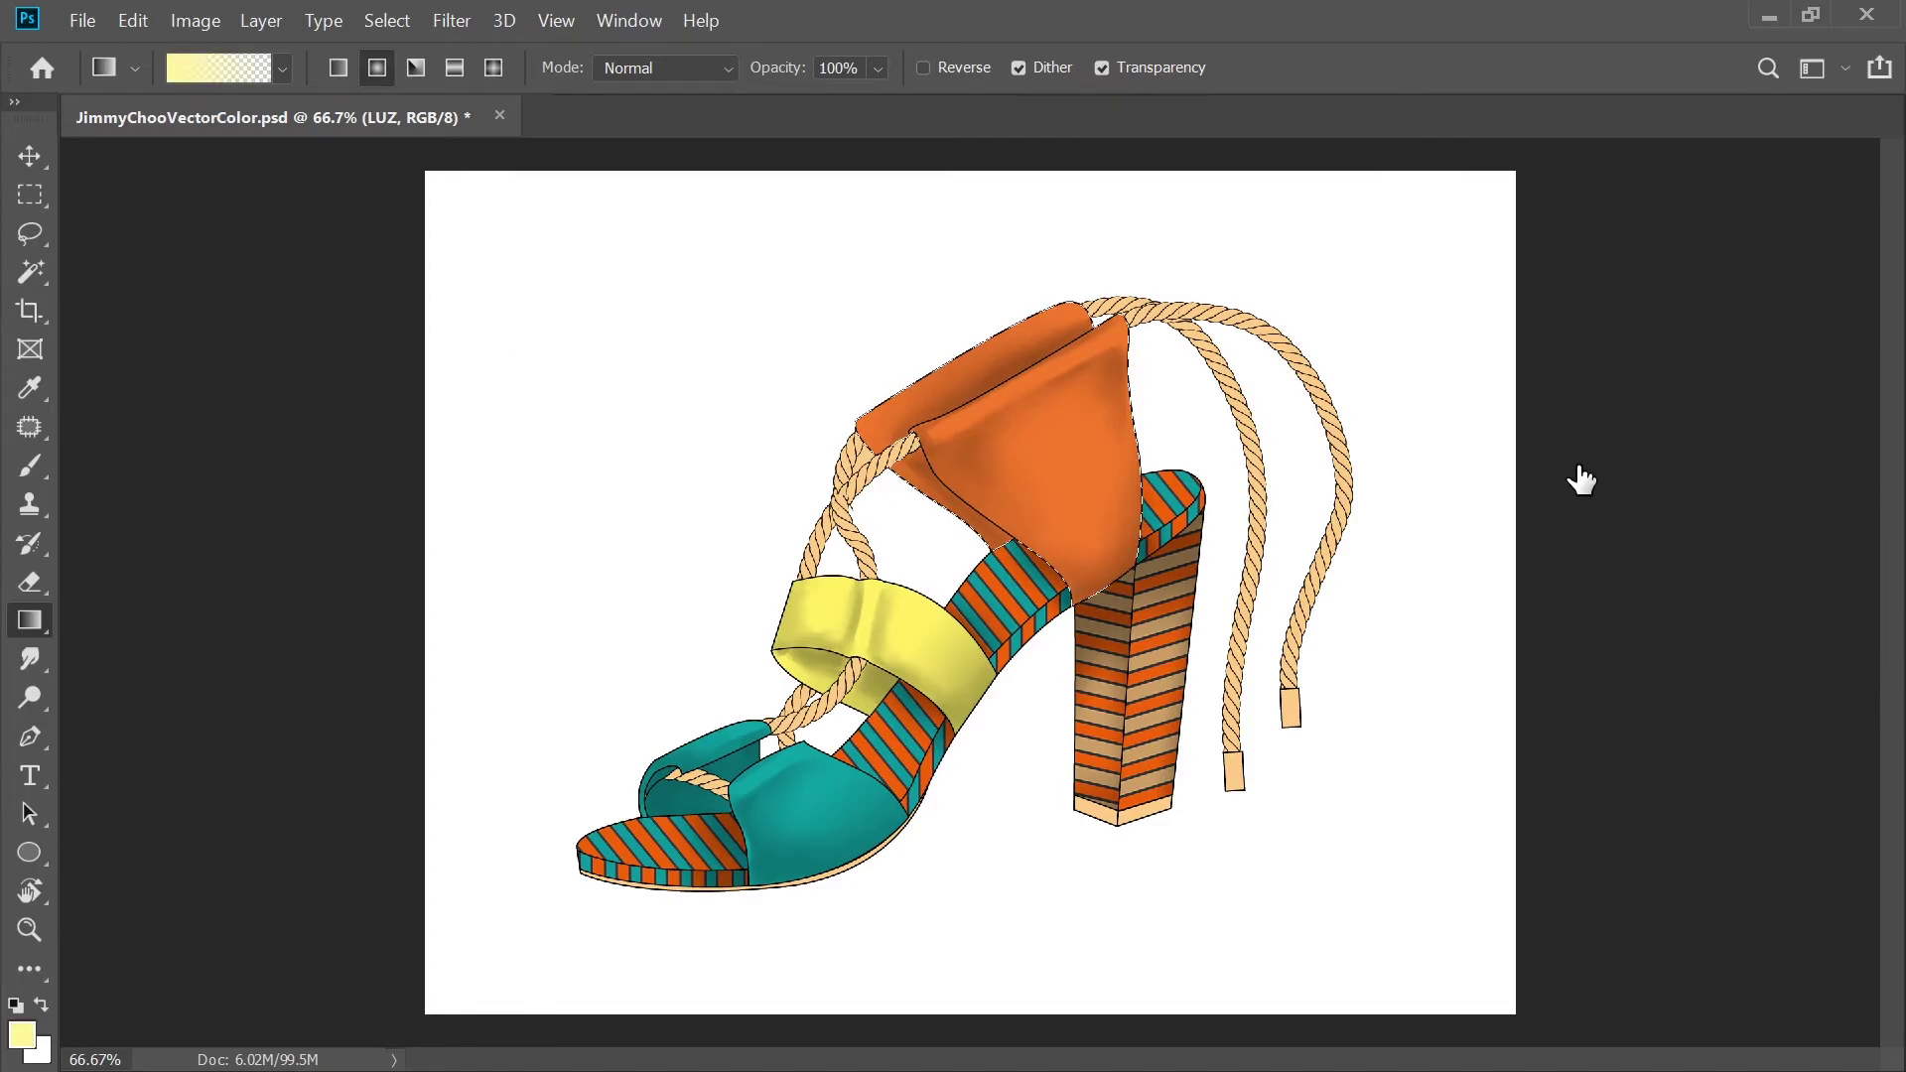
drag(1100, 462, 1032, 622)
key(ctrl+z)
drag(1101, 456, 1052, 568)
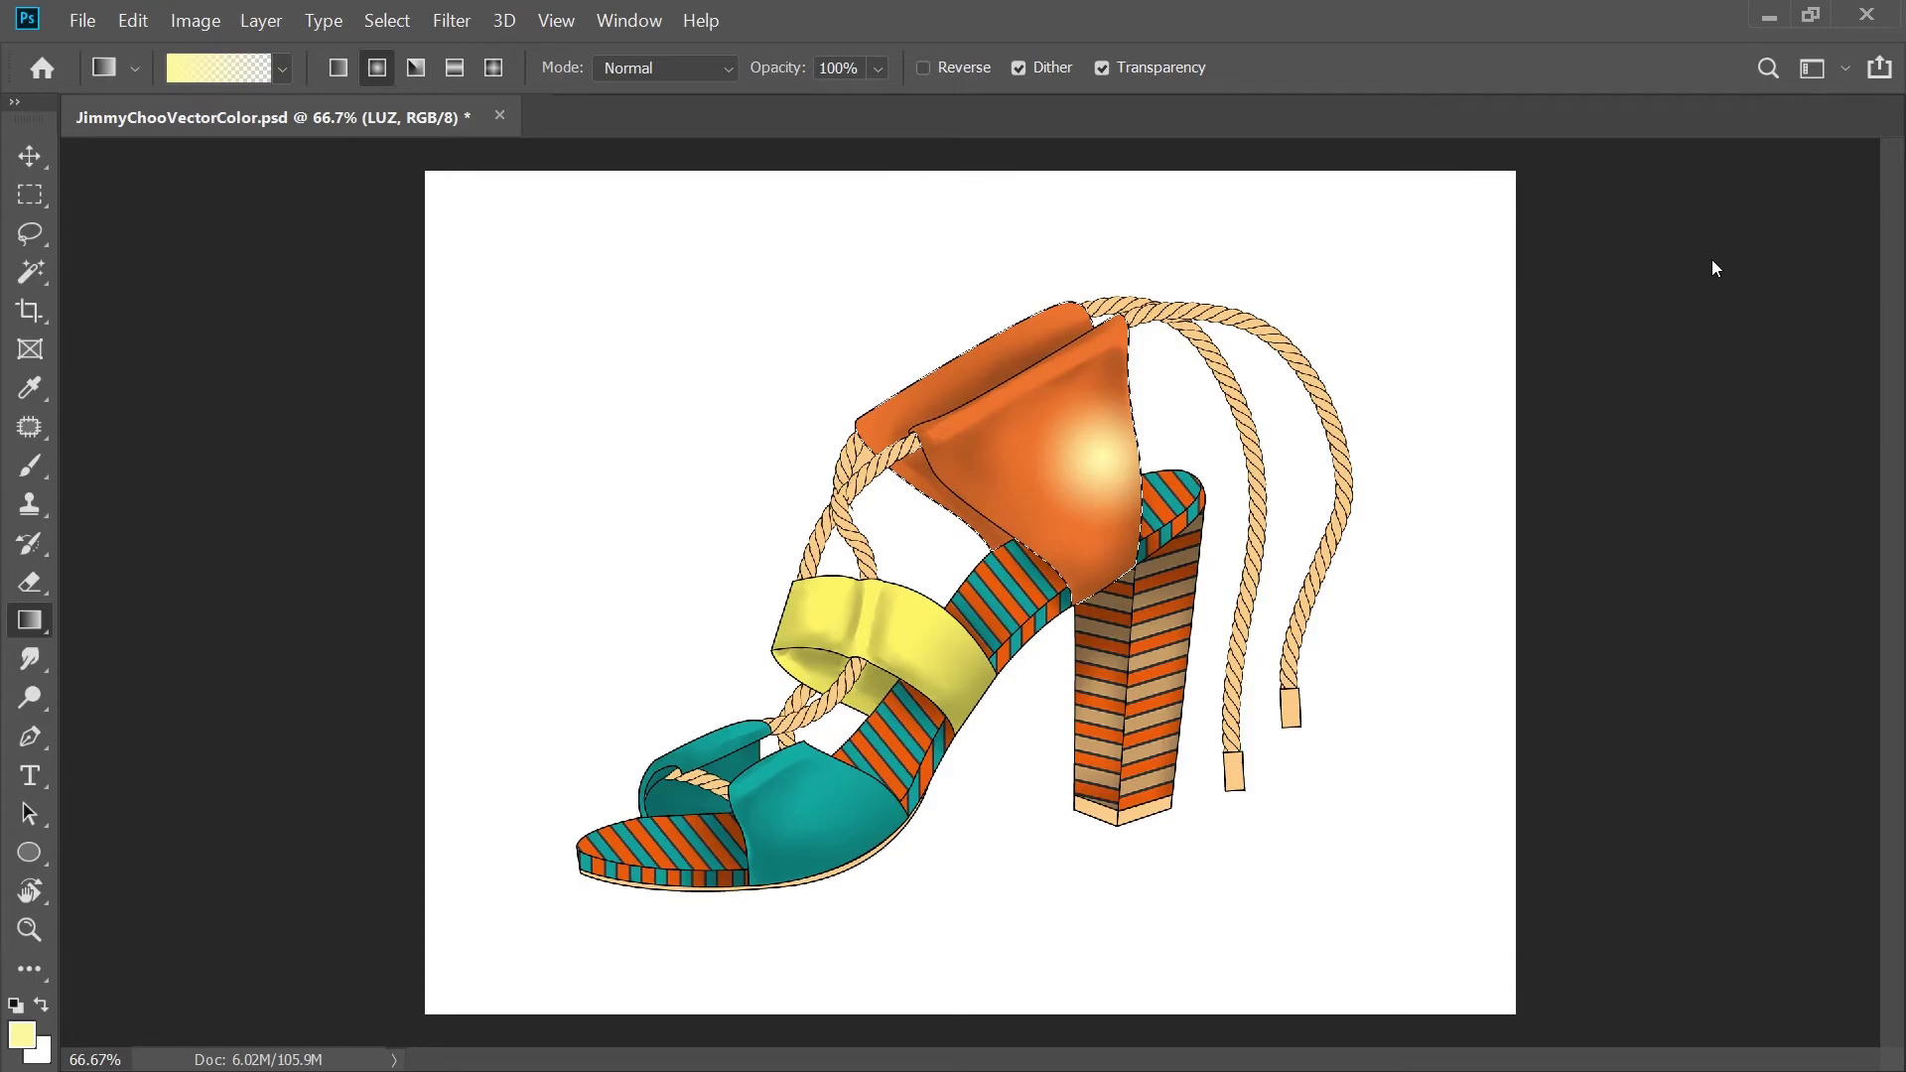
key(ctrl+z)
key(ctrl+shift+z)
key(ctrl+z)
key(ctrl+shift+z)
key(ctrl+z)
key(ctrl+shift+z)
key(ctrl+z)
key(ctrl+z)
key(ctrl+shift+z)
Highlight the outer and inner faces of the orange cuff on LUZ with a light orange radial gradient
click(1651, 495)
drag(1095, 461, 1141, 467)
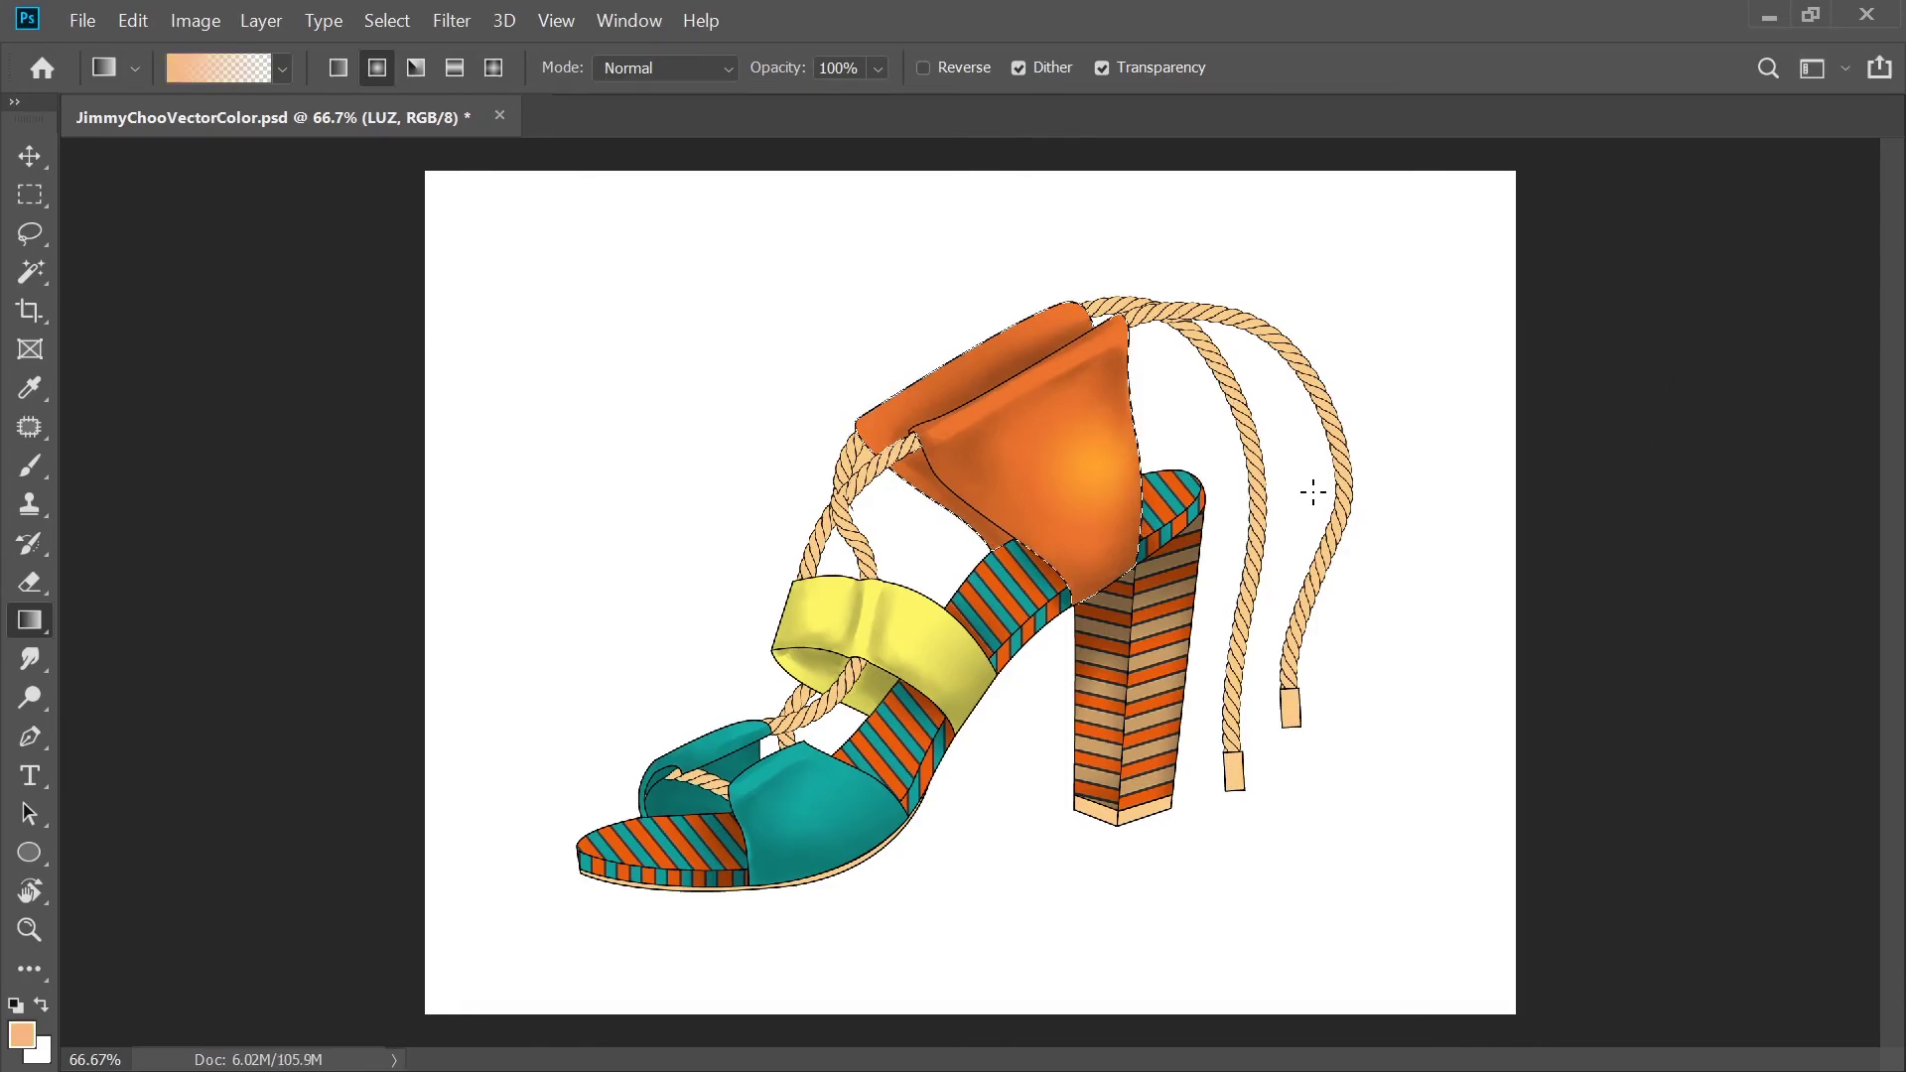
drag(1110, 338, 1103, 378)
drag(1029, 279, 864, 370)
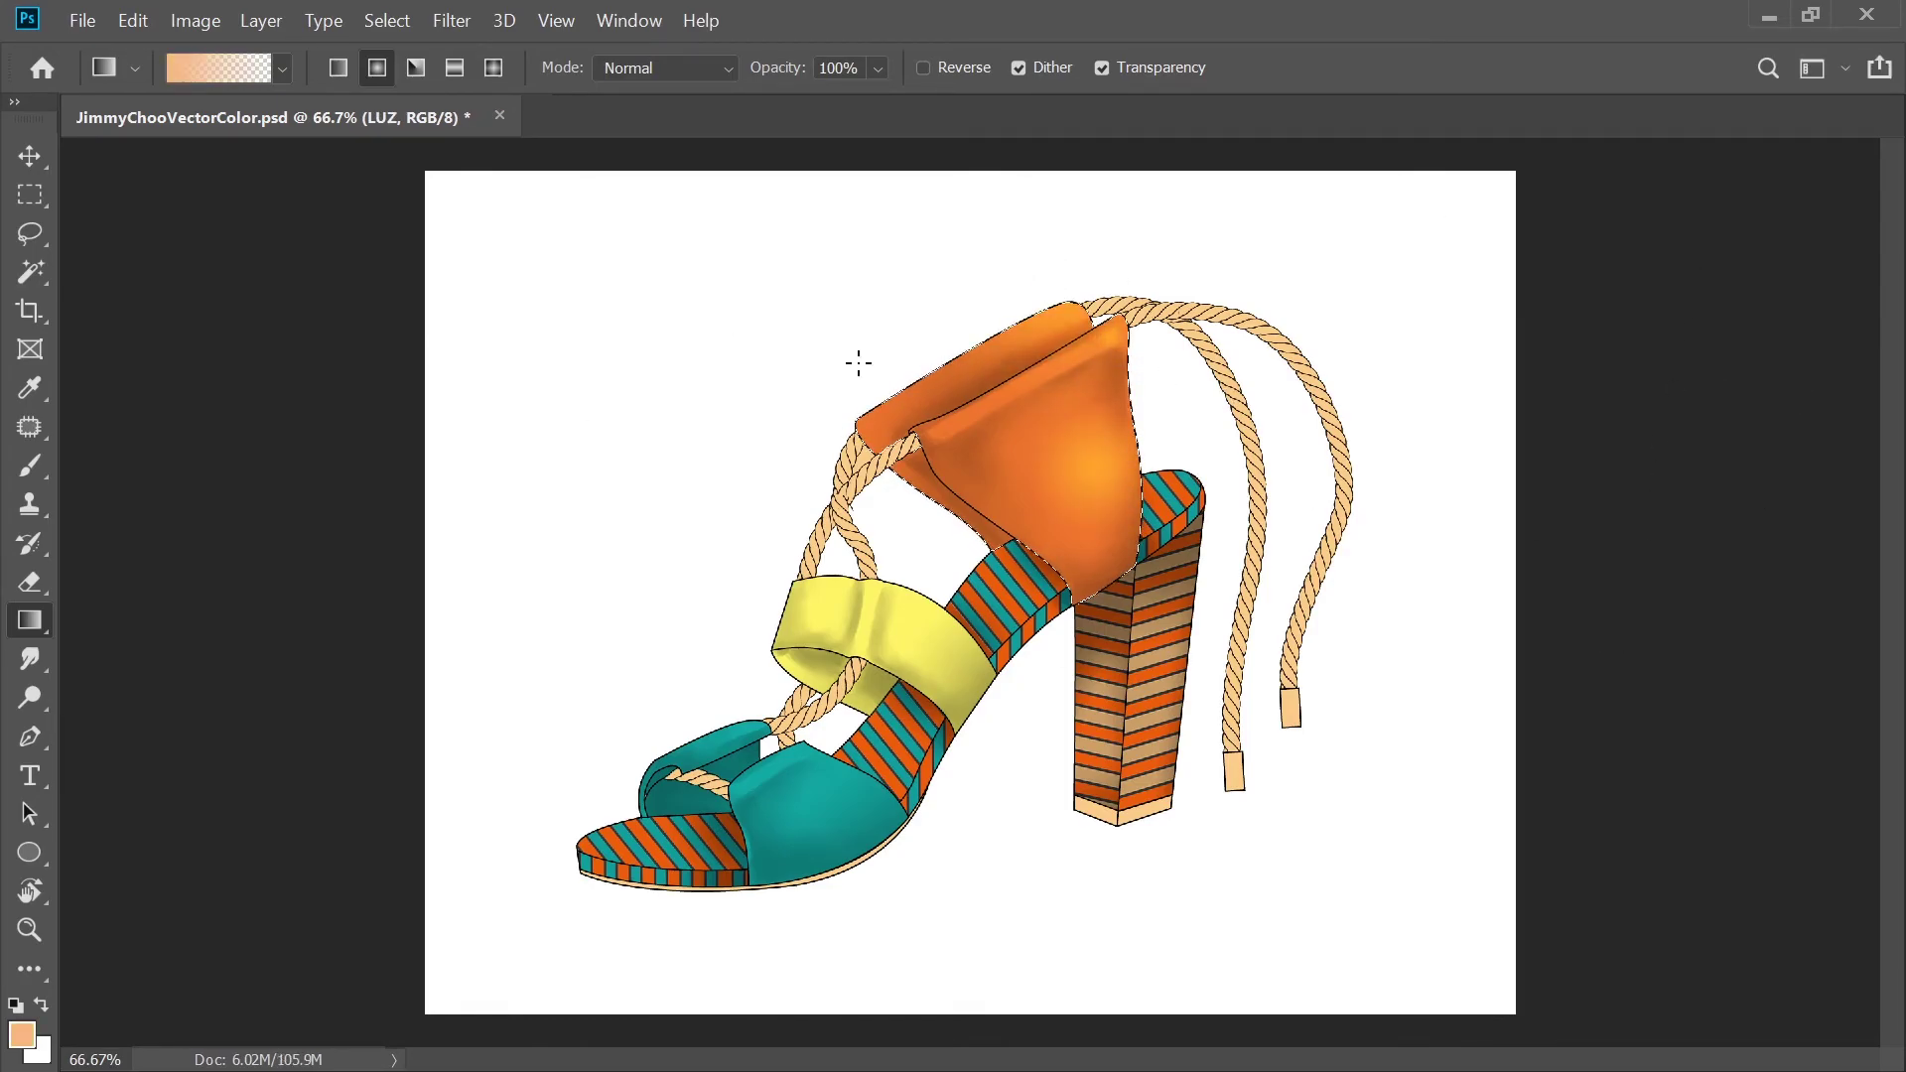
Select the yellow strap and highlight it on LUZ with a pale yellow-to-transparent radial gradient
ctrl+click(1883, 599)
click(22, 1036)
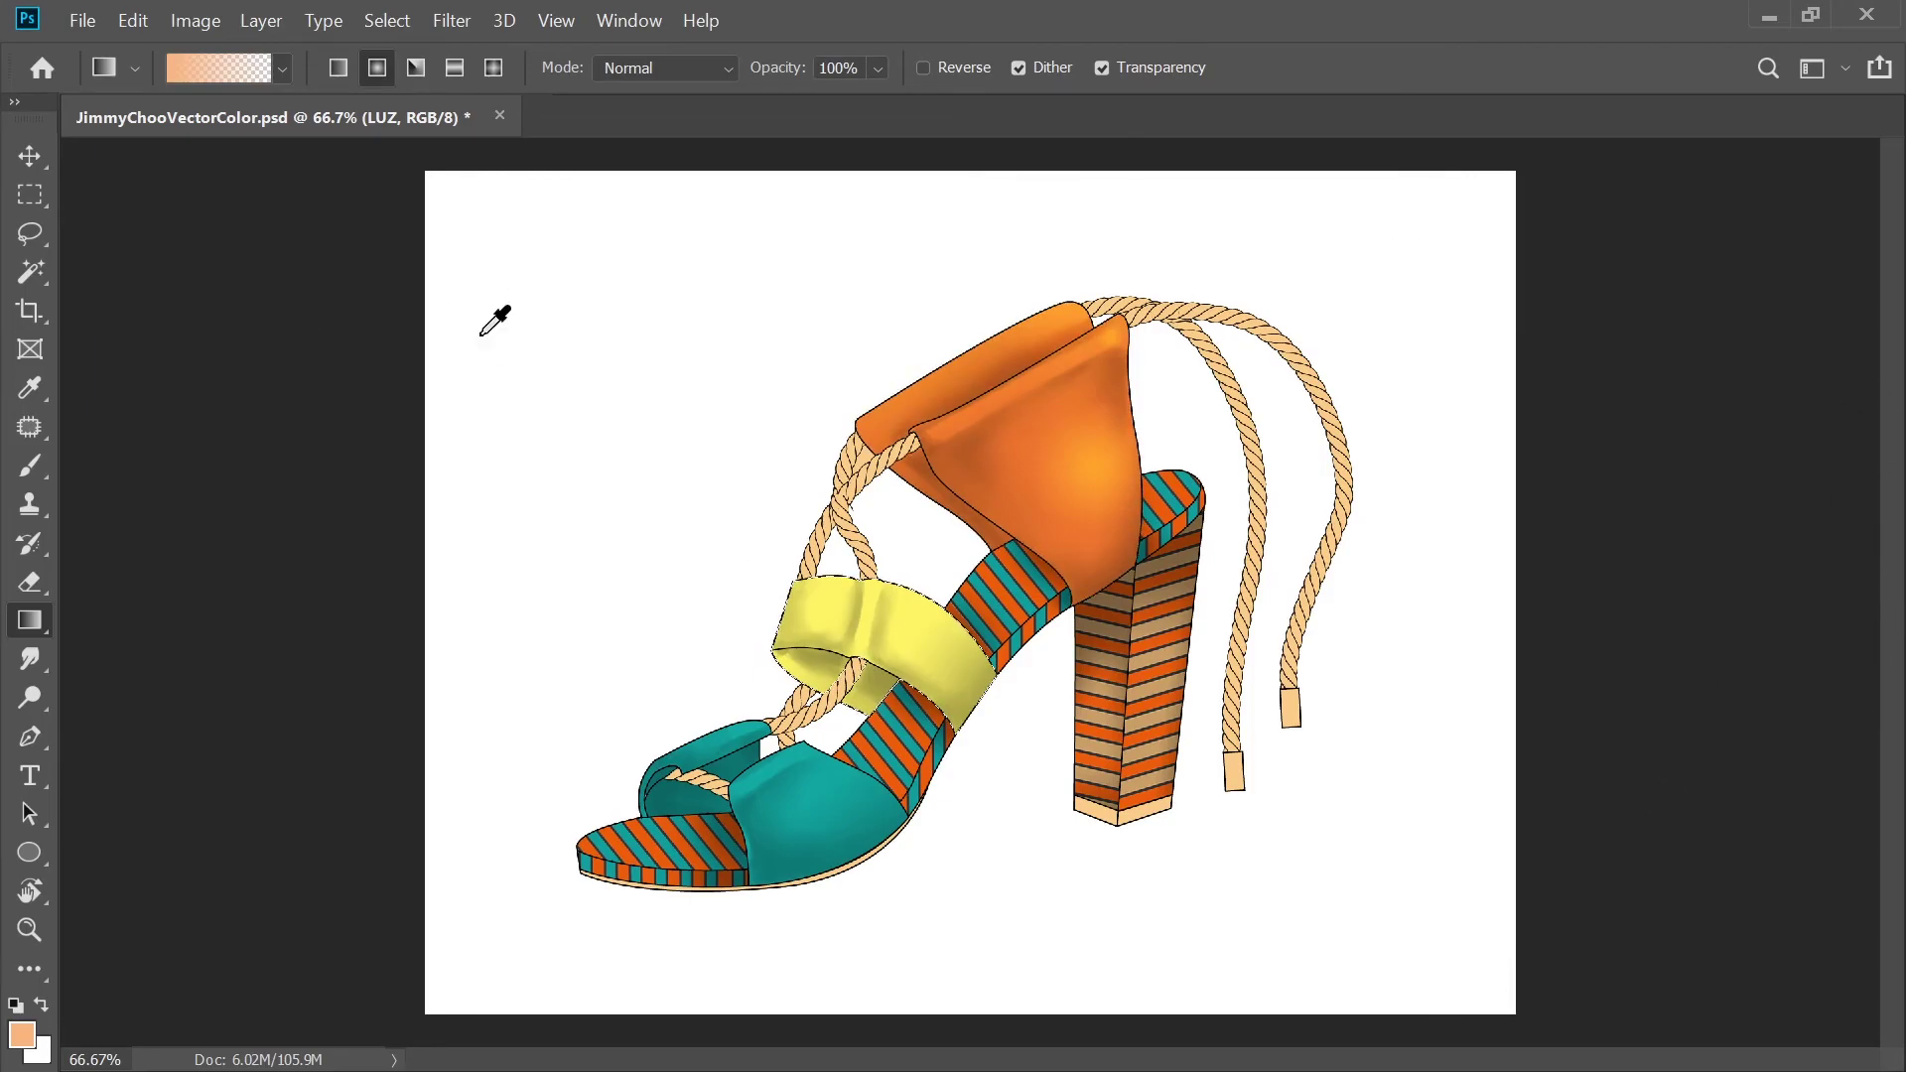
key(Return)
drag(932, 625, 981, 663)
drag(812, 638, 948, 653)
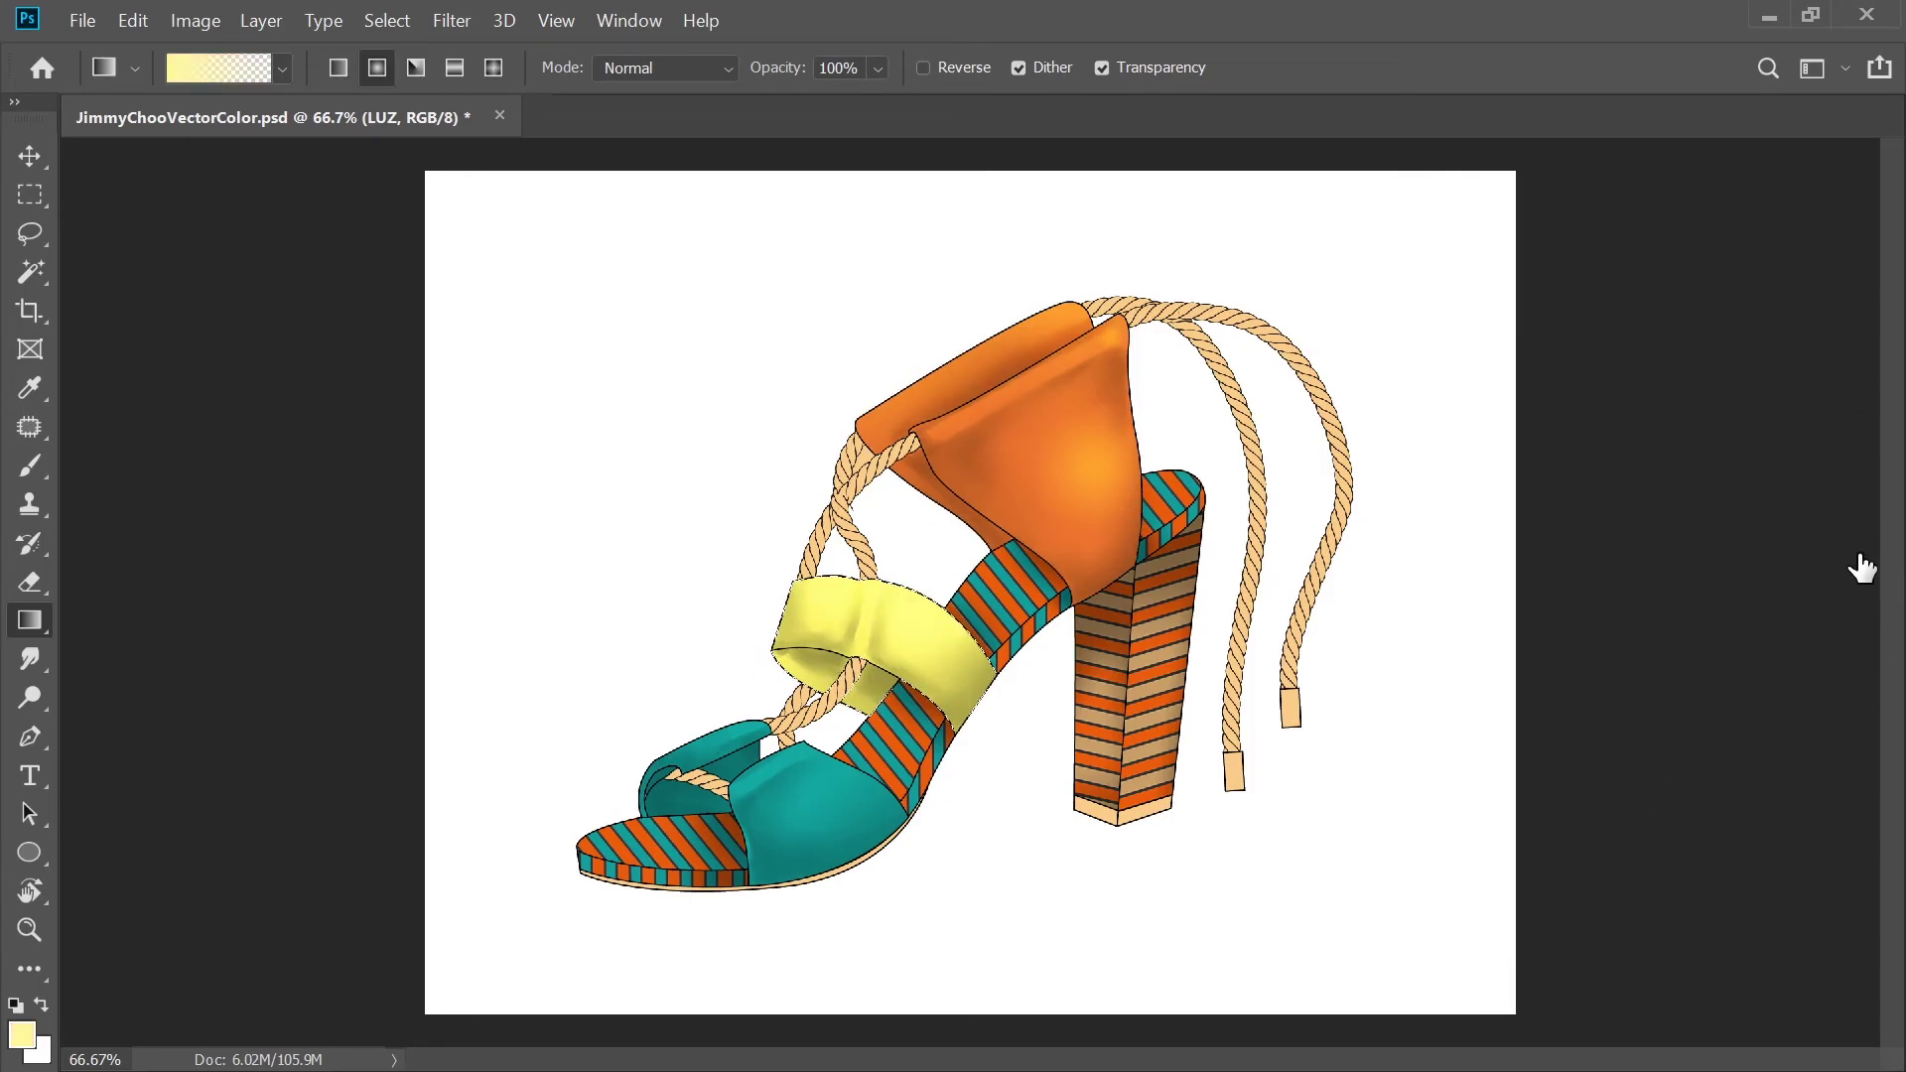
Select the TURQUEZA areas and highlight the toe strap on LUZ with a light turquoise radial gradient
click(1655, 752)
alt+click(829, 771)
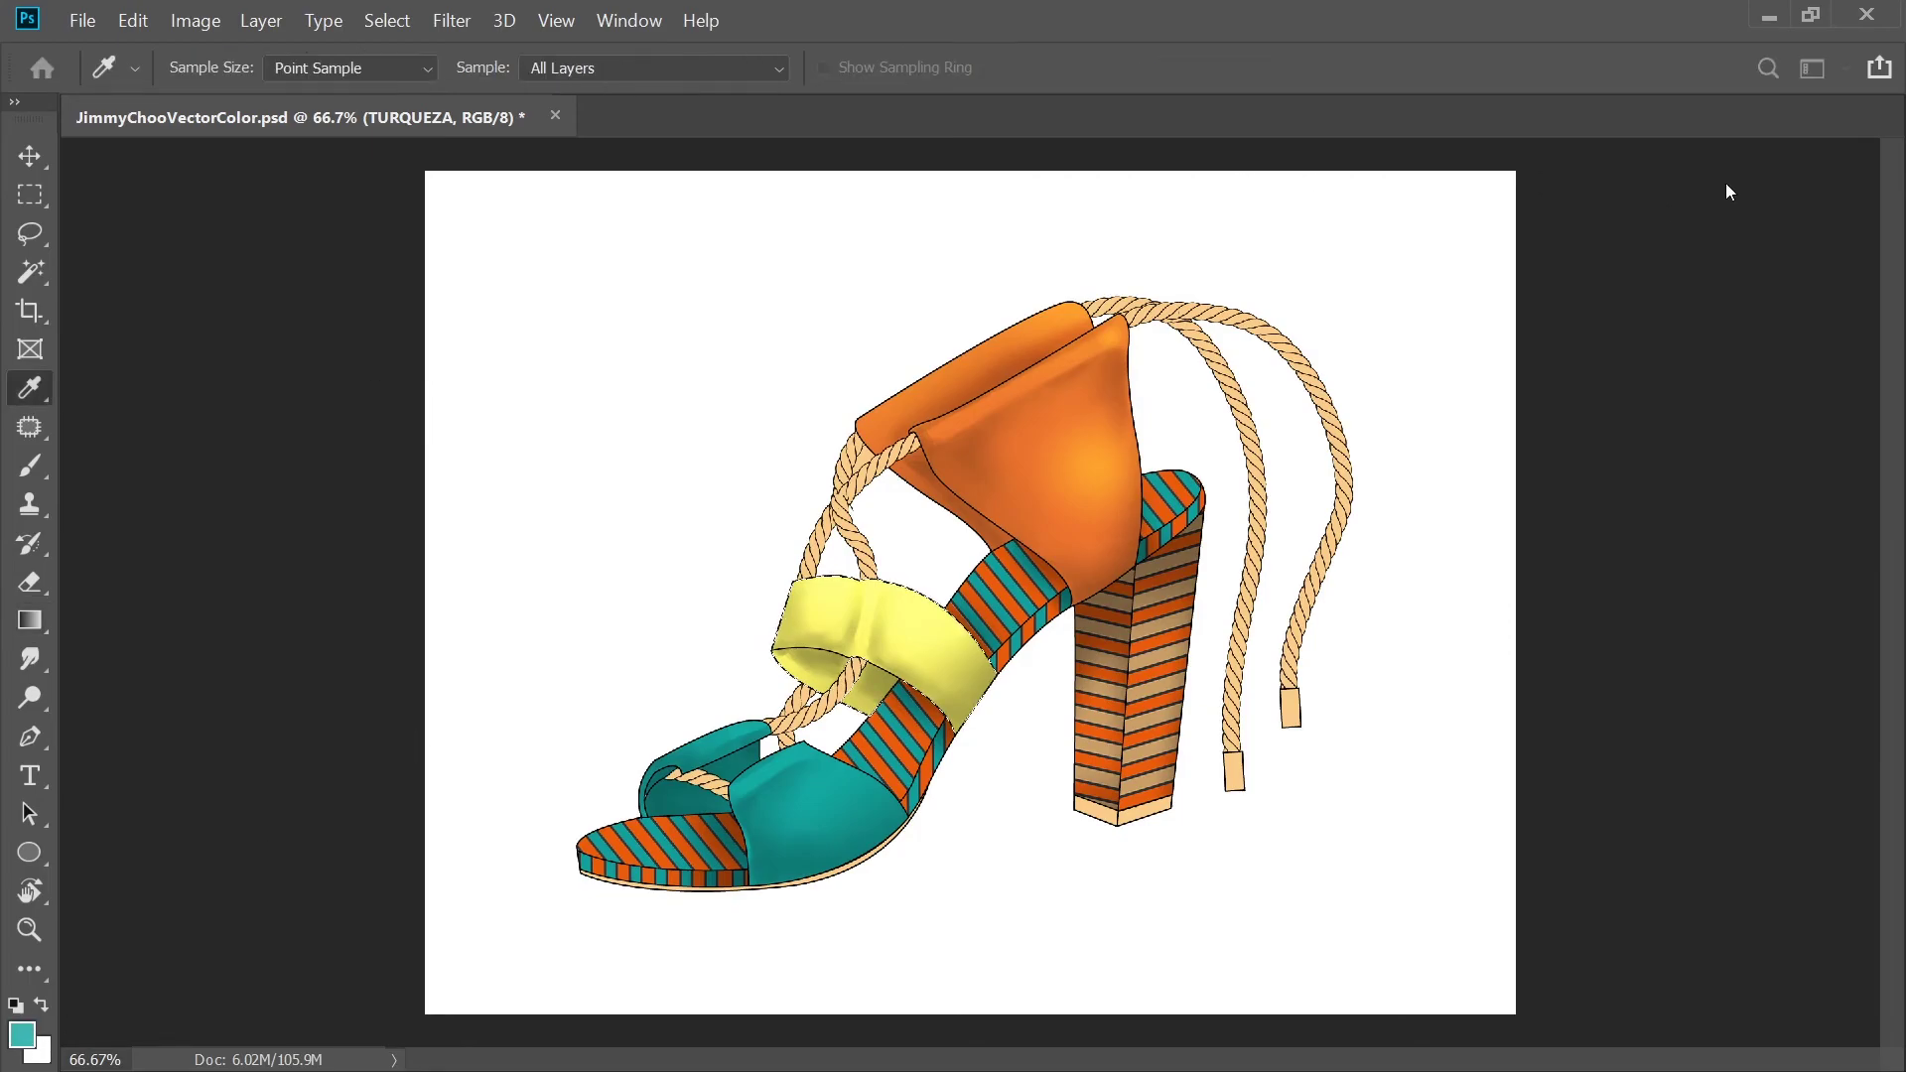
ctrl+click(1671, 740)
click(1792, 474)
drag(885, 786, 801, 835)
key(ctrl+z)
key(ctrl+z)
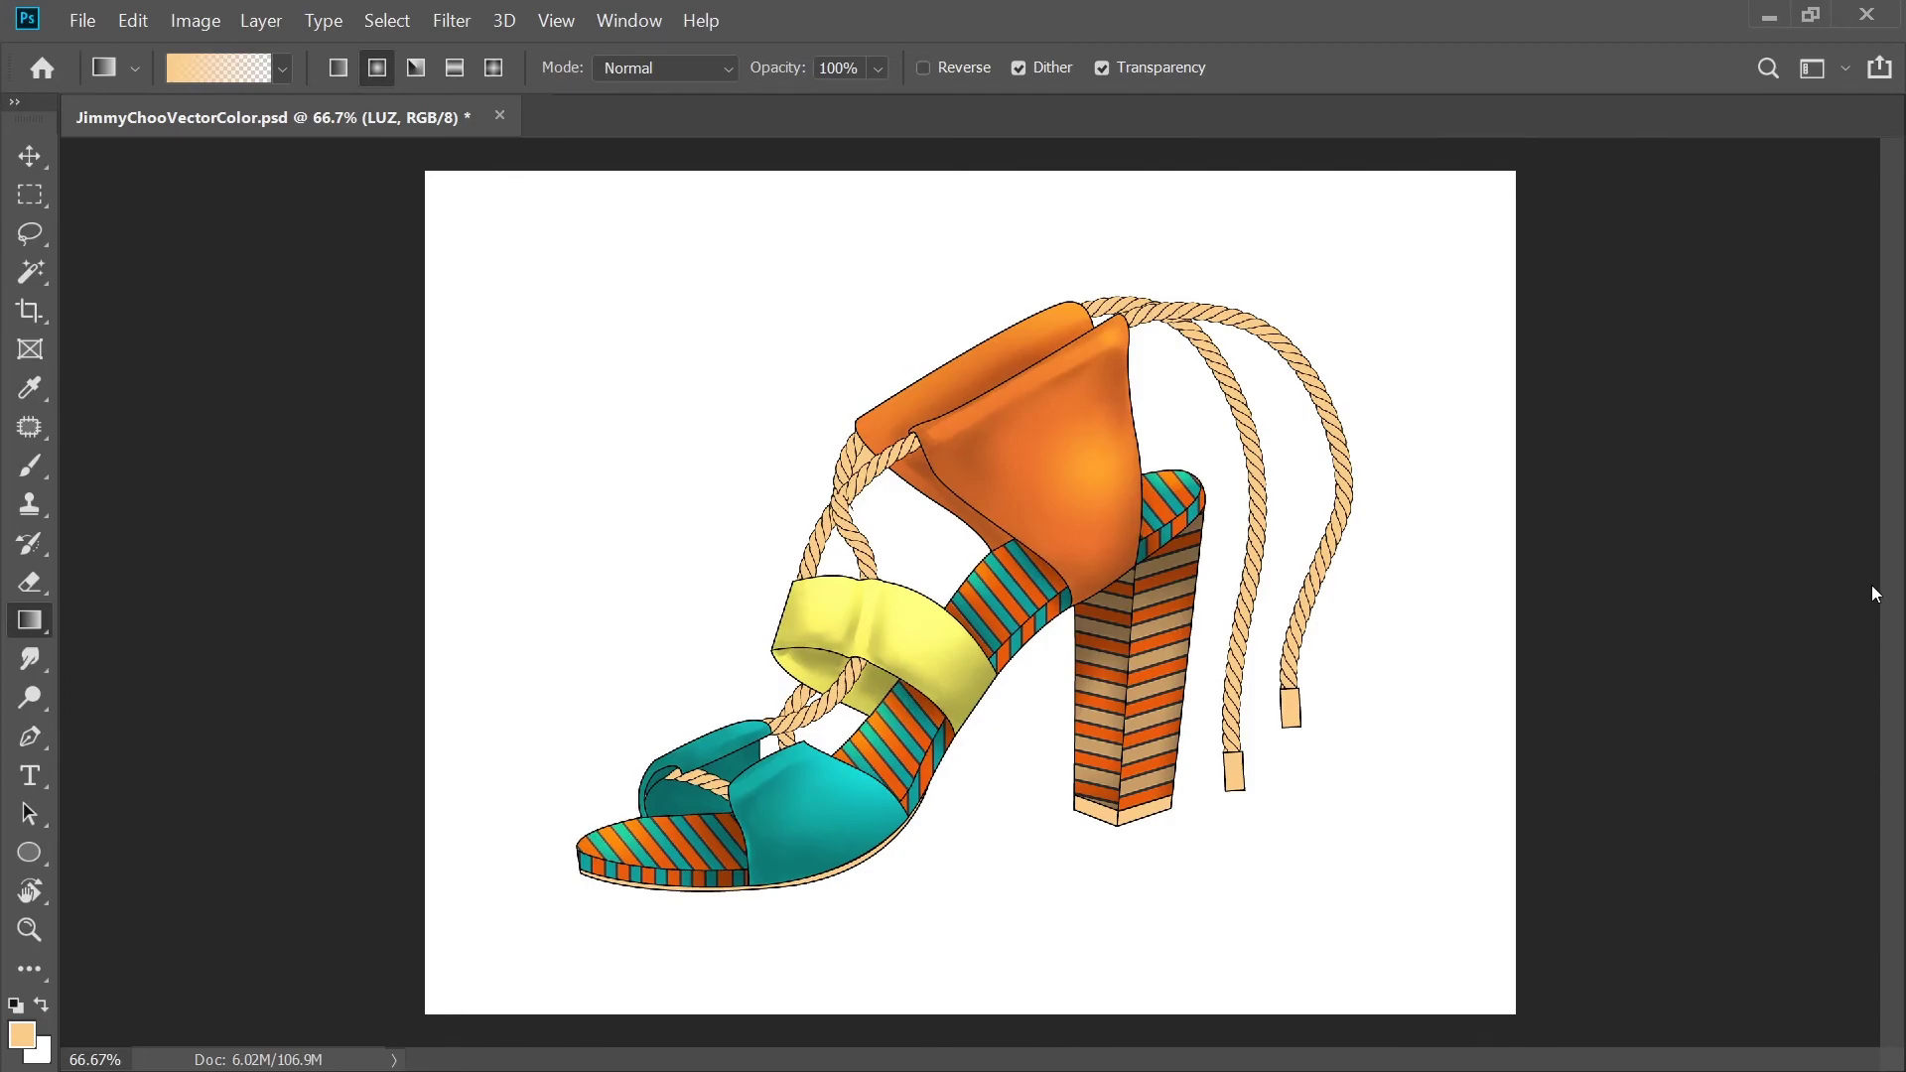
Select the LAZO layer and its pixels, and erase the stray beige fill between the rope strands beside the cuff
click(1660, 844)
ctrl+click(1691, 832)
key(ctrl+plus)
key(ctrl+plus)
drag(824, 332, 966, 634)
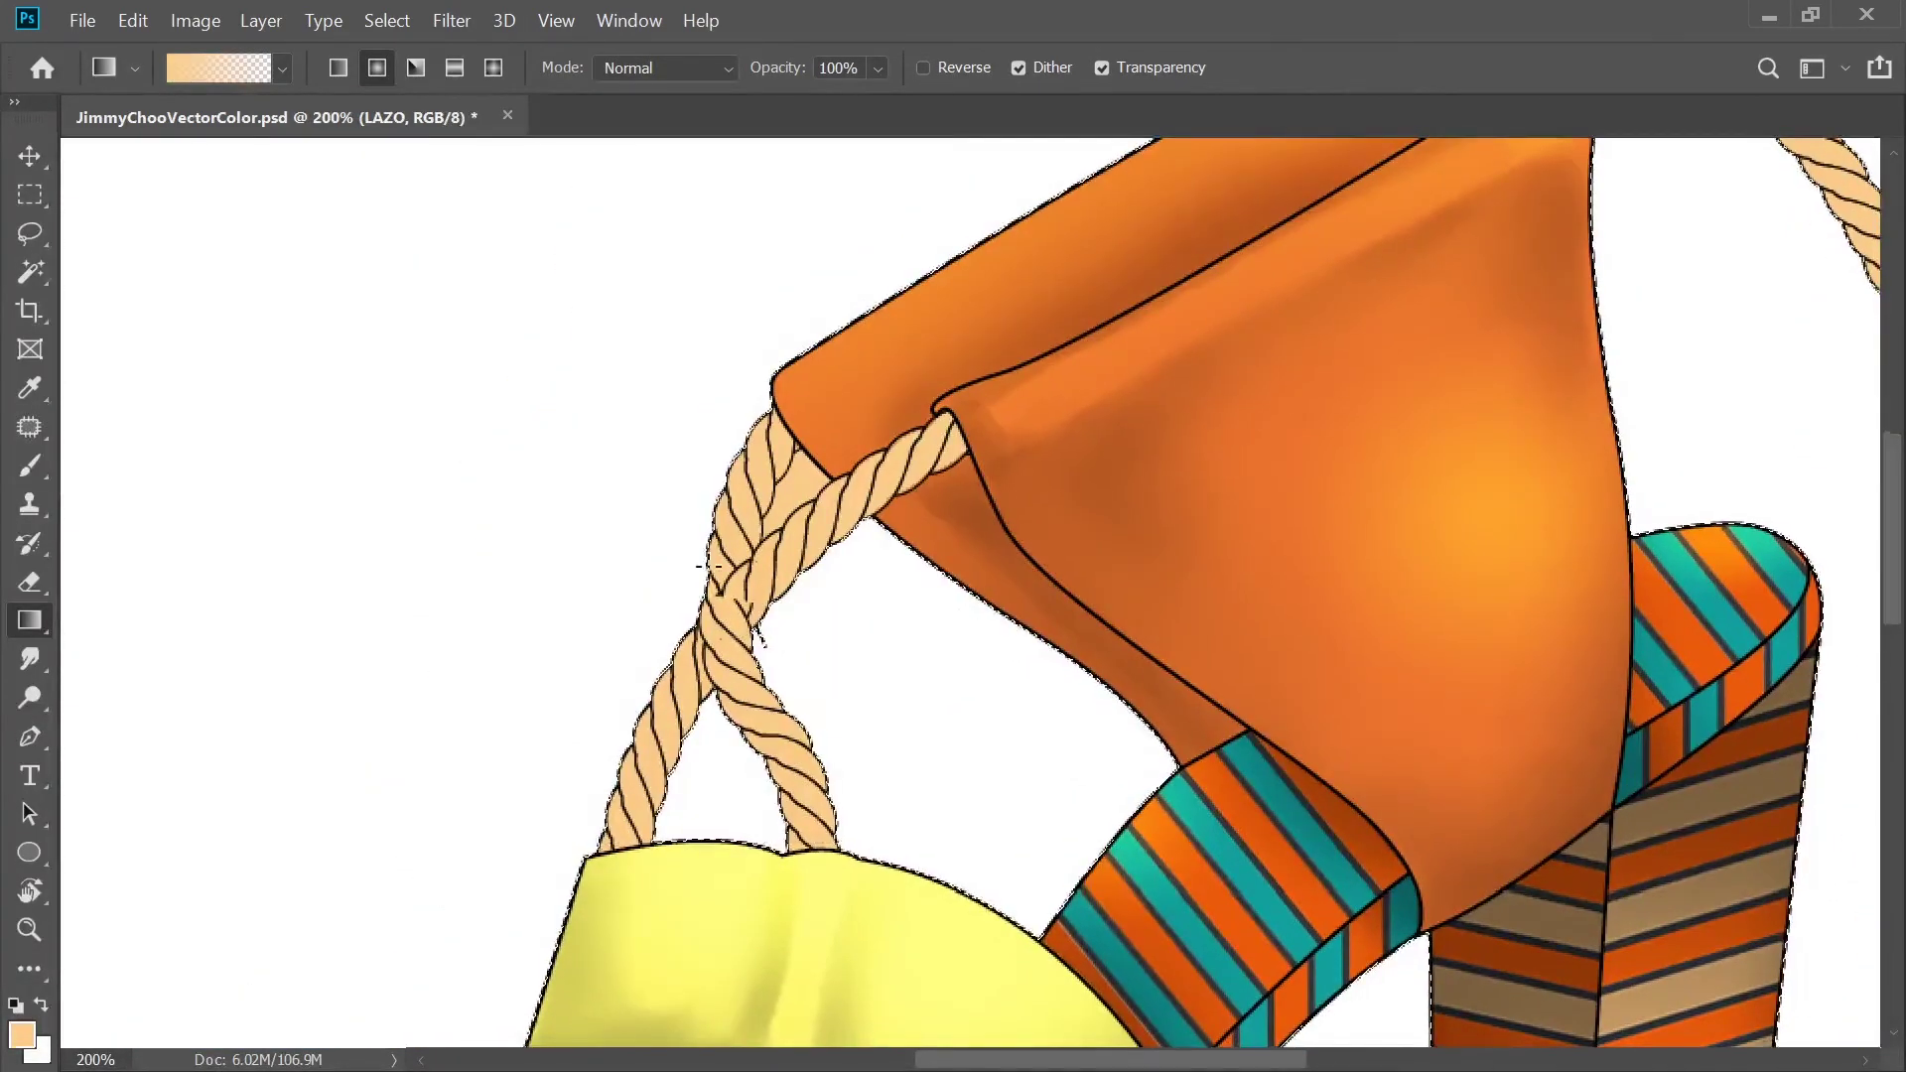
click(30, 582)
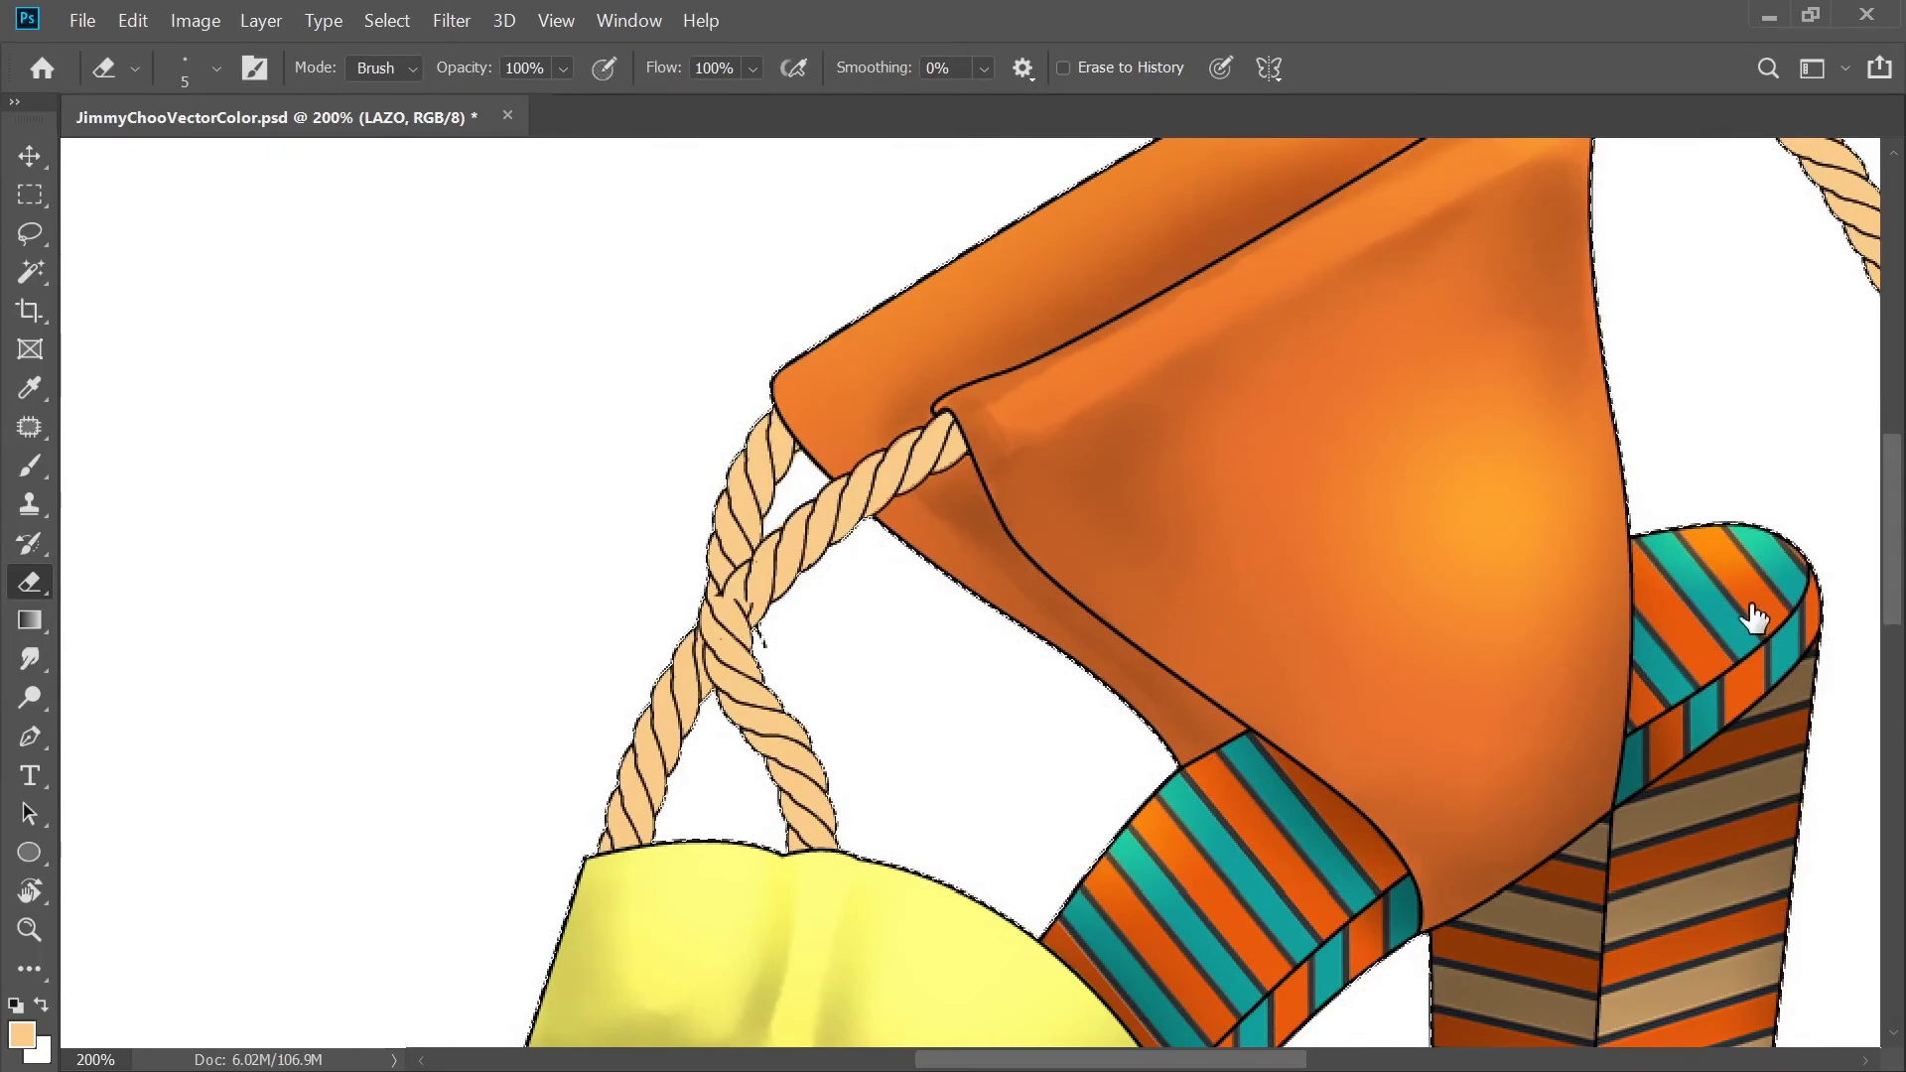
Activate SOMBRAS and set up the Brush tool with a size of 21 for shading the rope
click(1778, 579)
key(i)
key(b)
click(254, 69)
click(1174, 420)
Try a peach shadow stroke on the upper rope strand beside the cuff, and undo it
drag(779, 429, 733, 514)
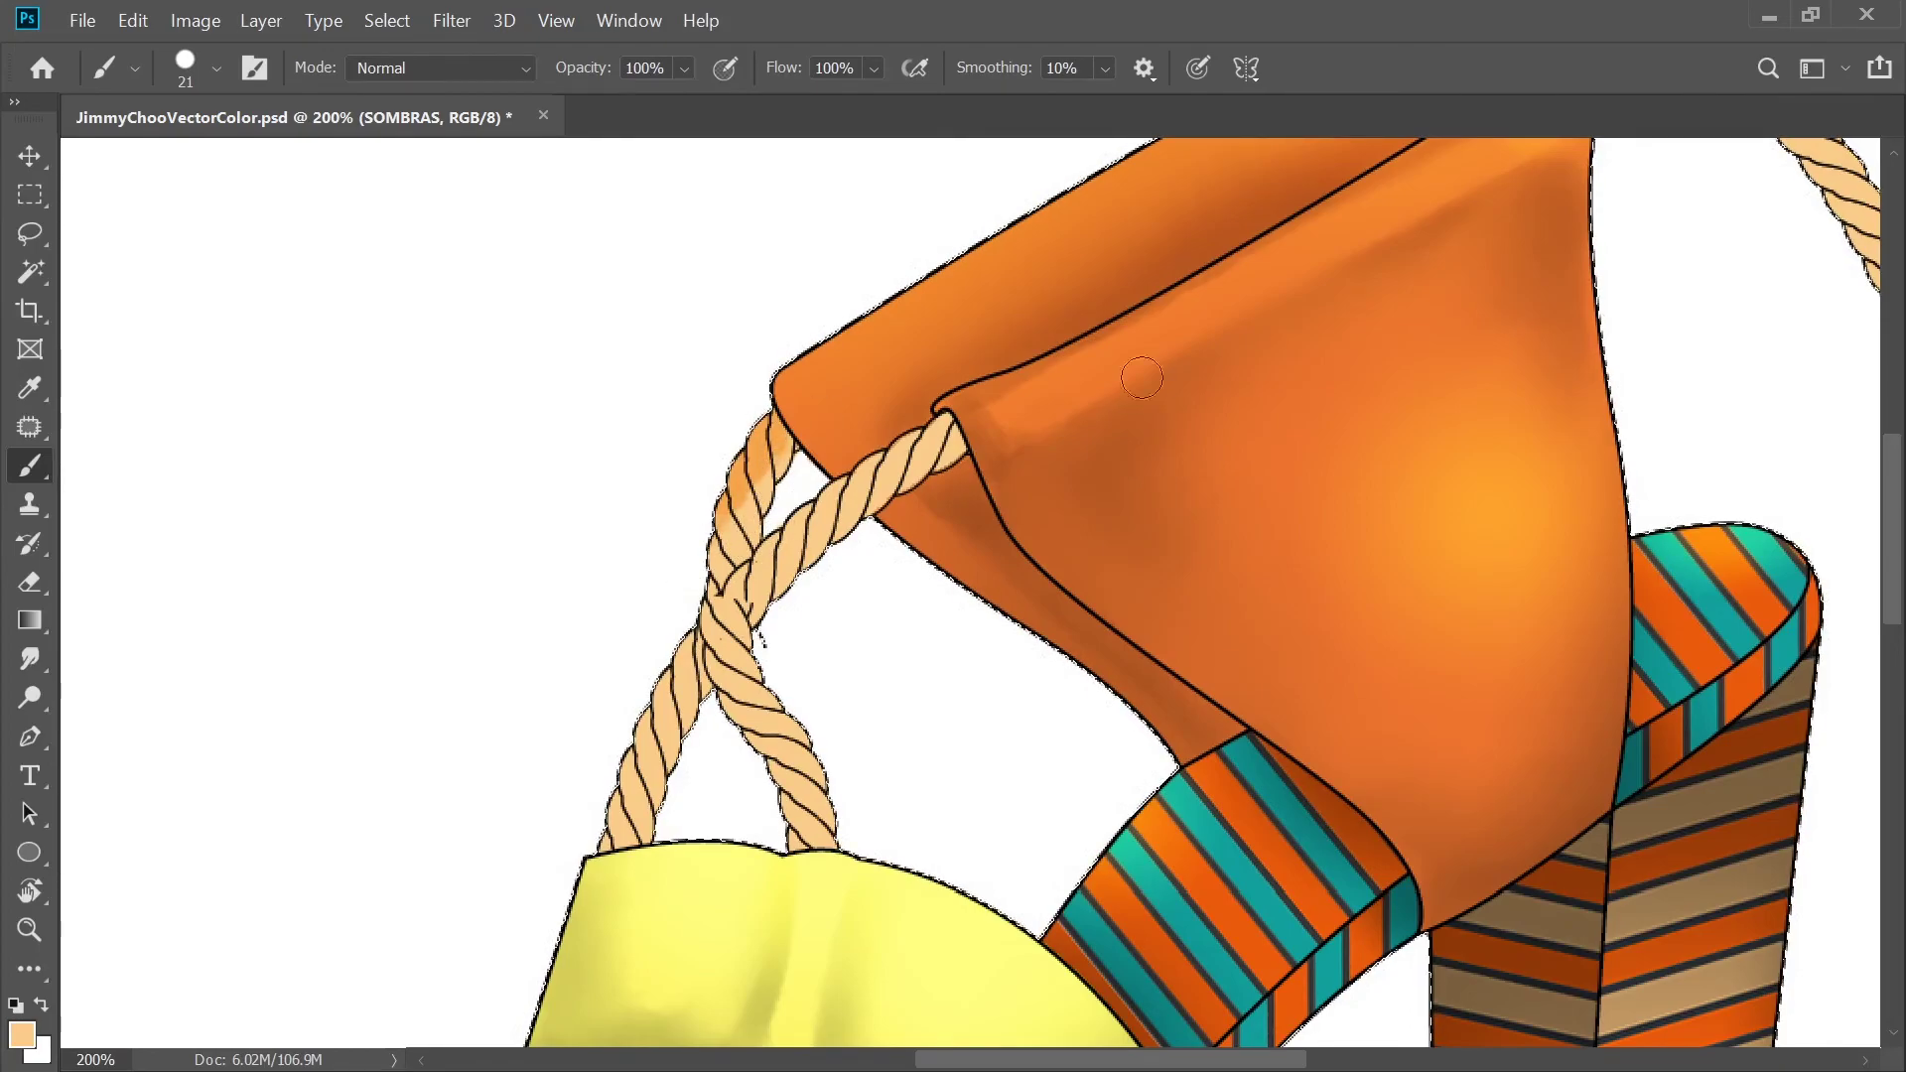
click(1770, 17)
key(alt+Tab)
key(ctrl+alt+z)
key(v)
click(985, 735)
Set the foreground to tan and paint shadows on SOMBRAS along the rope strands between the cuff and yellow strap
click(29, 465)
click(462, 503)
click(1806, 600)
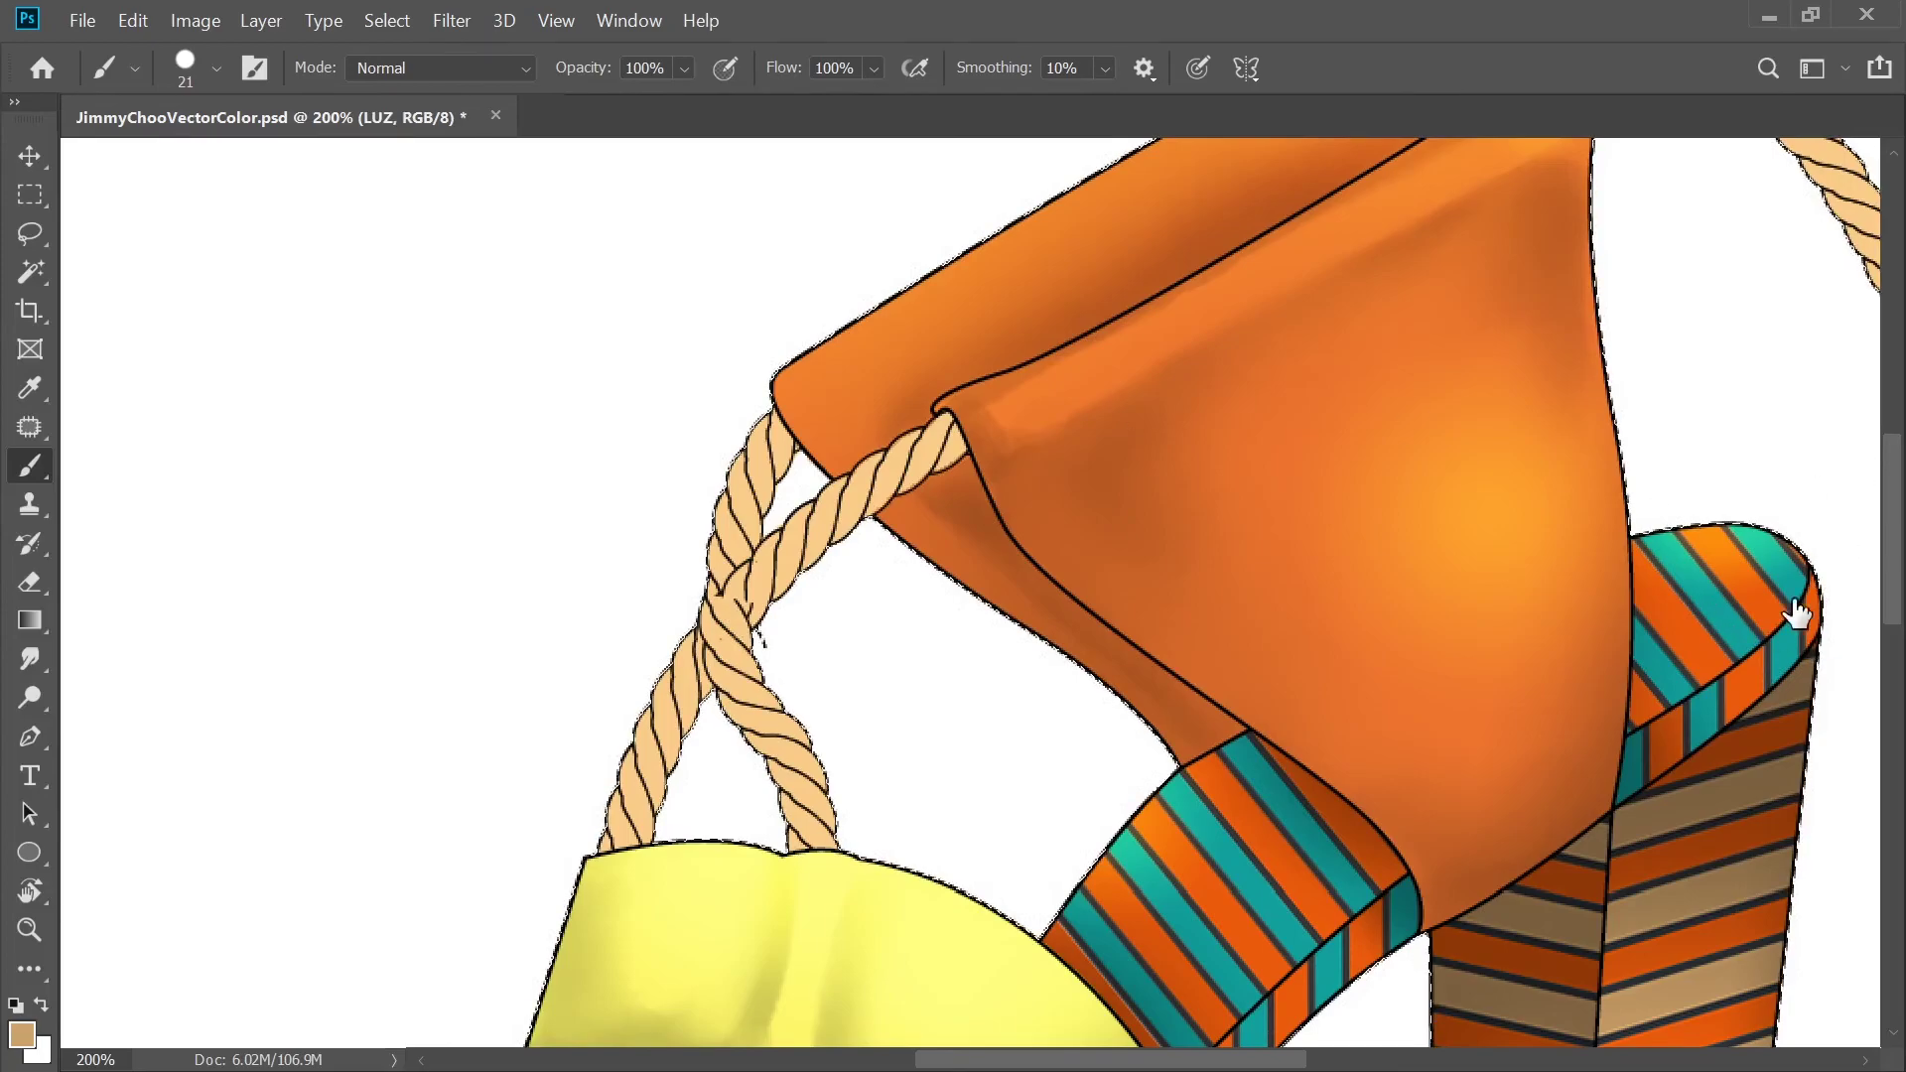
click(1806, 603)
mouse_move(734, 502)
mouse_down()
mouse_move(759, 637)
mouse_move(784, 587)
mouse_up()
mouse_move(693, 687)
mouse_down()
mouse_move(688, 643)
mouse_move(658, 693)
mouse_move(722, 502)
mouse_up()
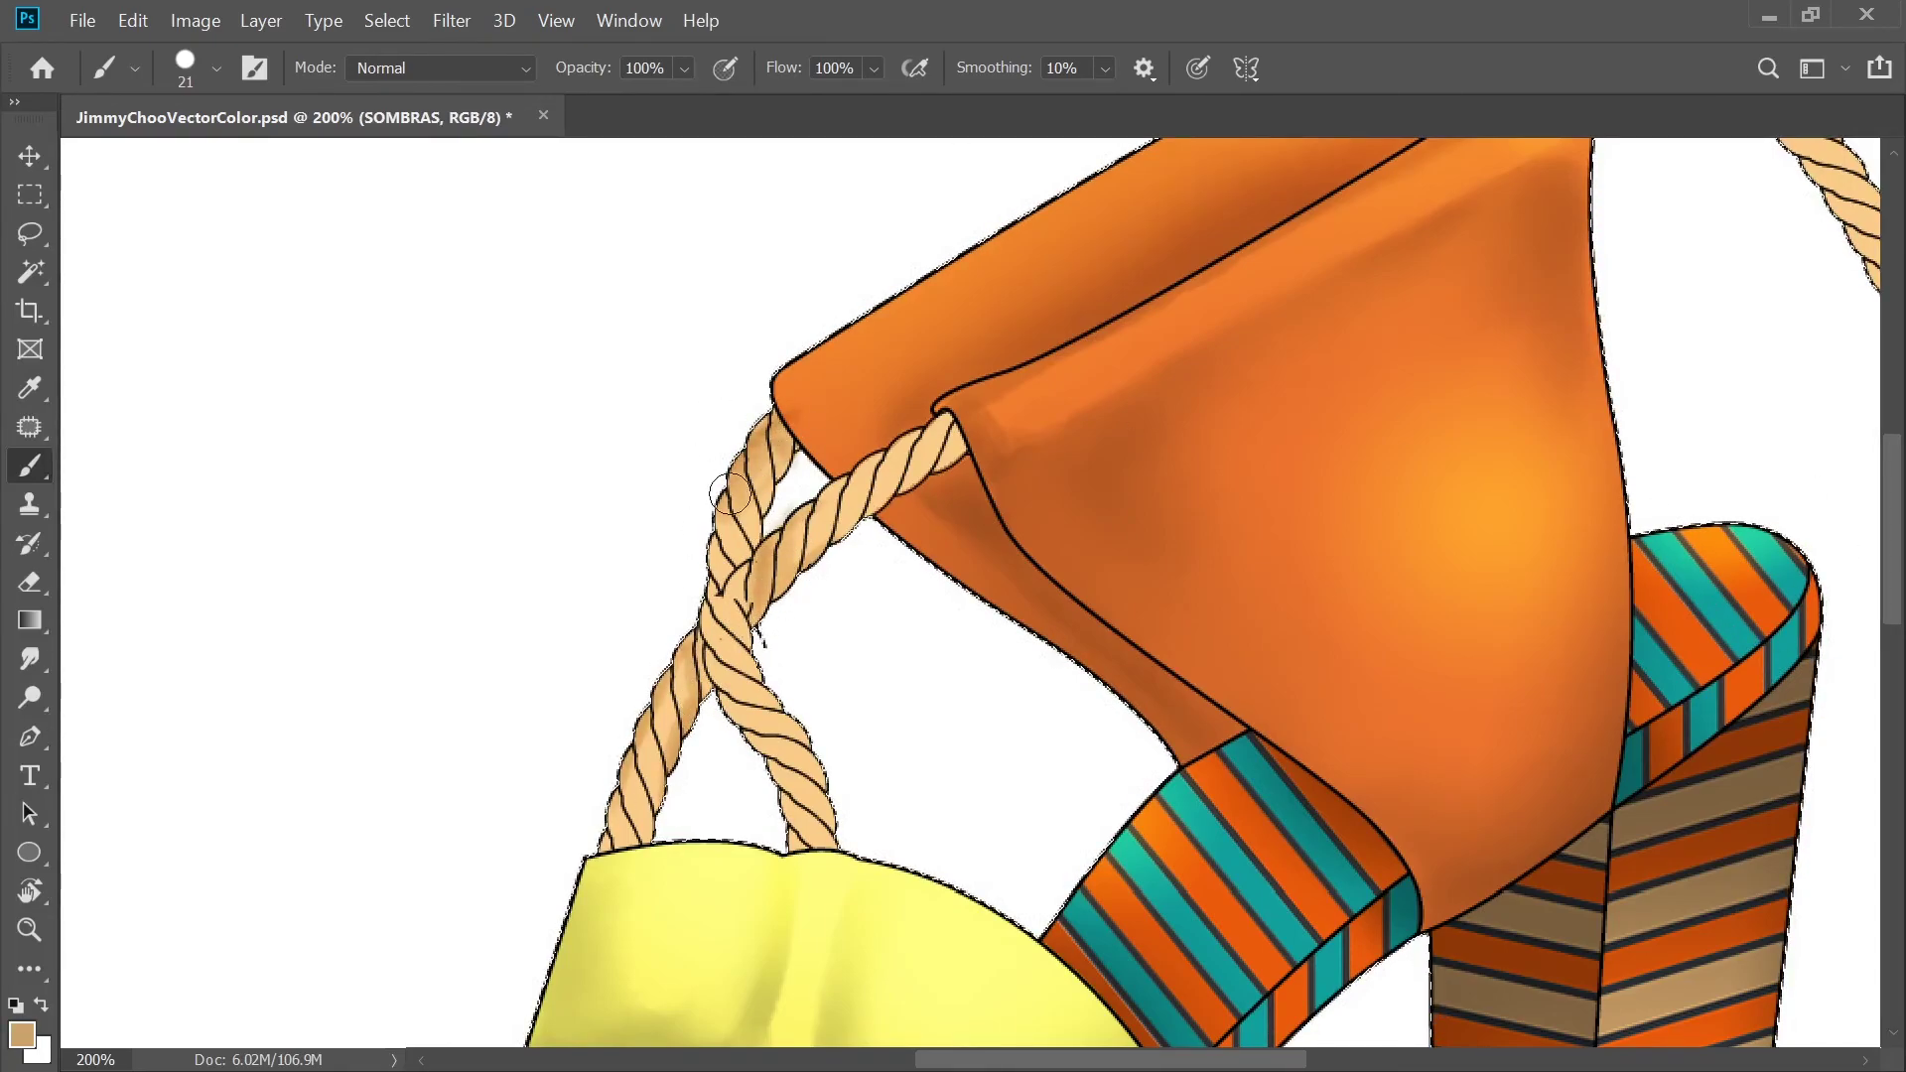
Paint tan shadows along the rope strands between the yellow strap and the turquoise toe strap
key(h)
drag(753, 596, 935, 697)
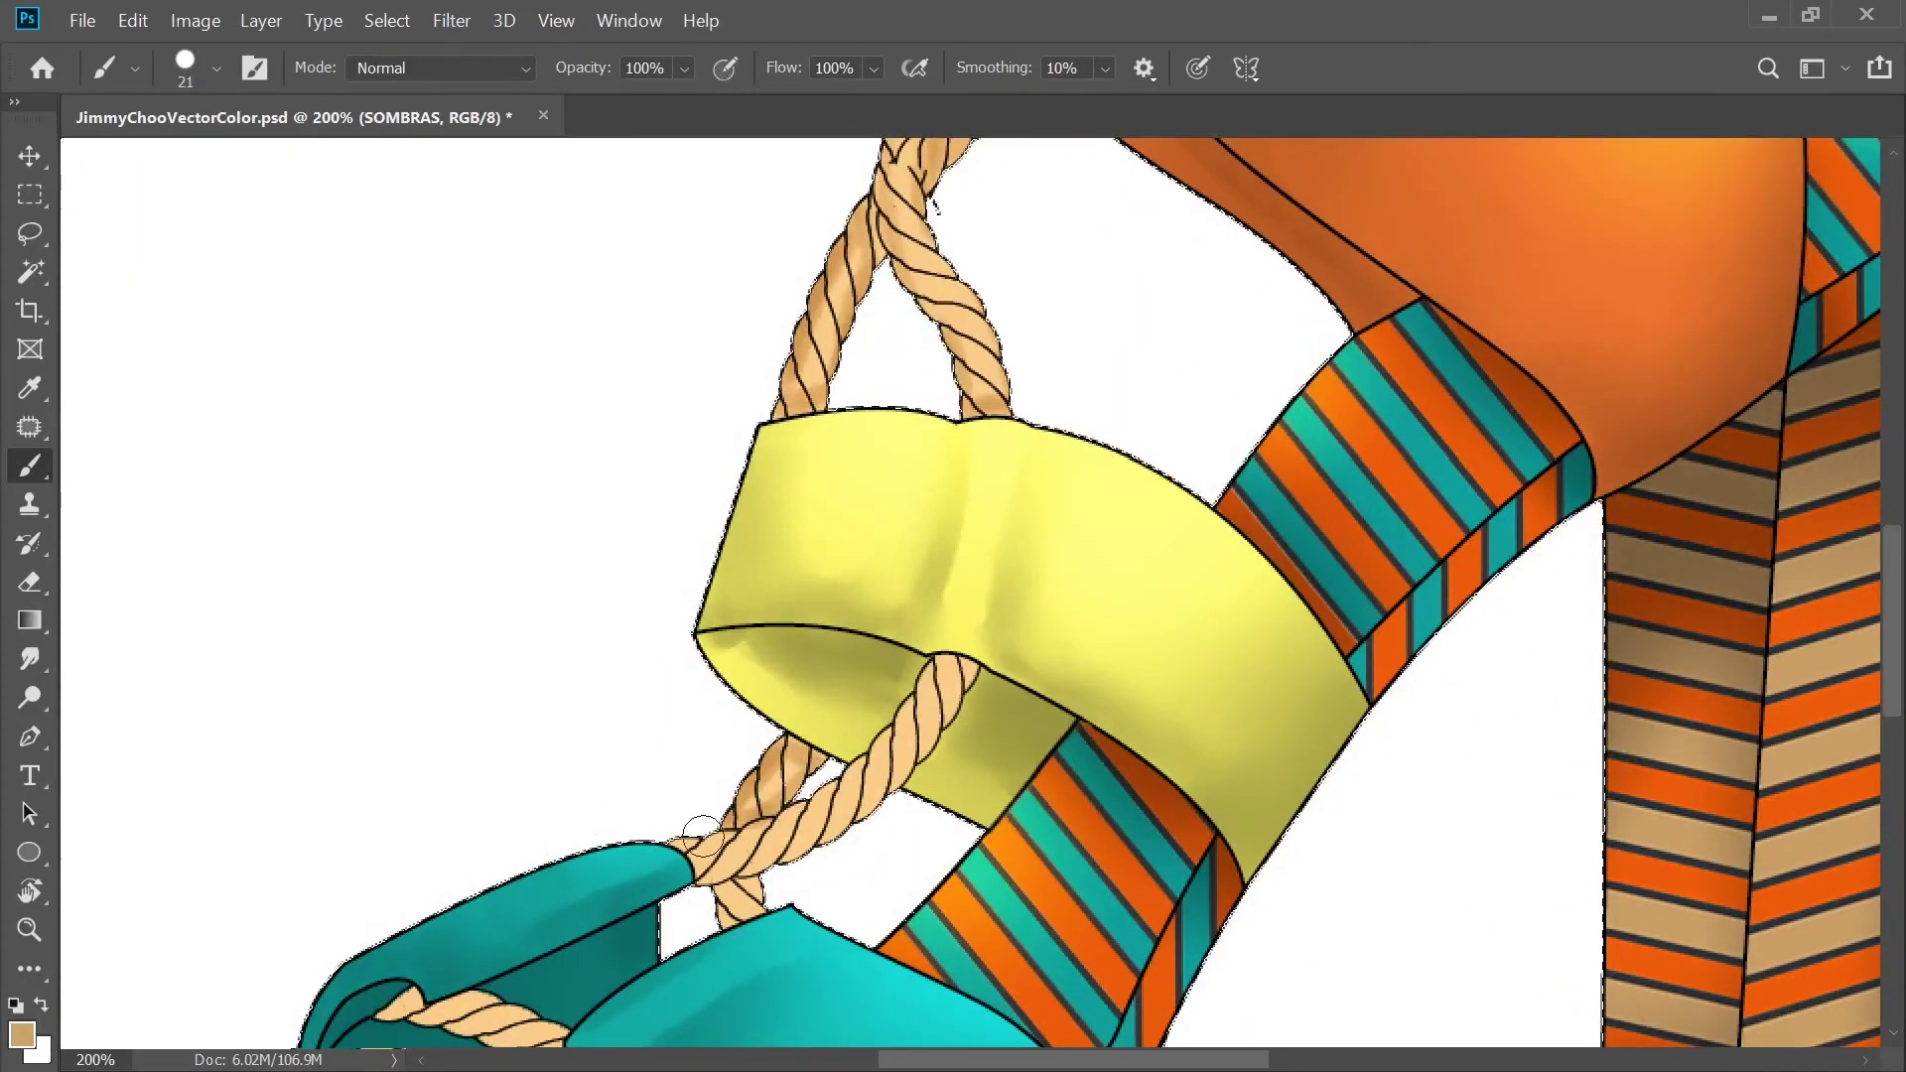
drag(791, 859, 975, 683)
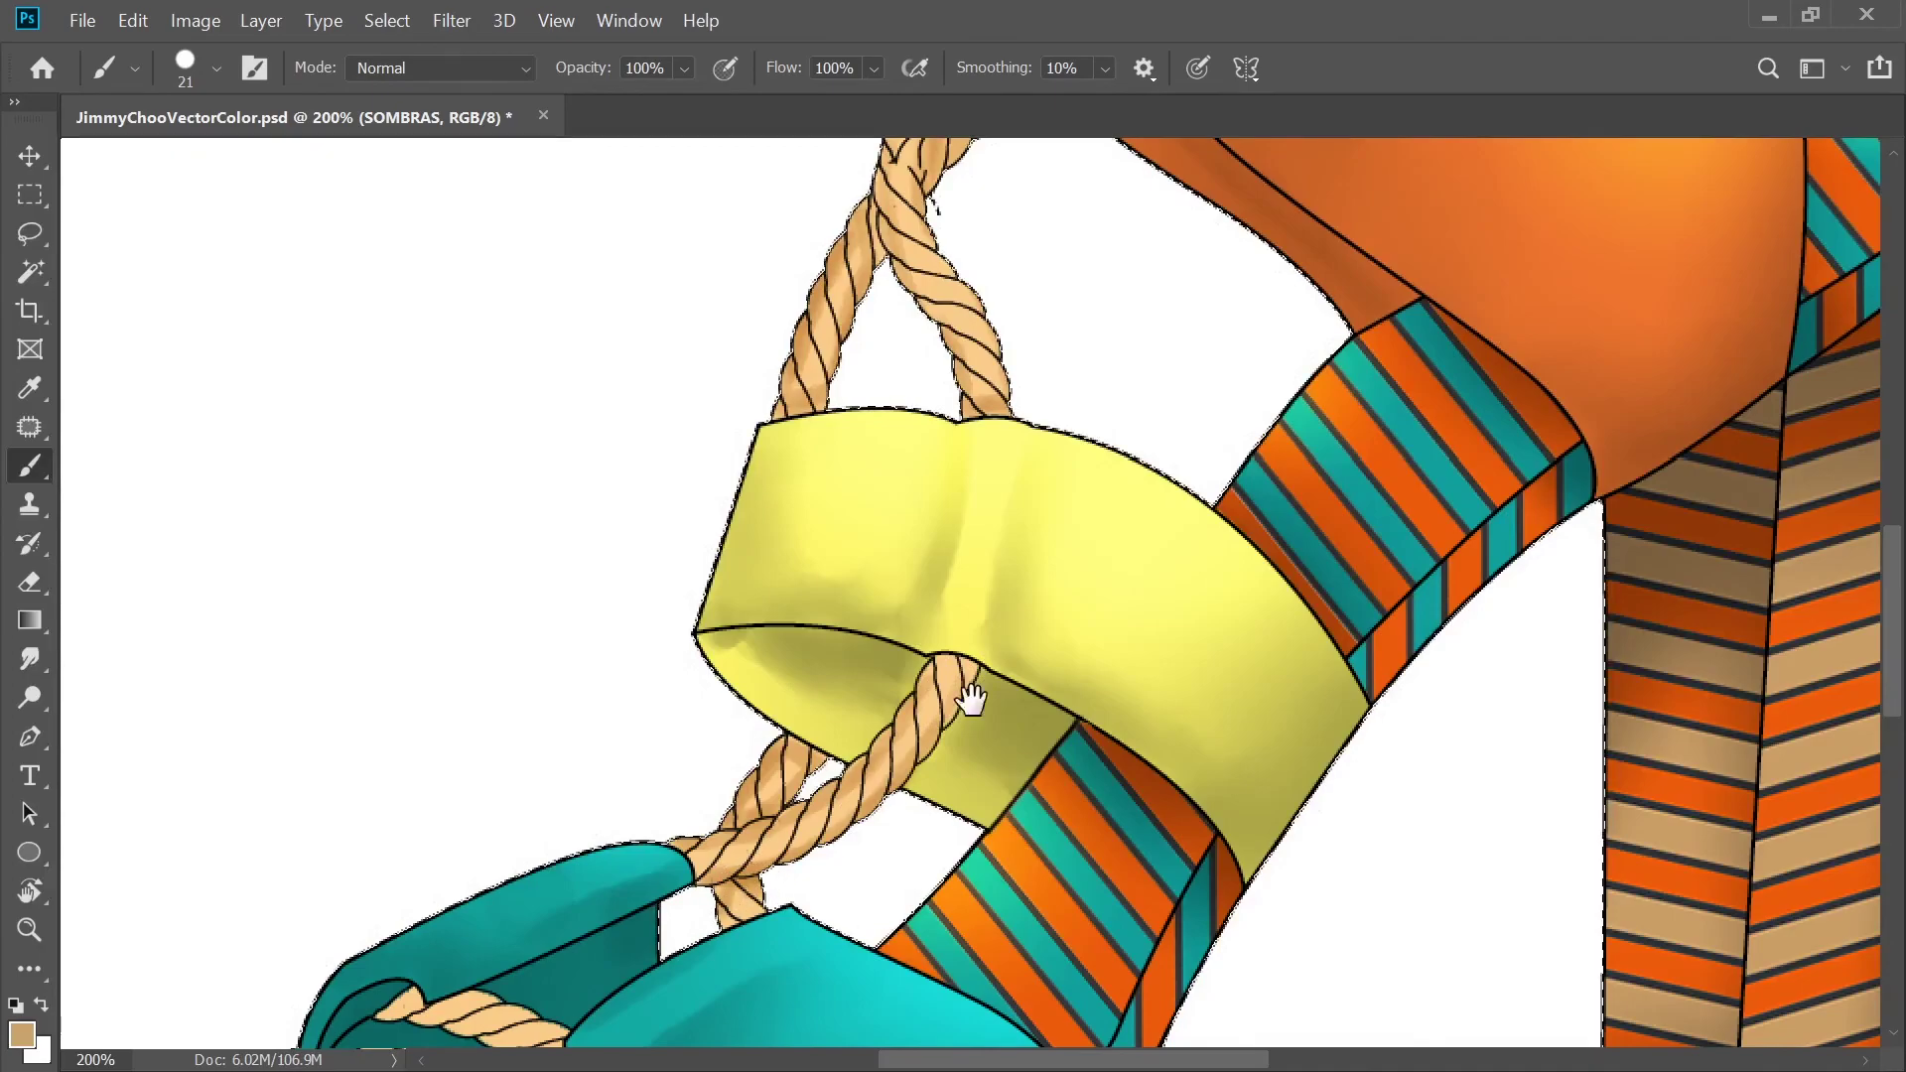
drag(636, 953, 692, 660)
drag(459, 729, 599, 732)
Paint tan shadows along the two long rope ties hanging behind the cuff
key(ctrl+minus)
drag(1370, 462, 1128, 702)
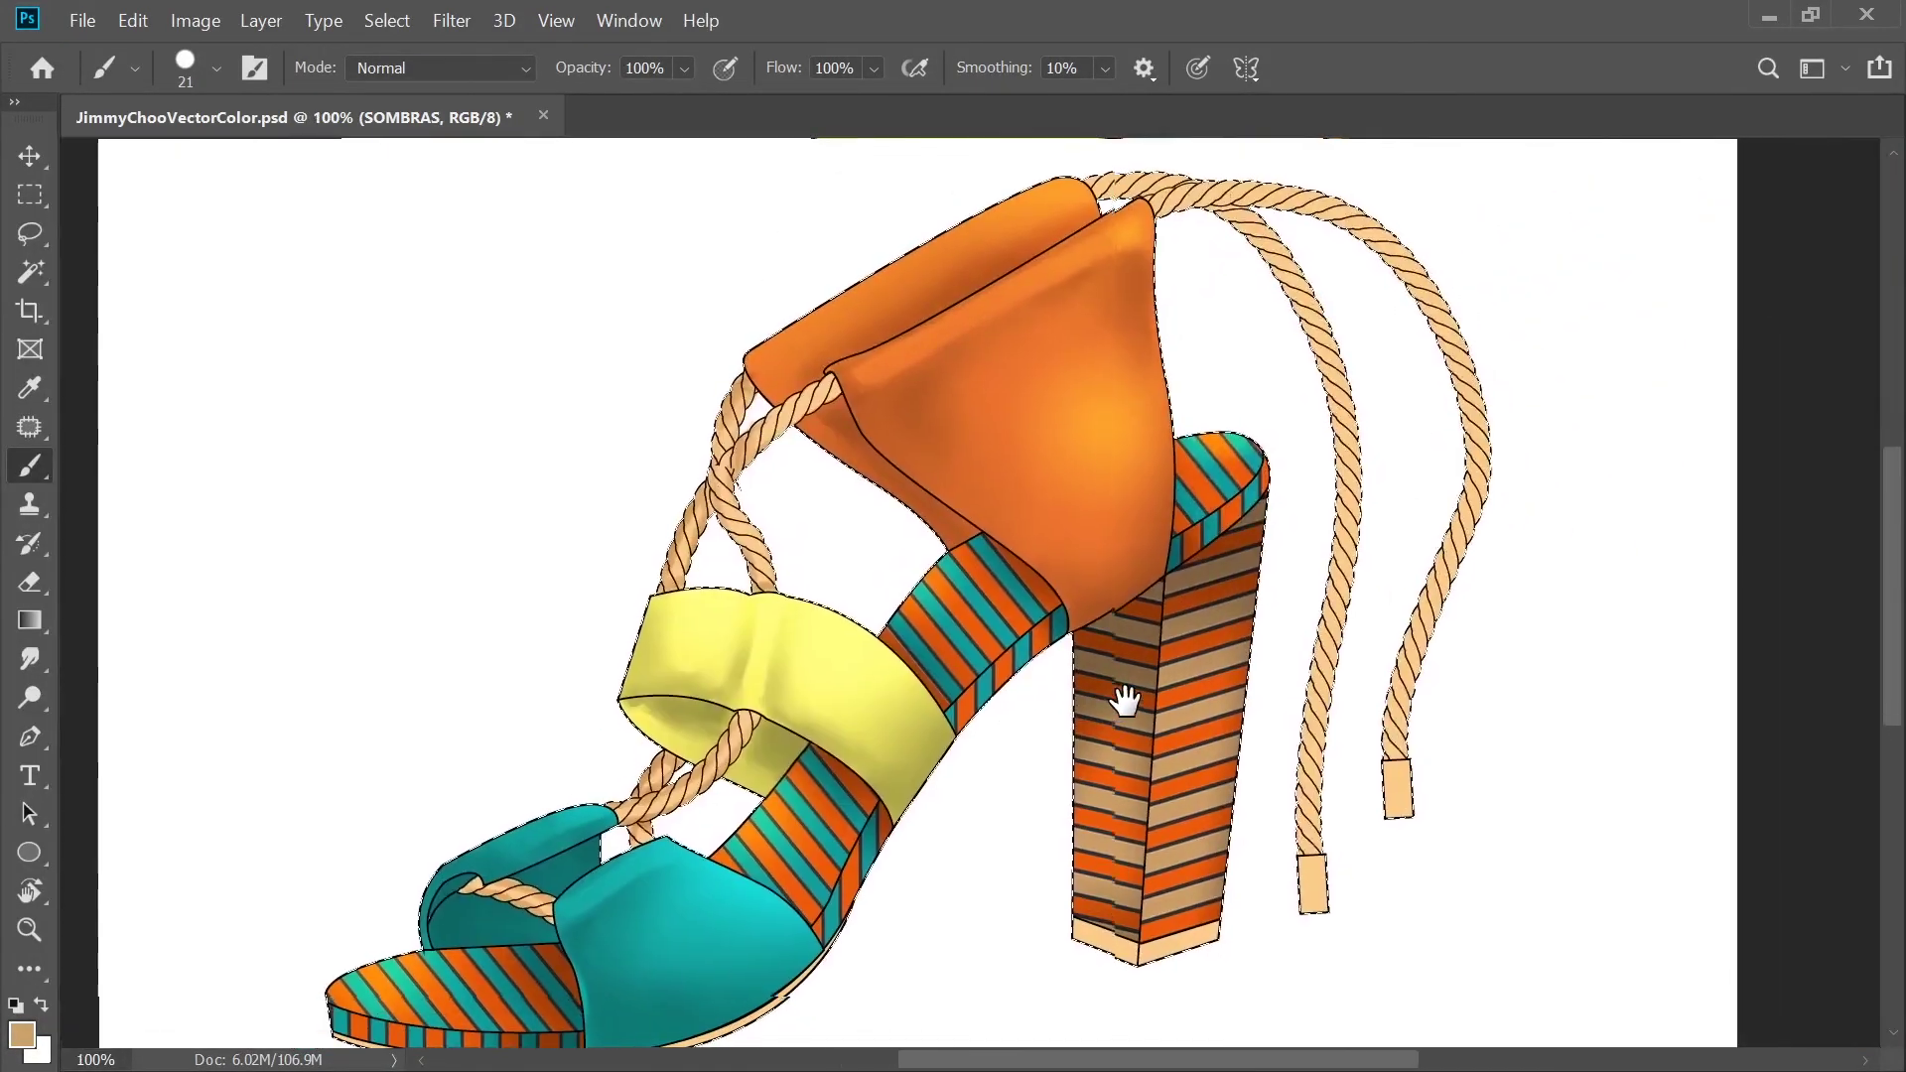
drag(1403, 418, 1297, 480)
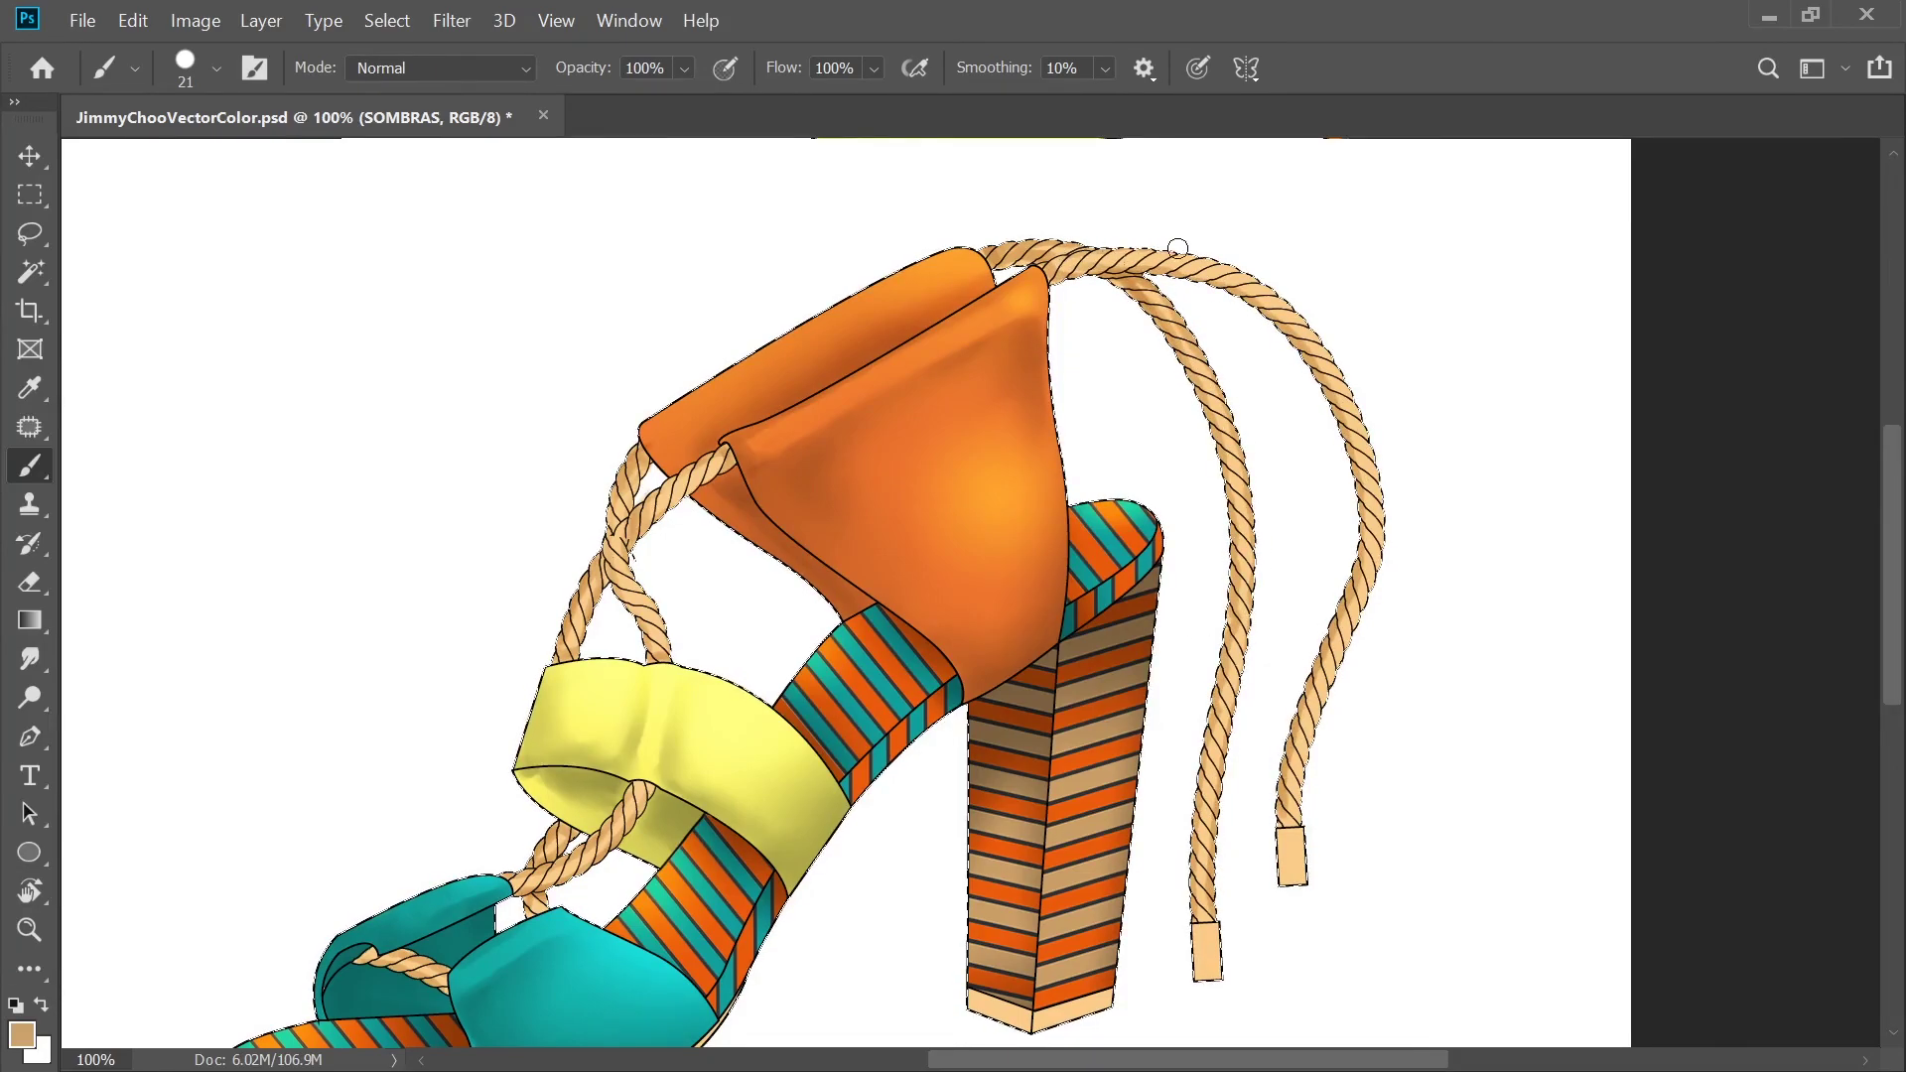
key(ctrl+minus)
Paste the gold metal texture above LUZ and move it near the hanging rope tips
key(ctrl+v)
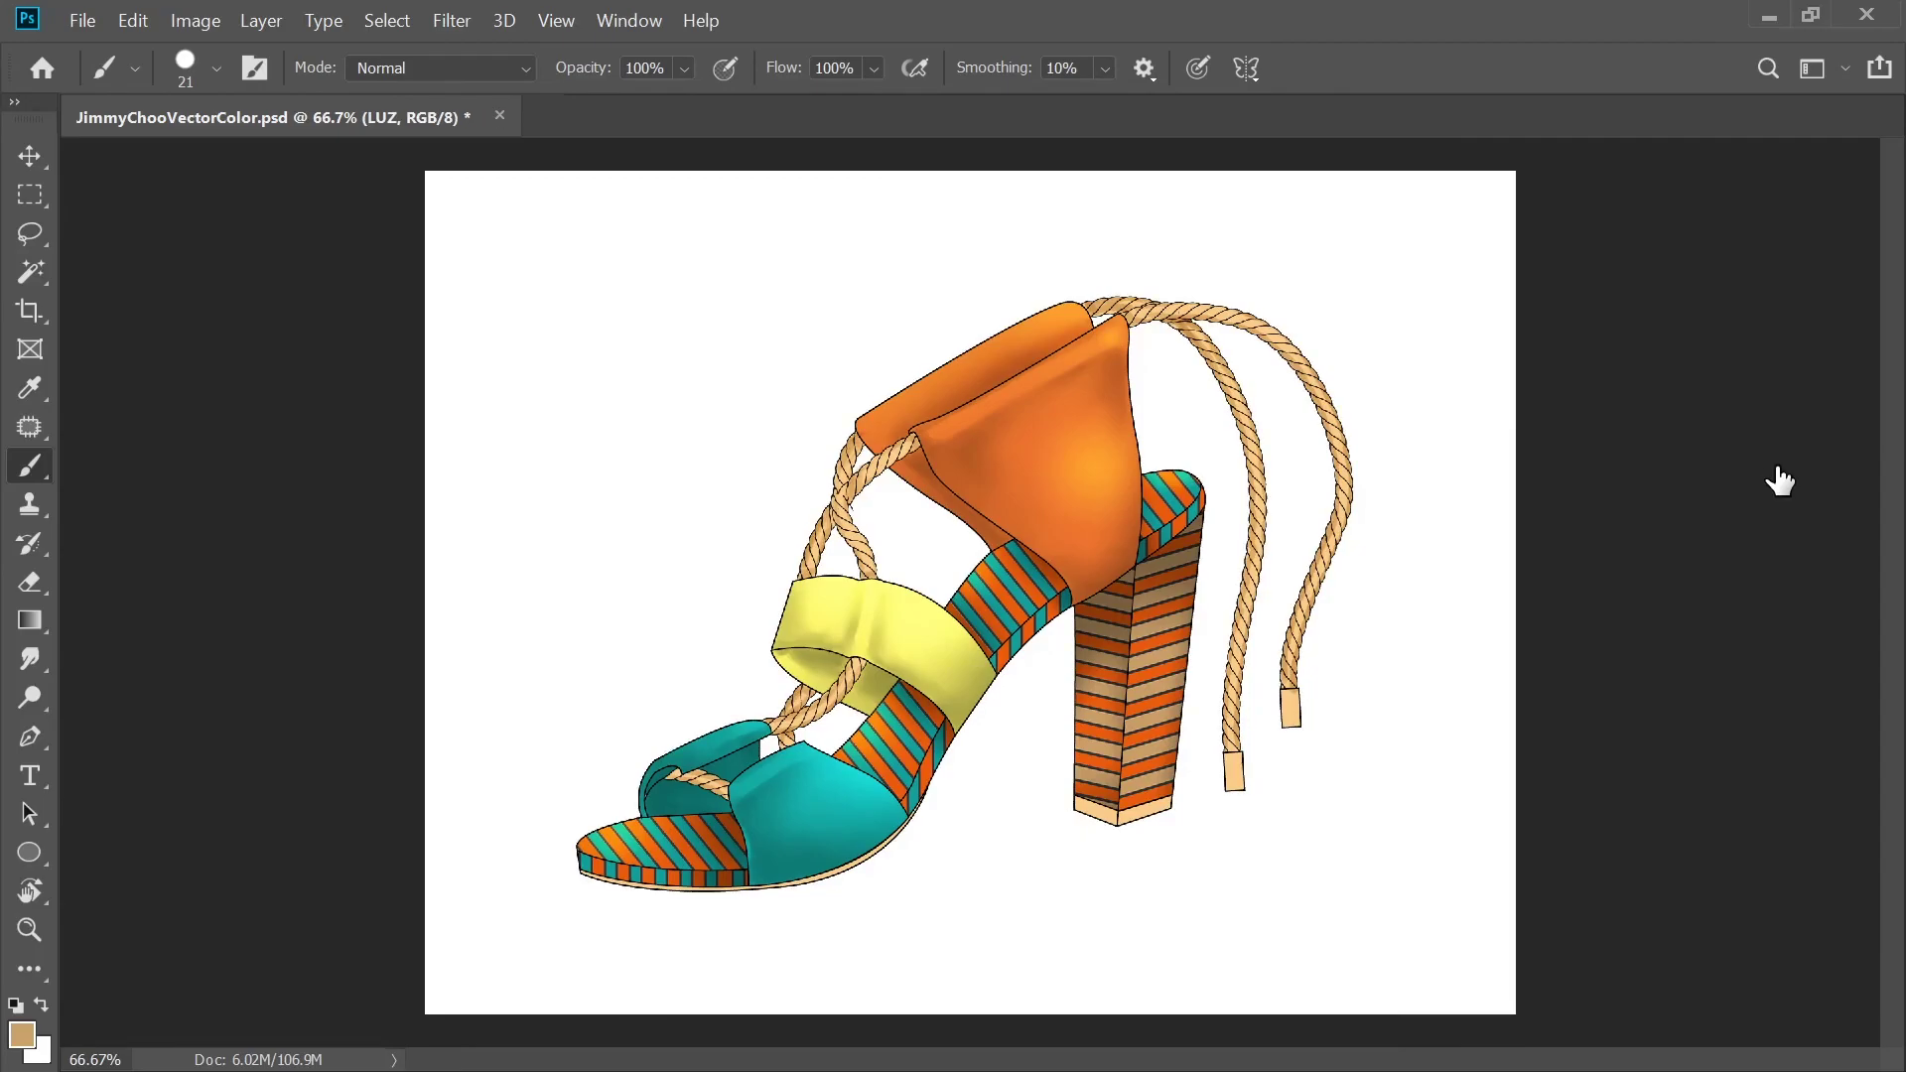
key(v)
drag(1024, 559, 1325, 732)
key(ctrl+plus)
key(ctrl+plus)
drag(1787, 883, 1247, 694)
Transform the gold texture to cover the longer rope tie's tip, scaling and rotating it to match
key(ctrl+t)
drag(1352, 539, 1330, 505)
drag(1327, 738, 1106, 762)
drag(1056, 763, 1081, 808)
drag(1164, 892, 1156, 909)
drag(1136, 813, 1026, 812)
drag(1066, 703, 1067, 703)
drag(1027, 782, 1020, 808)
key(Return)
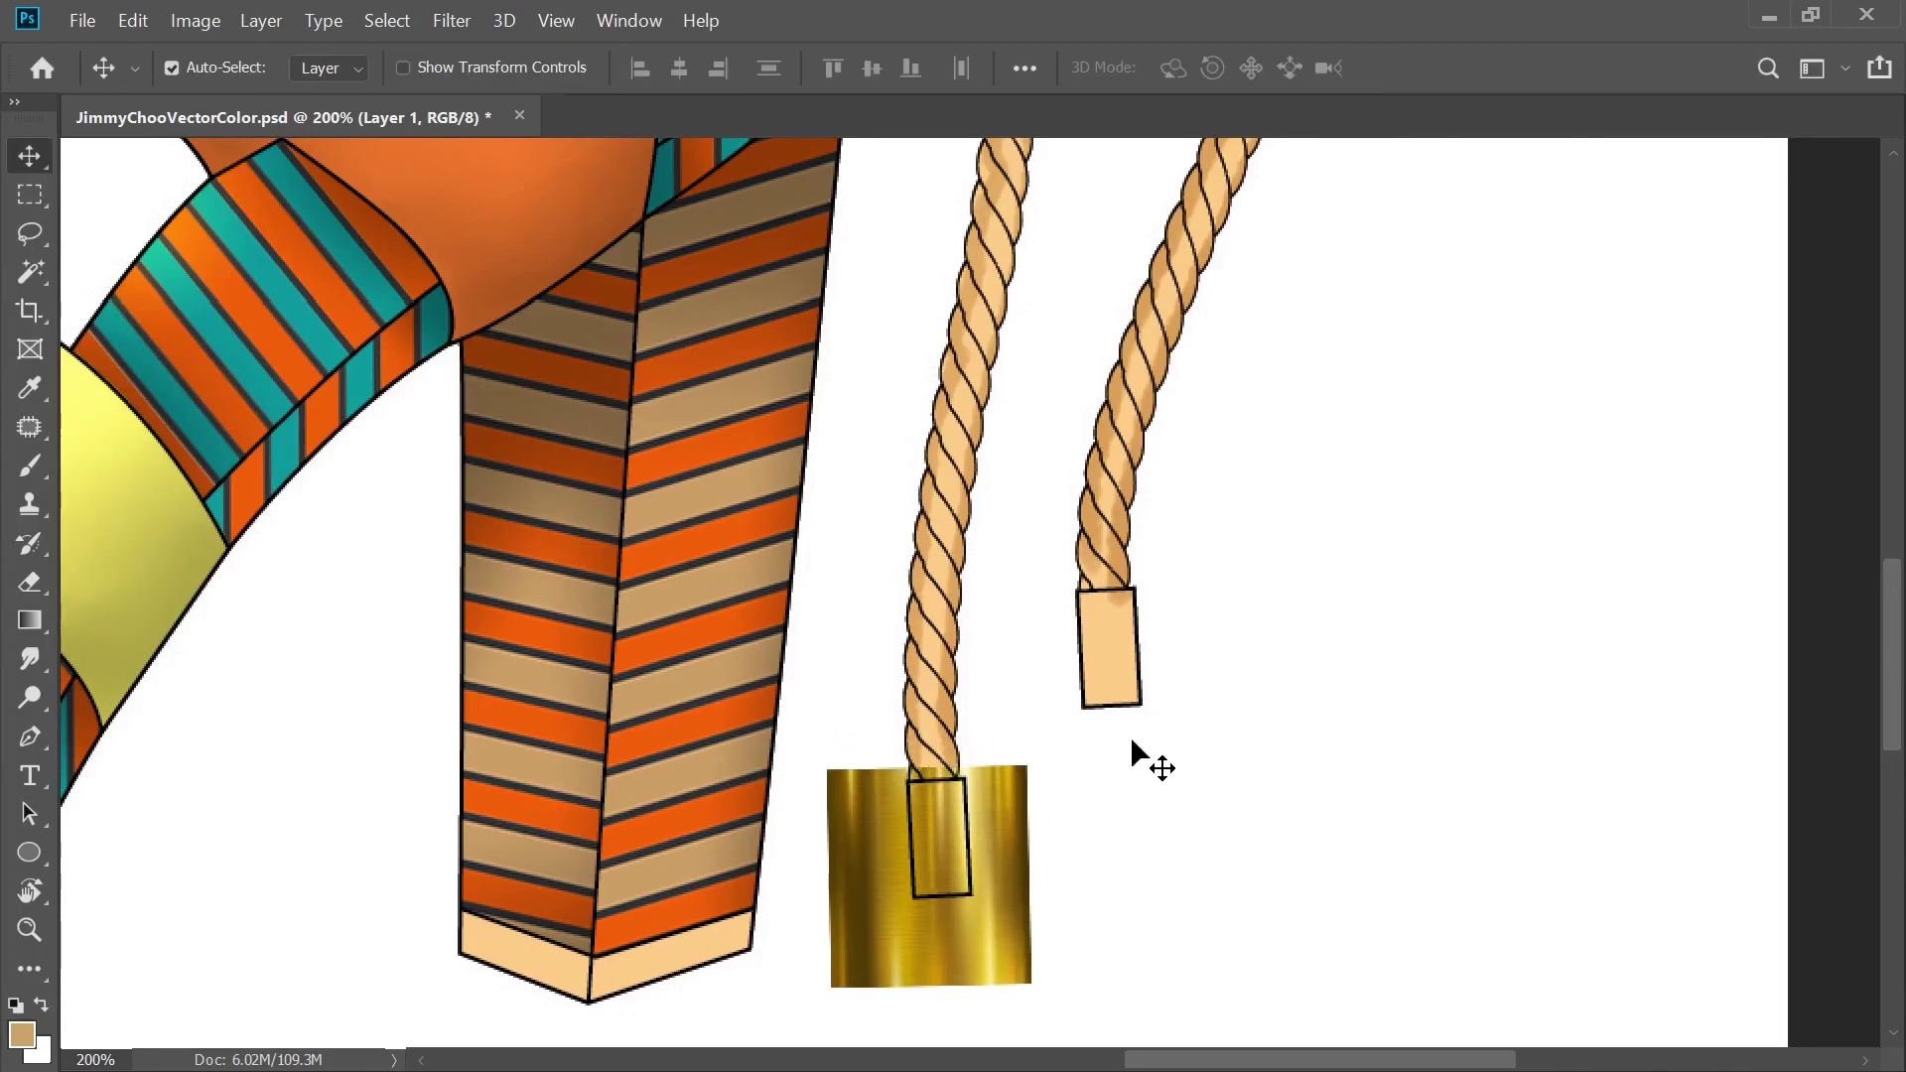
Duplicate the gold texture and rotate the copy slightly over the other rope tie's tip
key(ctrl+j)
drag(995, 878, 1178, 647)
key(ctrl+t)
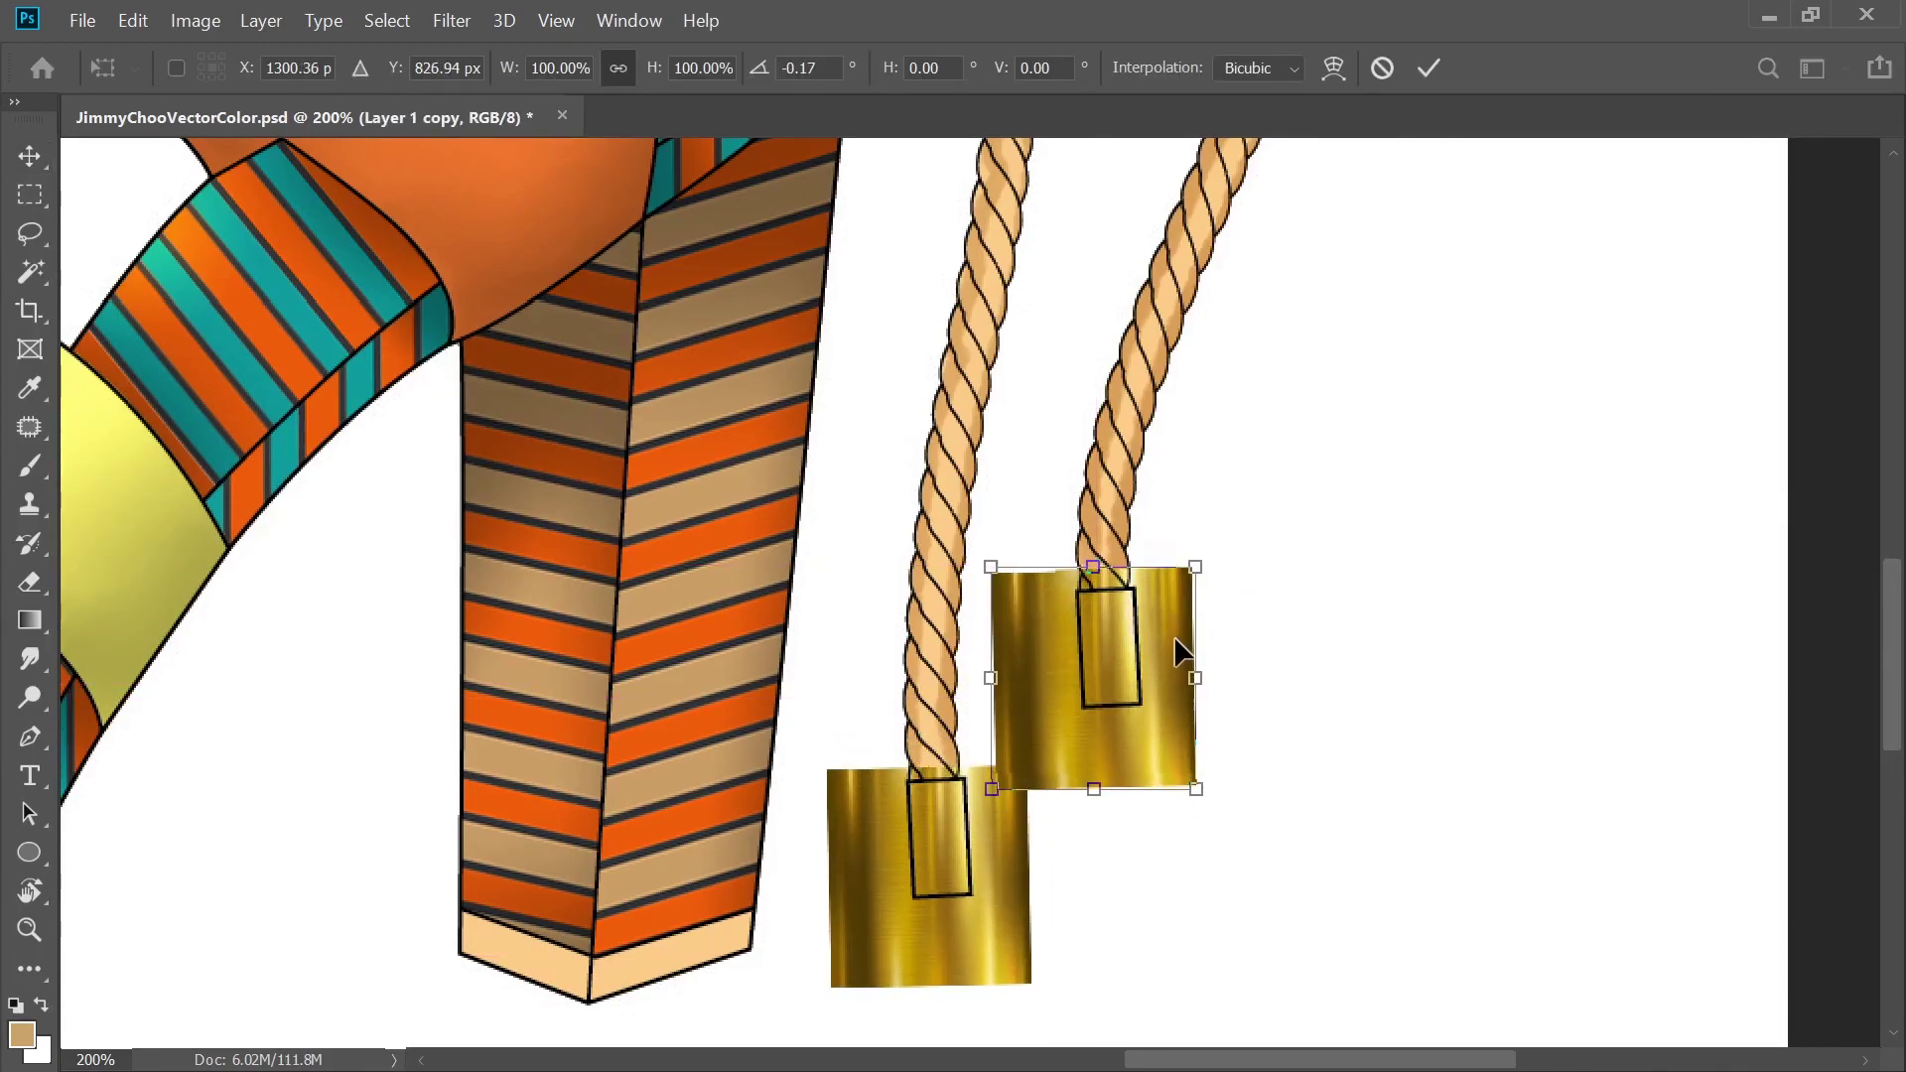
key(Return)
Select both rope tip shapes on Background copy and trim the two gold texture layers to them
click(30, 273)
click(1122, 666)
shift+click(946, 844)
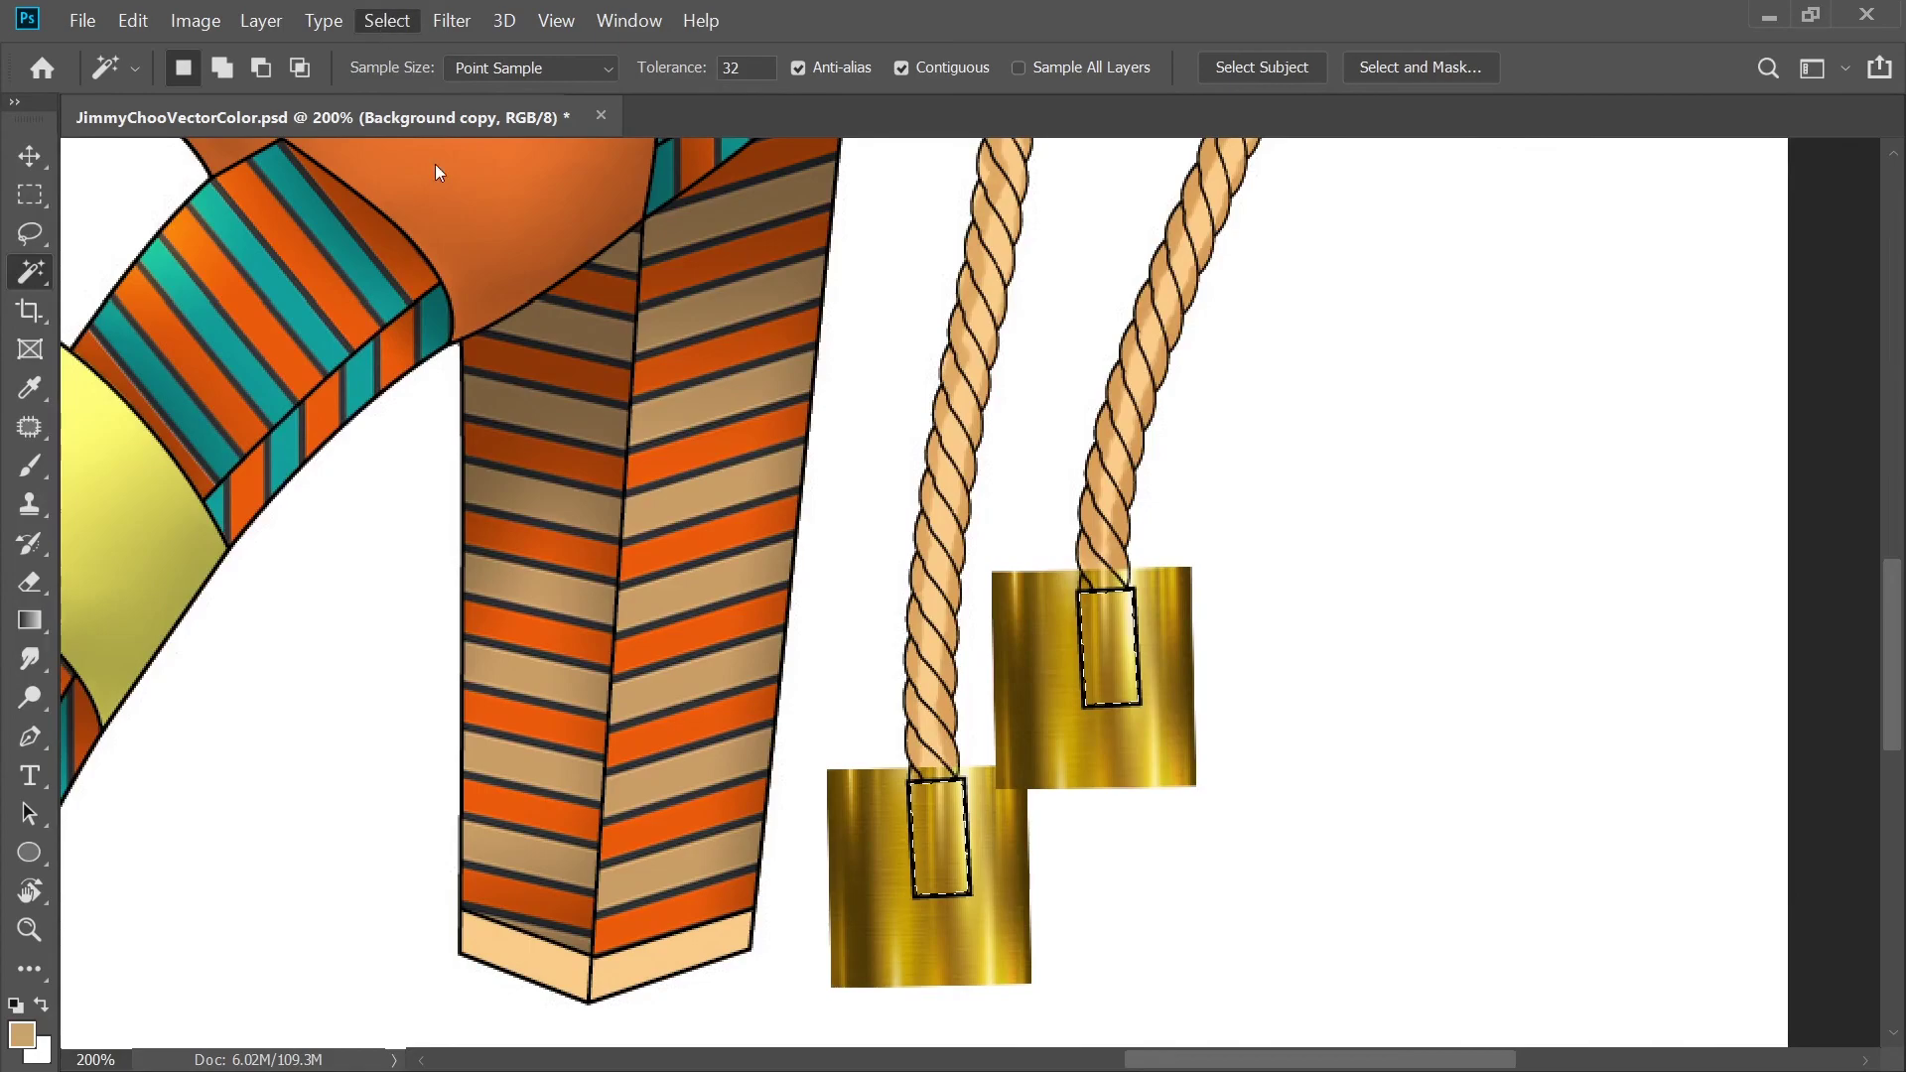
click(255, 491)
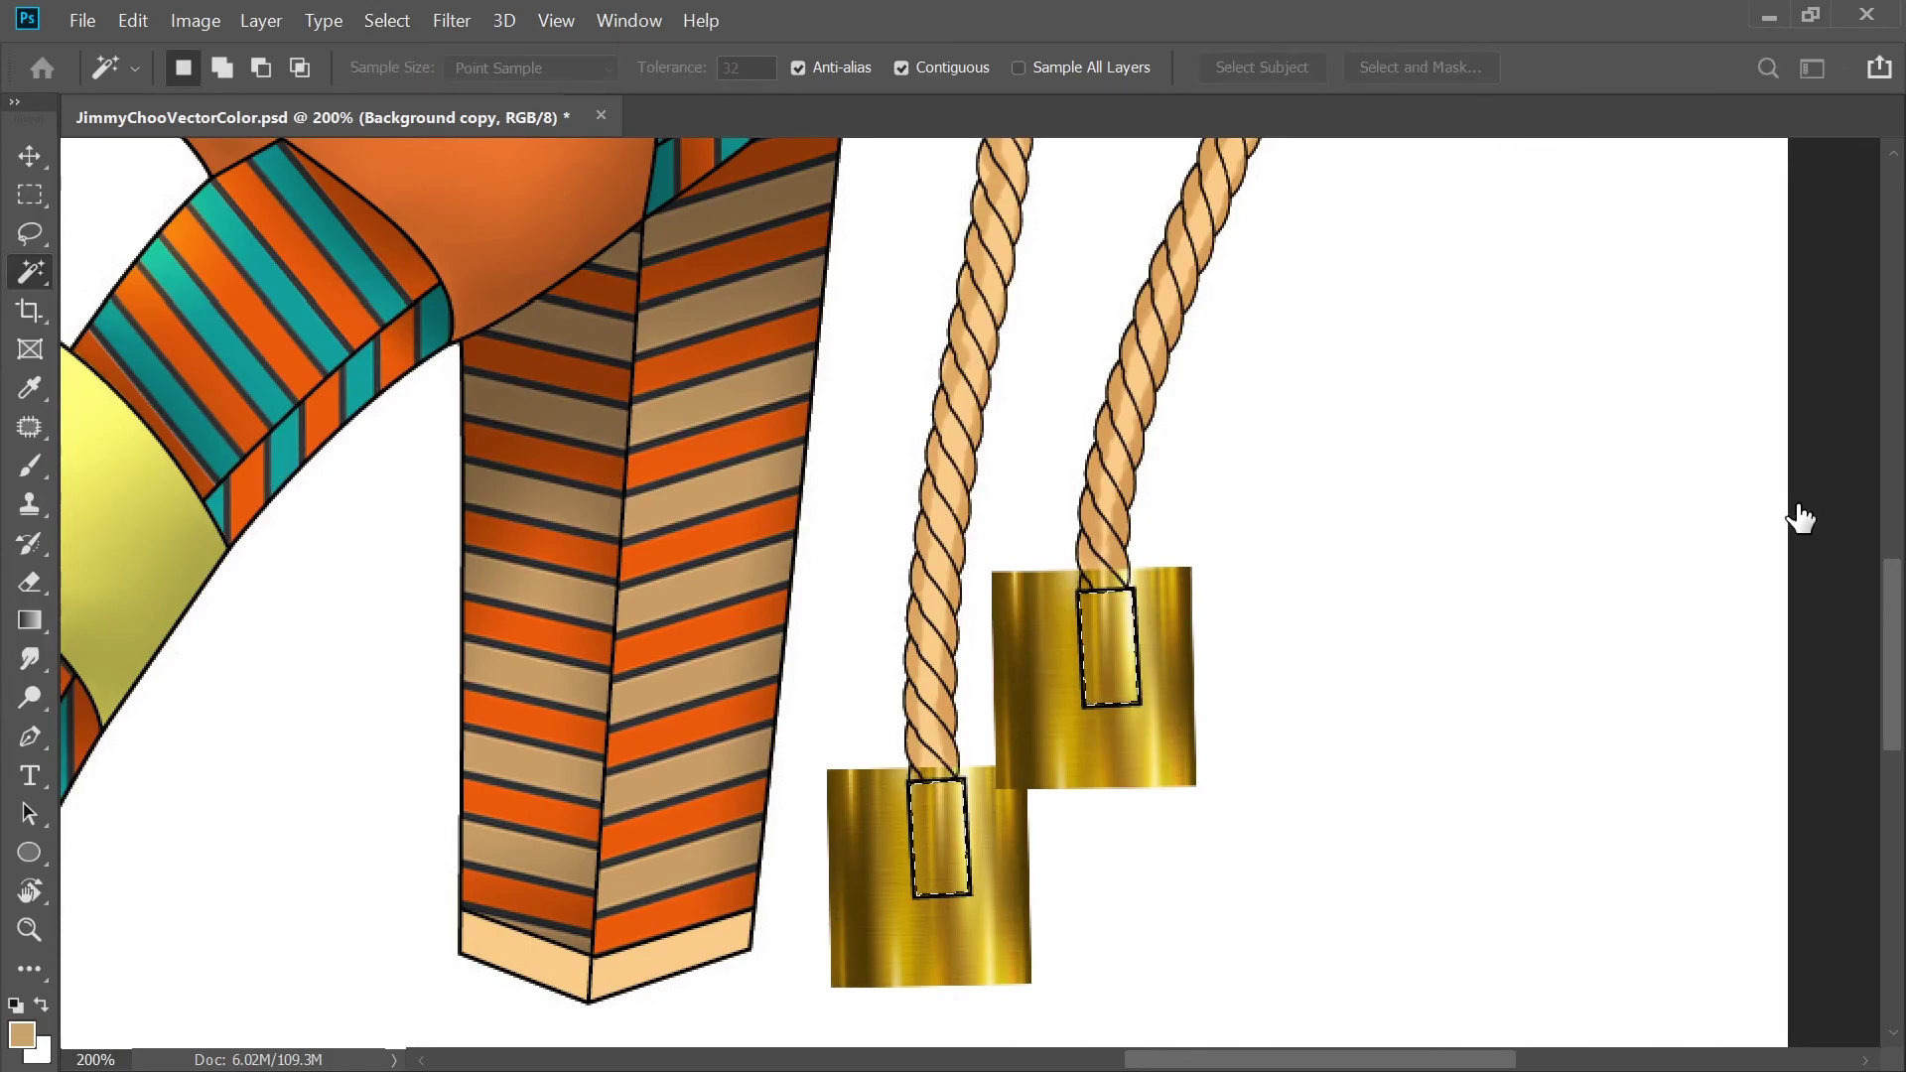
key(ctrl+0)
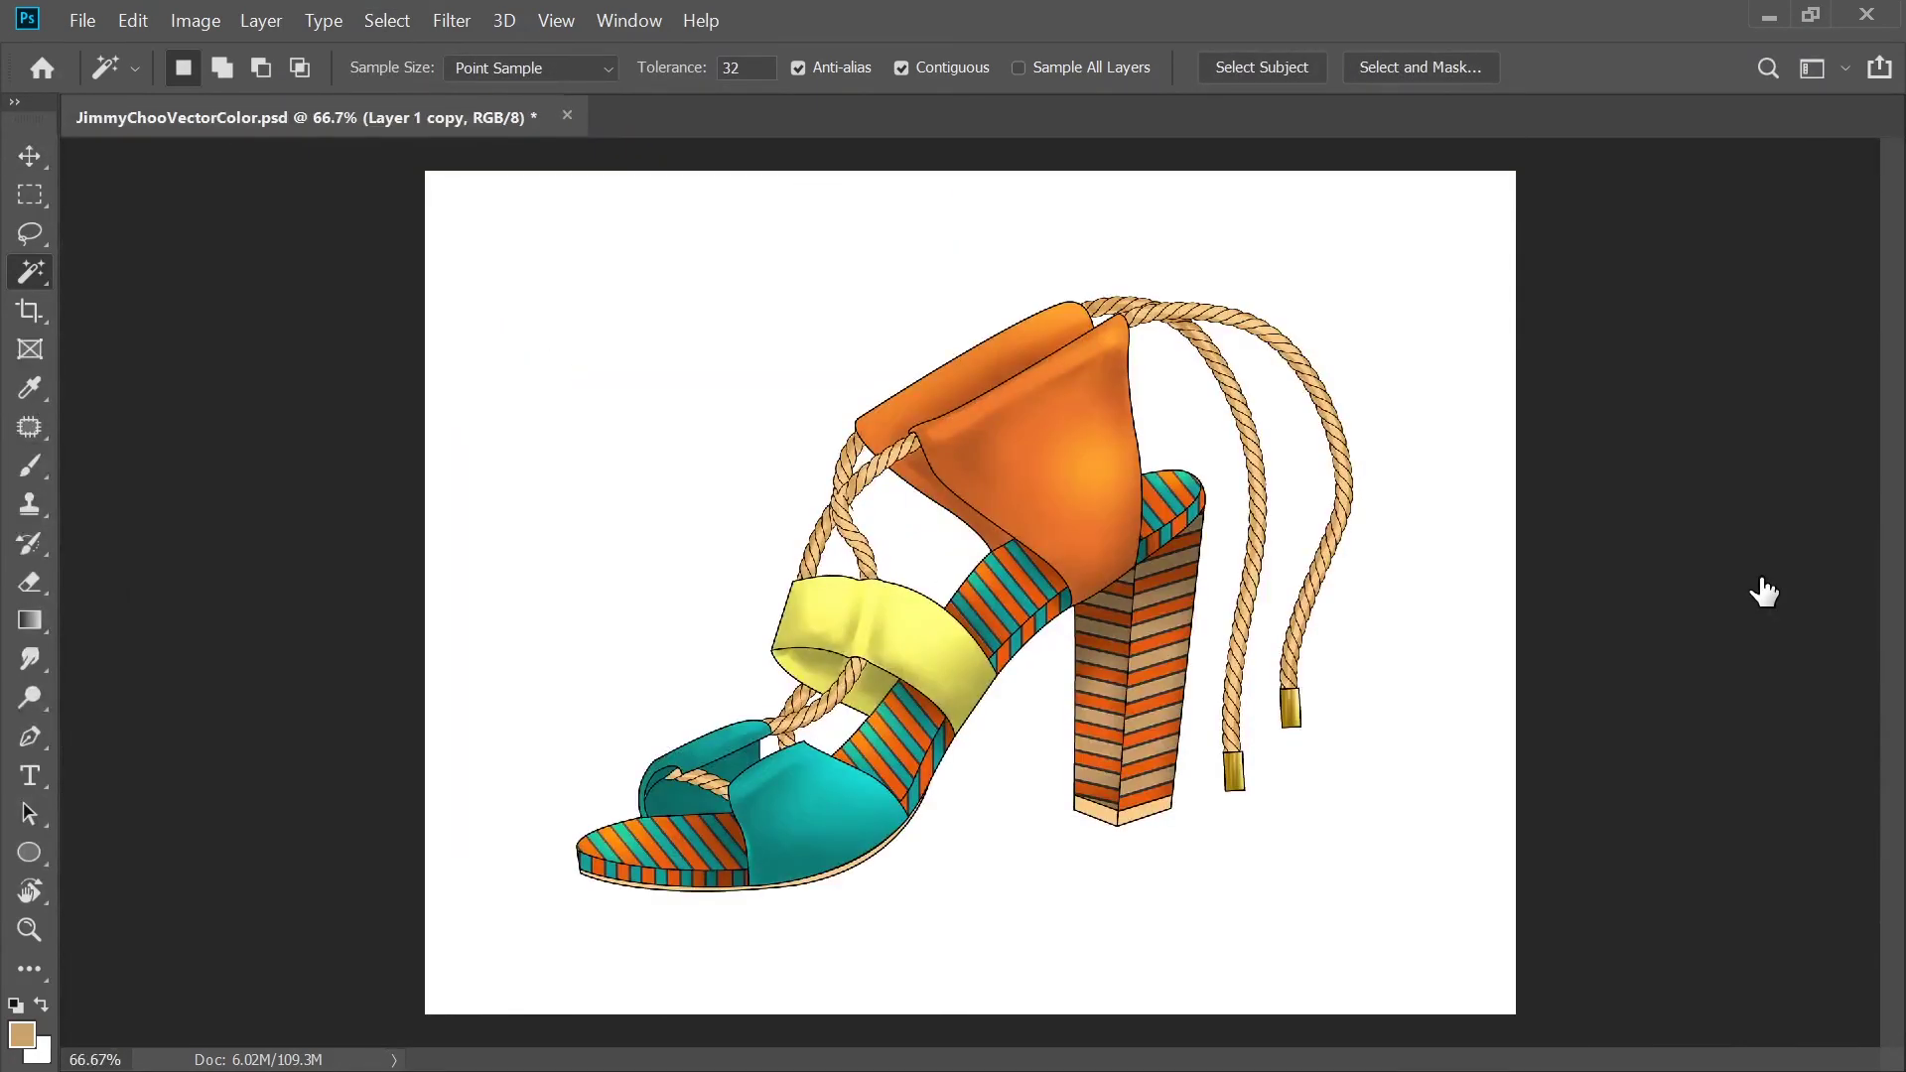